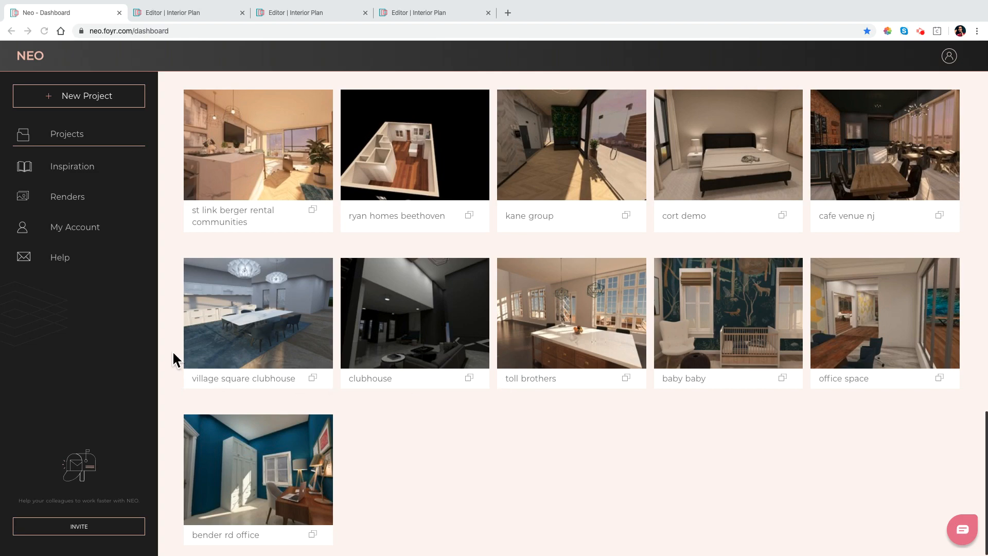
Browse the saved projects on the dashboard and return to the start of the list
scroll(171, 350, "up", 15)
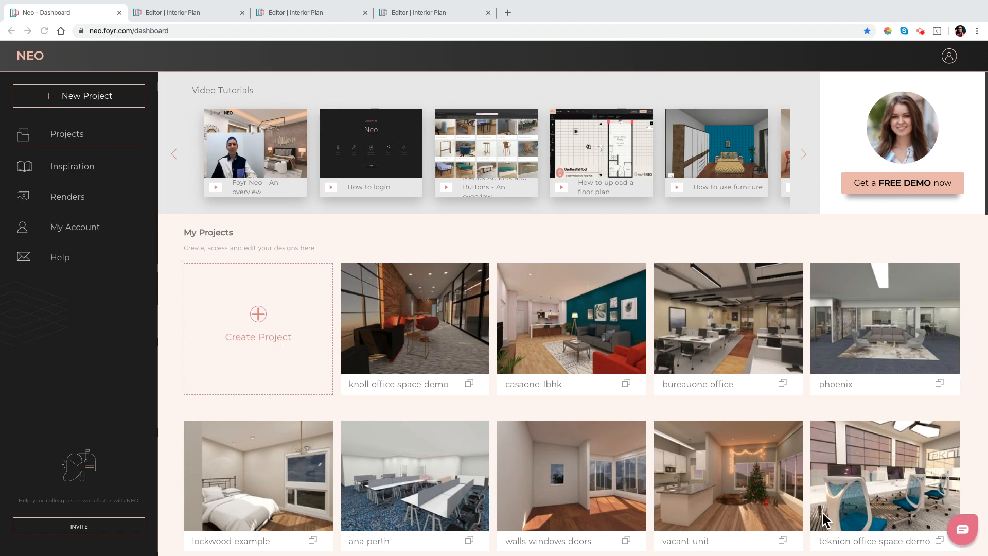
scroll(160, 412, "down", 3)
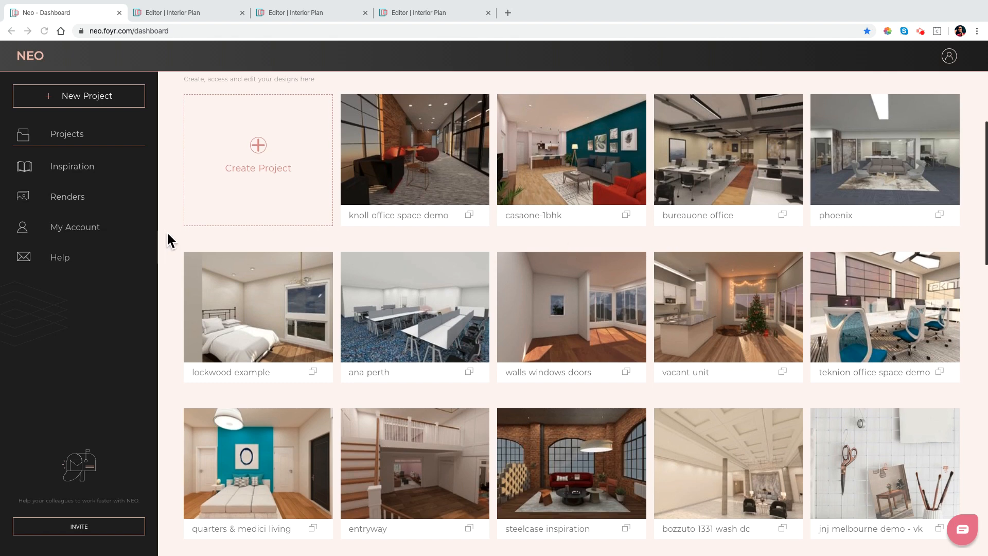
scroll(166, 230, "up", 3)
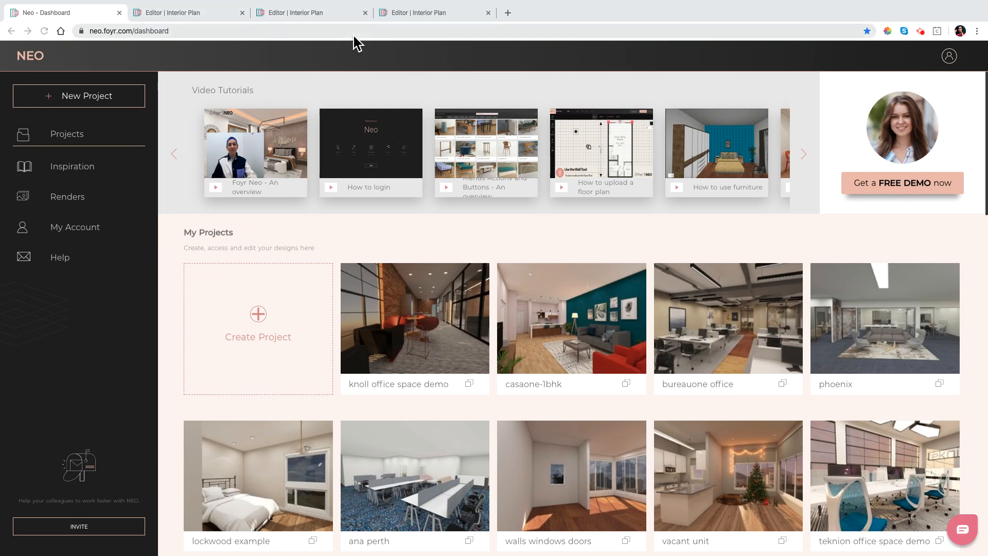
Switch to the open Berkshire Hathaway and Newsouthhome bathroom projects and examine each room in 3D
left_click(418, 15)
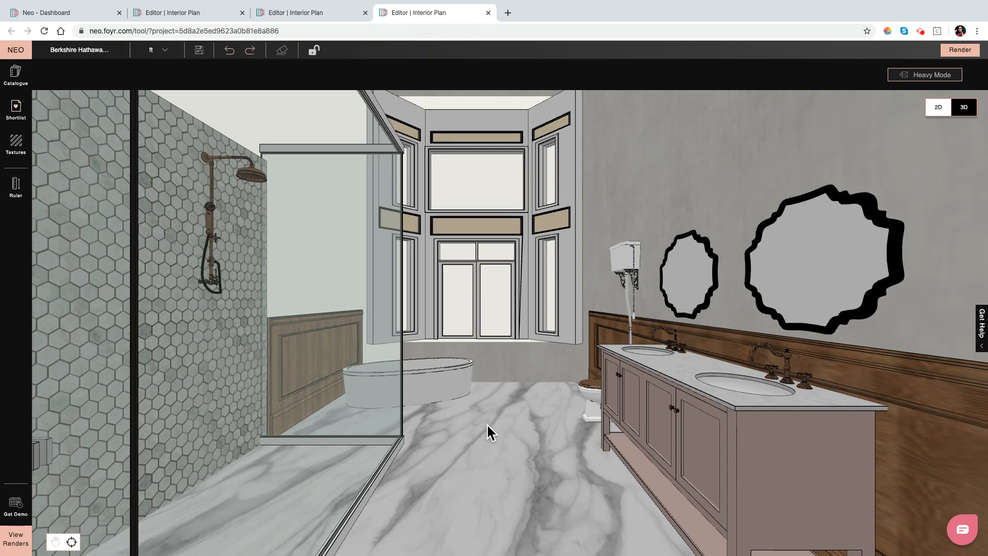
left_click_drag(486, 423, 503, 348)
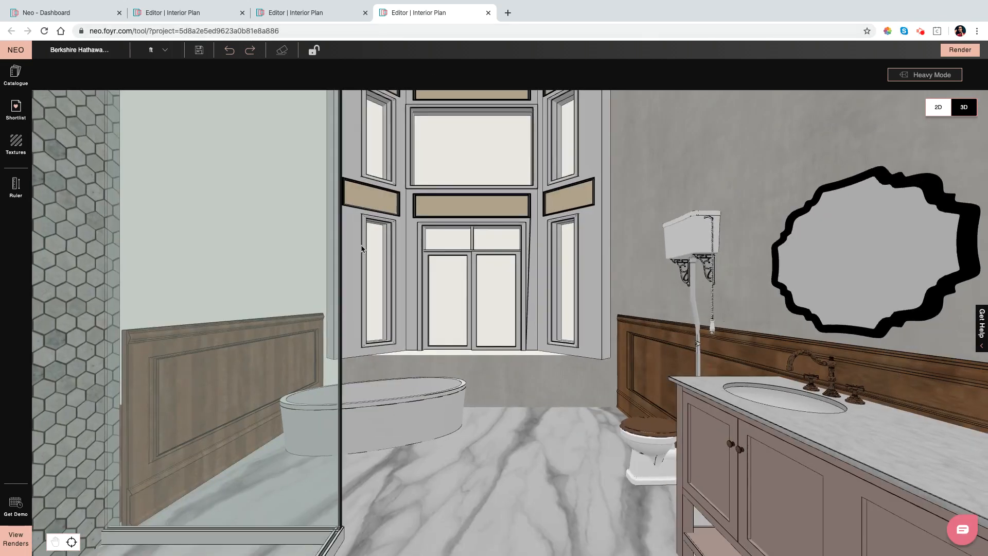
scroll(360, 245, "down", 5)
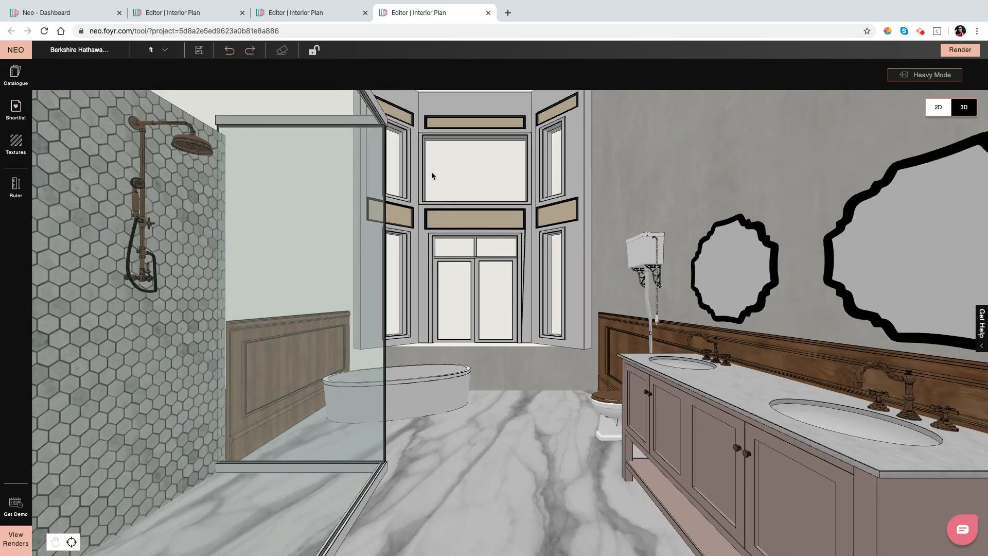
left_click(319, 13)
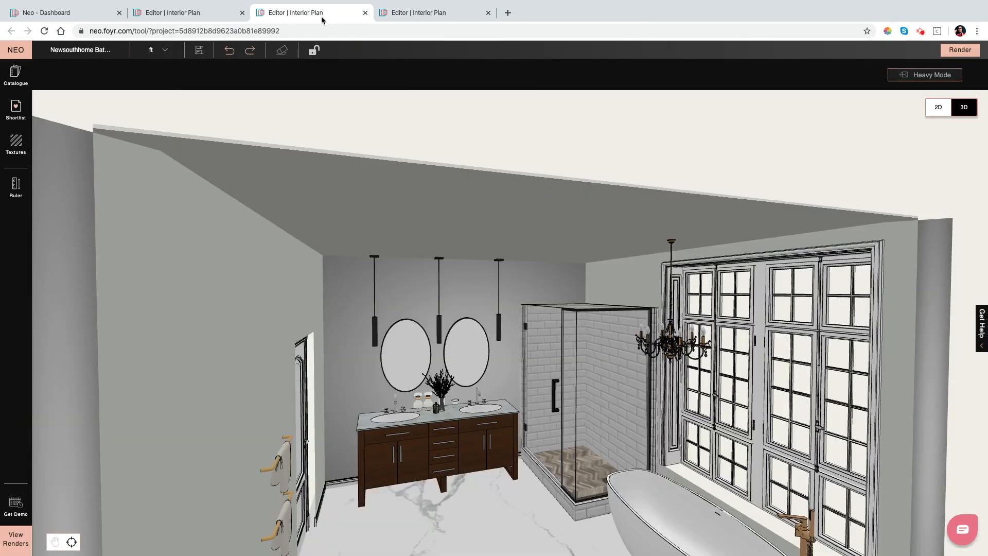
left_click_drag(265, 324, 258, 288)
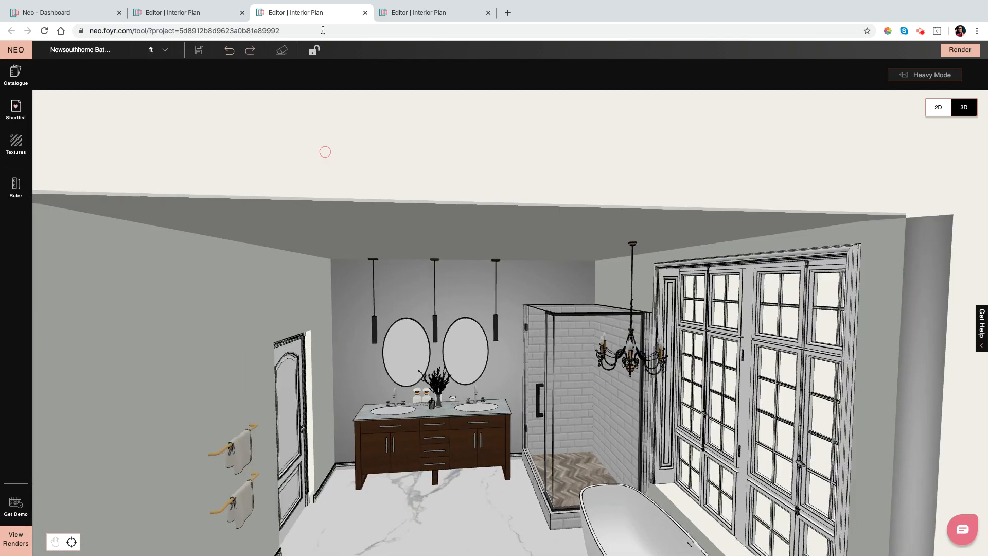
Switch to the Toll Brothers project and go from the overhead view into the living area facing the kitchen
left_click(205, 13)
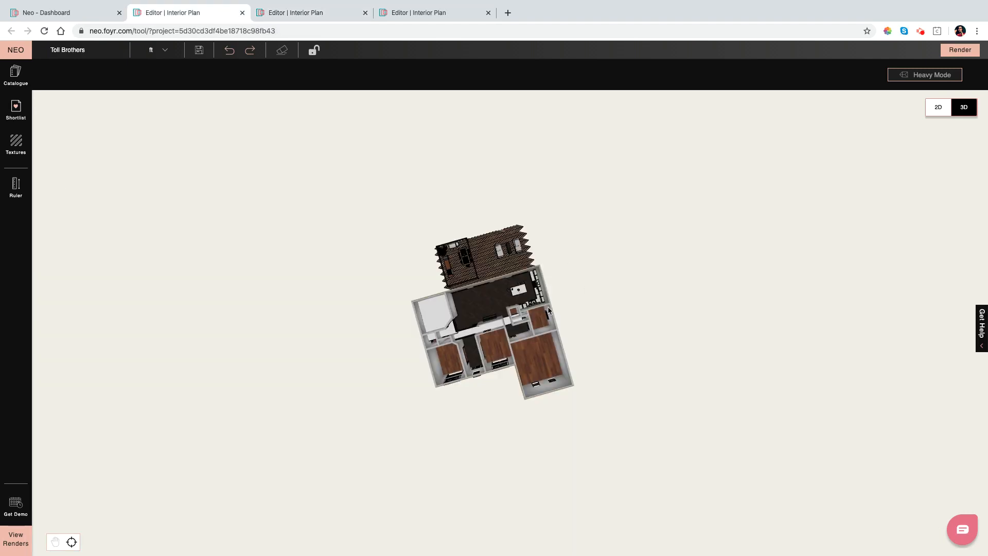
left_click(501, 307)
scroll(500, 307, "up", 1)
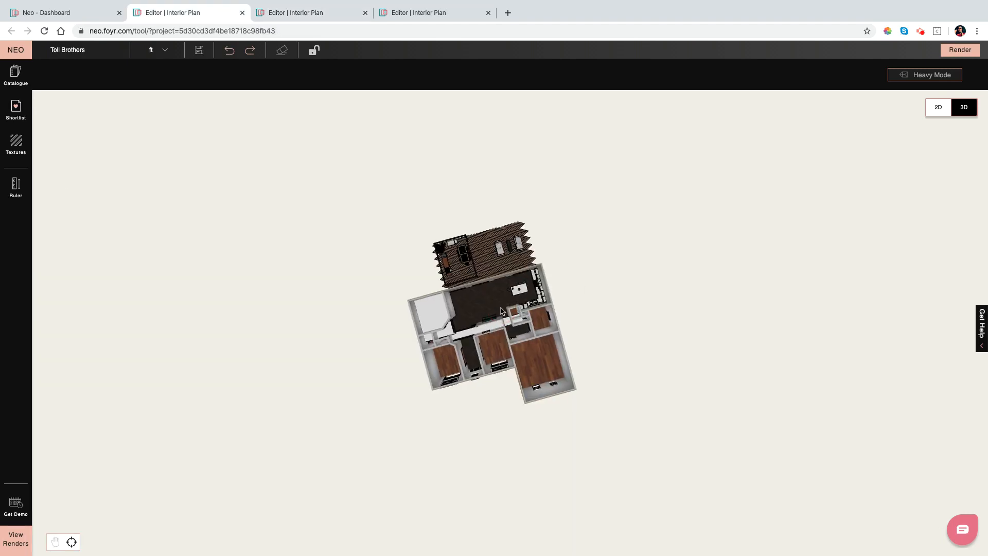
scroll(501, 310, "up", 5)
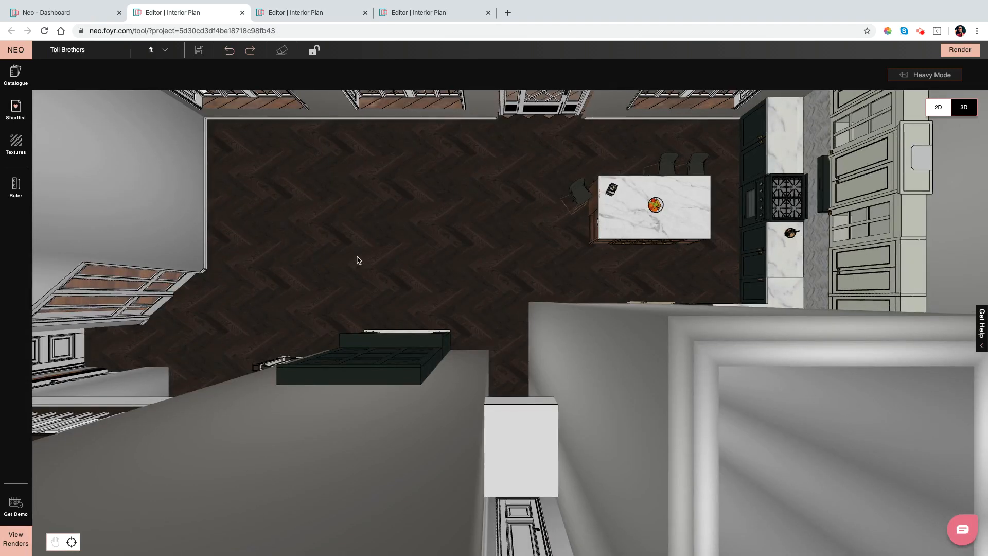
left_click(409, 308)
left_click_drag(533, 307, 505, 185)
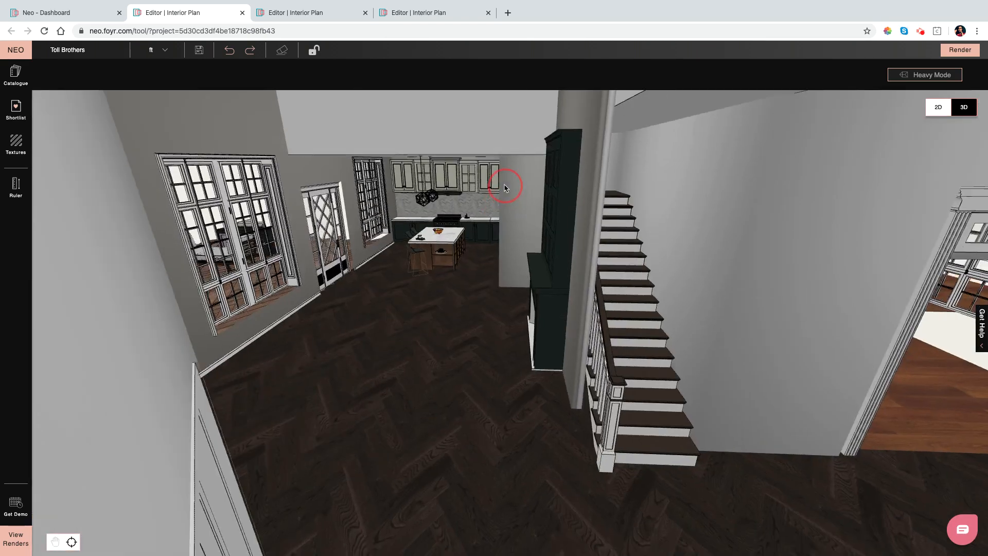
Select the kitchen backsplash and examine its herringbone tile, the surrounding cabinets and the whole kitchen with its island
left_click(476, 207)
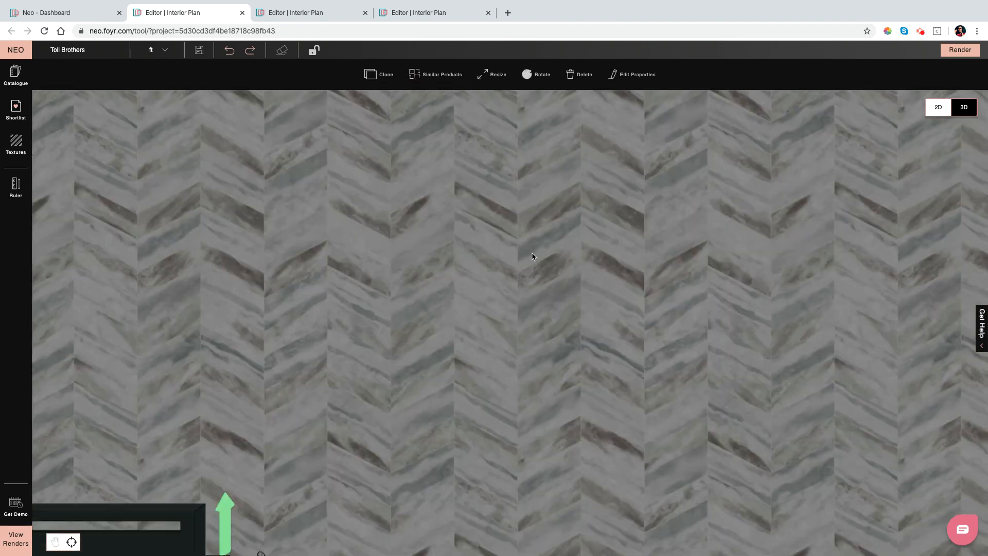
scroll(533, 256, "down", 5)
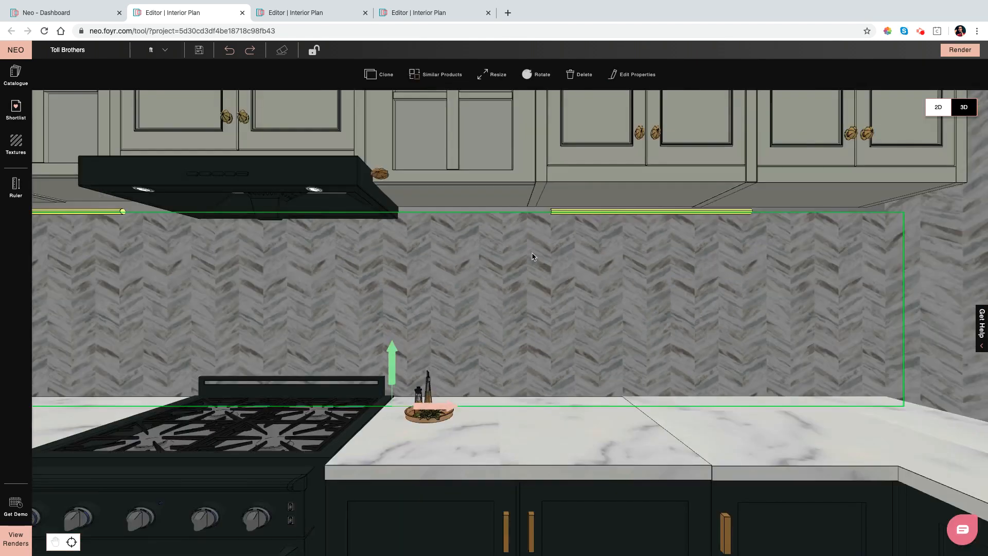
scroll(532, 256, "down", 3)
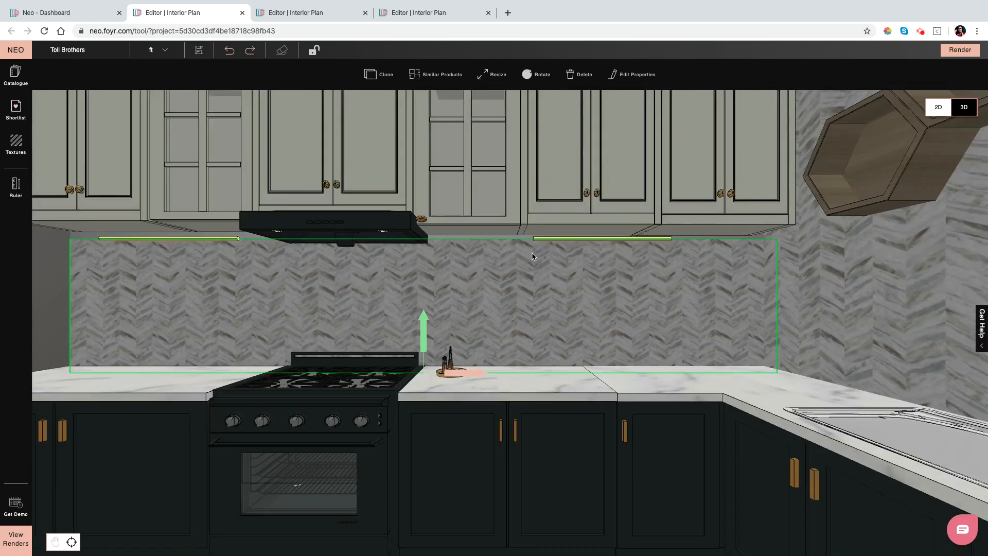
scroll(533, 256, "down", 2)
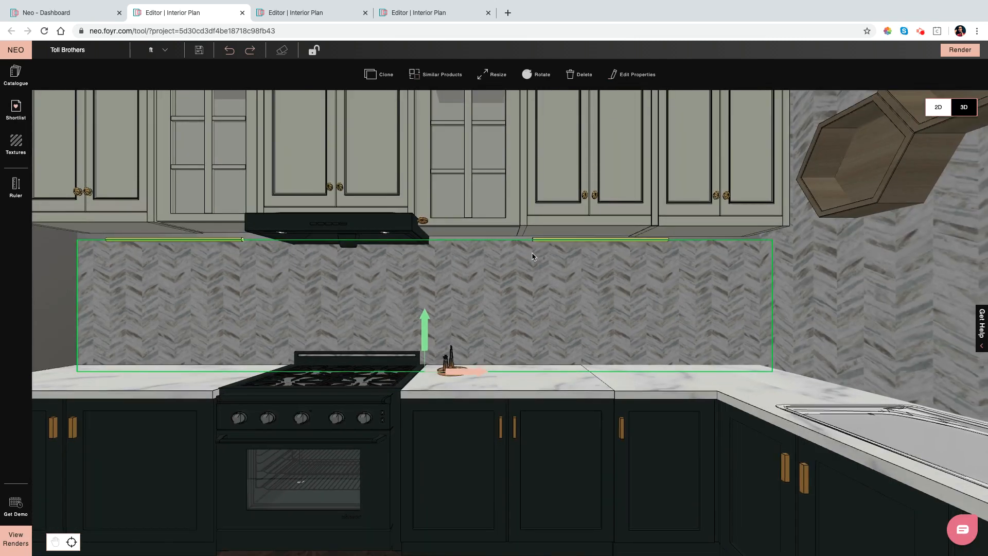
scroll(532, 257, "down", 4)
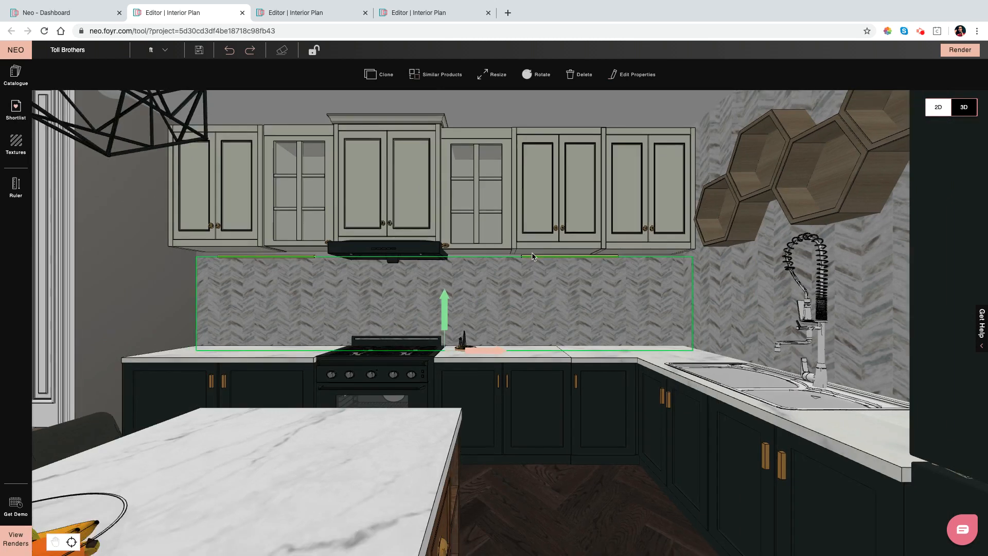
scroll(532, 256, "down", 6)
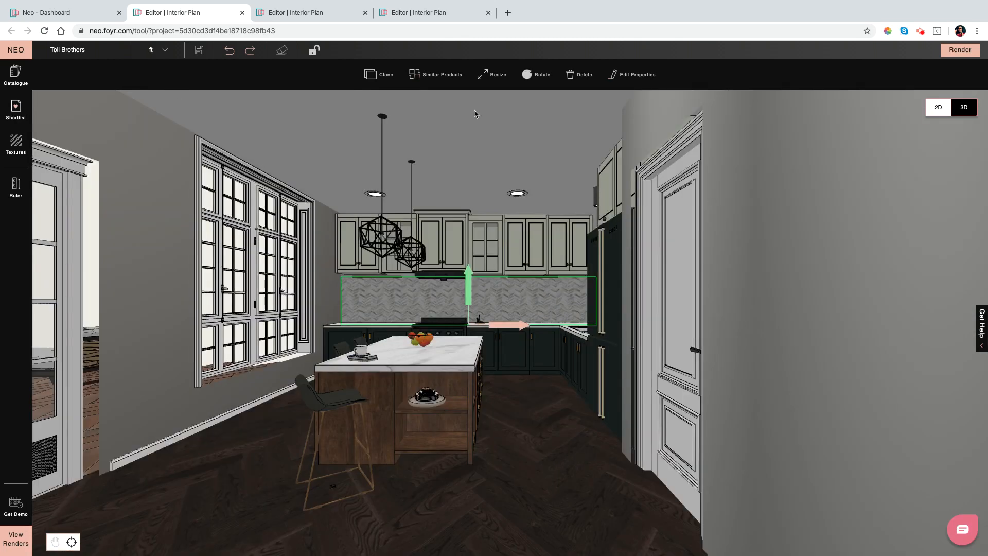
mouse_move(239, 481)
left_mouse_down()
mouse_move(261, 496)
mouse_move(251, 494)
left_mouse_up()
scroll(299, 486, "down", 5)
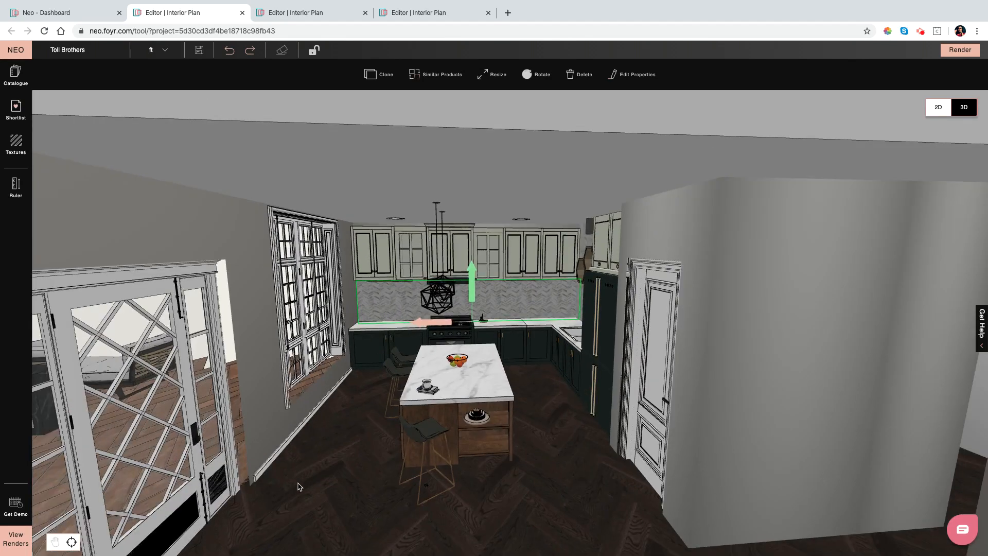
scroll(299, 486, "down", 3)
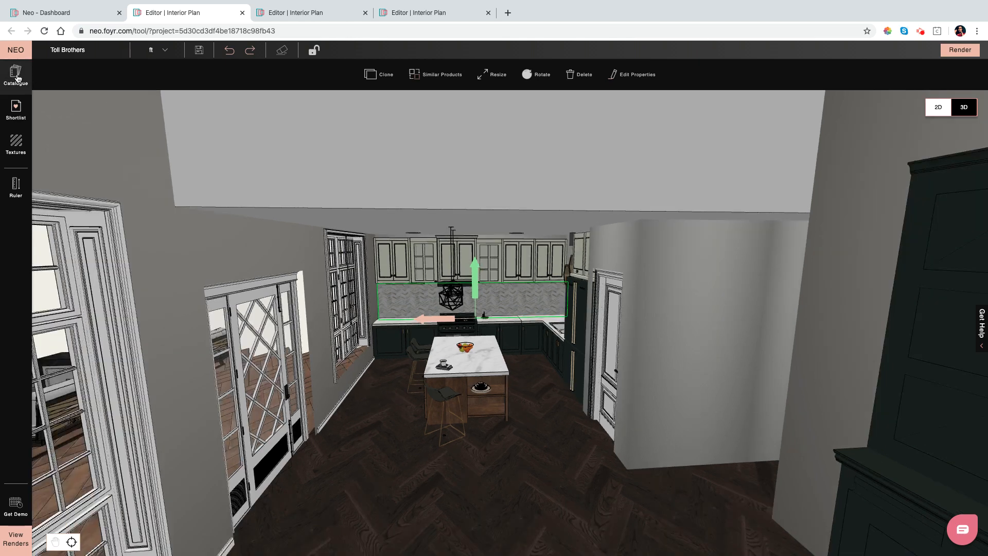
Check the product catalogue's Building subcategories, close the catalogue and look around the kitchen again
left_click(17, 78)
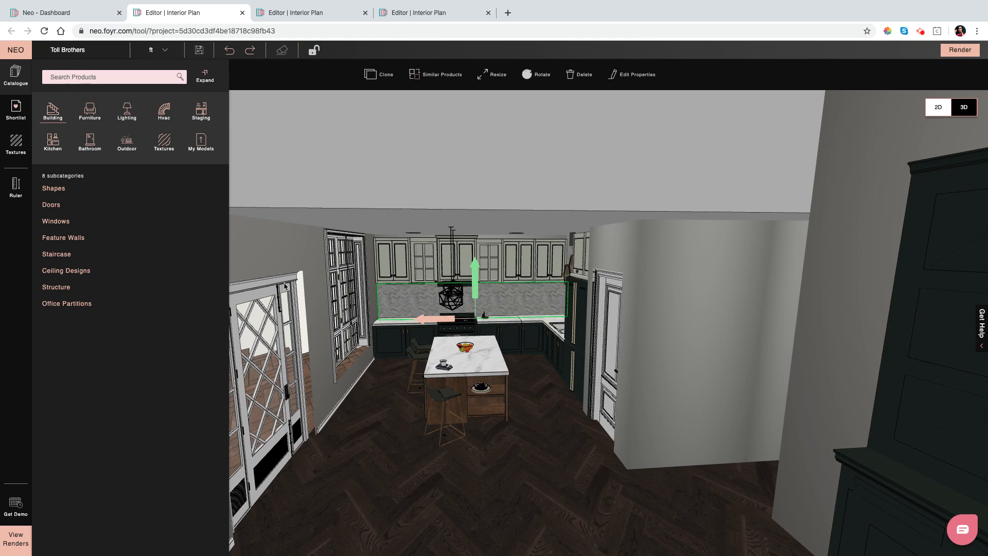
left_click(313, 274)
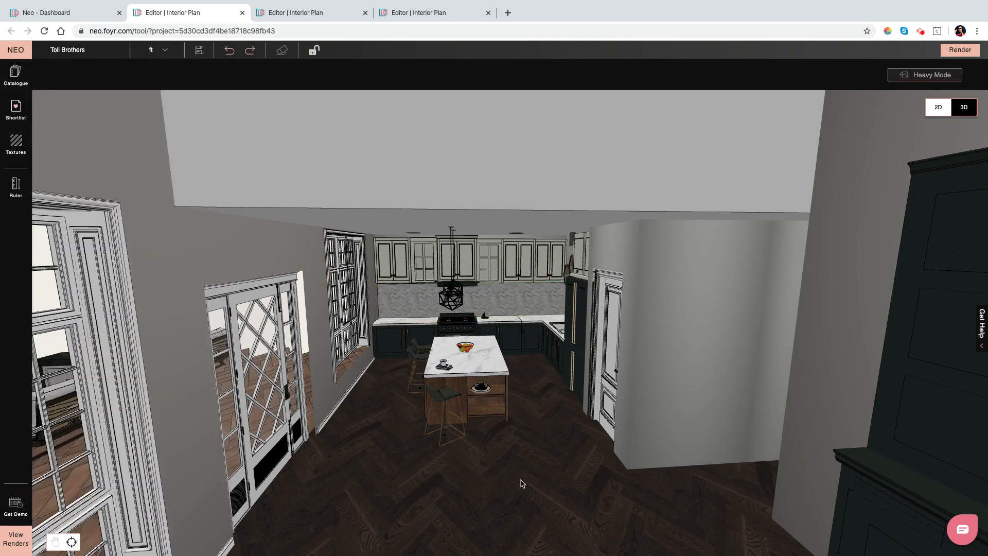
left_click_drag(522, 484, 512, 482)
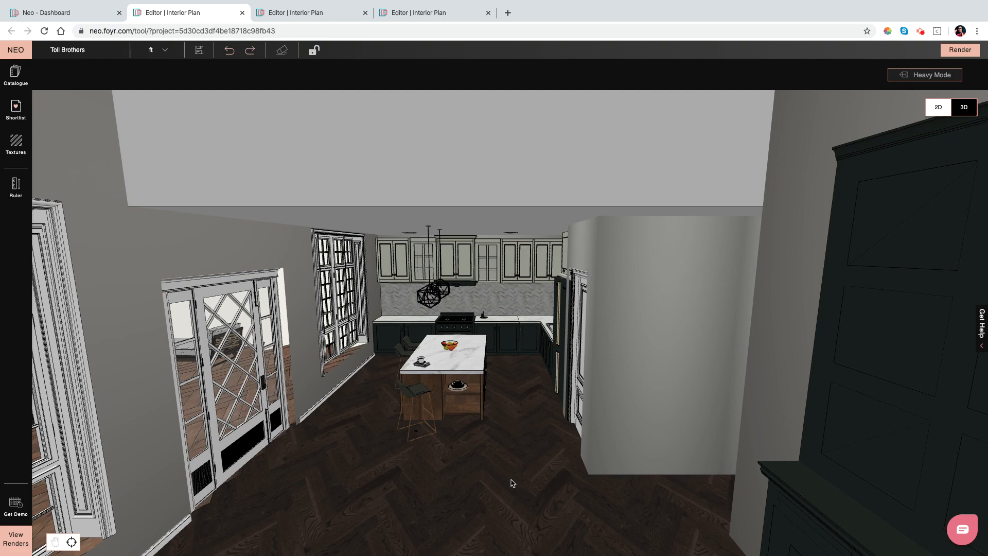
left_click_drag(499, 465, 477, 471)
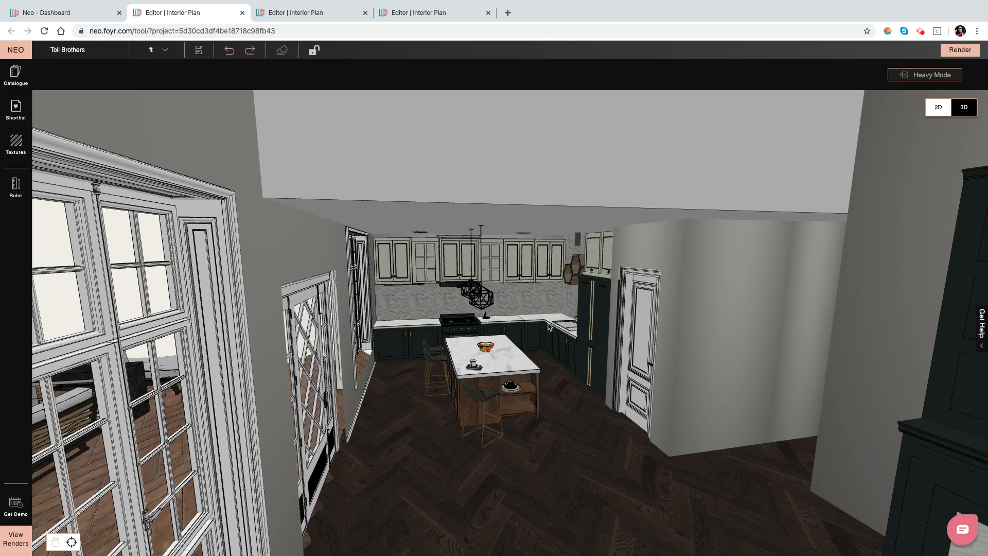
Select the corner base cabinet by the sink and examine the sink, refrigerator and hexagonal shelves up close
left_click(567, 326)
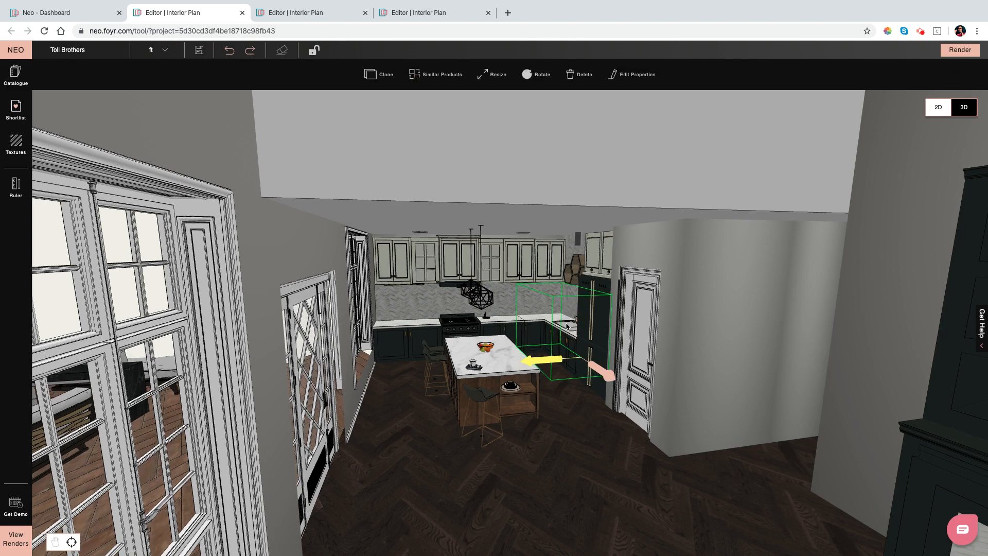
scroll(571, 339, "up", 5)
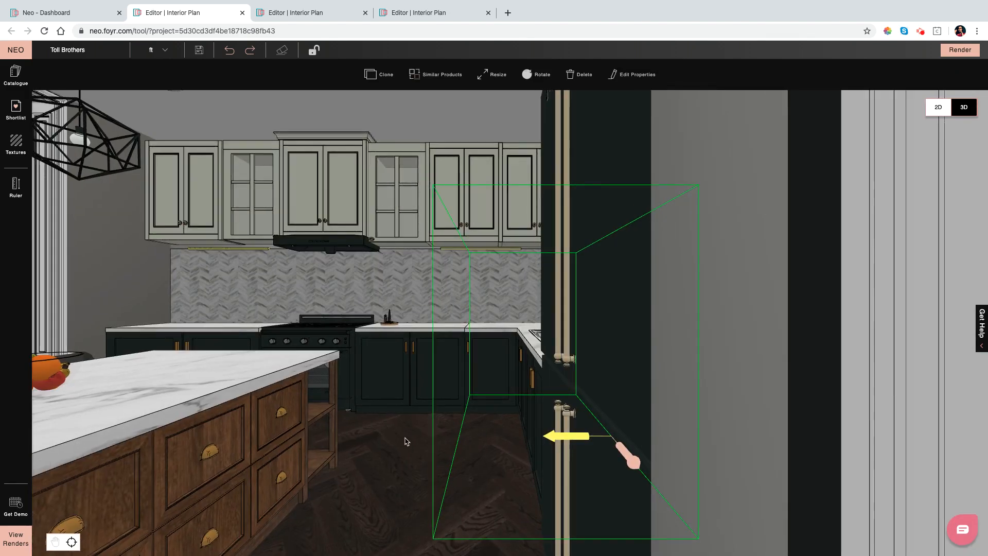
left_click_drag(403, 438, 519, 468)
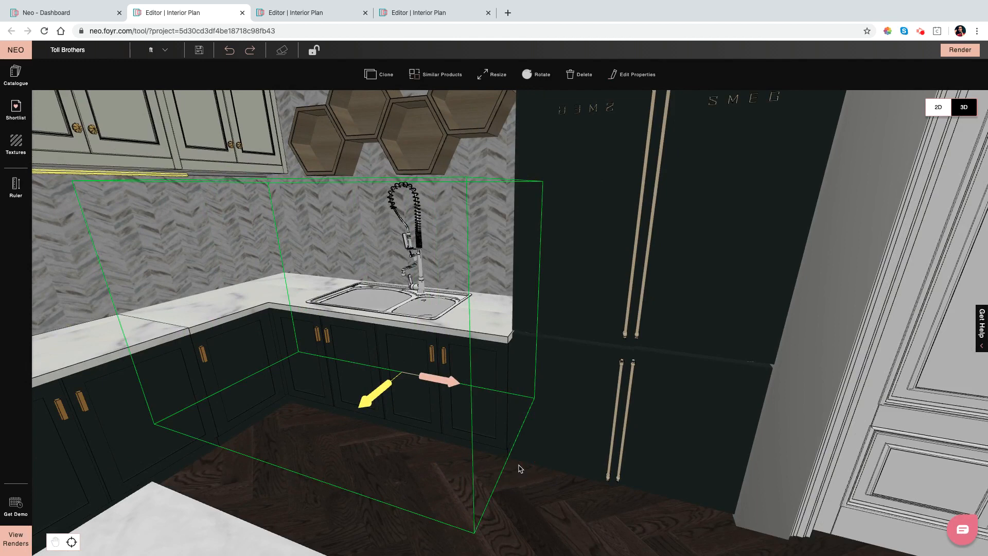
scroll(519, 468, "down", 5)
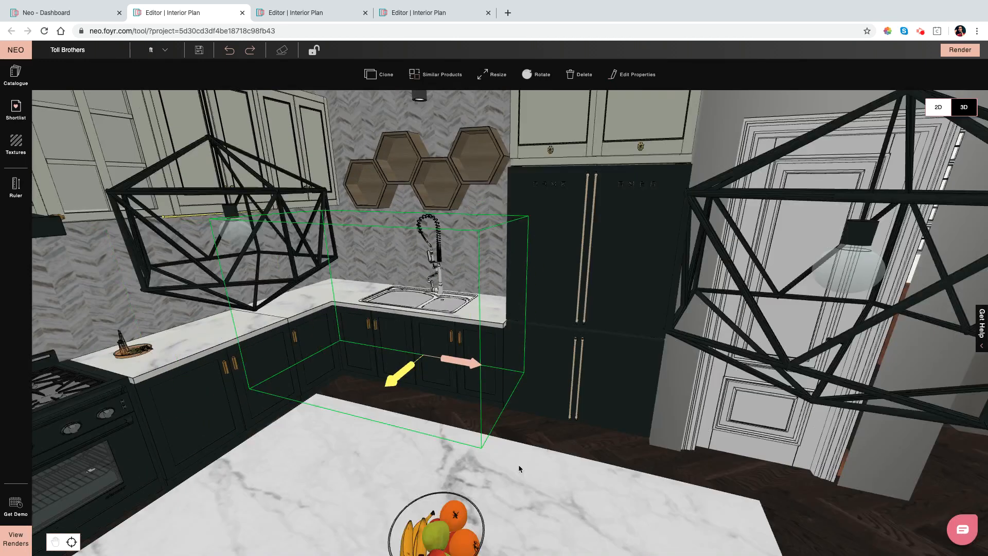
scroll(562, 248, "down", 3)
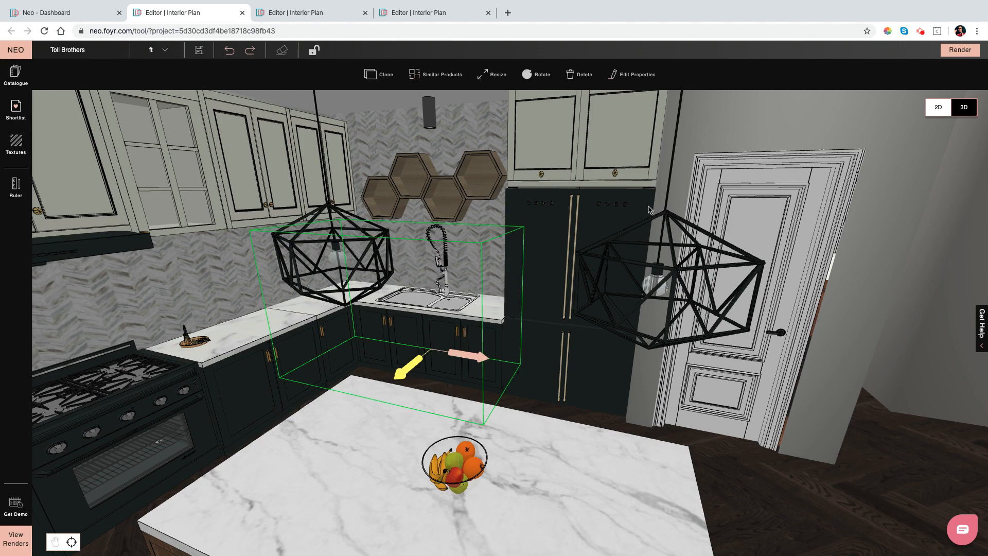
Examine the kitchen from the island side and pull back to an overhead 3D view of the whole house
left_click_drag(446, 141, 360, 140)
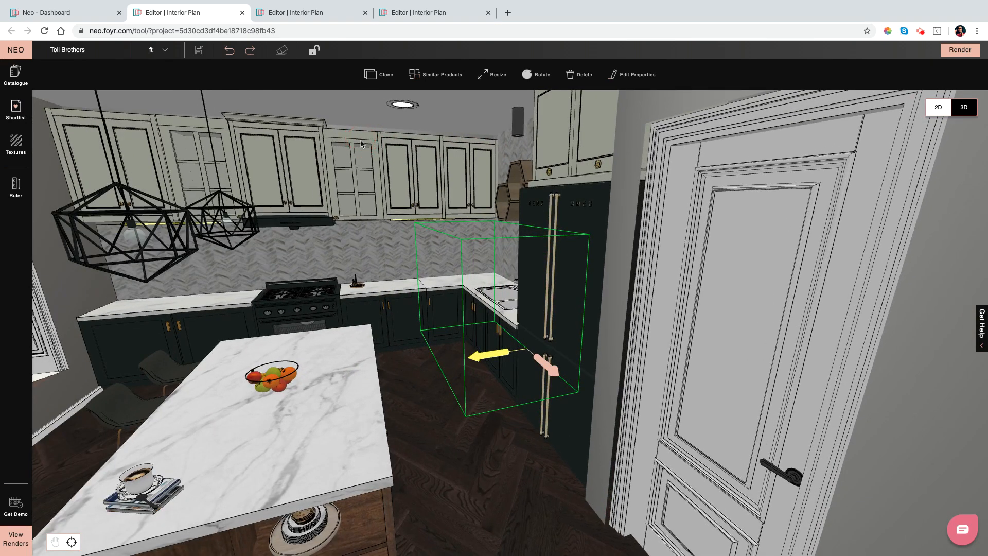
scroll(369, 252, "down", 5)
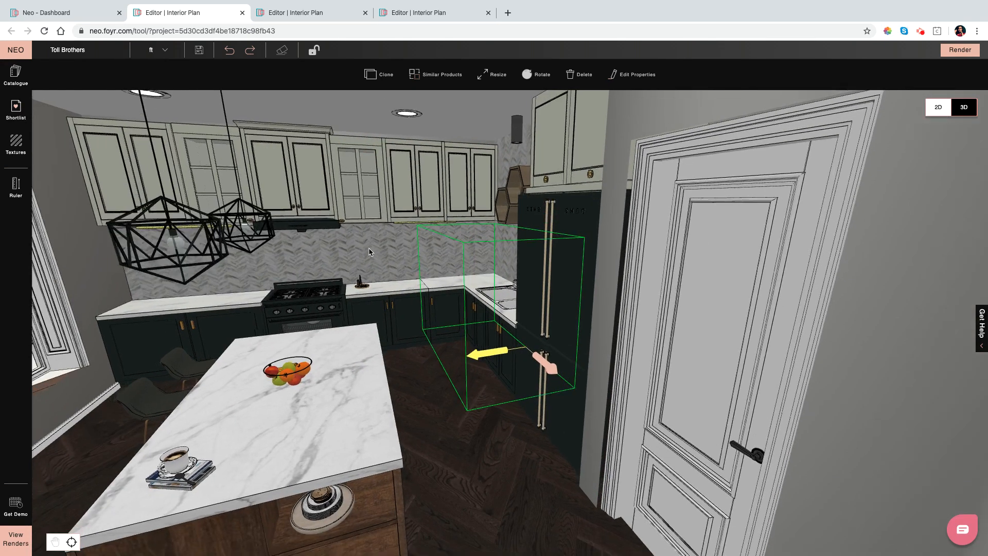
scroll(369, 252, "down", 5)
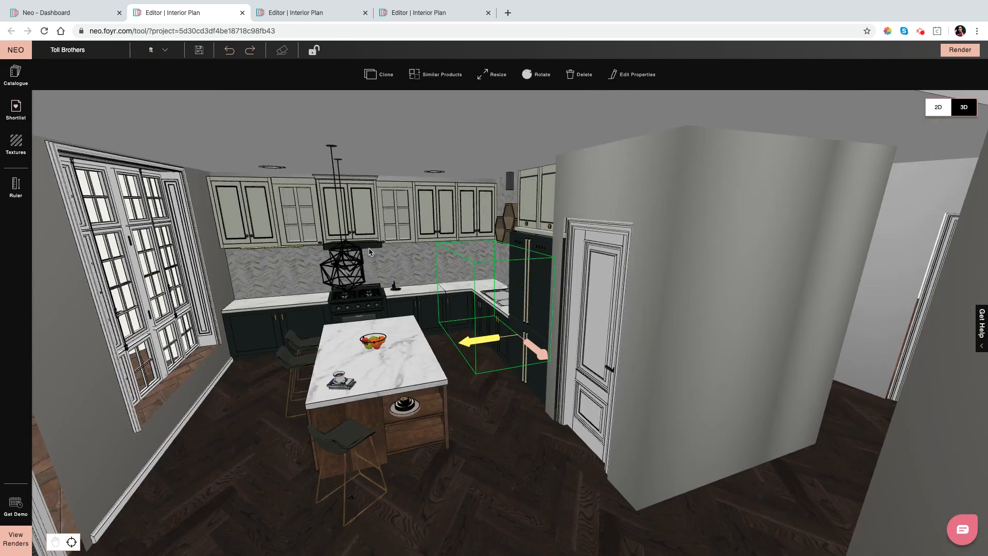
scroll(369, 253, "down", 8)
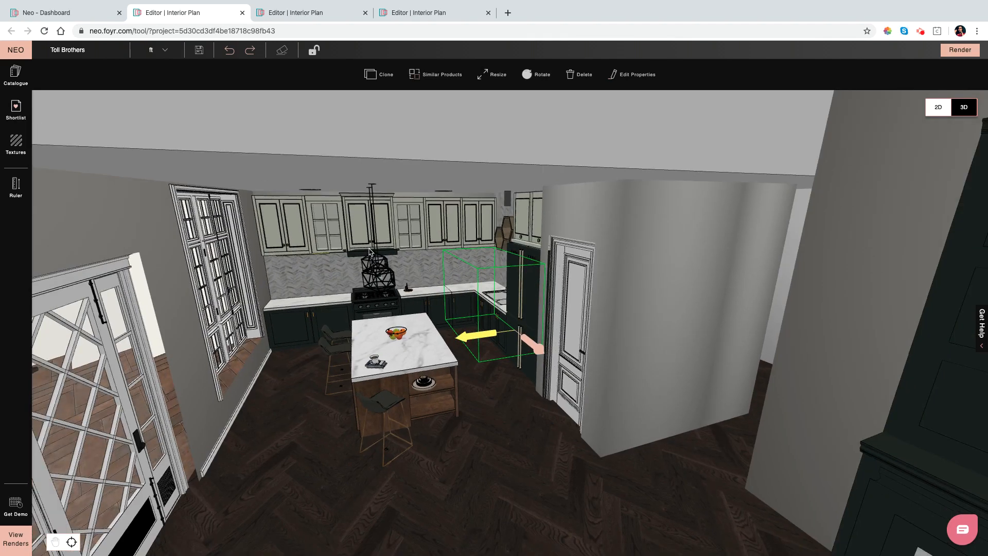
scroll(368, 252, "down", 8)
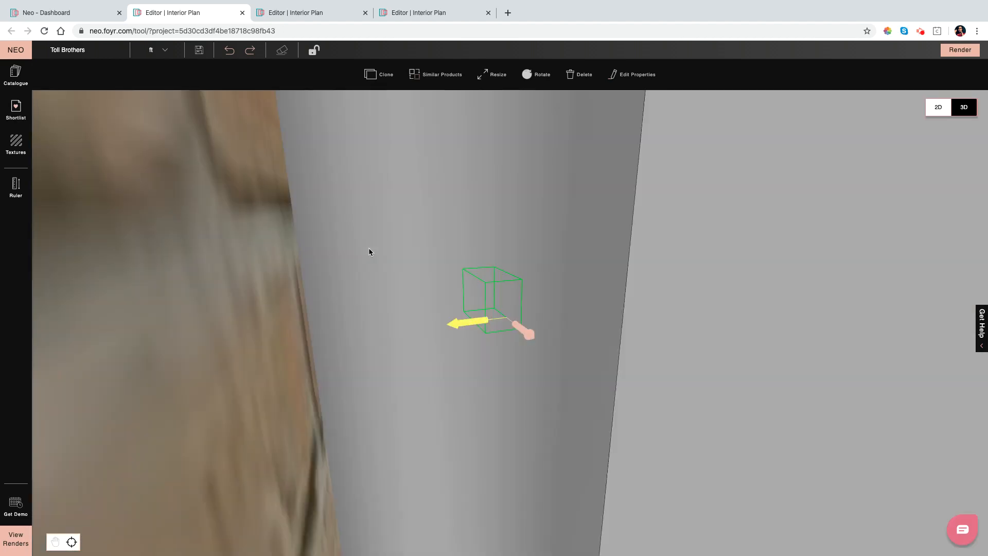
left_click_drag(369, 252, 530, 311)
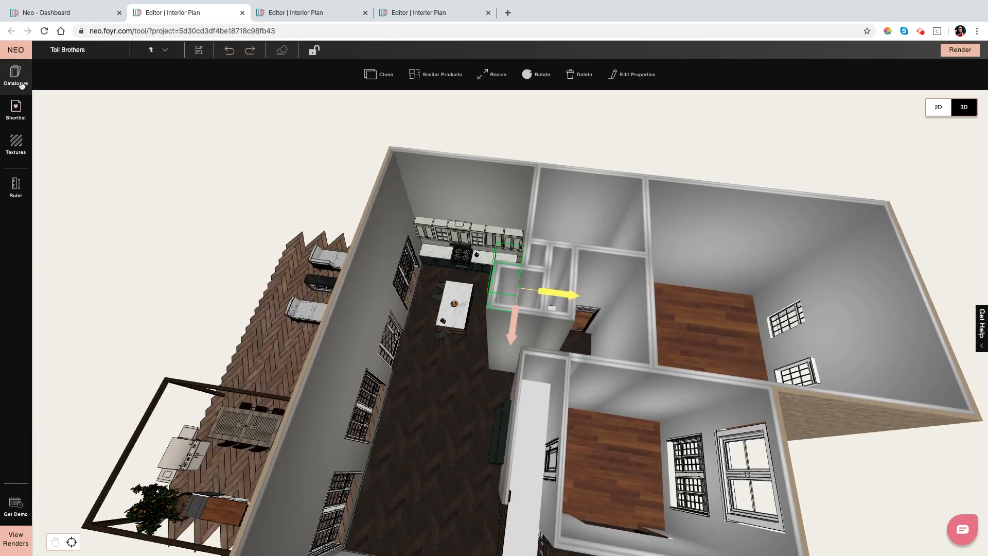
Select the white-topped kitchen island and examine it up close from above and from its drawer side
left_click(18, 80)
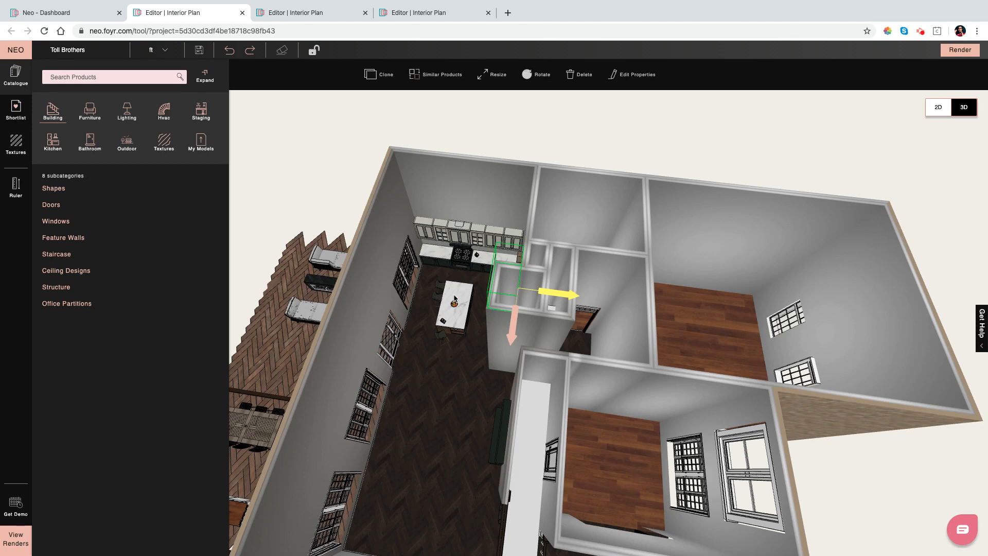
left_click(459, 323)
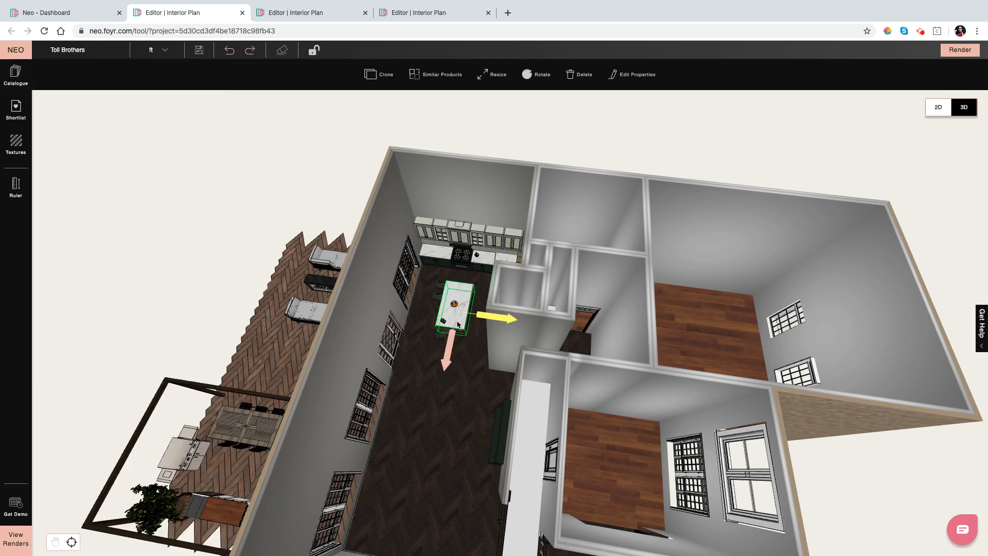
double_click(458, 323)
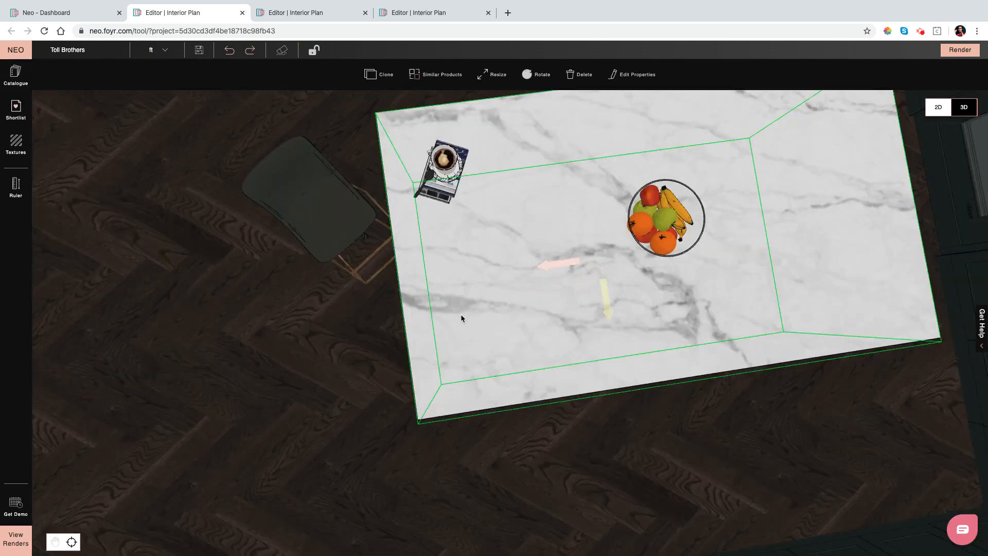
left_click_drag(438, 392, 471, 402)
left_click(248, 383)
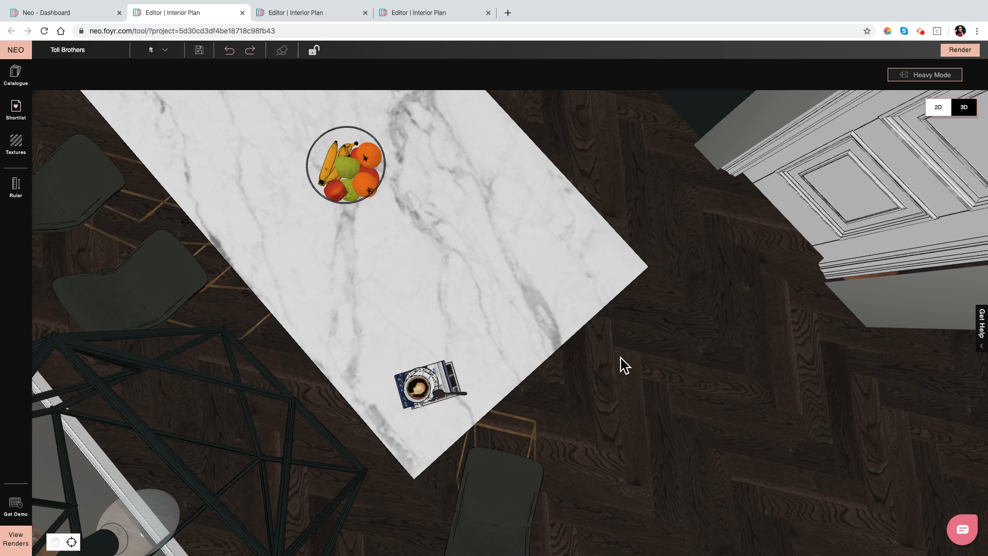
left_click(462, 258)
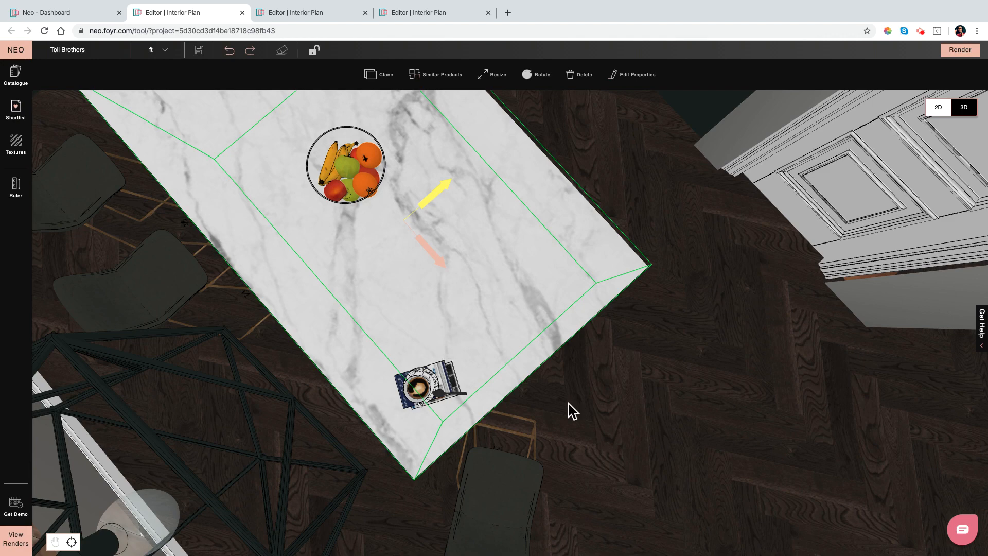
mouse_move(684, 480)
left_mouse_down()
mouse_move(655, 366)
mouse_move(498, 379)
left_mouse_up()
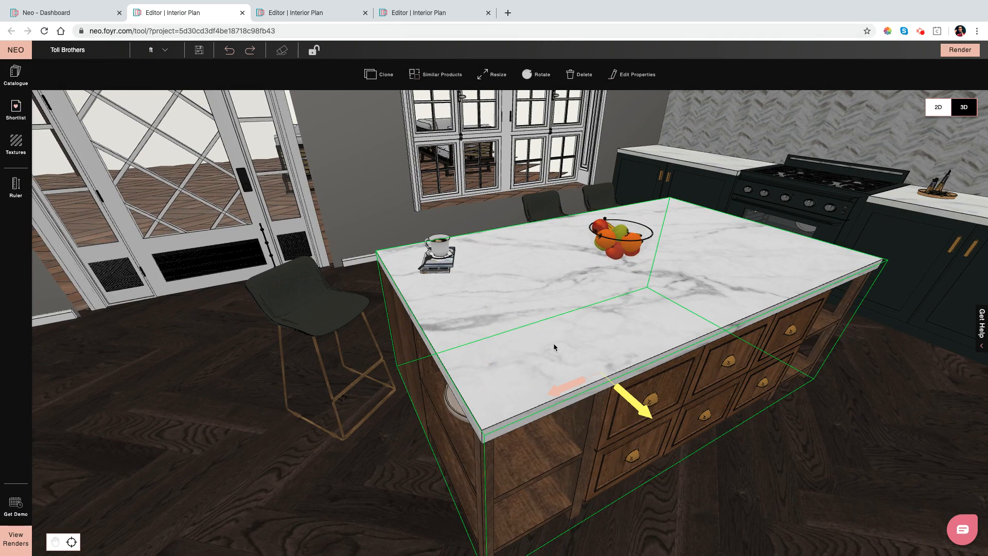
Show the island's rotation handle, bring up its resize handles and check its width
left_click(538, 78)
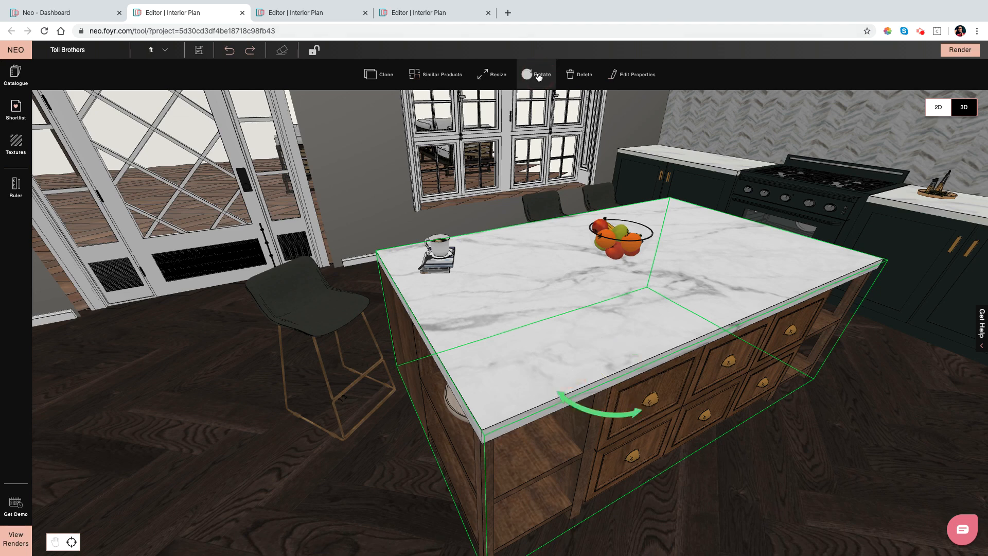
left_click(486, 78)
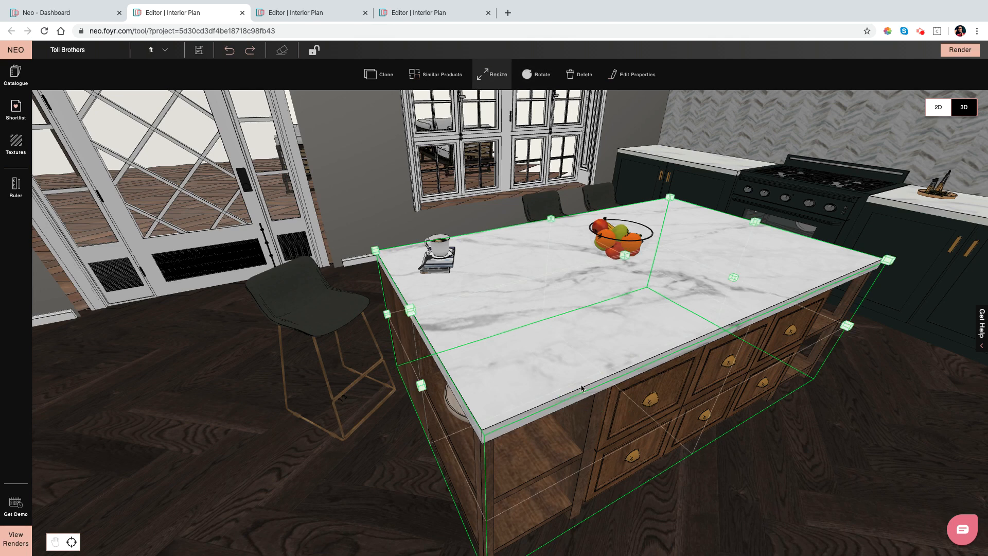
left_click(422, 386)
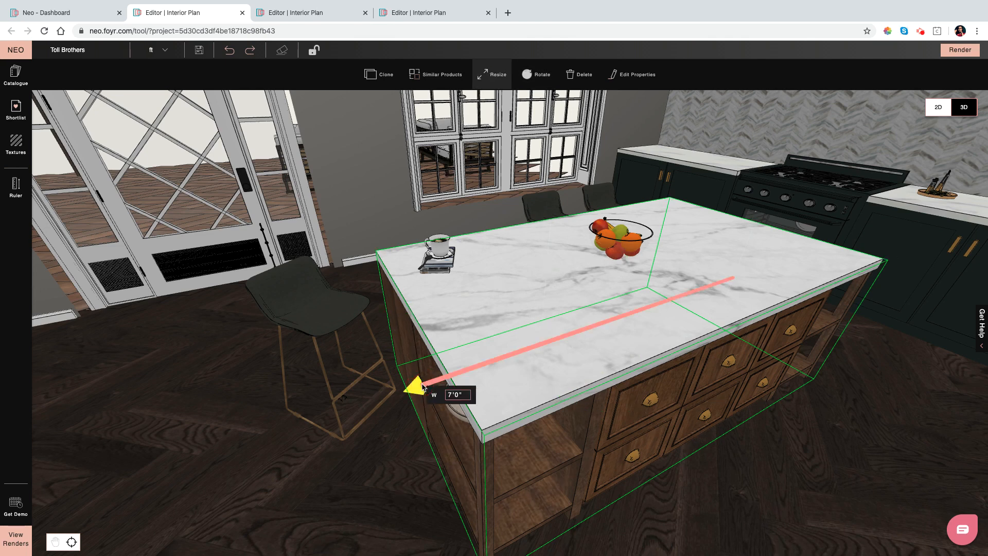
left_click(421, 387)
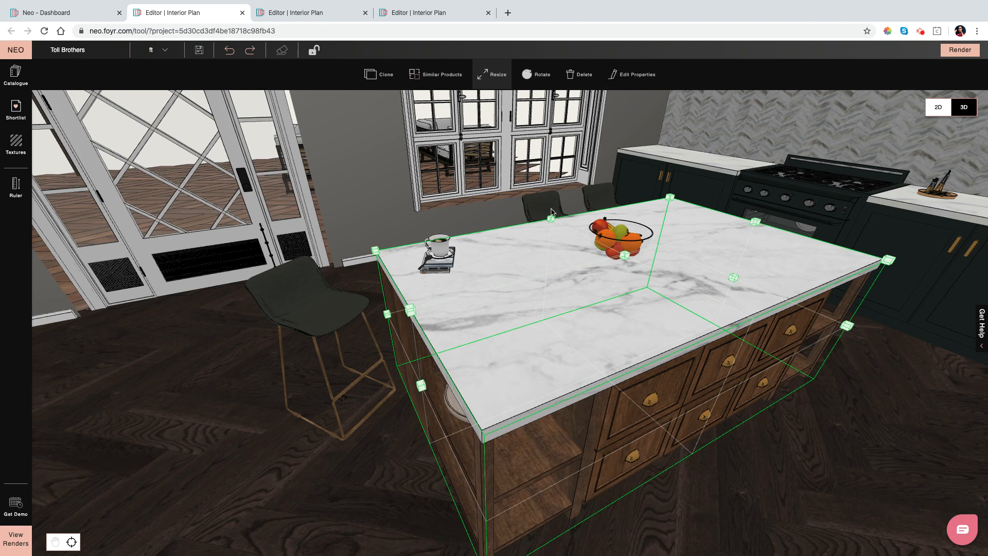
Open the island's properties, examine its dimensions, object parts and drawer side, and deselect it
left_click(633, 77)
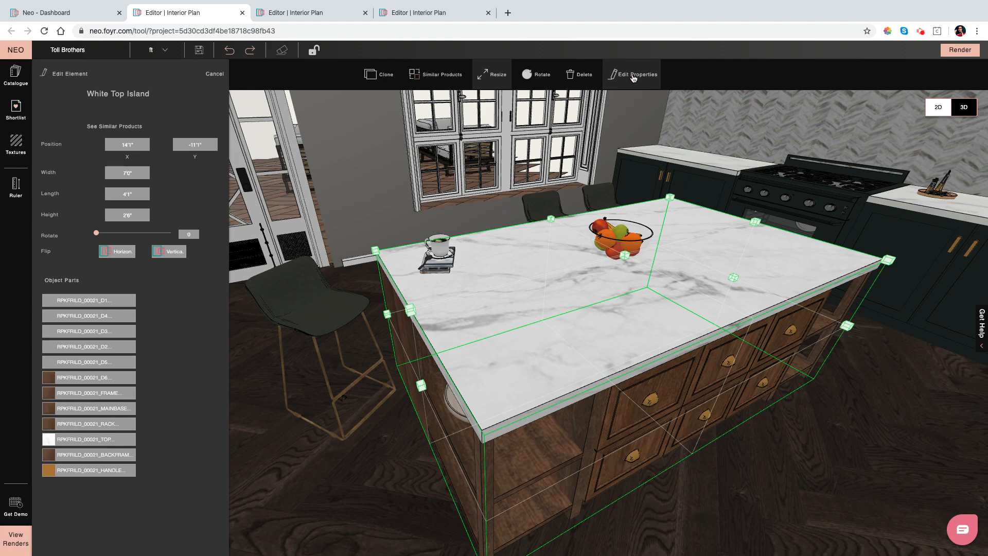
left_click_drag(340, 456, 338, 439)
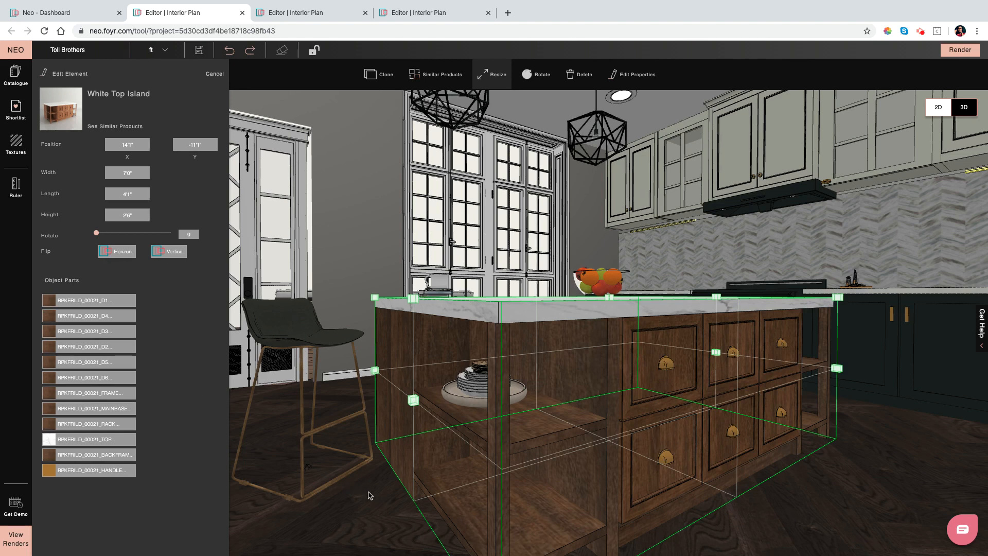
left_click_drag(369, 520, 455, 493)
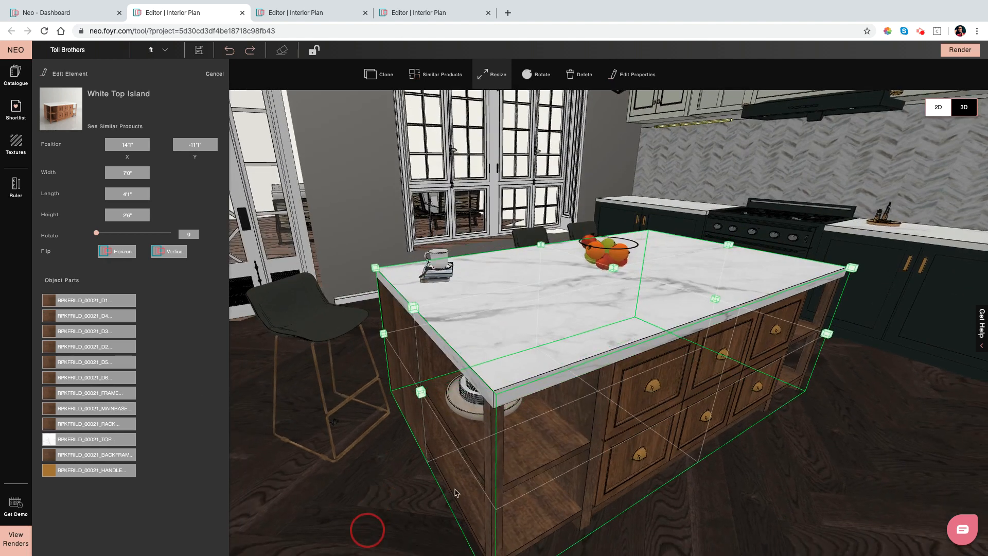
left_click(503, 332)
left_click(325, 482)
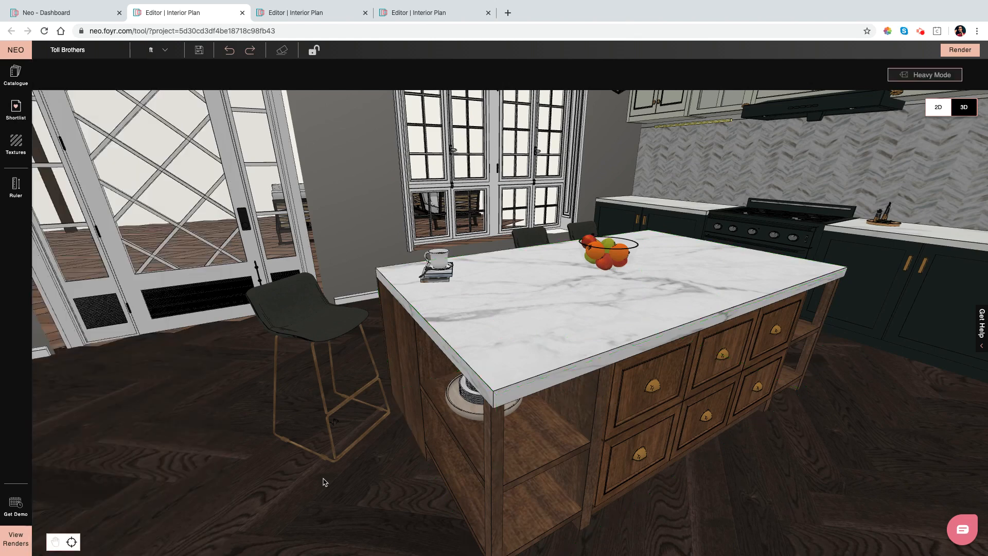
Search the texture library for "Marble" and browse the dark marble finishes
left_click(18, 146)
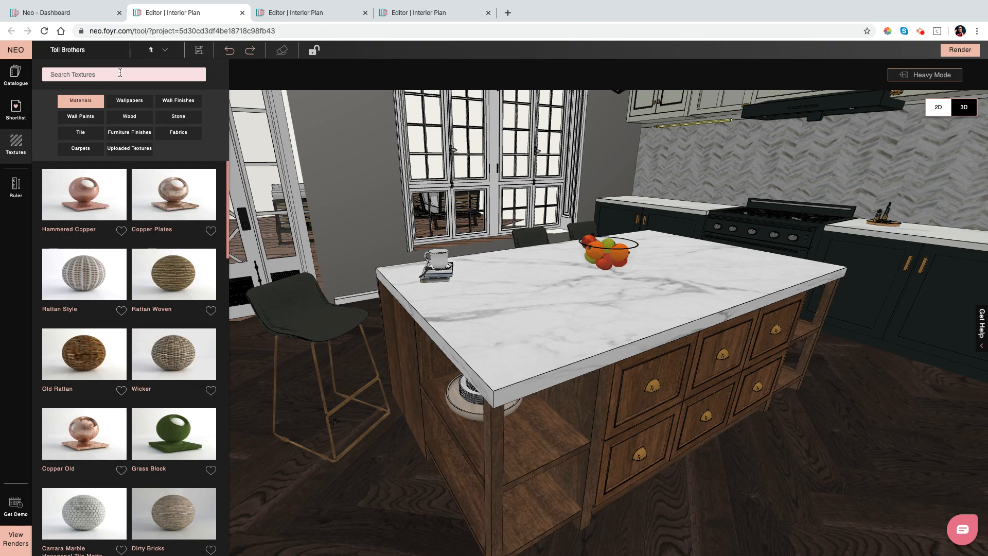
left_click(126, 74)
type("Marble")
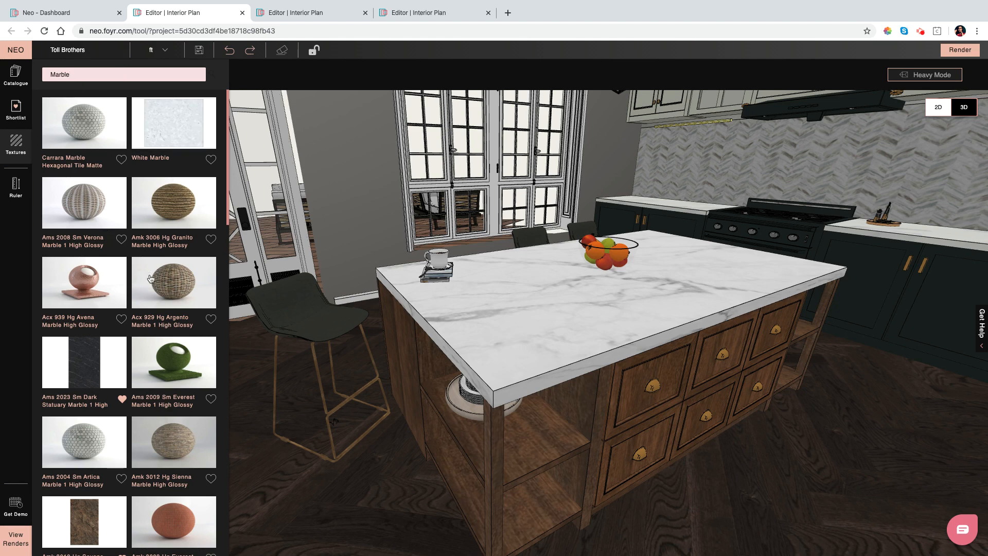
scroll(151, 278, "down", 1)
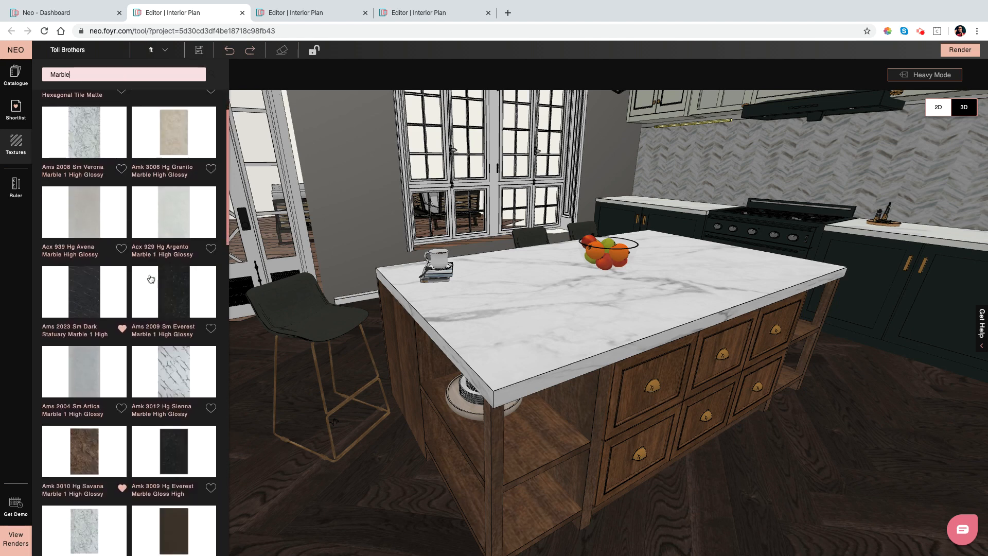
scroll(151, 278, "down", 1)
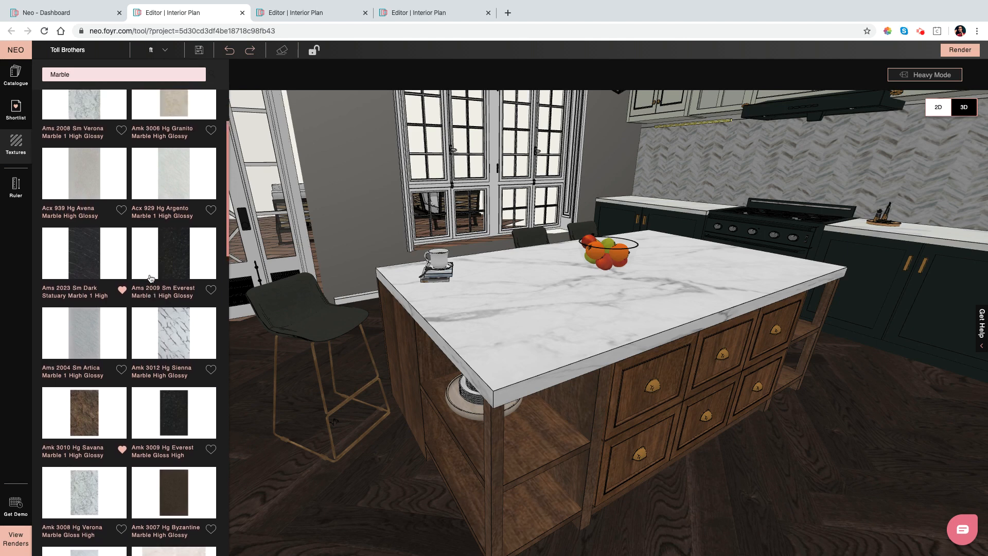
Shortlist the Ams 2009 Sm Everest Marble 1 High Glossy texture and apply it to the island's top
left_click(211, 291)
left_click_drag(179, 254, 518, 317)
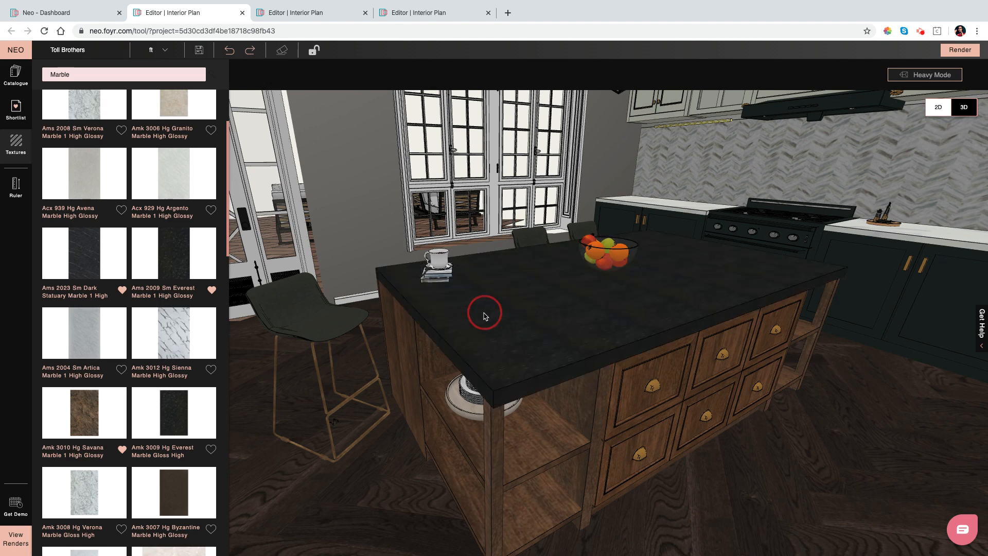
left_click_drag(482, 328, 467, 356)
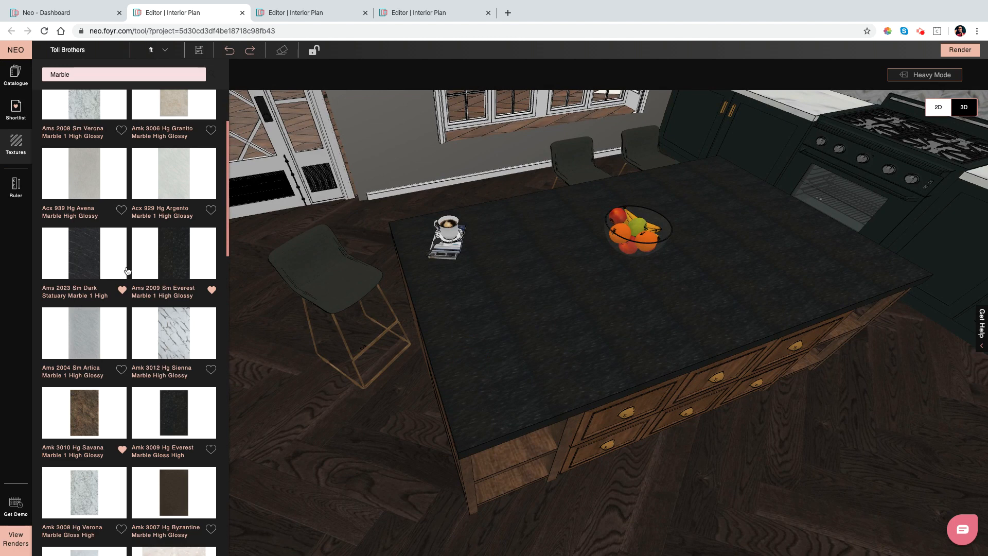
Open the appearance settings of the island's top part and toggle its texture size option, leaving it on
left_click(540, 364)
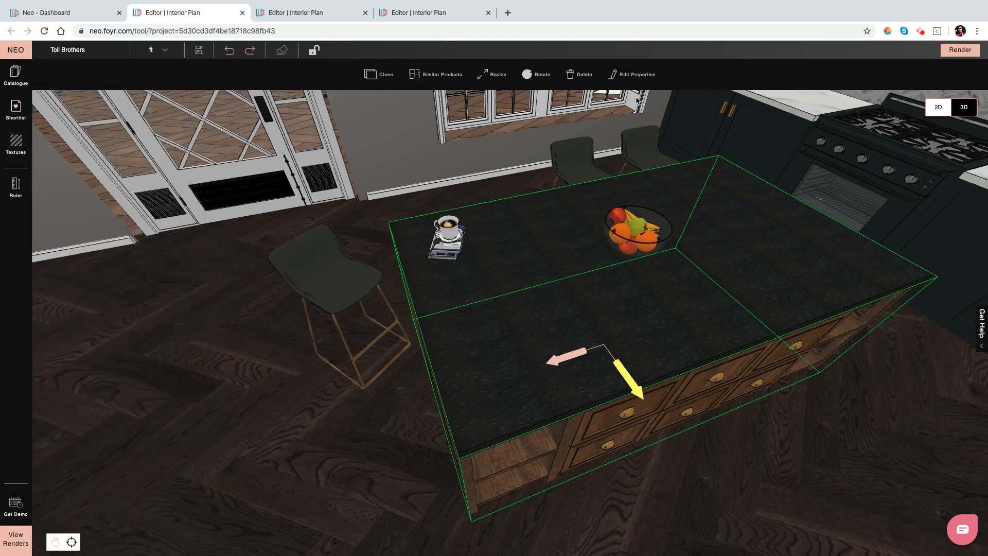
left_click(625, 73)
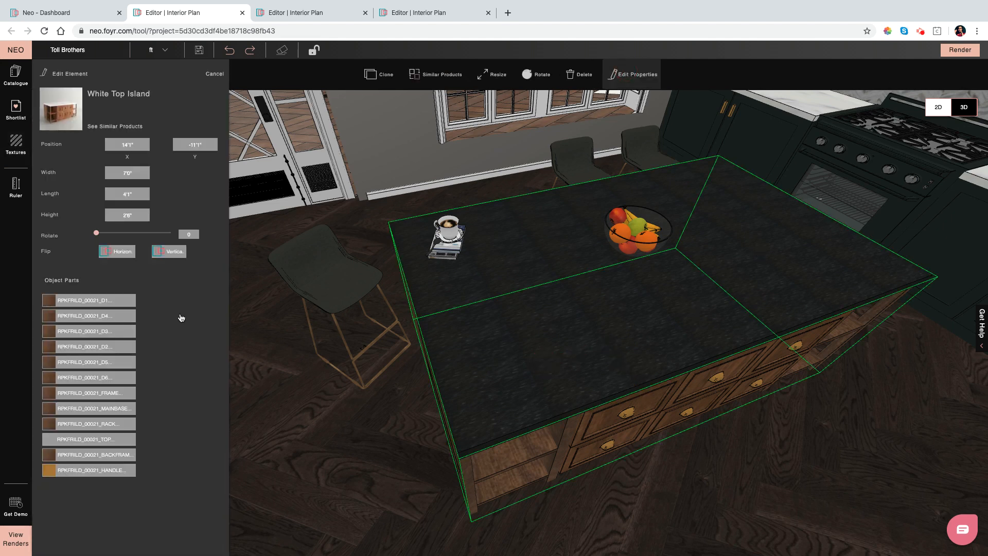
left_click(61, 441)
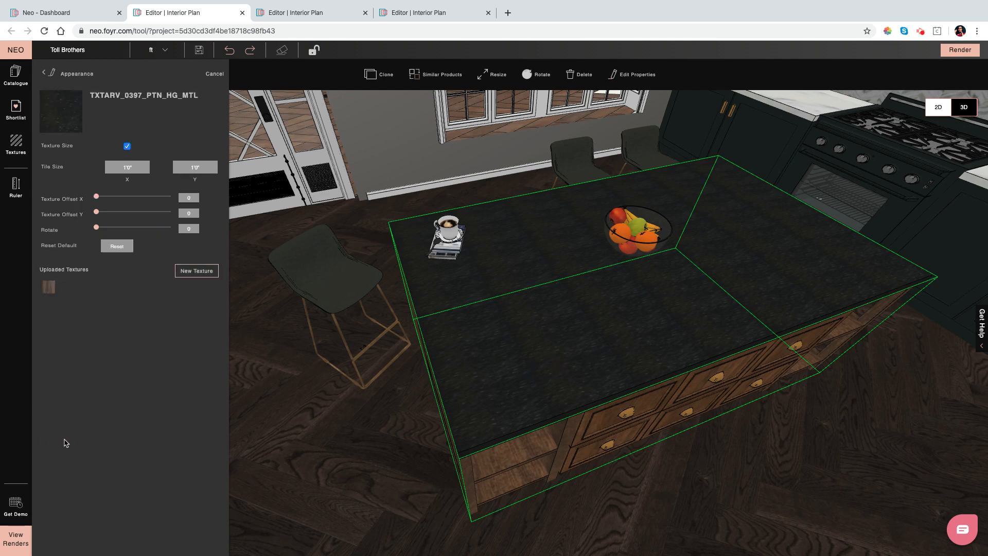
left_click(127, 146)
left_click(127, 147)
left_click(127, 147)
left_click(126, 146)
Set the tile size of the island top's texture to 7'0" in both X and Y
left_click(108, 166)
type("7")
left_click(178, 167)
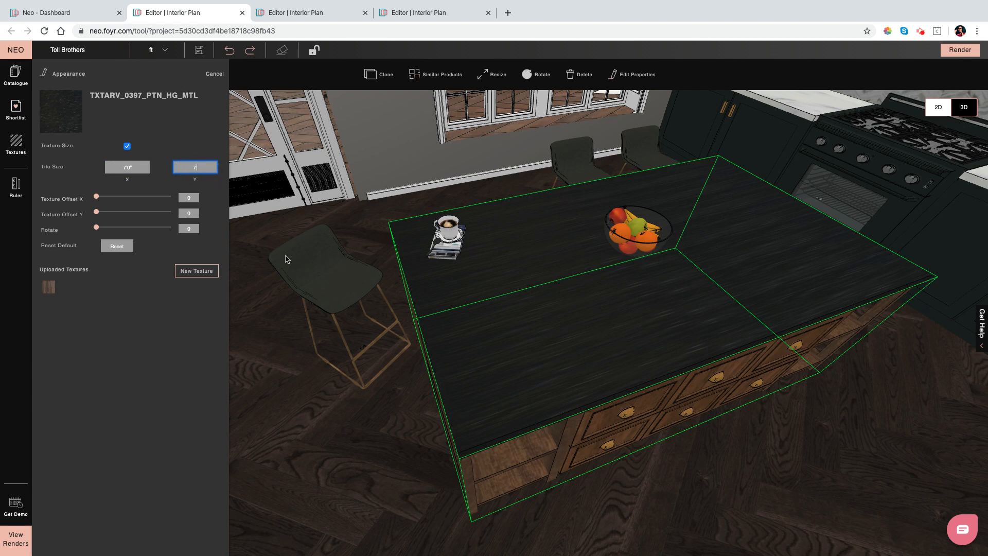
type("7")
key("Return")
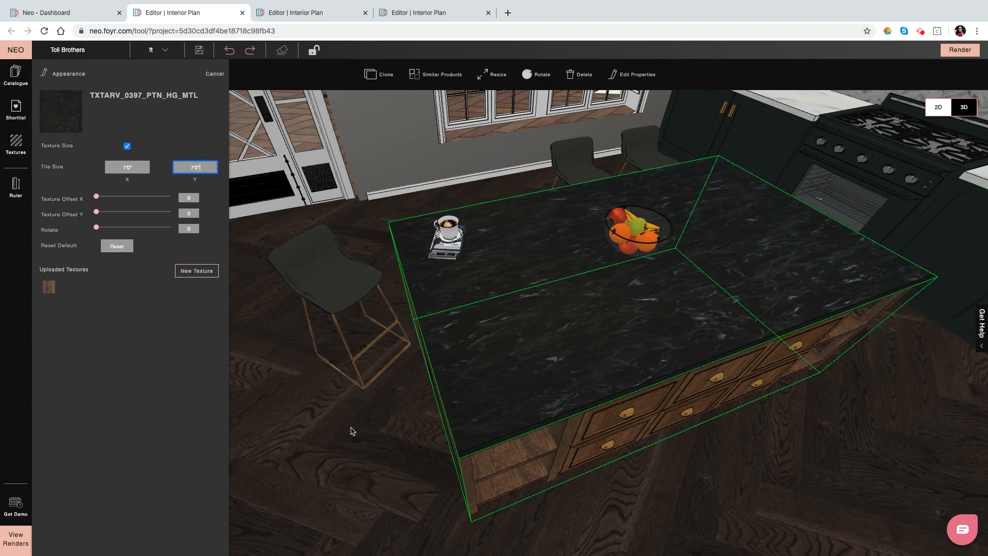
left_click_drag(355, 431, 410, 453)
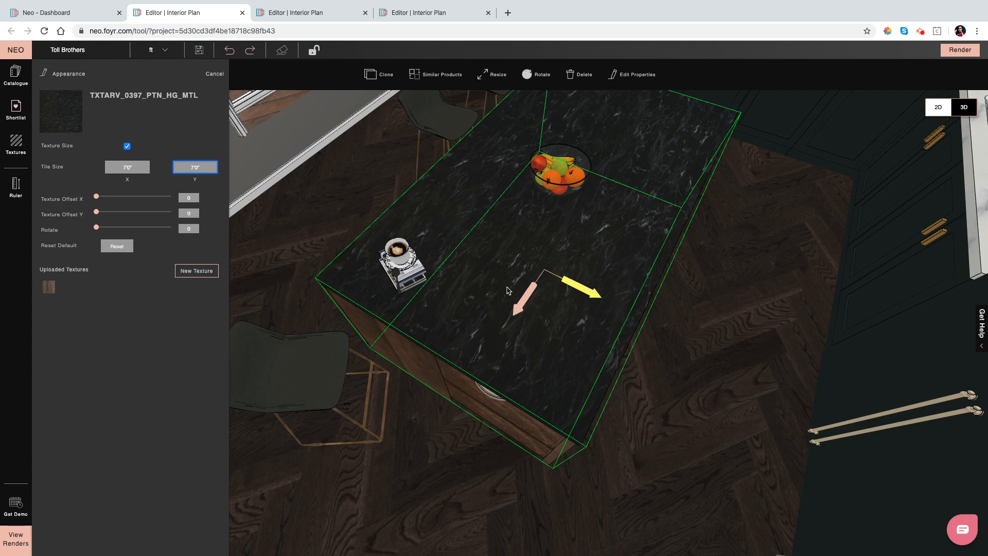
left_click(353, 182)
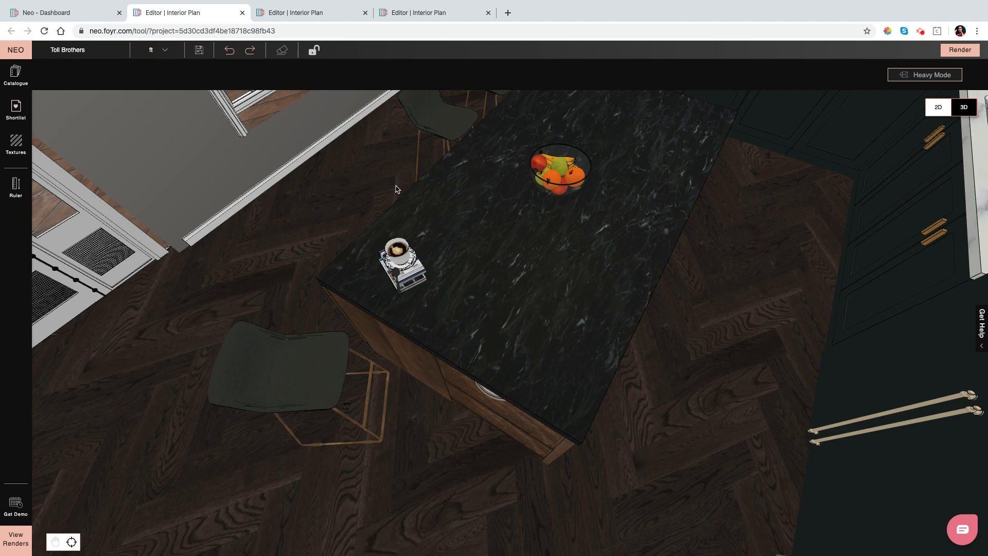
left_click(524, 338)
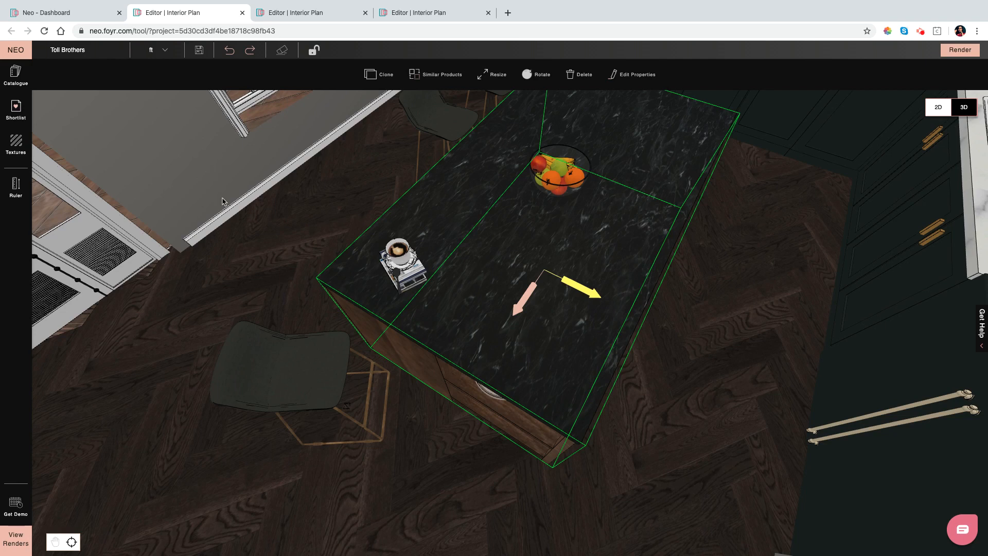
Open the appearance settings of the dark seat part on the bar chair at the island's end
left_click(324, 375)
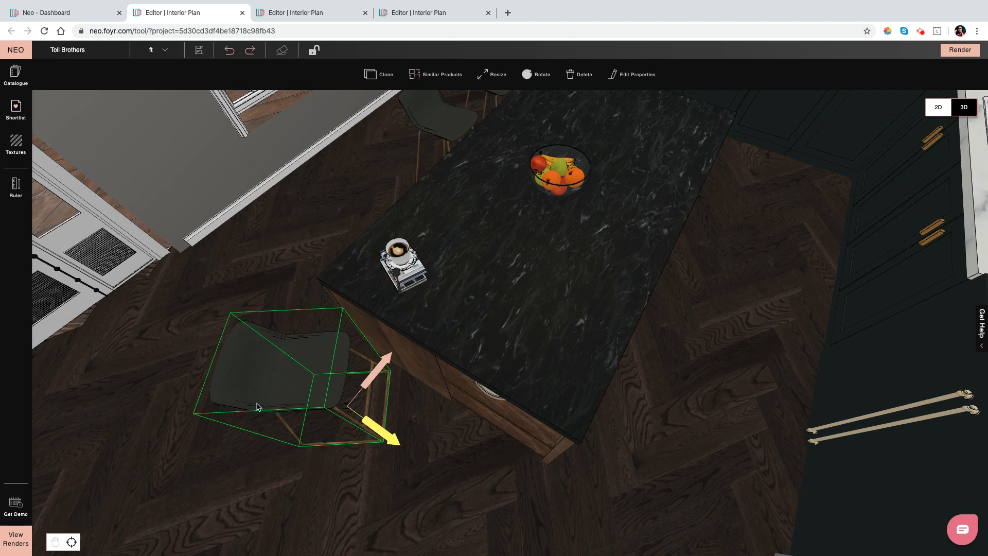
left_click(634, 77)
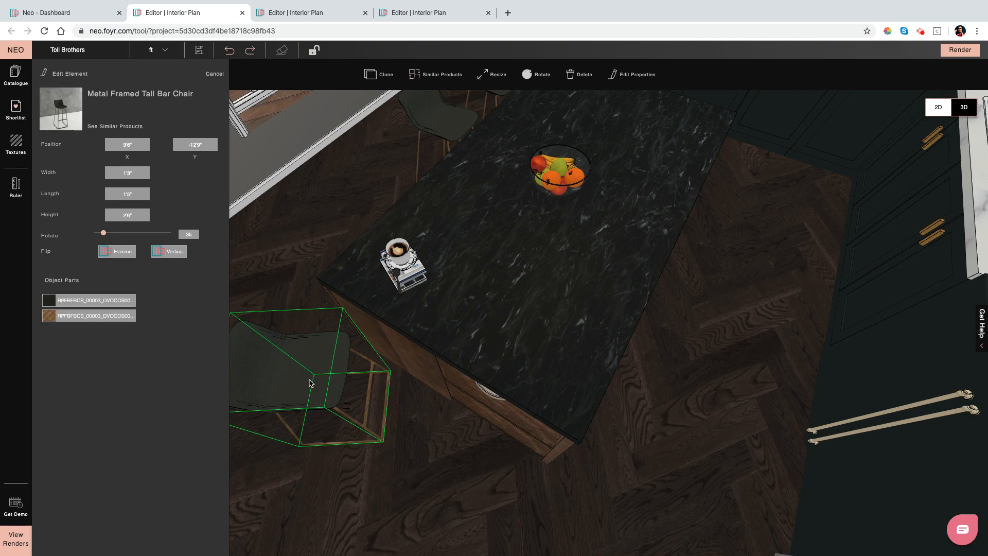
left_click(53, 302)
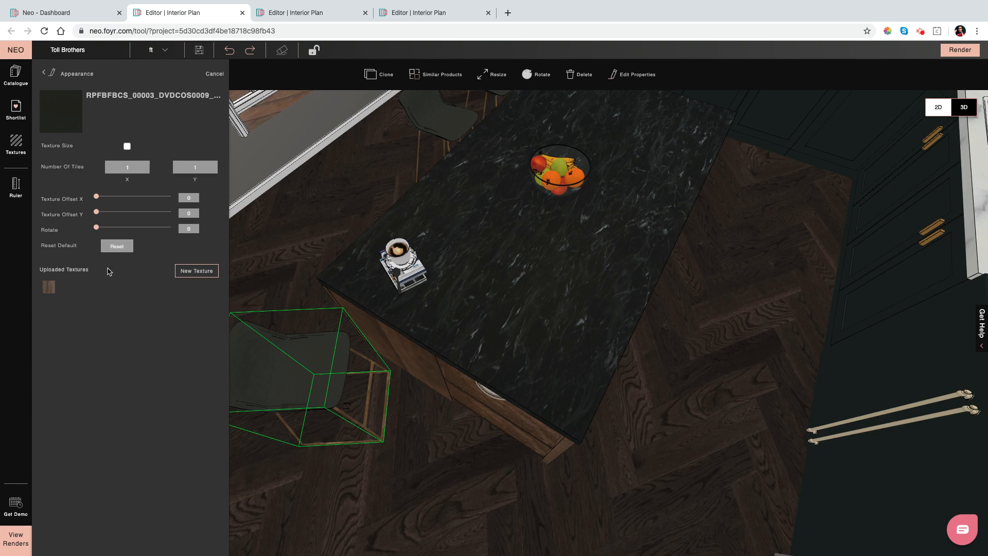
Upload the citrus-sunrise wallpaper image from the Documents folder as a new texture
left_click(193, 277)
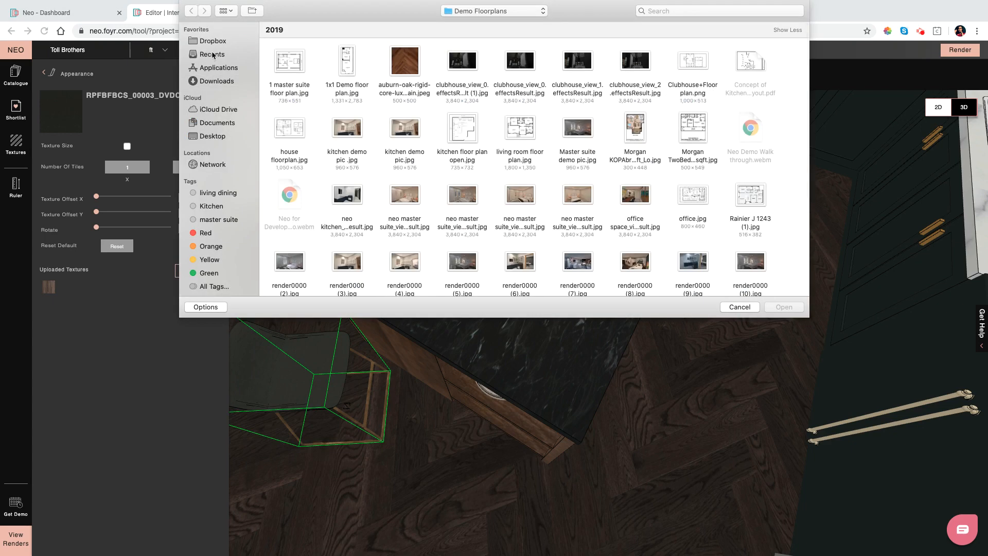
left_click(213, 138)
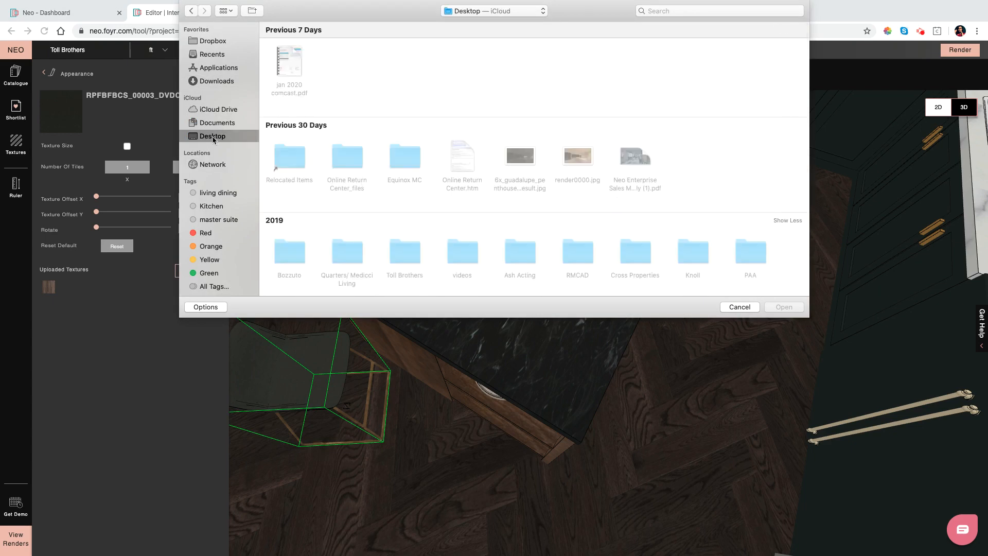
left_click(214, 123)
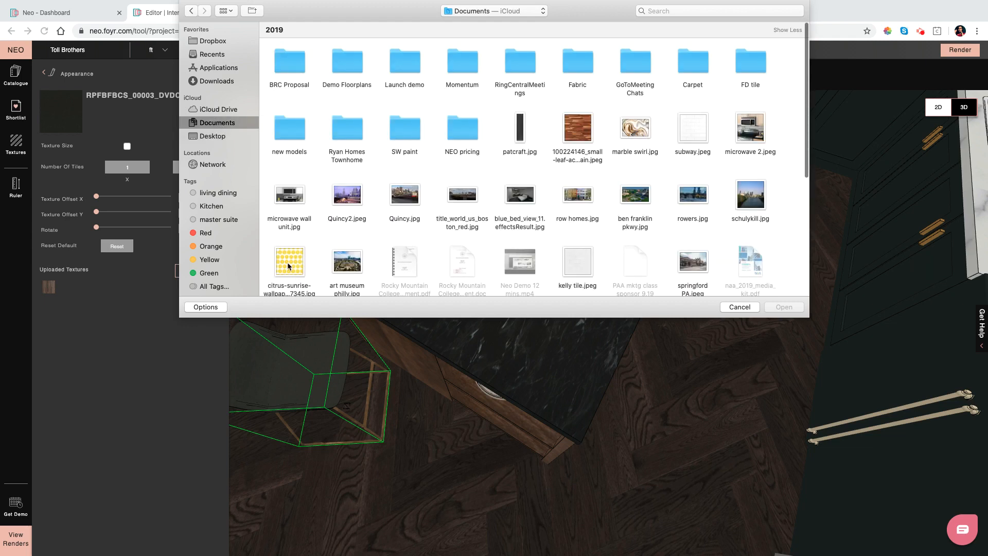
left_click(288, 264)
left_click(782, 307)
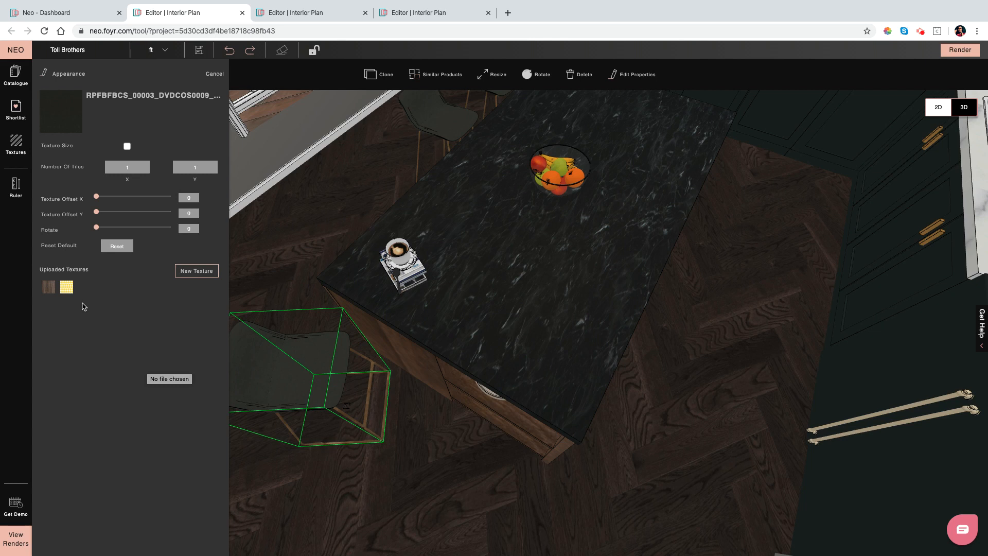
Apply the uploaded citrus-sunrise texture to the bar chair's seat and inspect the seat from several angles
left_click(66, 287)
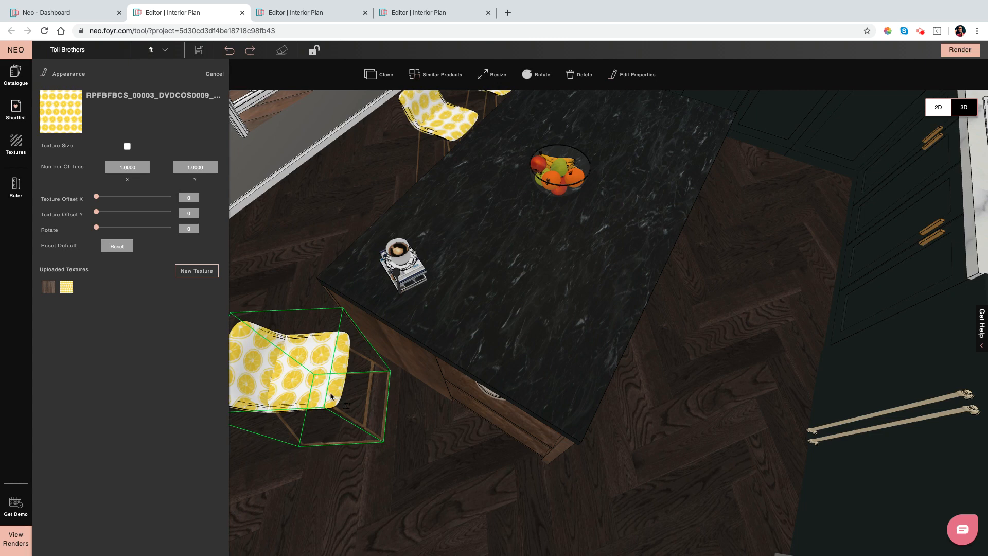
left_click_drag(364, 469, 430, 434)
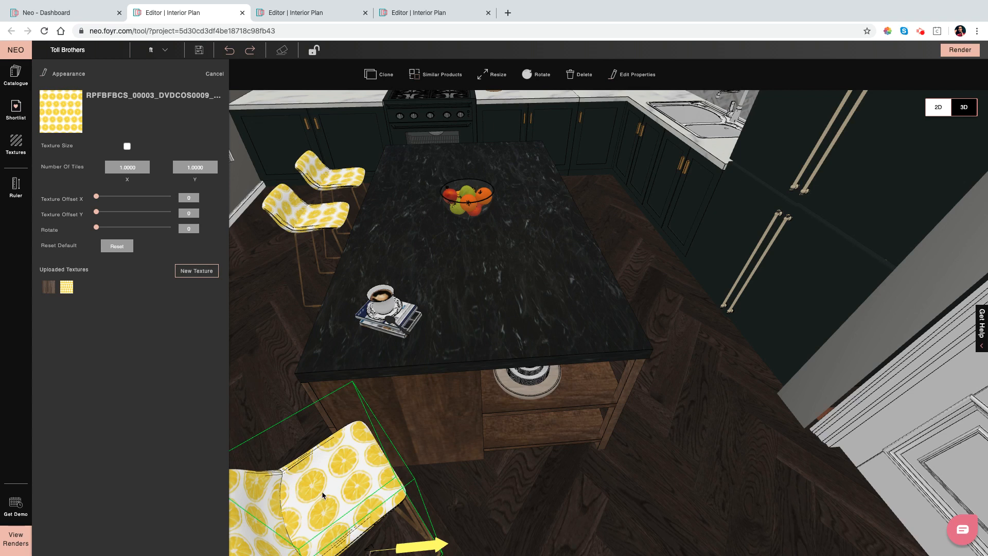
mouse_move(598, 466)
left_mouse_down()
mouse_move(630, 467)
mouse_move(555, 473)
mouse_move(558, 481)
left_mouse_up()
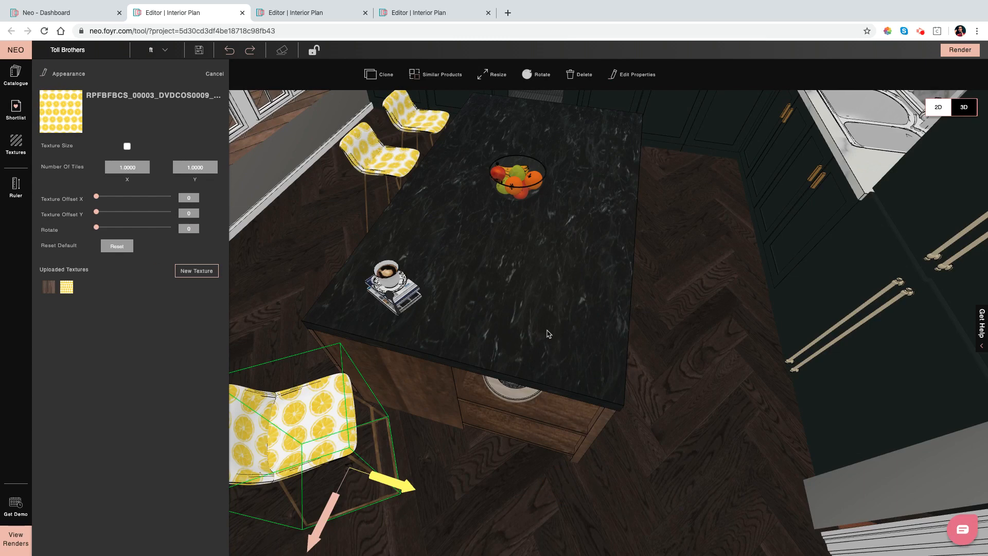
left_click_drag(549, 334, 568, 334)
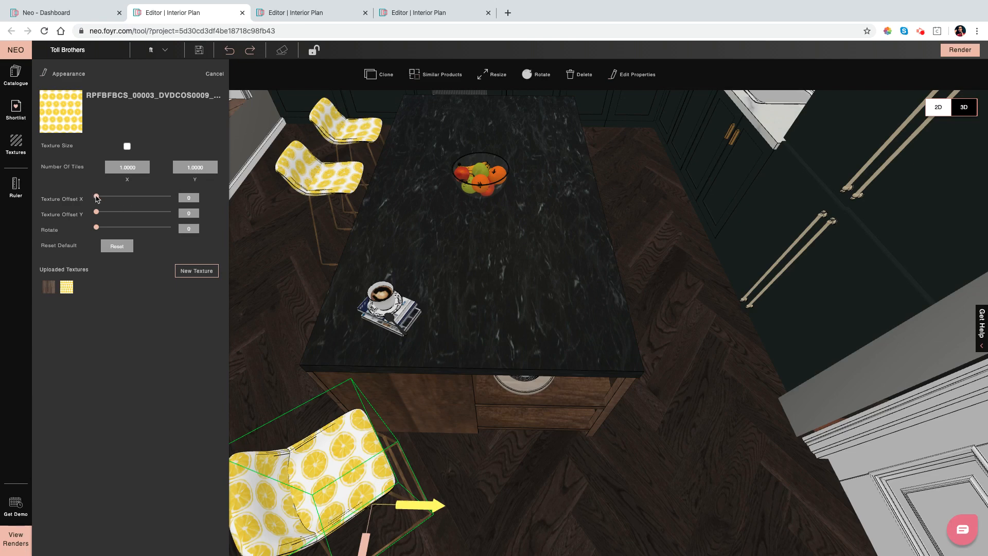
Set the seat texture's offset to 46 in X and 34 in Y with a rotation of 155, and deselect the chair
left_click_drag(98, 199, 114, 216)
left_click_drag(119, 215, 129, 232)
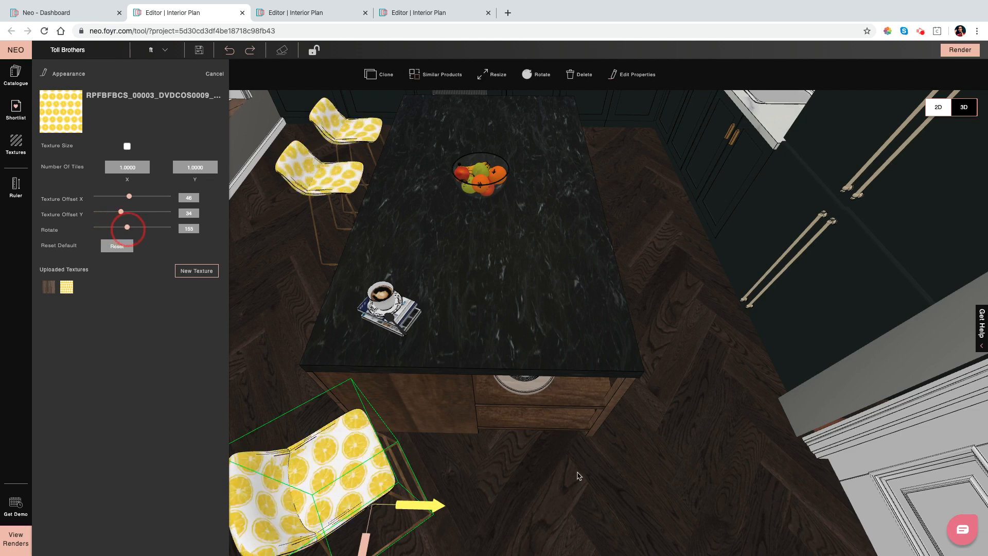
scroll(647, 486, "down", 8)
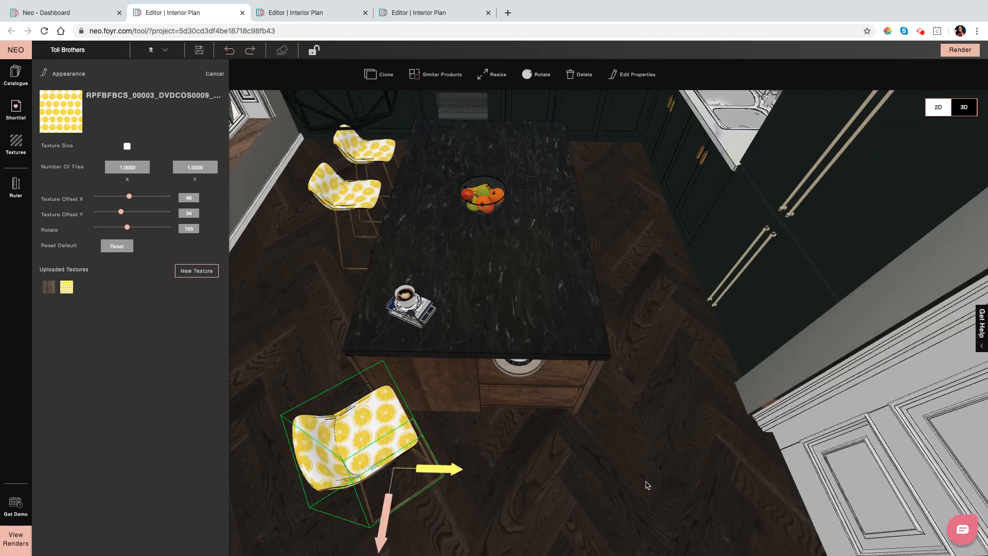
scroll(647, 485, "down", 5)
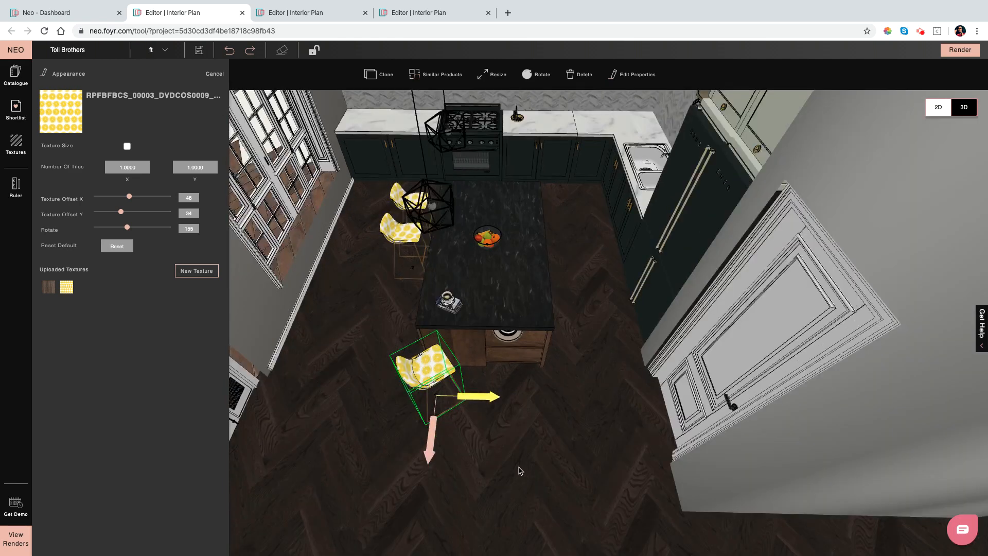
scroll(520, 469, "down", 5)
left_click(538, 475)
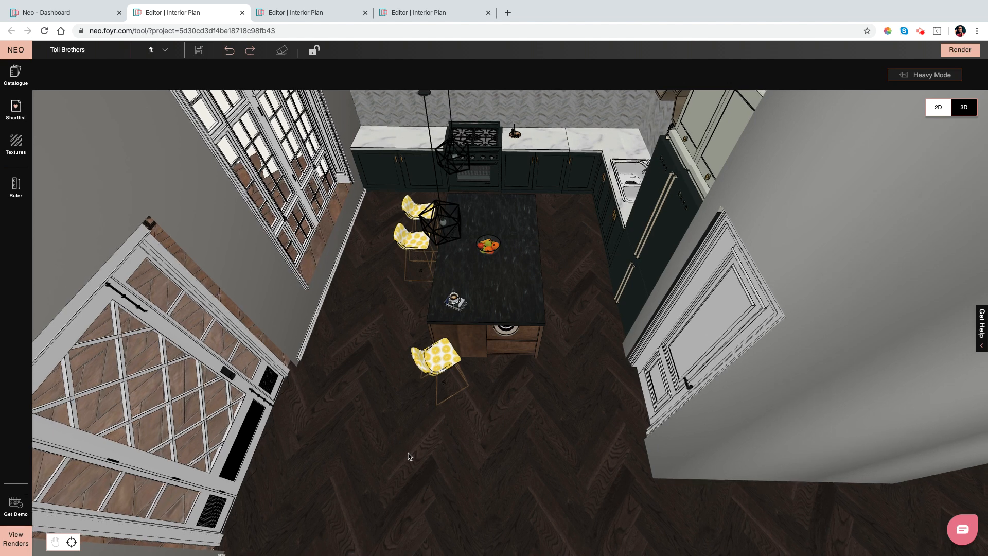
Select the kitchen floor and the window-side wall in turn to check that both surfaces are editable
left_click(409, 455)
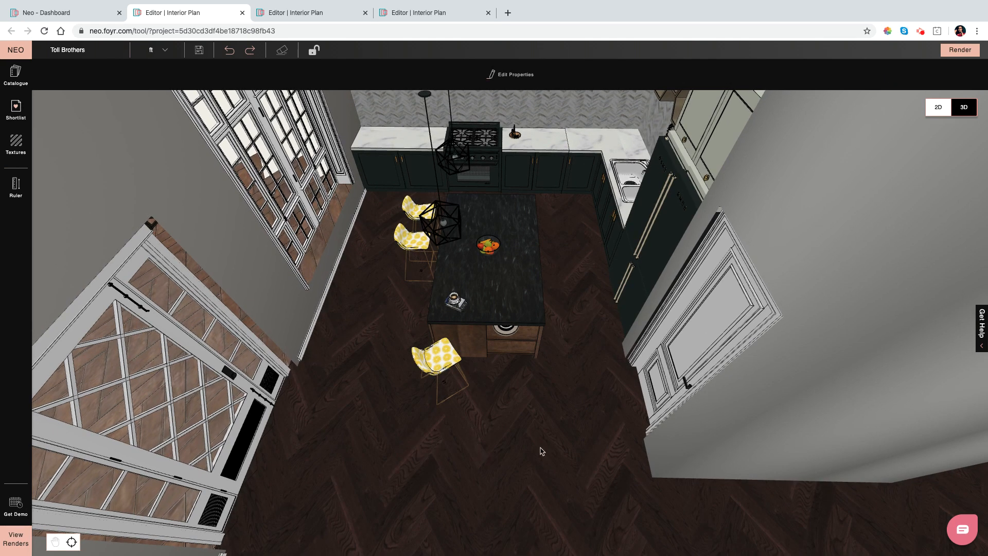
left_click(257, 260)
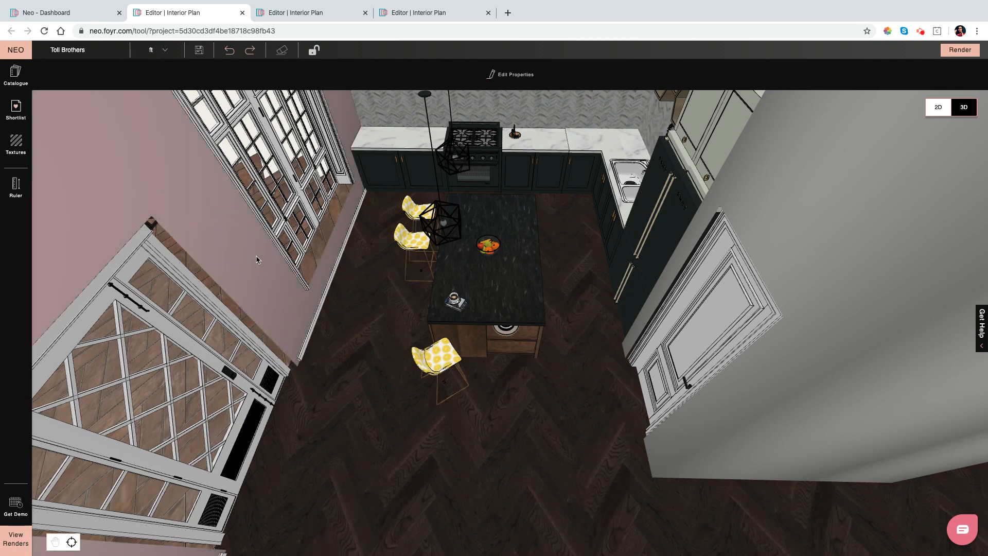
left_click(337, 436)
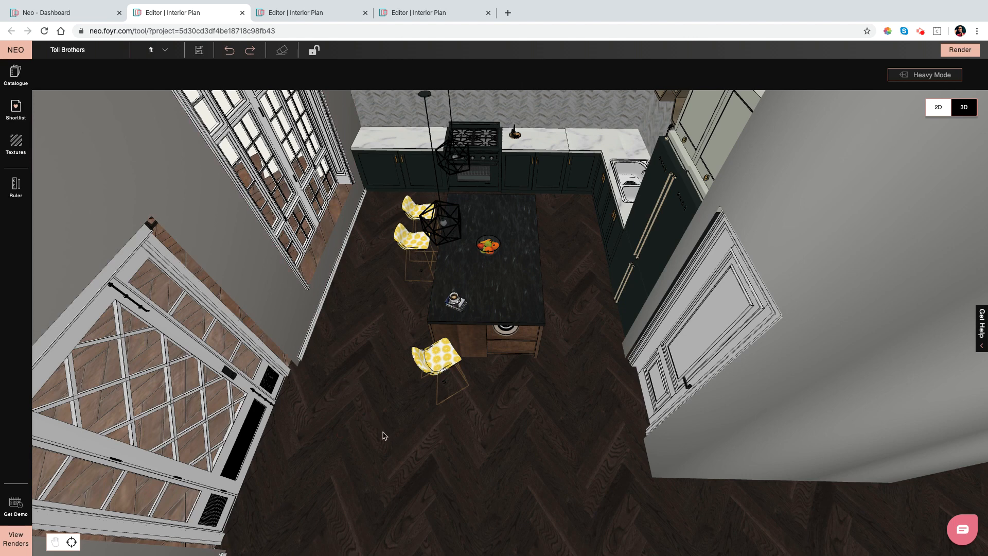
Open the floor's appearance settings and set its texture rotation to 327 and X offset to 0
left_click(489, 307)
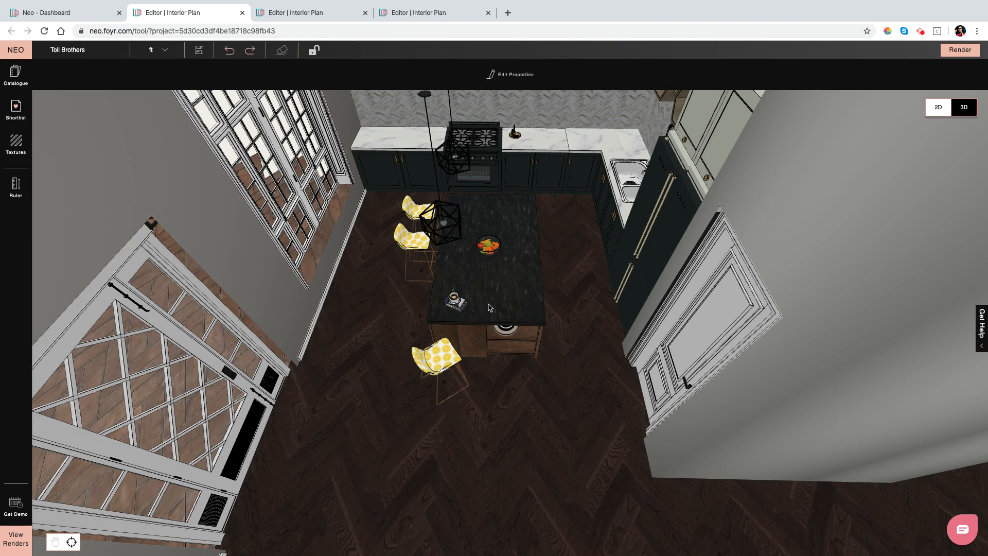
left_click(450, 365)
left_click(366, 497)
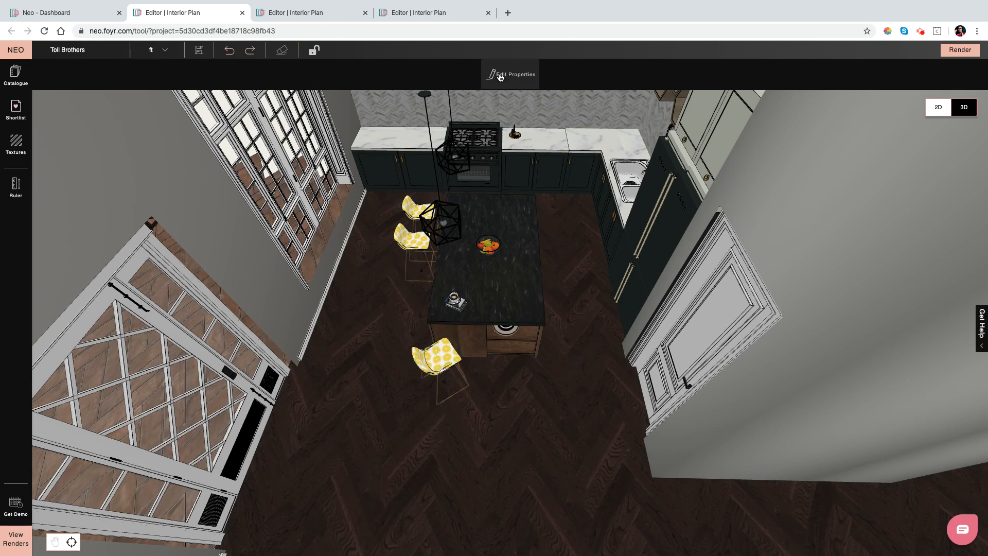
left_click(499, 75)
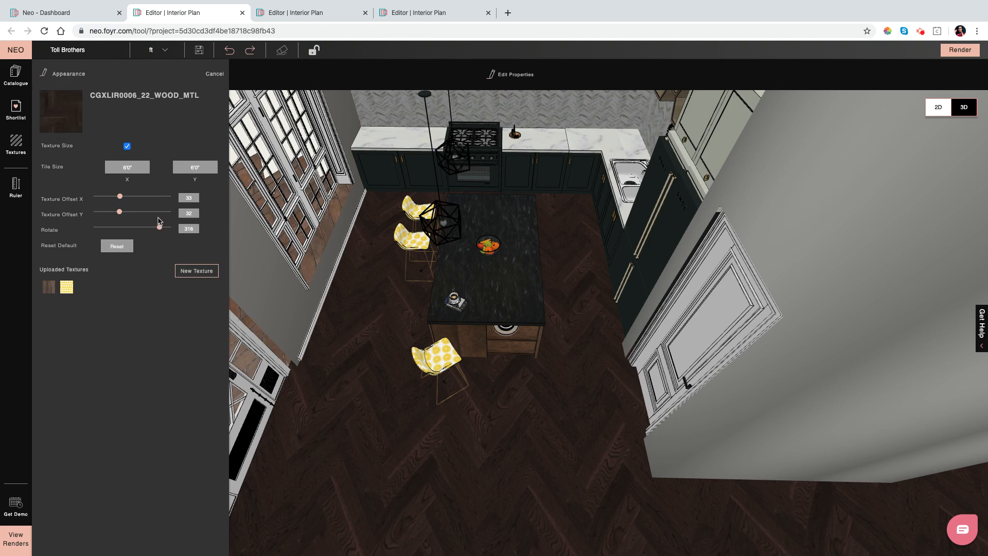
mouse_move(160, 230)
left_mouse_down()
mouse_move(142, 231)
mouse_move(173, 232)
mouse_move(162, 230)
left_mouse_up()
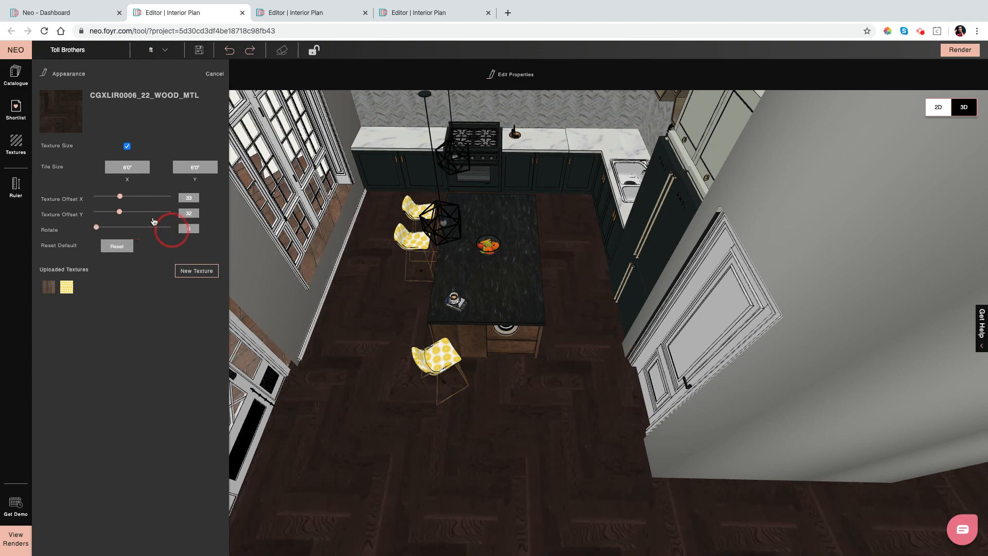
left_click_drag(120, 197, 86, 198)
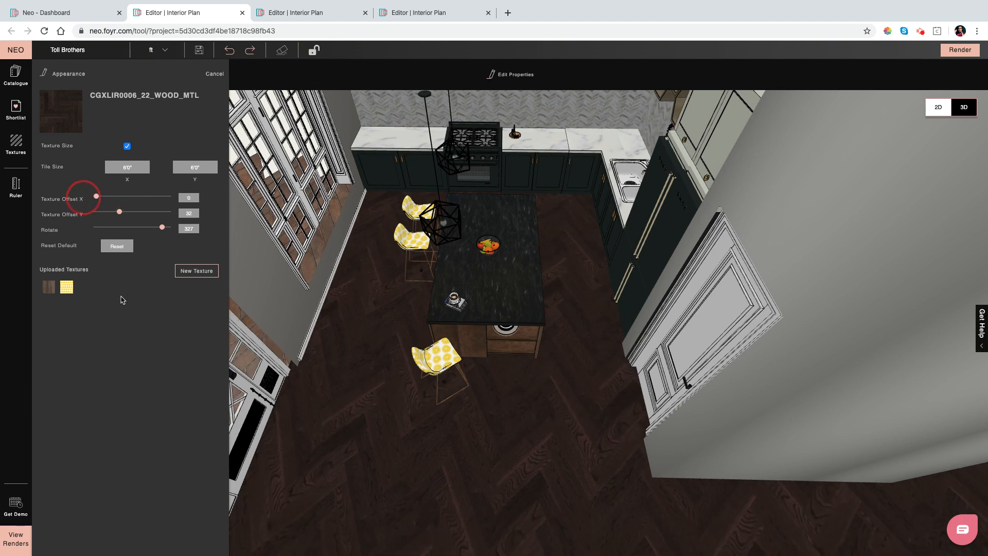
Try the uploaded citrus texture on the kitchen floor and undo it along with the preceding floor texture changes
left_click(66, 288)
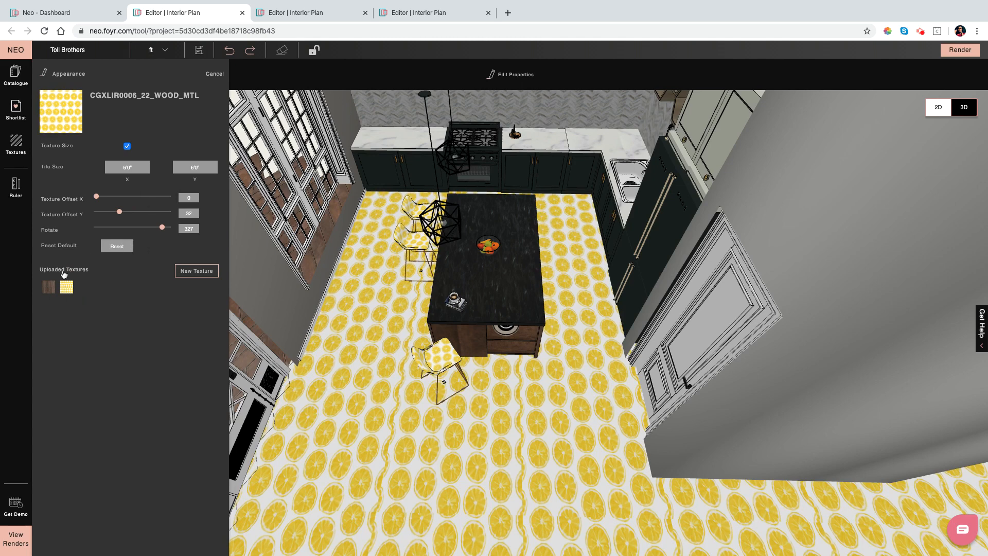
left_click(229, 51)
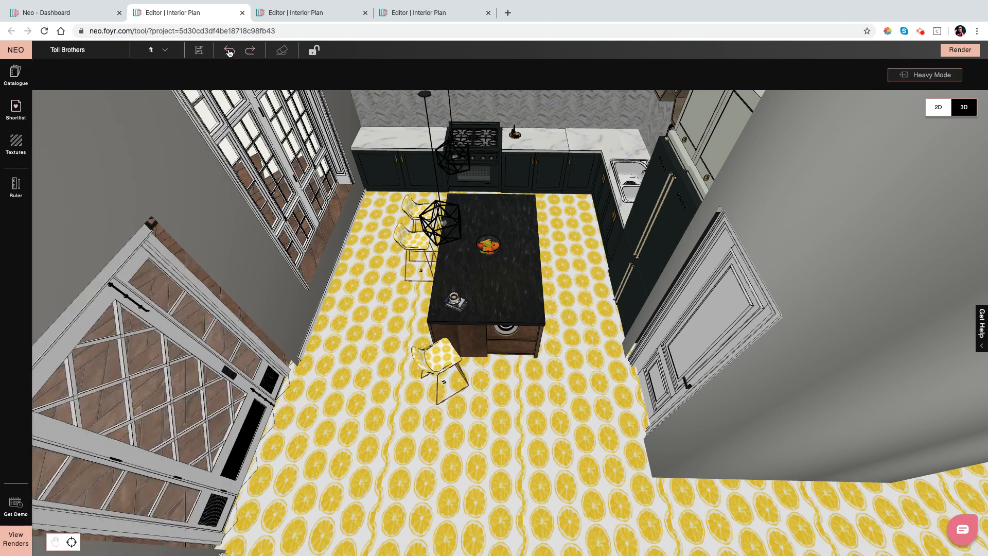
left_click(229, 51)
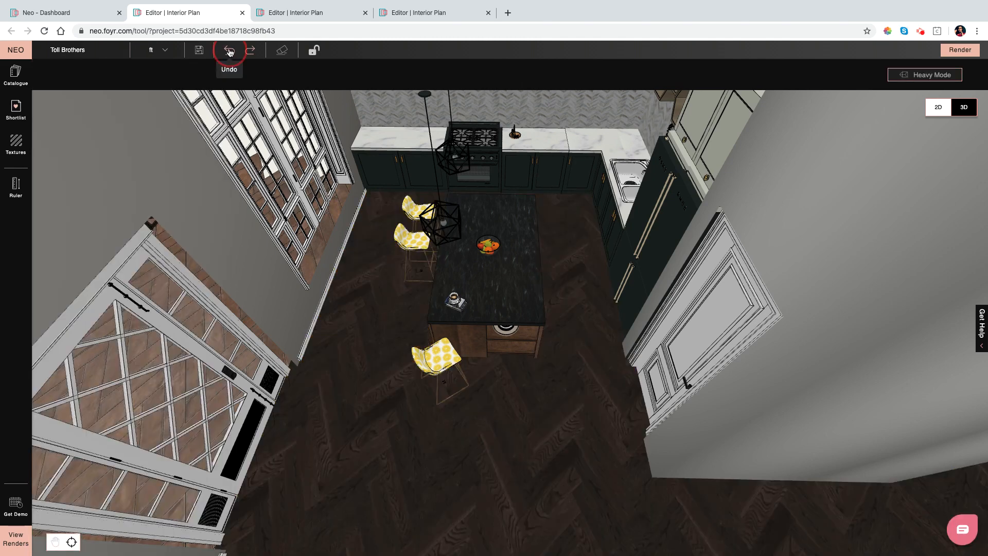
left_click(229, 51)
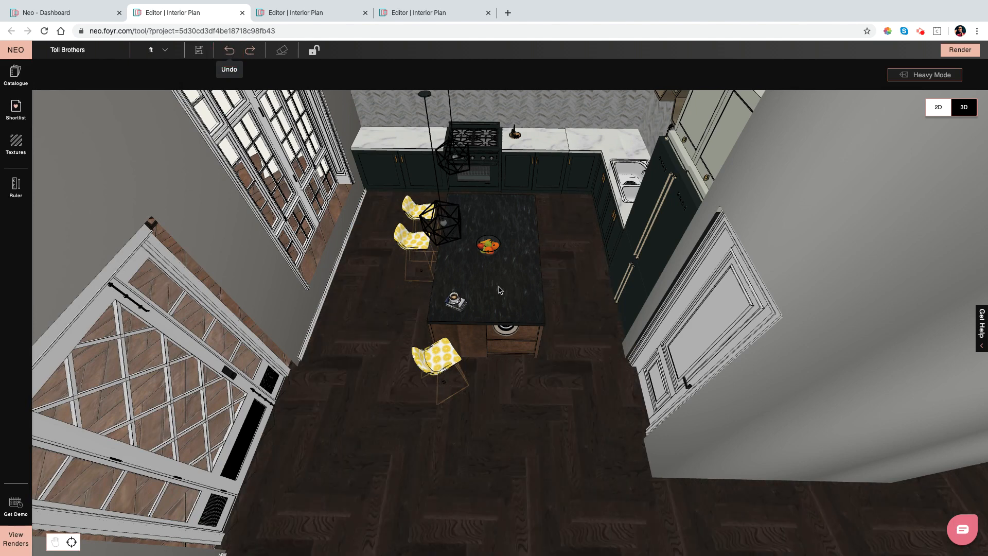
Look over the kitchen at eye level, view the properties of the bar chair at the island's end and close them
left_click_drag(518, 393, 533, 315)
left_click(445, 331)
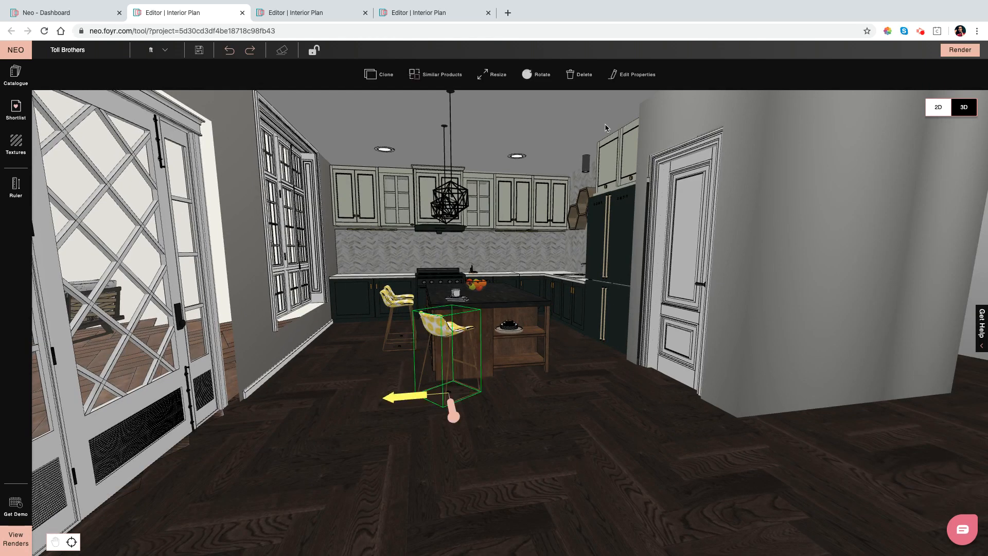
left_click(630, 74)
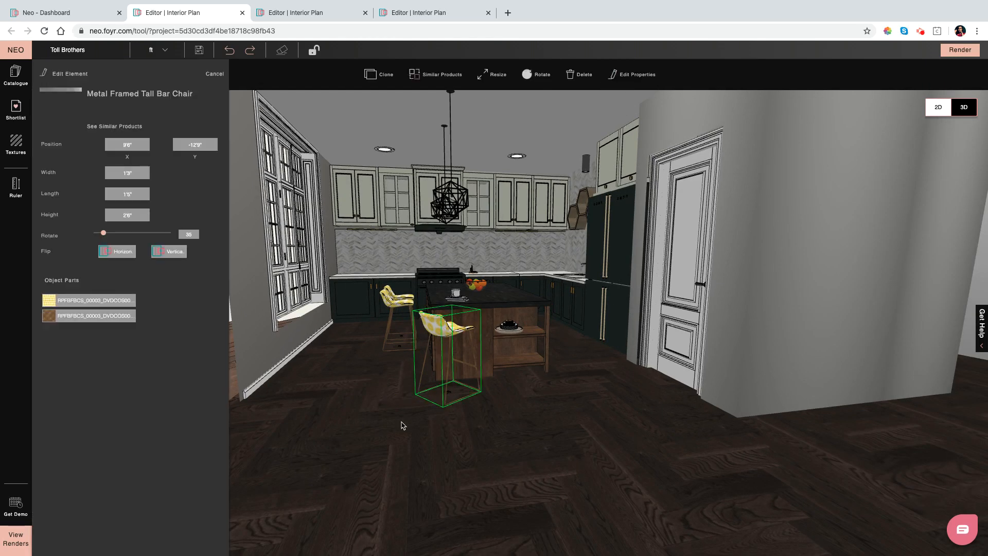
left_click(604, 368)
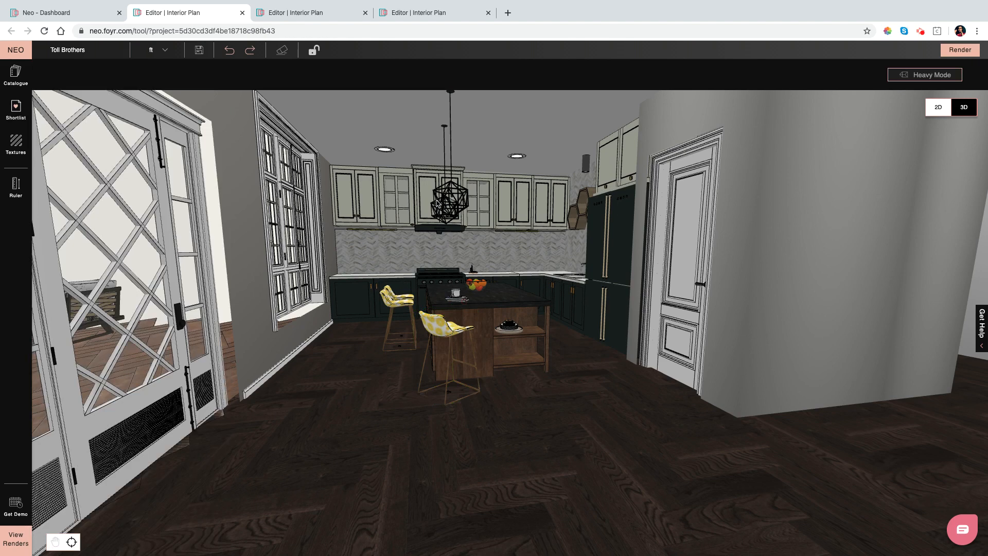
Select the solid-door upper cabinet next to the open-shelf unit right of the range hood and display the shortlisted textures
double_click(521, 211)
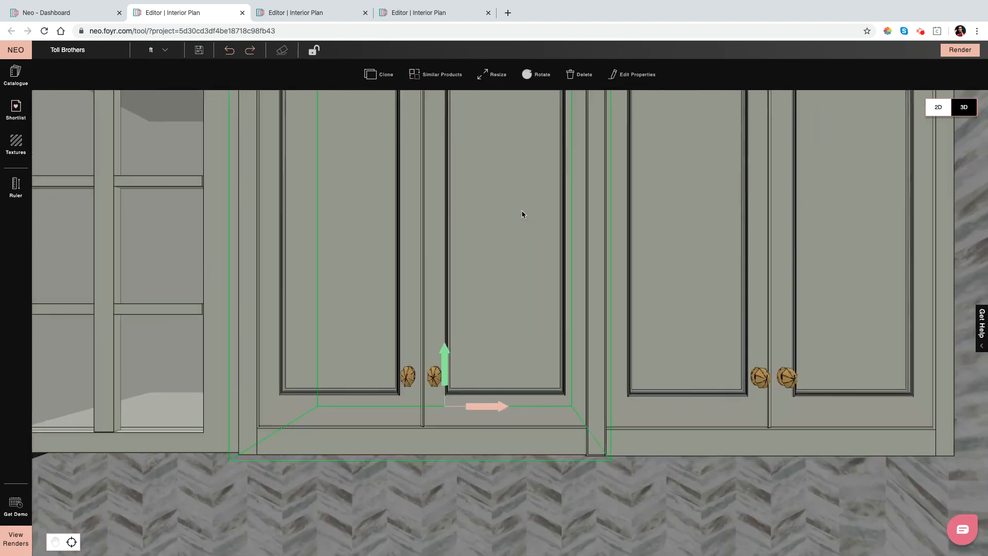
scroll(521, 211, "down", 5)
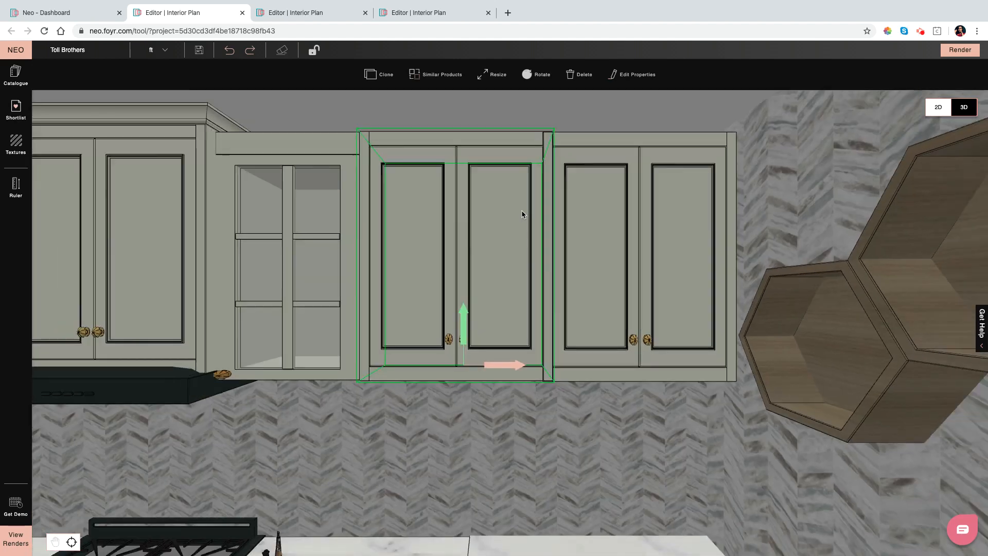
scroll(302, 263, "down", 2)
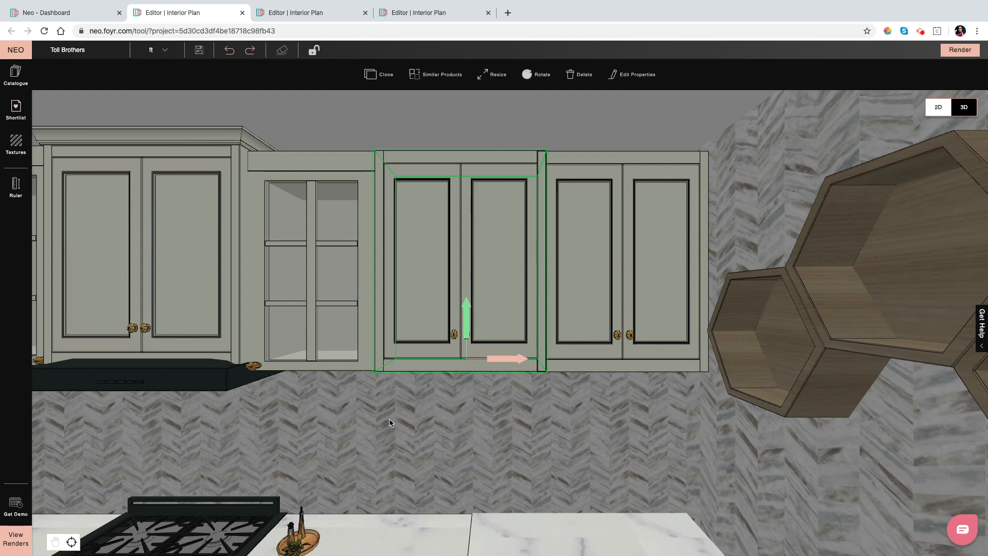
scroll(389, 422, "down", 4)
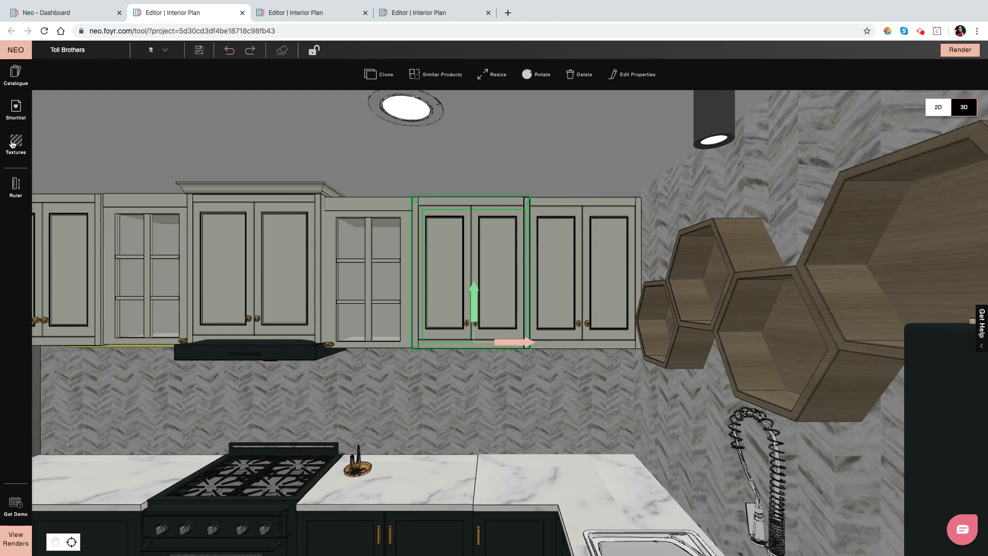
left_click(15, 144)
left_click(20, 114)
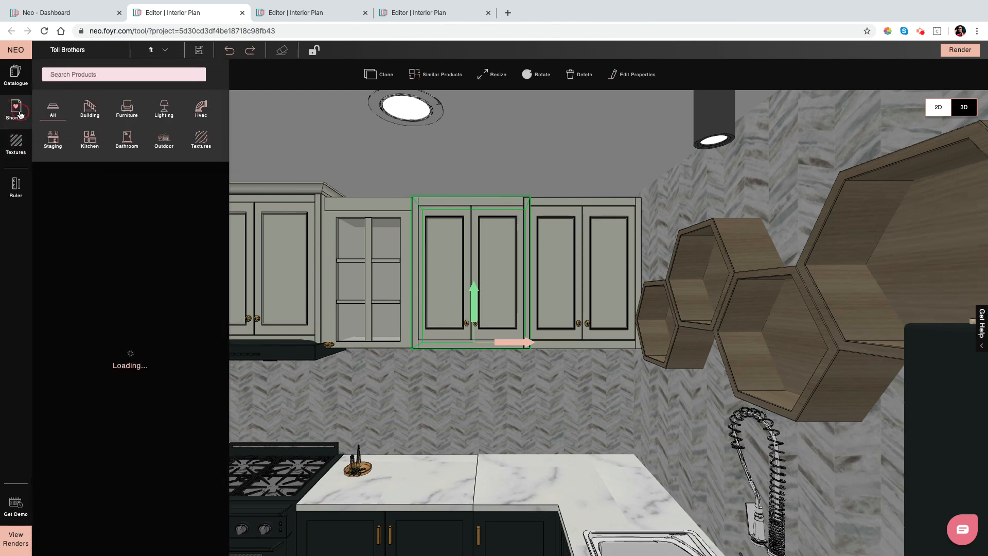
left_click(205, 143)
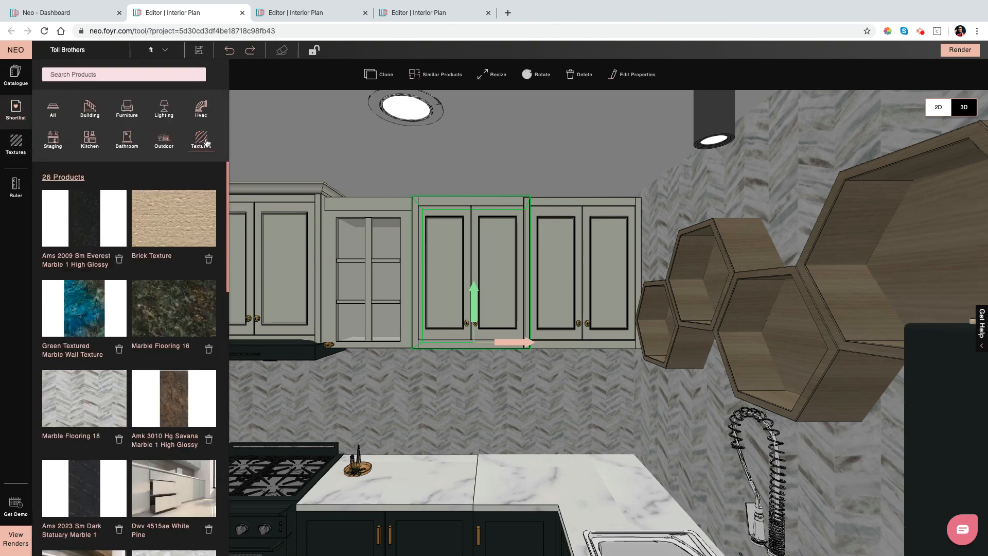
Apply the shortlisted Sw 6244 Naval texture to the left door of the selected upper cabinet
scroll(109, 304, "down", 8)
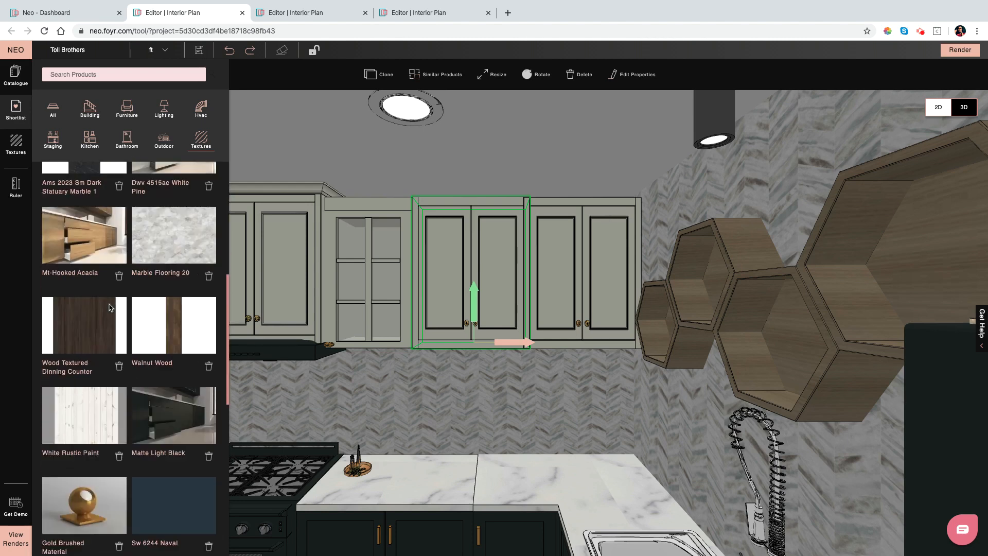
scroll(109, 306, "down", 2)
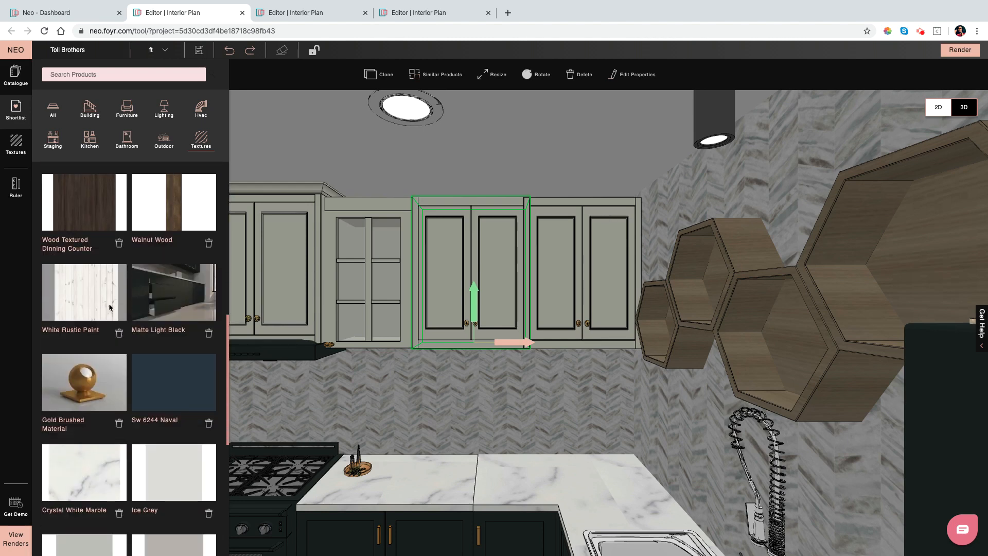
scroll(109, 307, "down", 1)
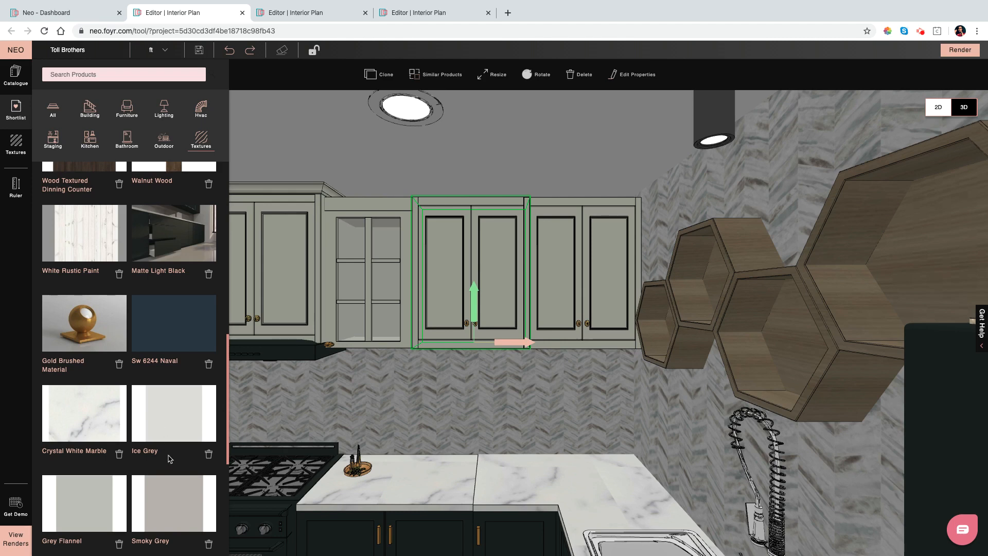
left_click_drag(173, 425, 511, 309)
left_click_drag(171, 403, 468, 275)
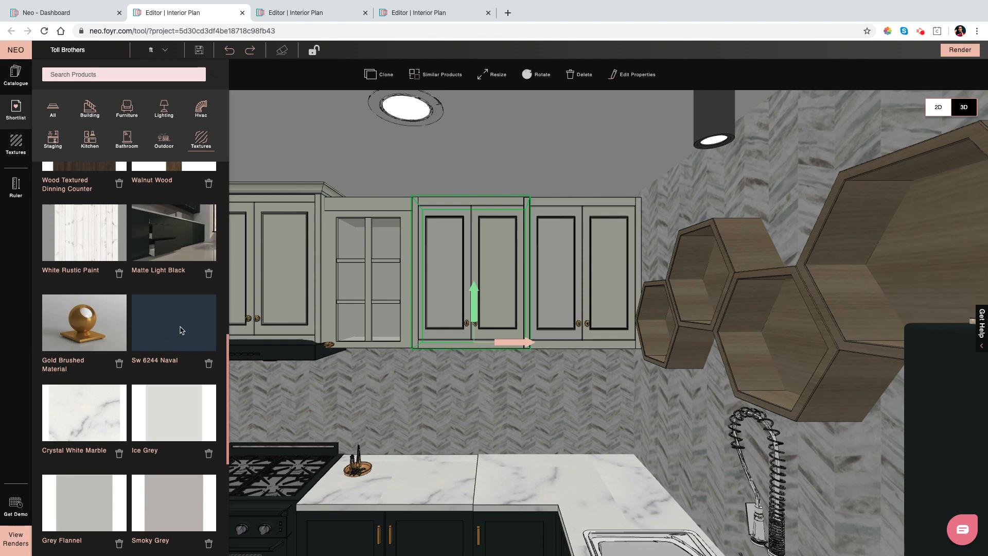
left_click_drag(445, 297, 452, 307)
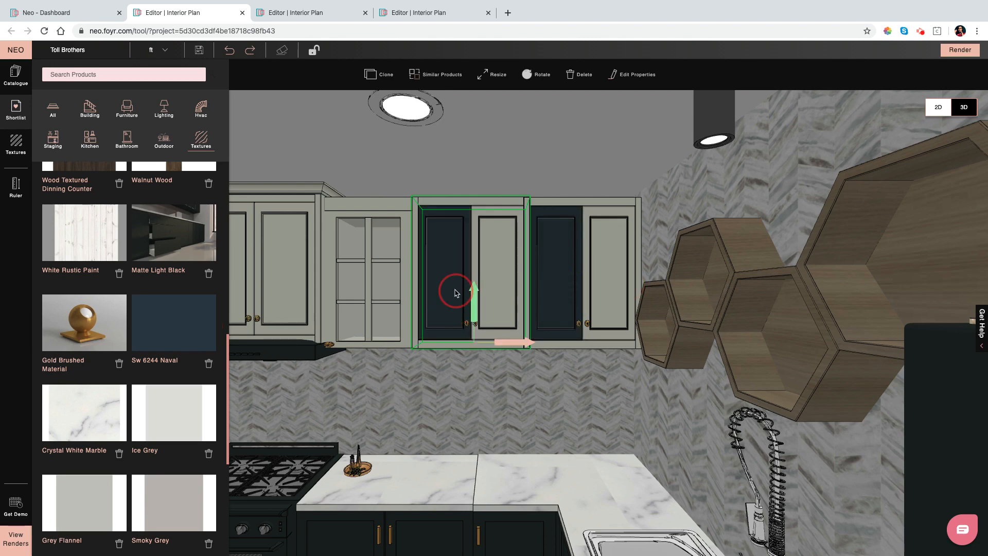
scroll(456, 294, "up", 10)
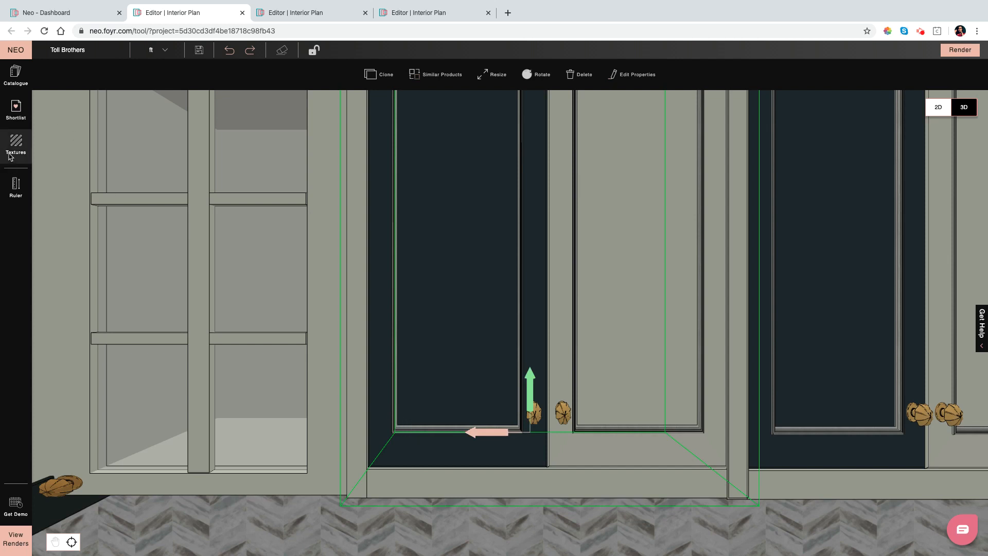
Apply the shortlisted Sw 6244 Naval texture to the panel trim of the selected upper cabinet's left door
left_click(15, 114)
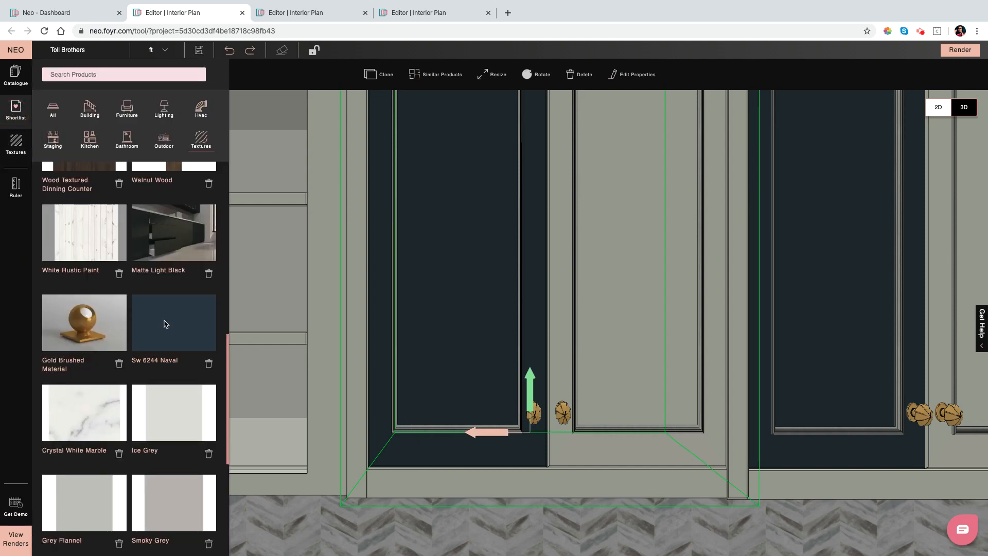
scroll(169, 308, "down", 1)
left_click(175, 297)
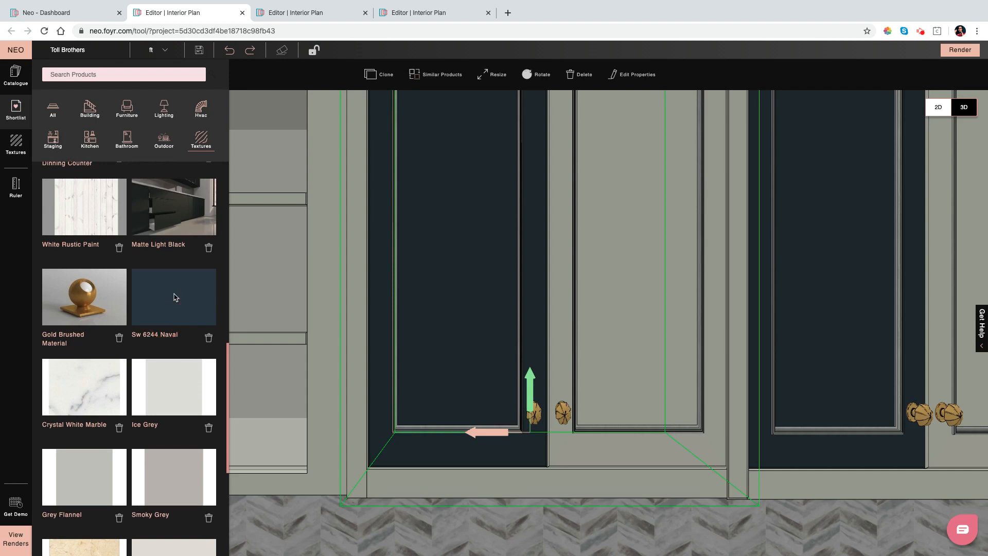
left_click_drag(175, 297, 433, 431)
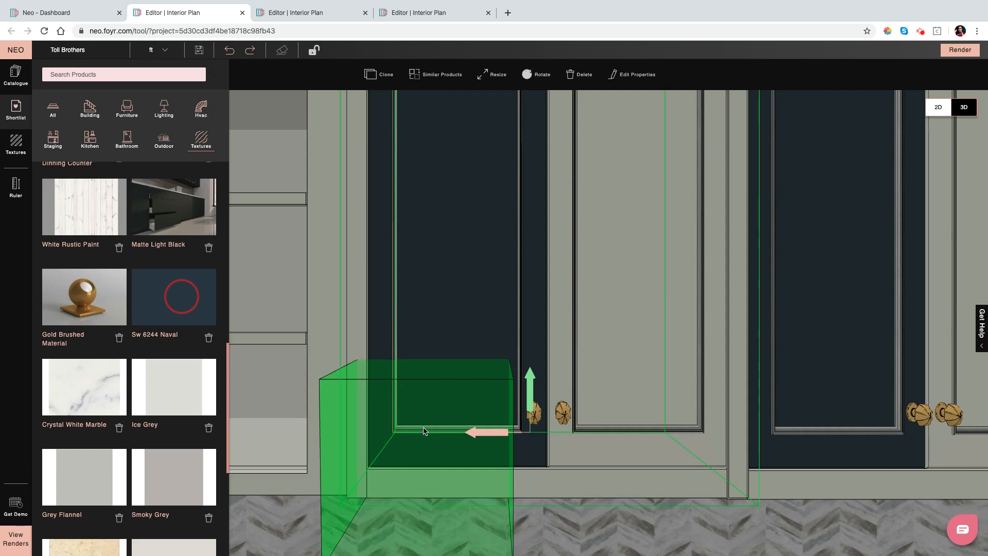
left_click_drag(423, 431, 423, 431)
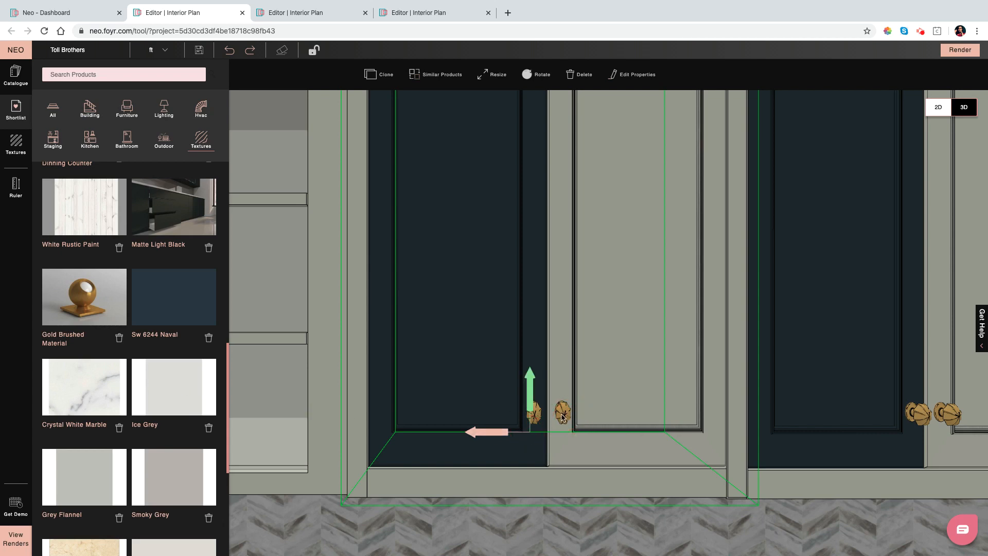
Try the shortlisted Ice Grey texture on the right door's knob and undo the upper cabinet texture changes
left_click_drag(180, 385, 565, 415)
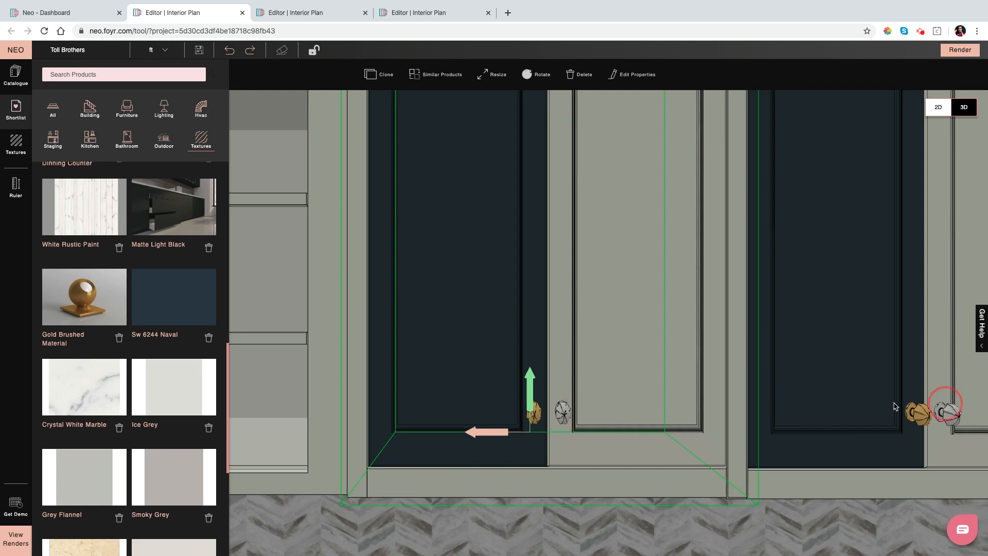
left_click(229, 50)
left_click(229, 50)
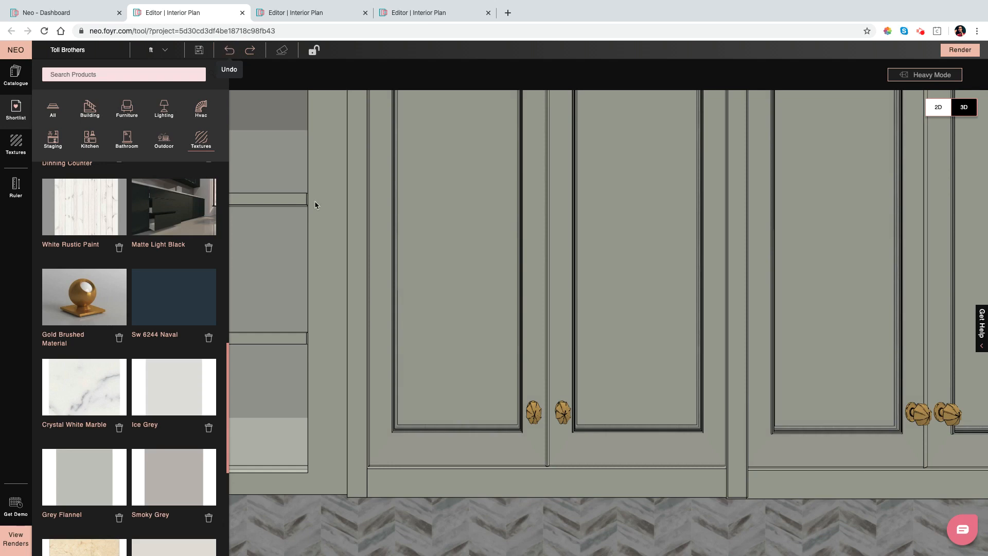
Close the shortlisted textures and search the product catalogue for "Fridge"
scroll(315, 205, "down", 10)
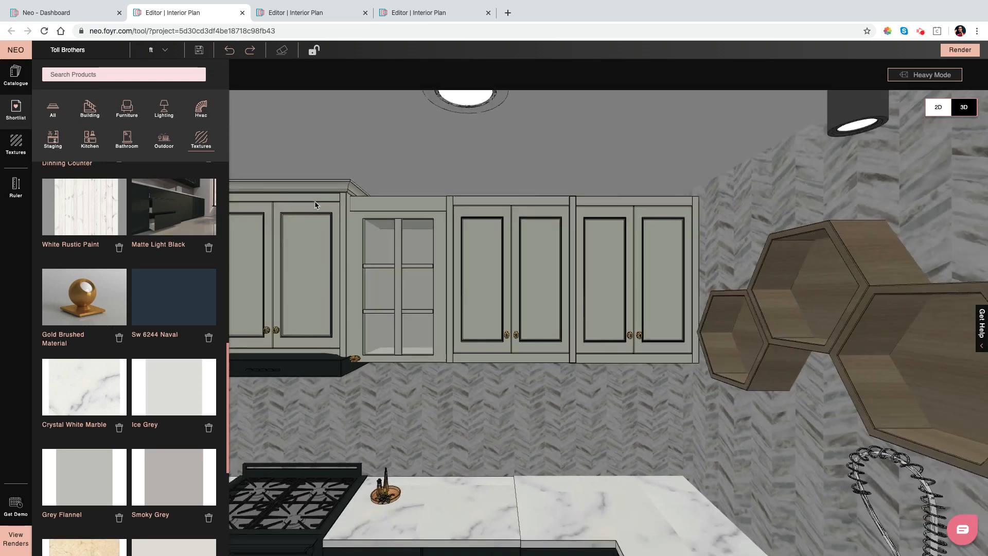
scroll(315, 205, "down", 10)
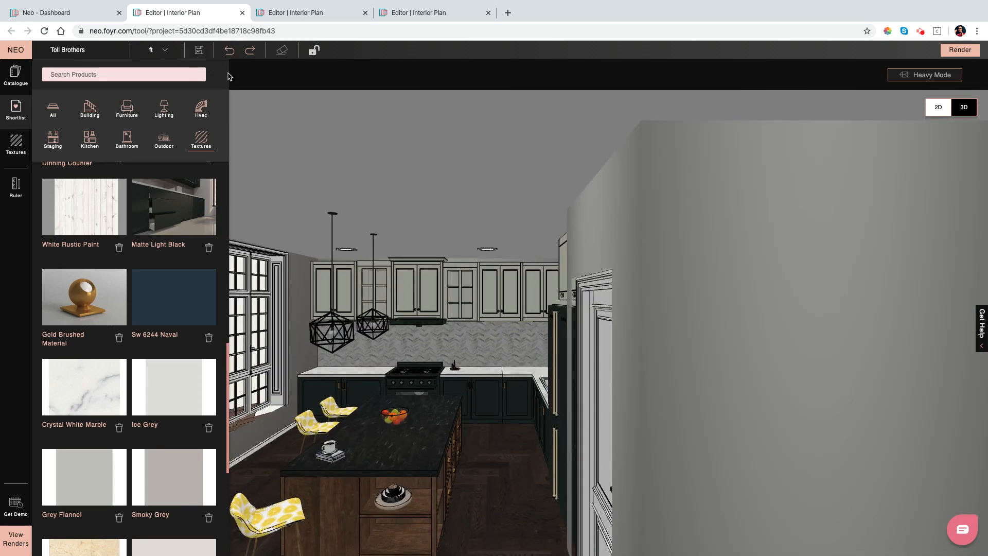
left_click(271, 81)
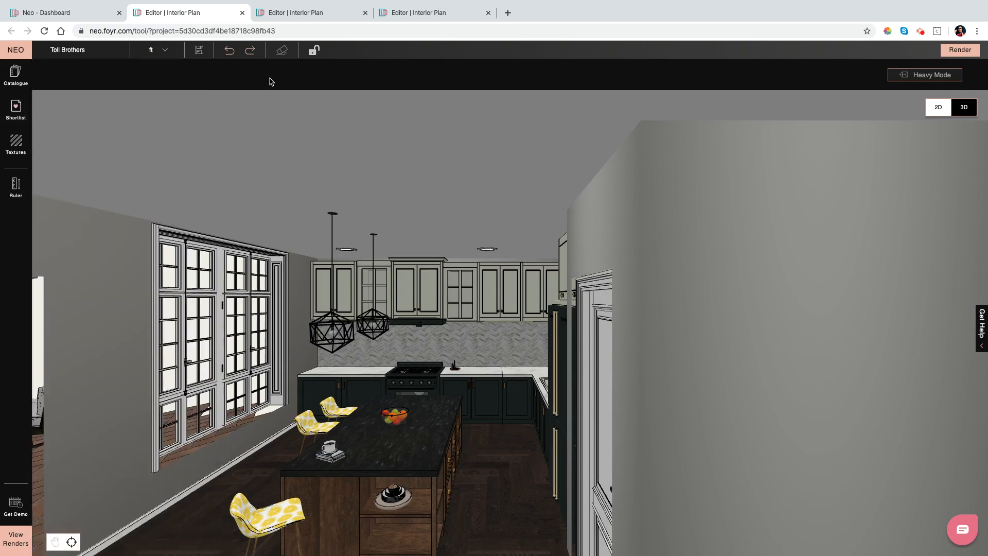
left_click(15, 77)
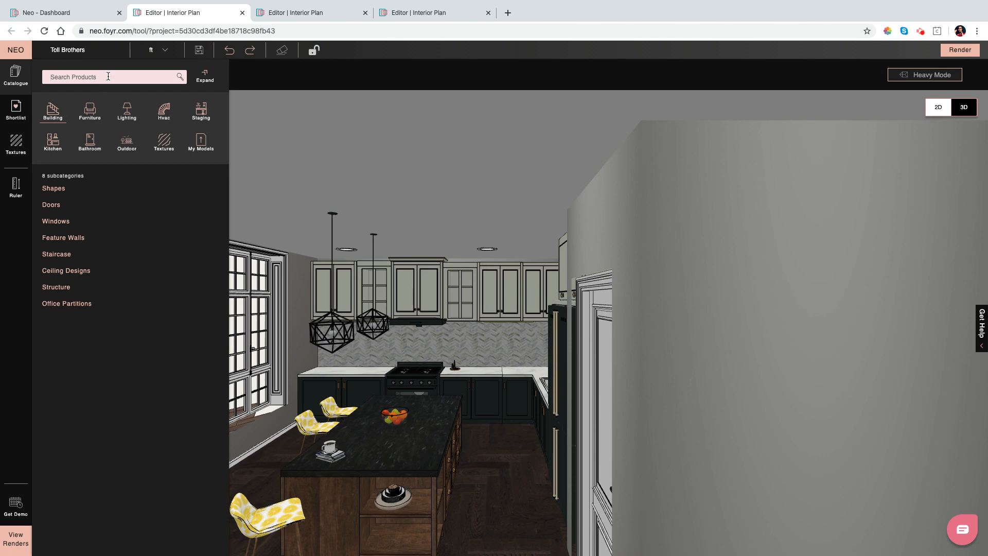
type("Fr")
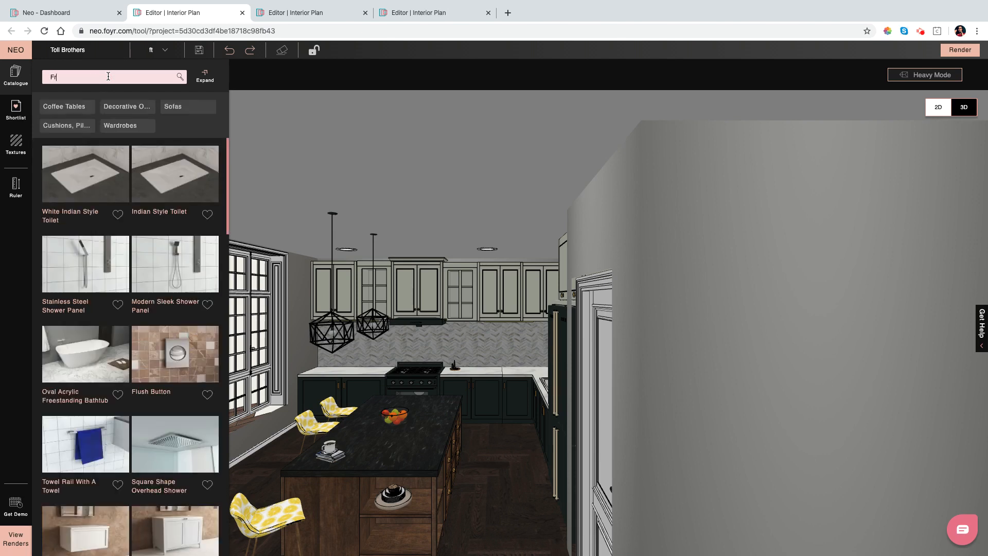
type("idge")
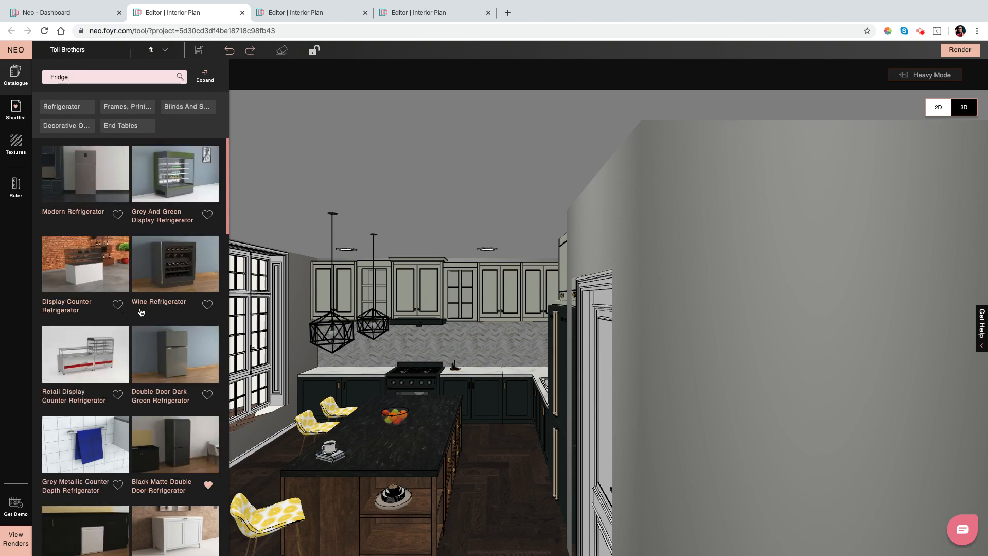
Look through the fridge search results for the available refrigerator models and styles
scroll(140, 311, "down", 3)
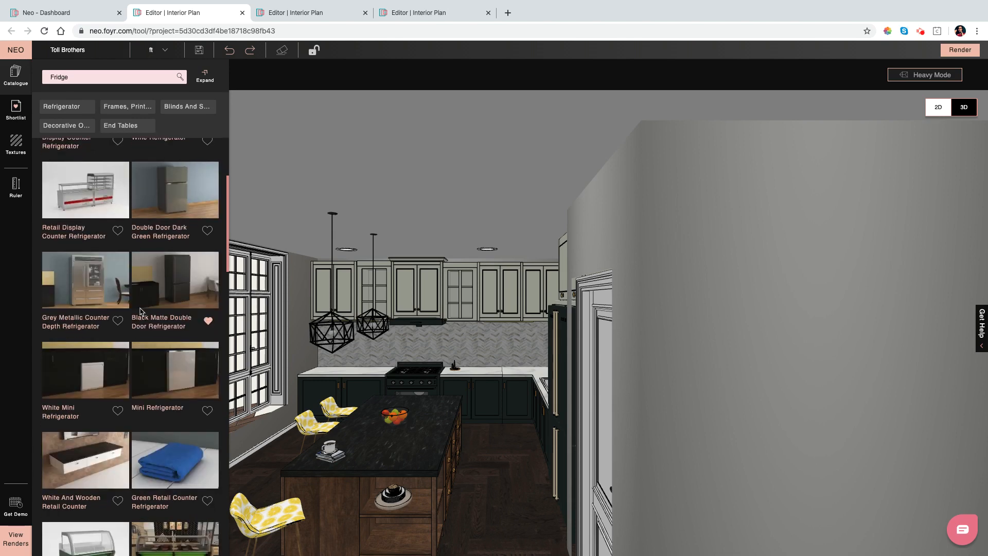
scroll(154, 298, "down", 7)
scroll(178, 272, "up", 3)
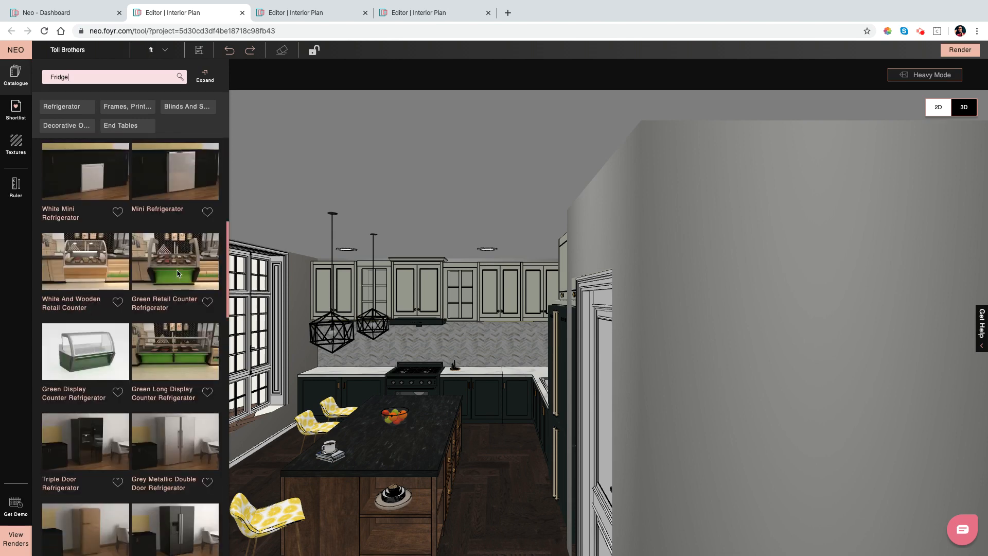
scroll(177, 273, "up", 1)
scroll(178, 273, "up", 5)
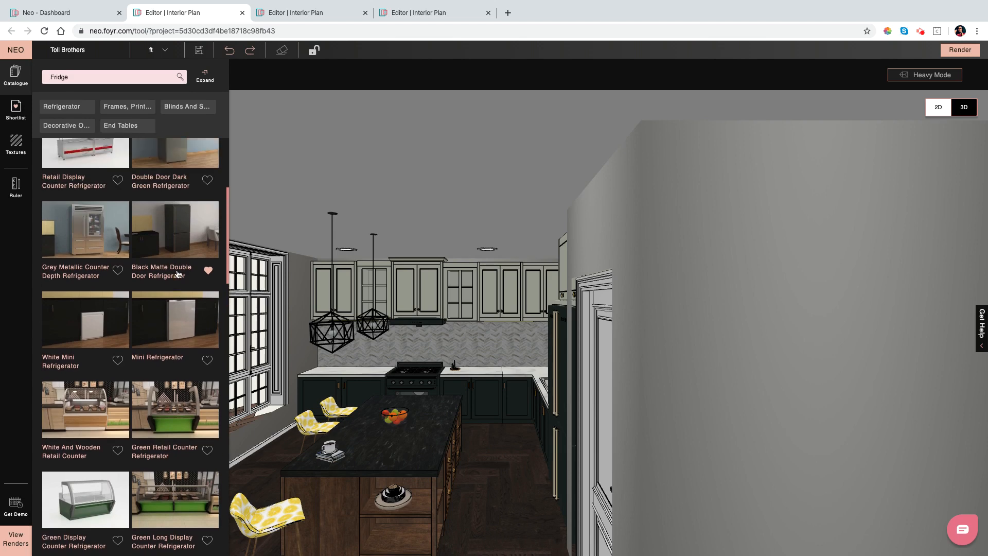
scroll(178, 273, "down", 10)
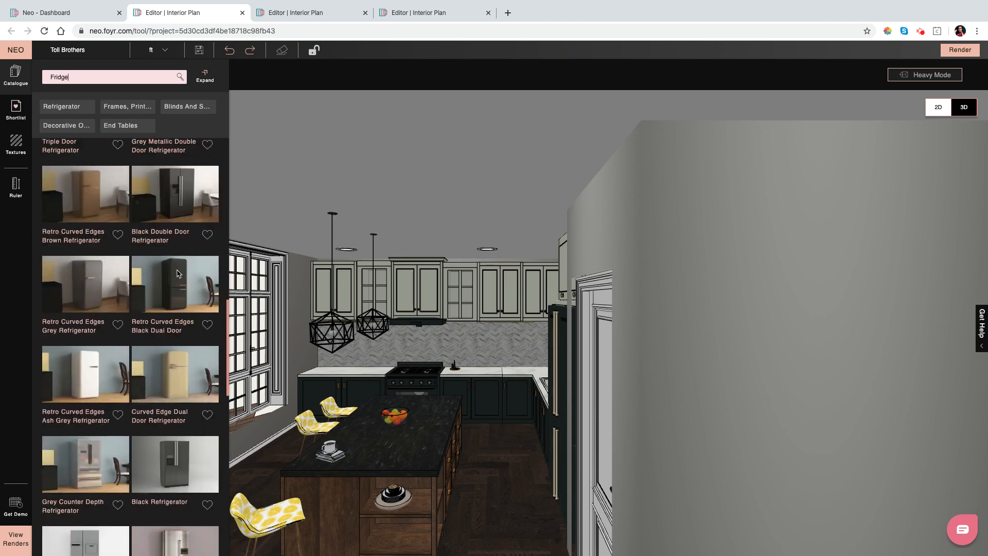
scroll(178, 272, "down", 1)
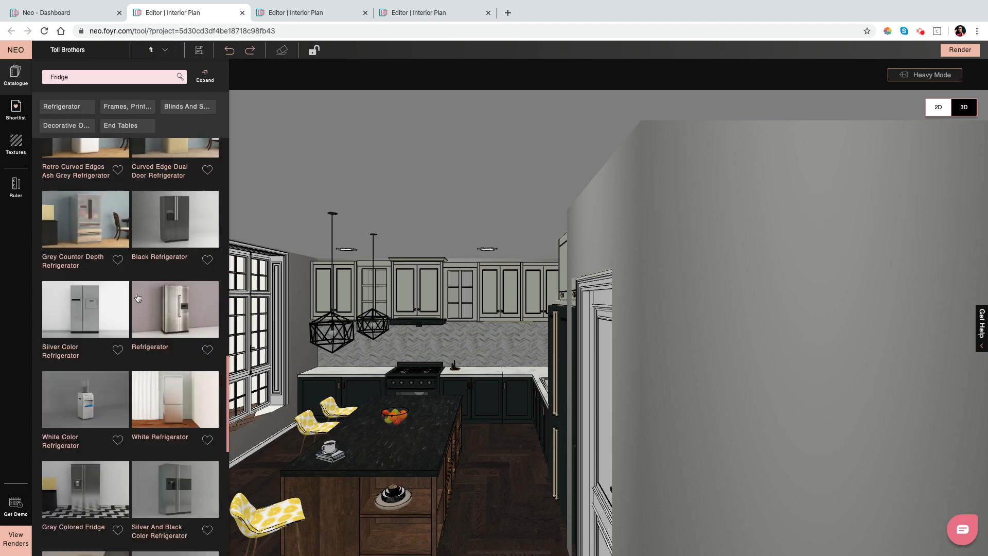
scroll(135, 345, "down", 3)
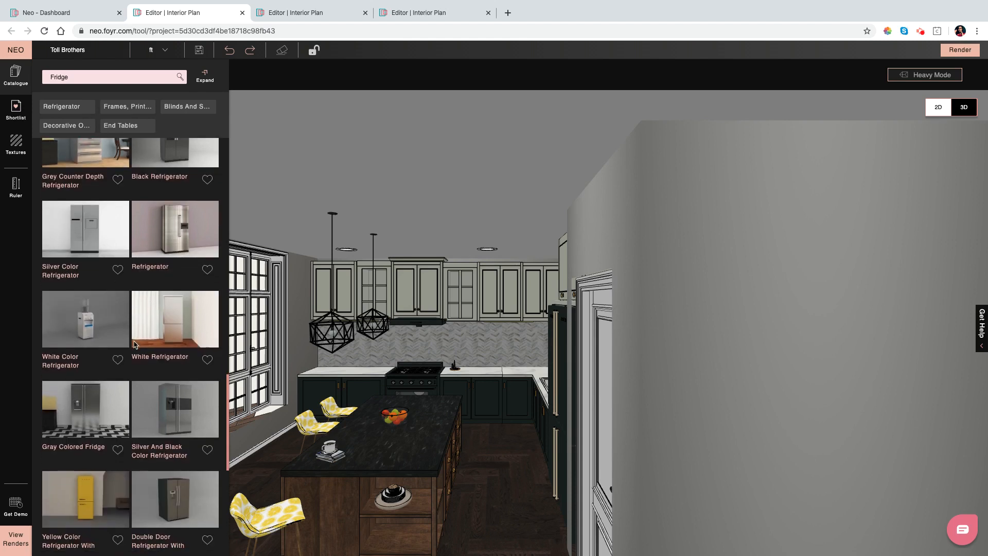
scroll(135, 345, "down", 15)
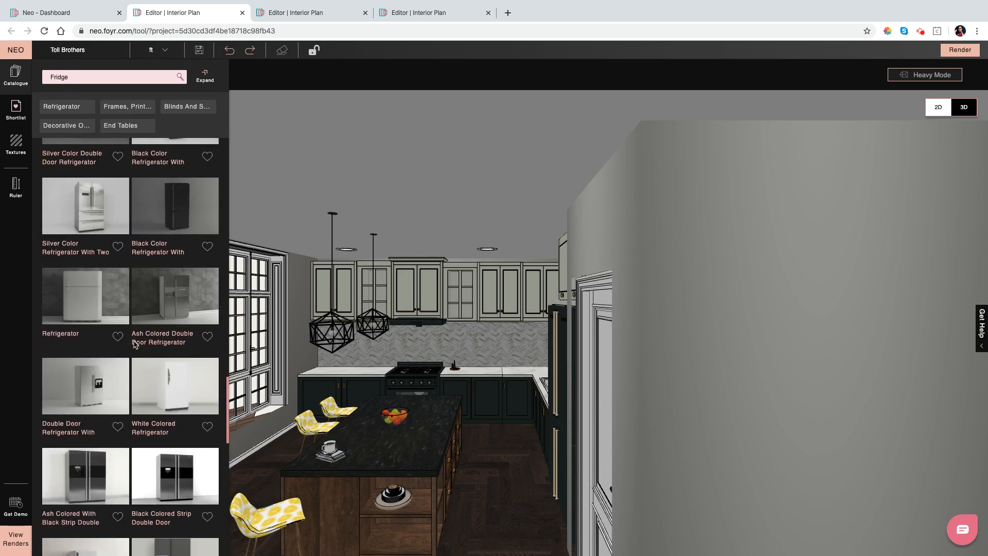
scroll(134, 345, "down", 4)
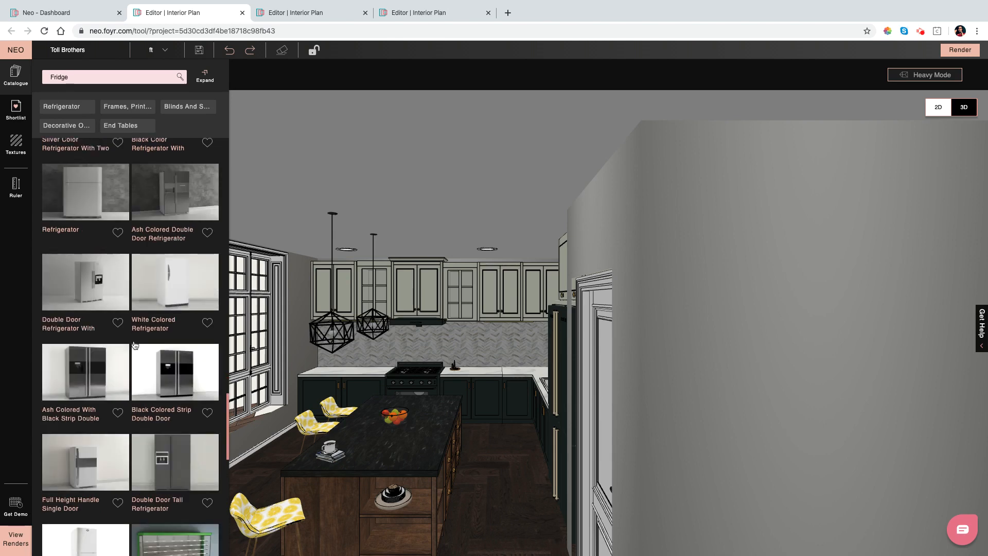
scroll(135, 345, "down", 4)
scroll(135, 345, "down", 13)
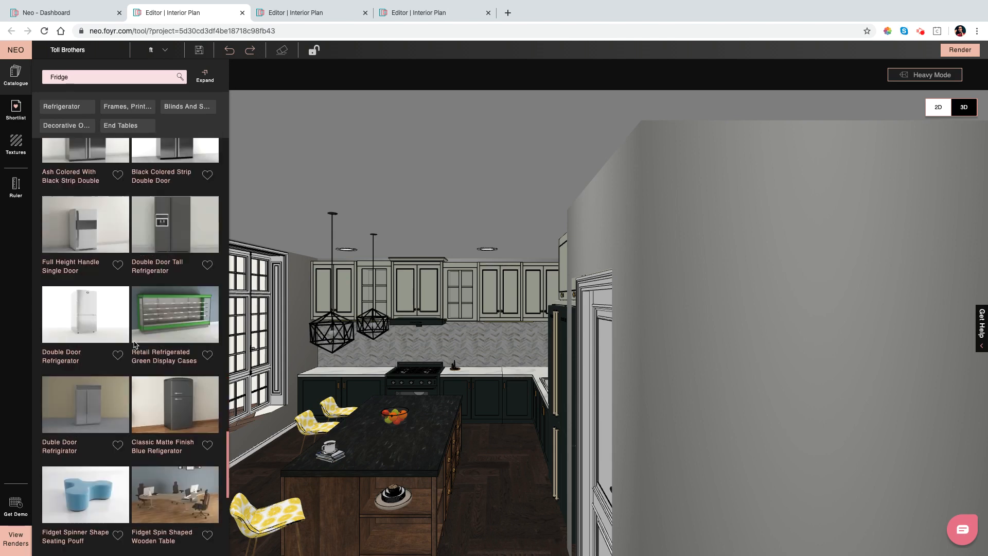
scroll(135, 345, "down", 3)
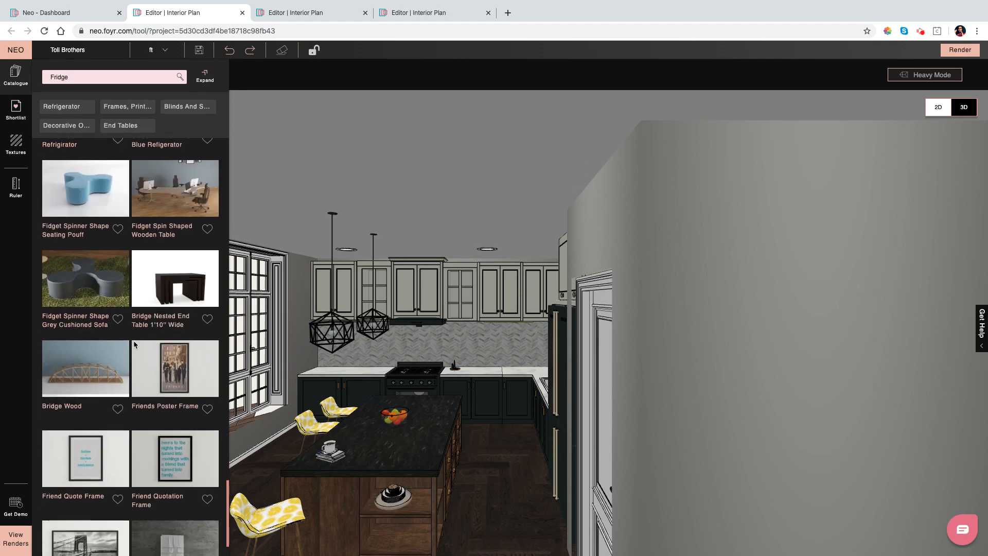
scroll(134, 340, "down", 1)
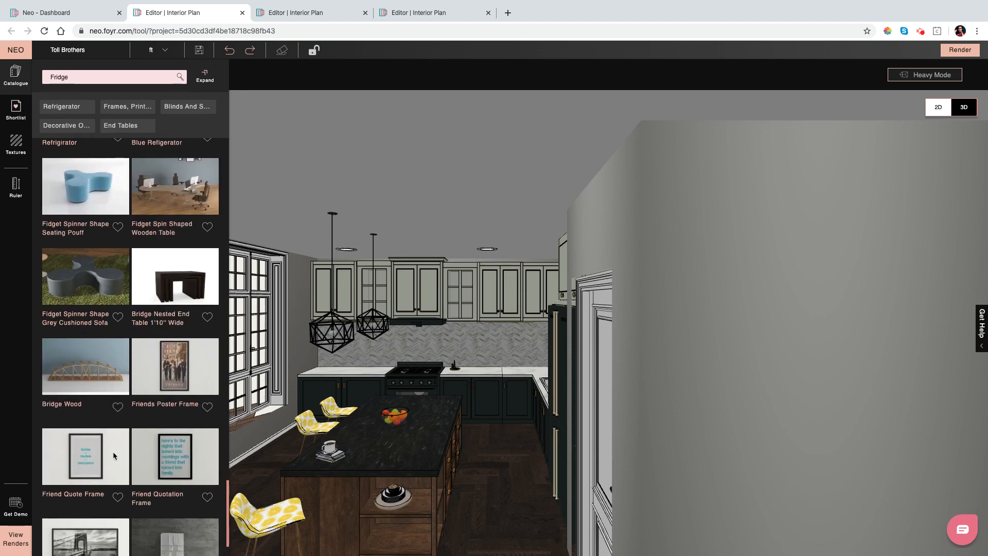
scroll(113, 456, "up", 20)
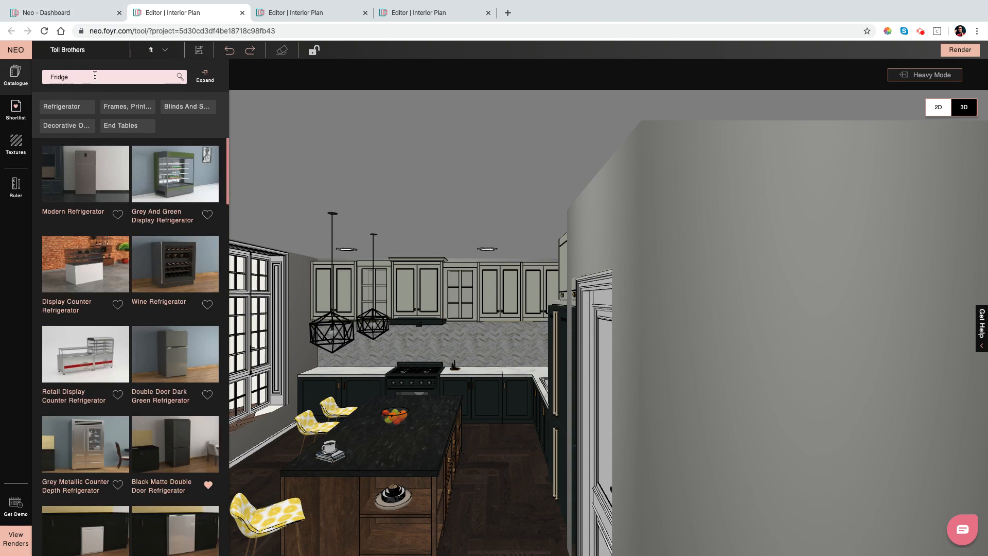
Clear the fridge search and display the Furniture subcategory of the Kitchen products
key("BackSpace")
key("BackSpace")
key("BackSpace")
key("BackSpace")
key("BackSpace")
key("BackSpace")
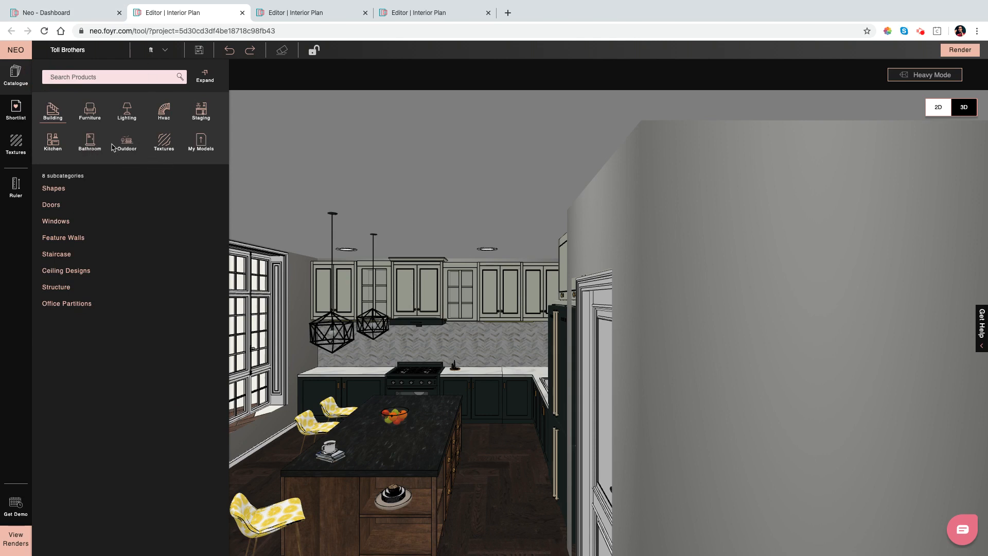
left_click(54, 143)
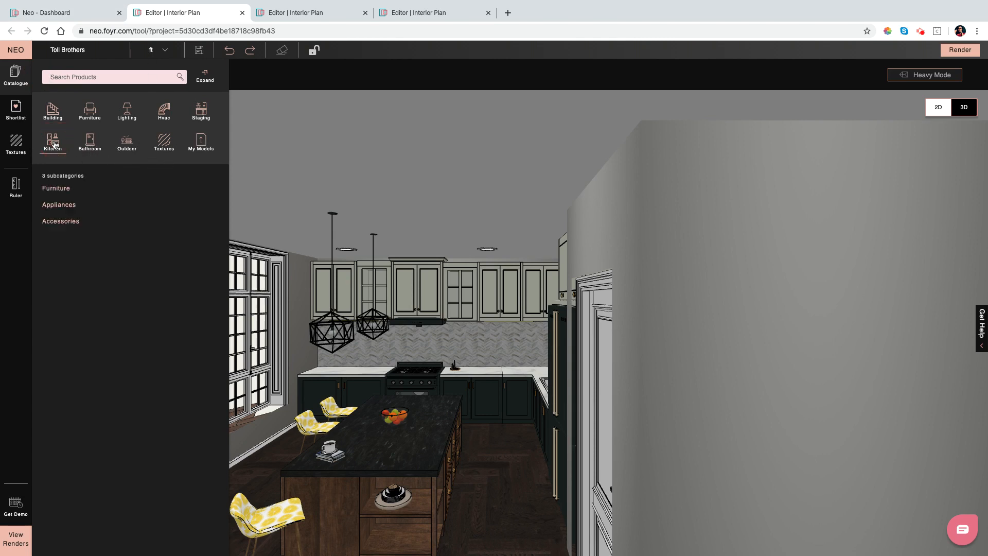
left_click(60, 191)
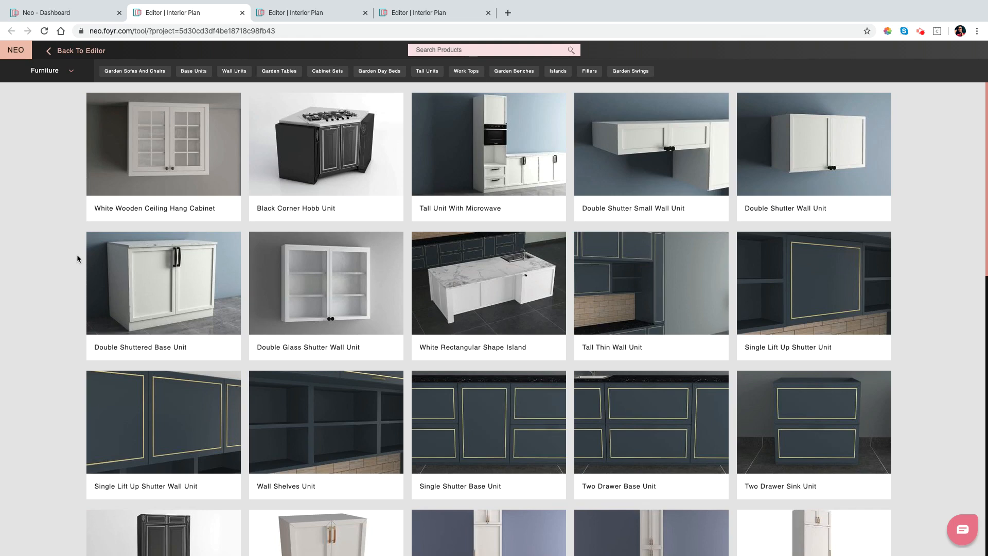
Look through the kitchen furniture products, examining the base, wall and tall units, islands and work tops
scroll(73, 254, "down", 2)
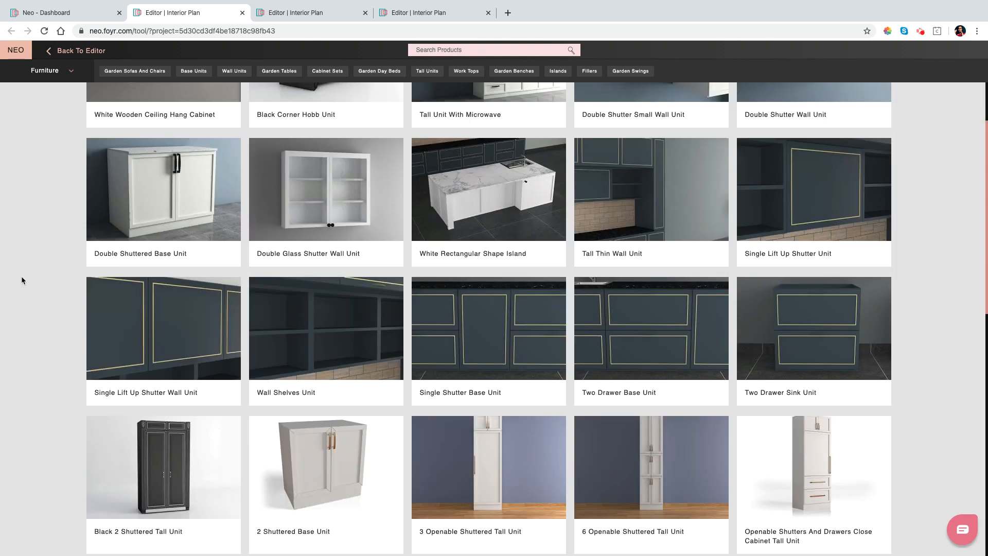
scroll(22, 280, "up", 2)
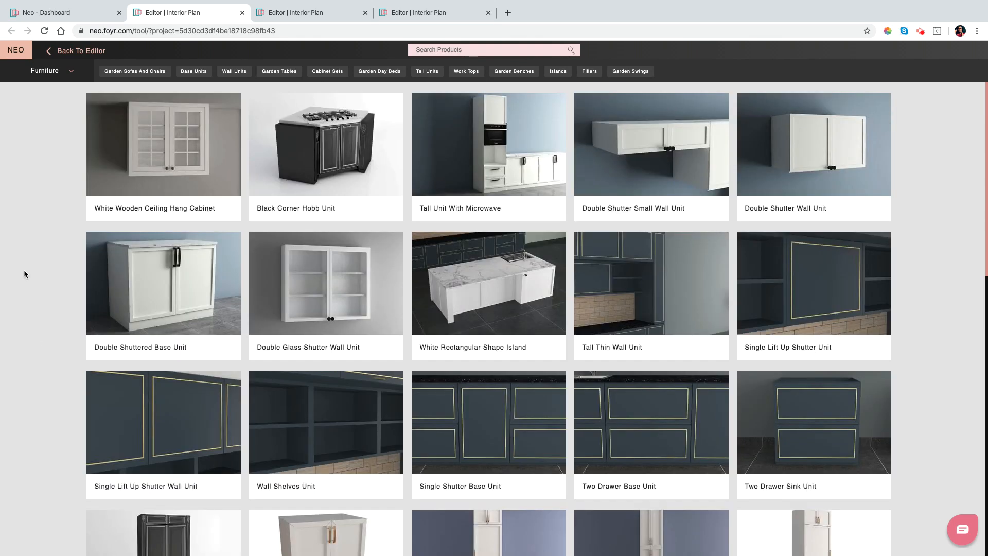
scroll(24, 274, "down", 2)
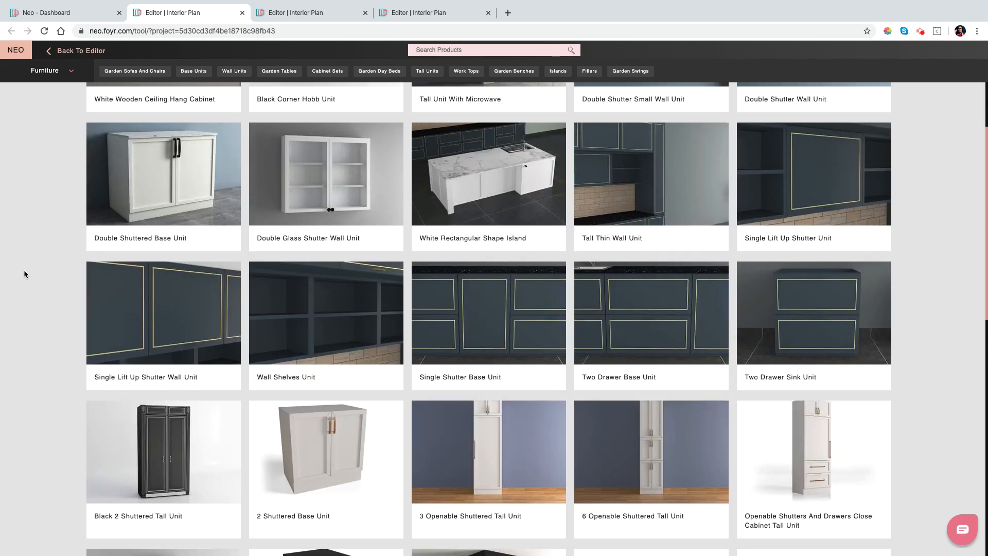
scroll(24, 274, "down", 1)
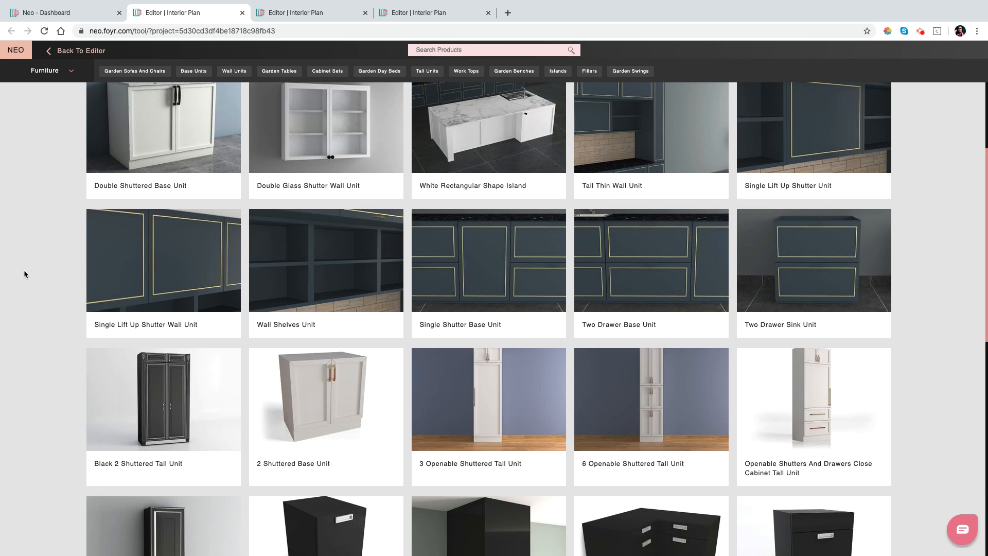
scroll(24, 273, "down", 3)
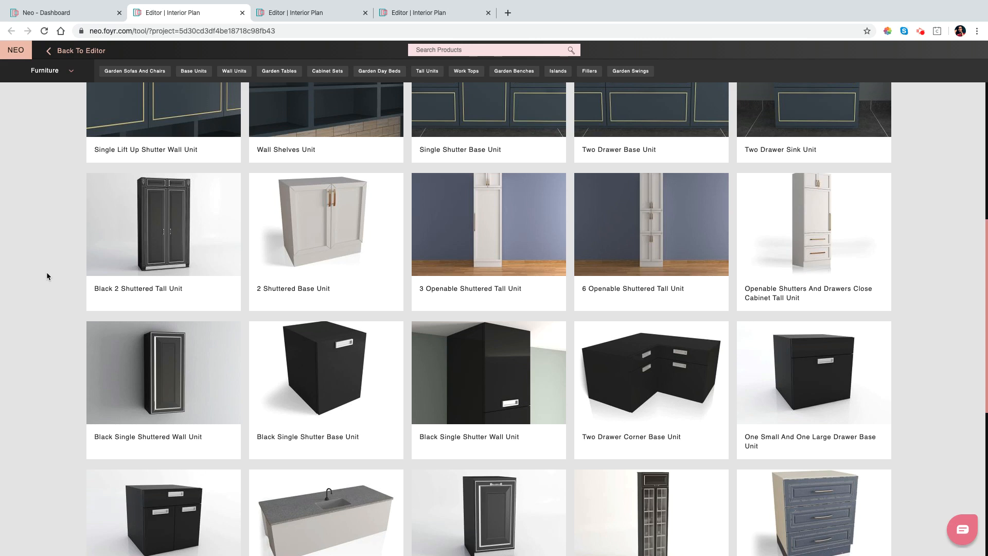
mouse_move(334, 201)
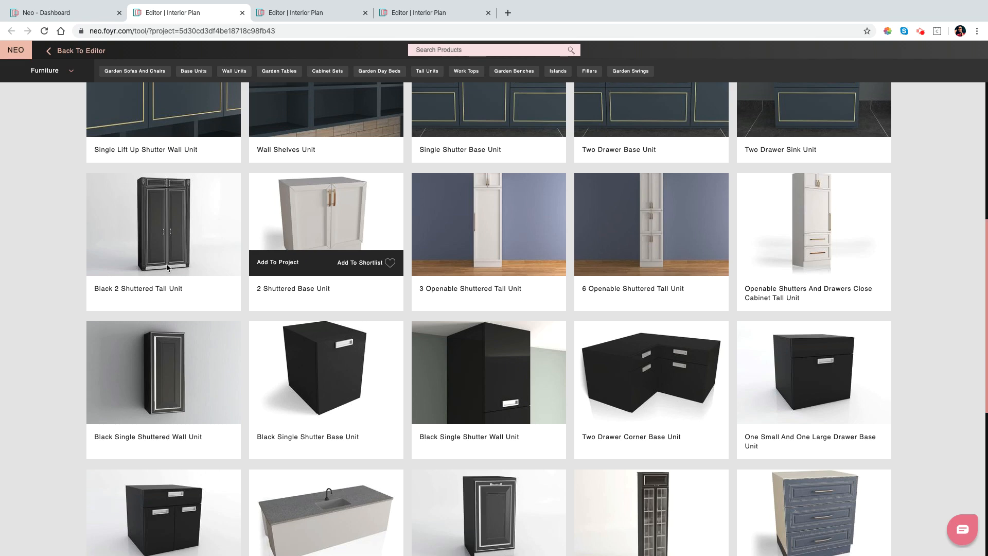
scroll(57, 301, "down", 2)
scroll(56, 301, "down", 2)
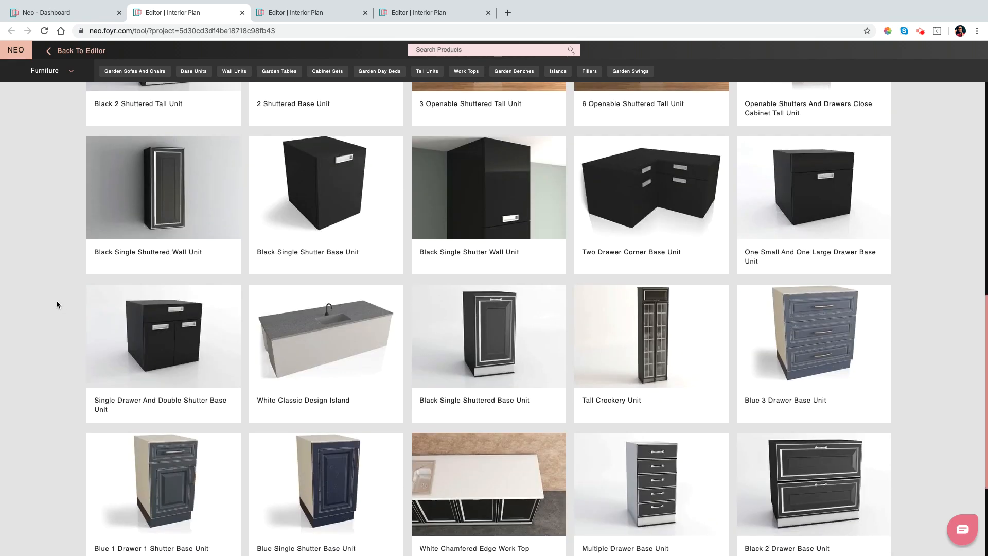
scroll(57, 301, "down", 3)
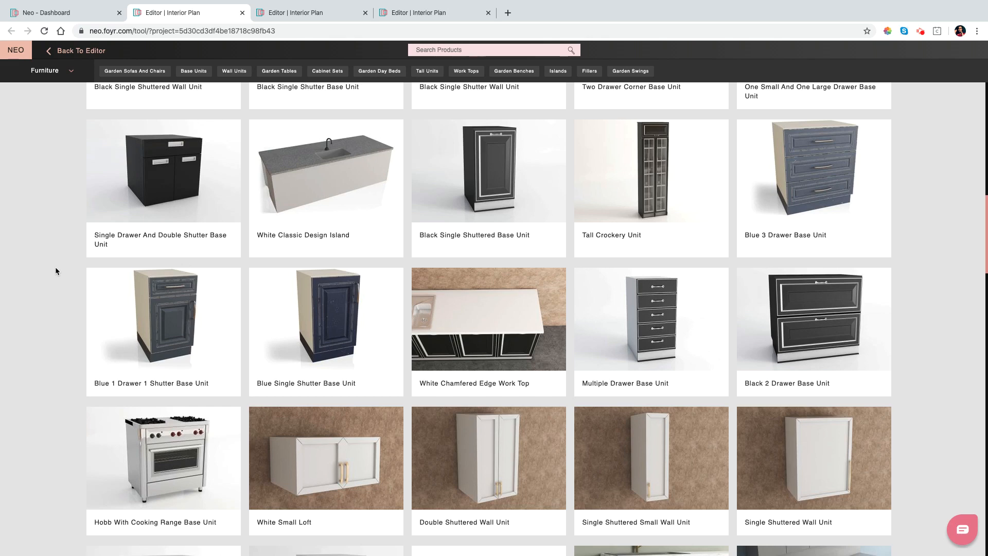
Browse further down the kitchen furniture, examining the handleless units, corner cabinets, islands, granite worktops with sinks and transitional tall units
scroll(56, 313, "down", 6)
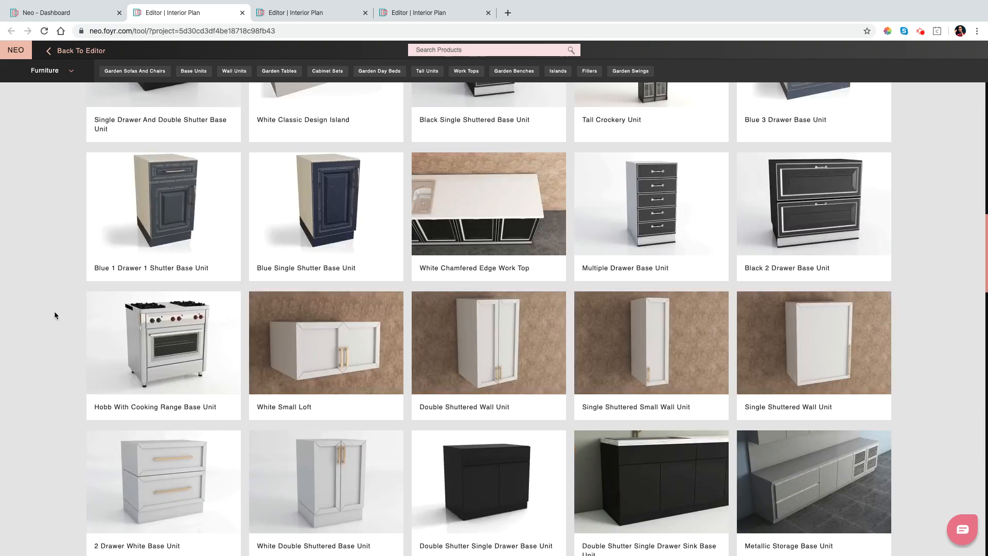
scroll(55, 313, "down", 1)
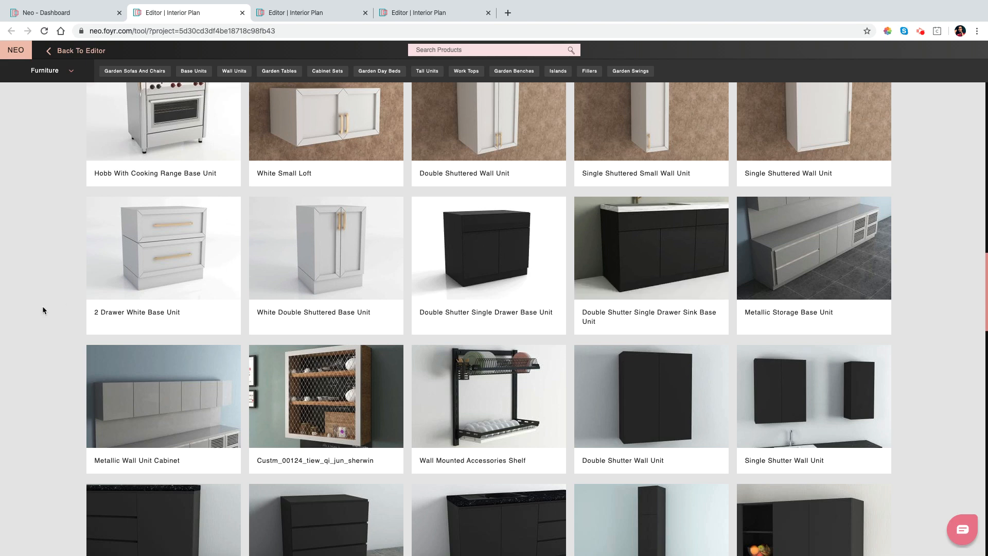
scroll(44, 309, "down", 8)
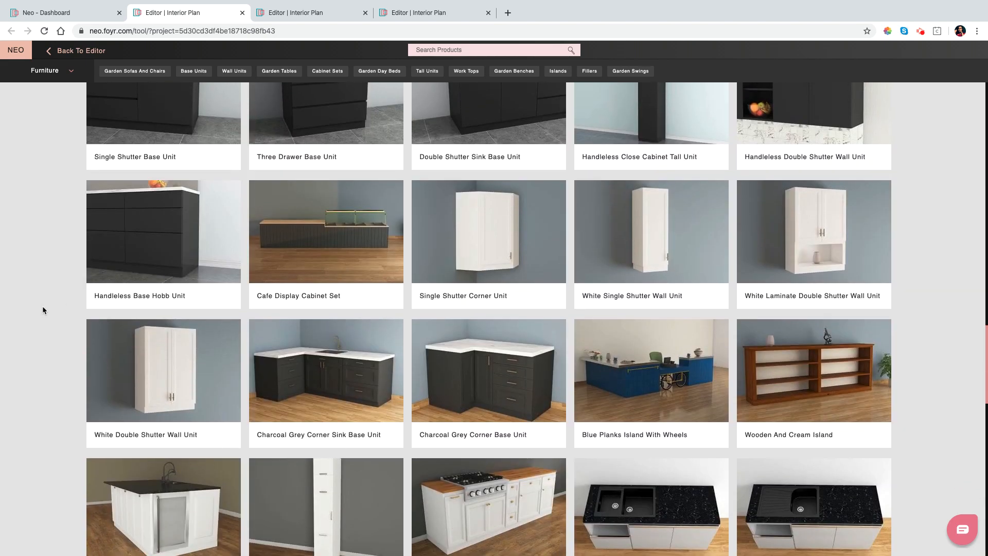
scroll(43, 310, "up", 2)
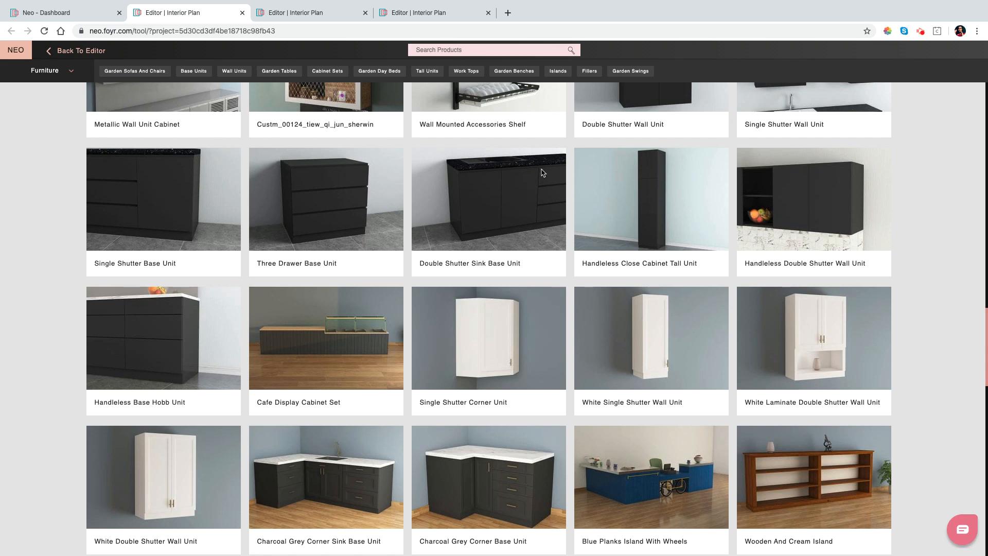
mouse_move(537, 161)
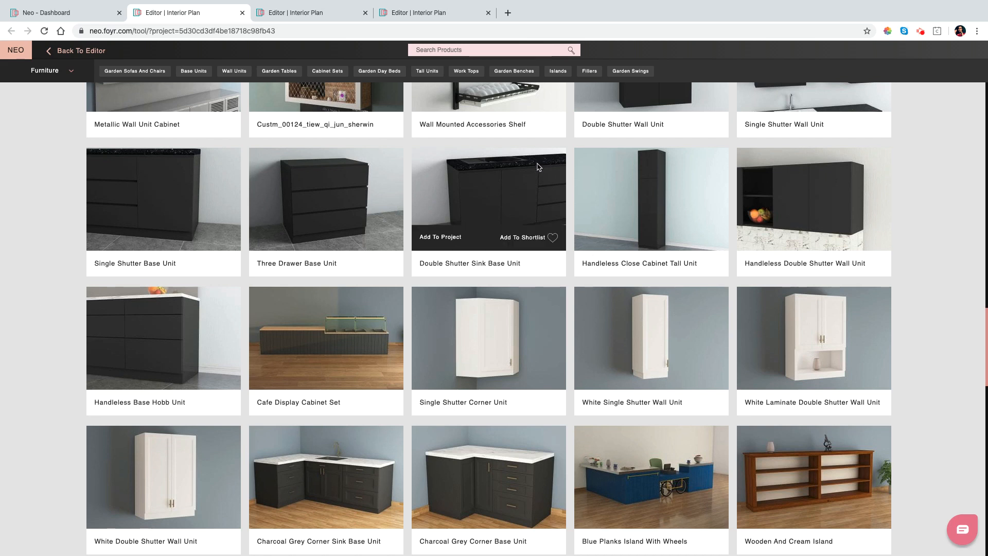
scroll(23, 415, "down", 2)
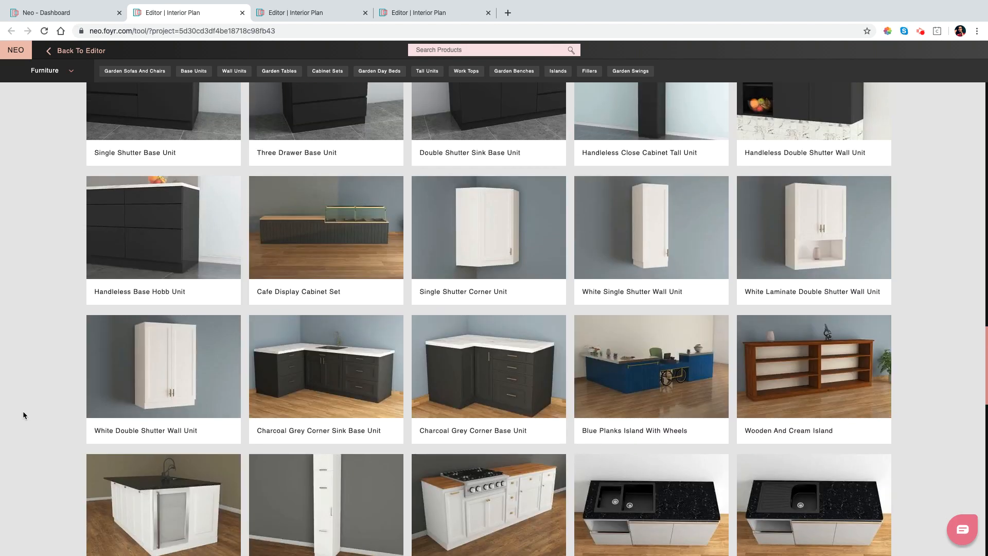
scroll(23, 415, "down", 8)
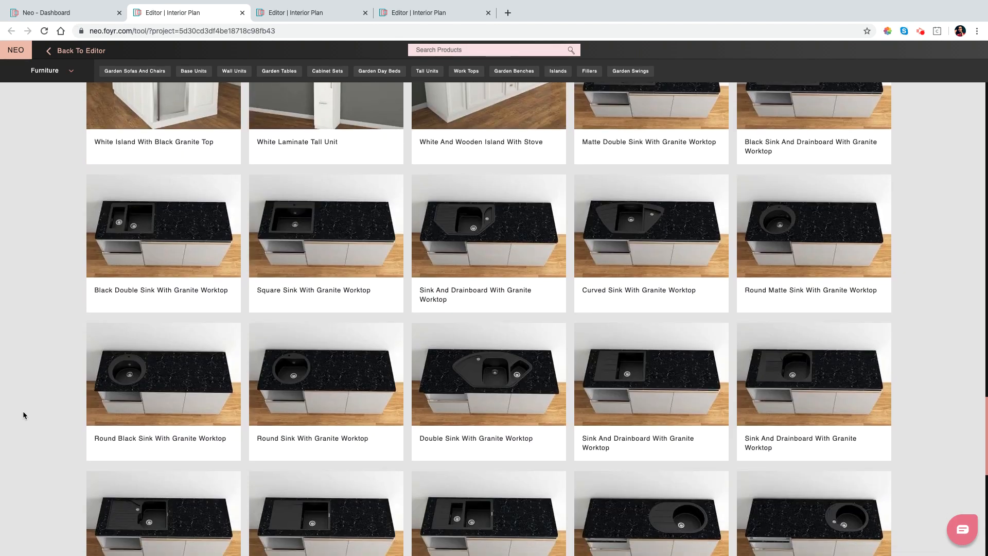
scroll(24, 414, "up", 5)
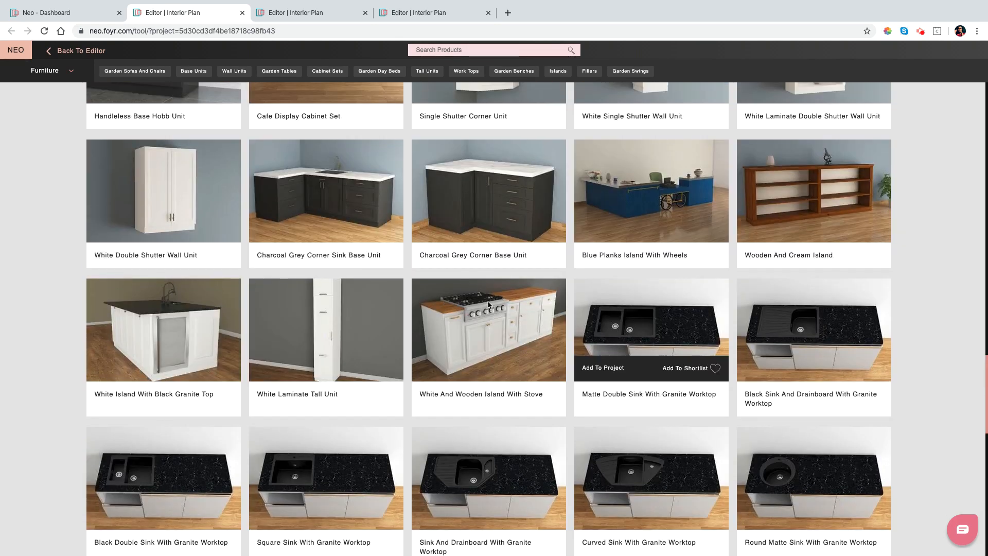
mouse_move(491, 303)
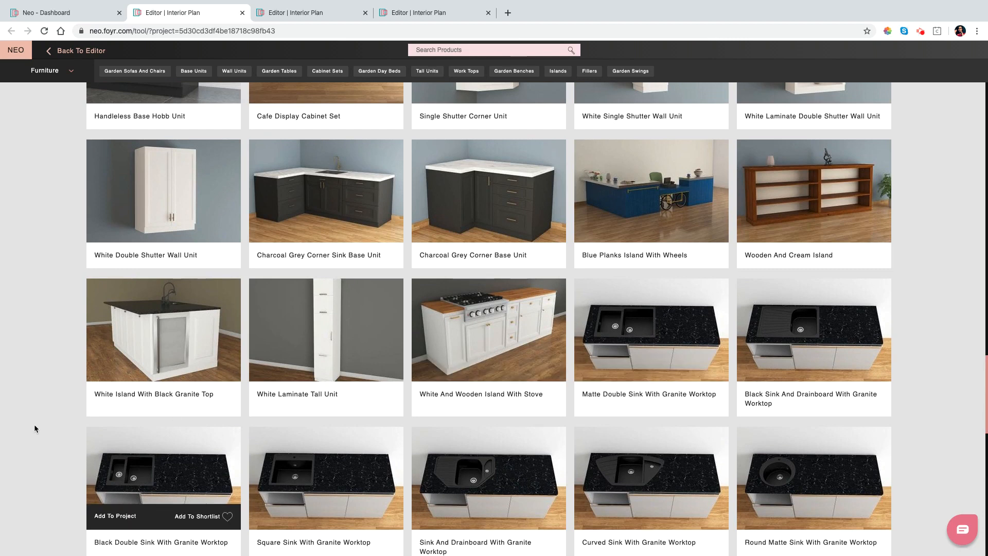
mouse_move(177, 335)
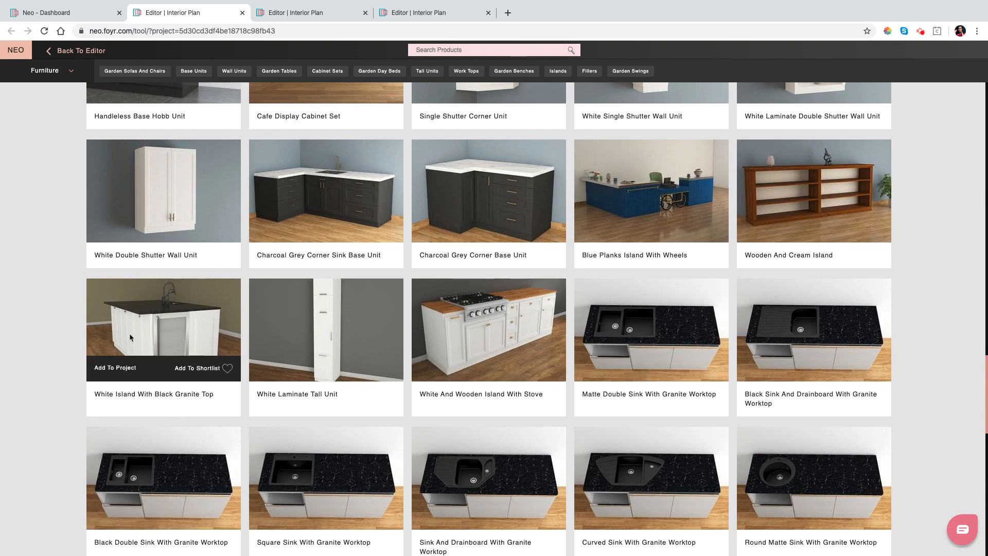
scroll(51, 467, "down", 6)
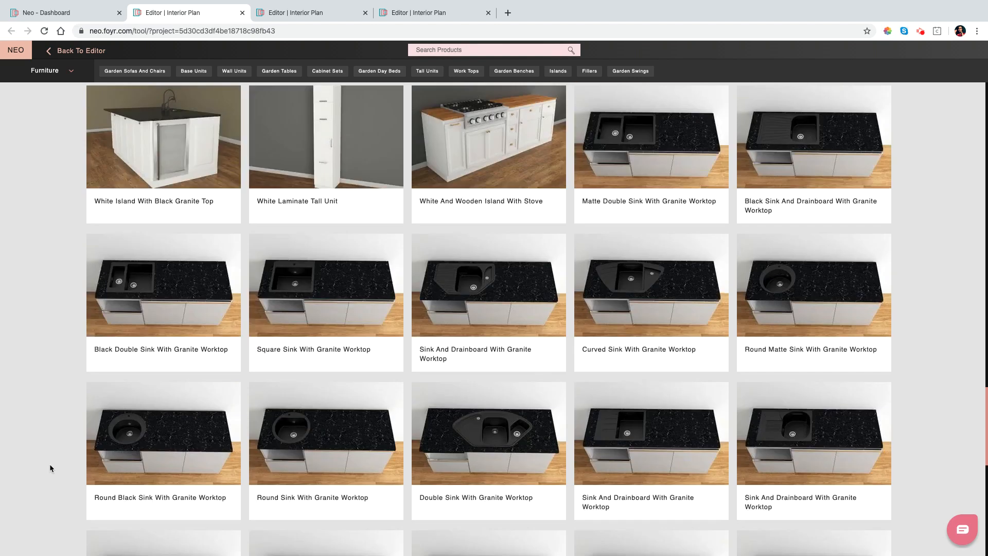
scroll(50, 468, "down", 9)
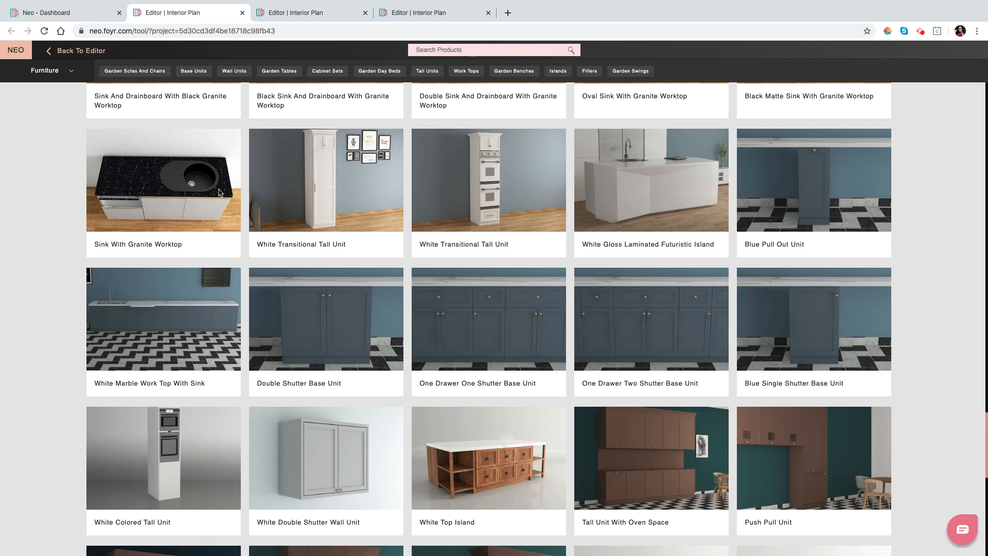
Return to the editor and view the Toll Brothers 3D model from the living area and from outside over the patio
left_click(61, 50)
scroll(460, 440, "down", 10)
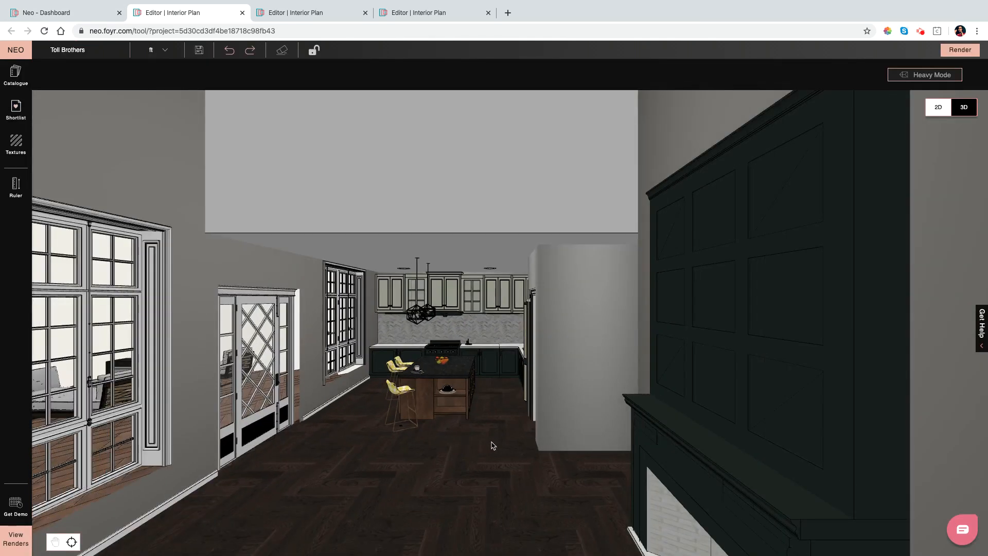
left_click(491, 445)
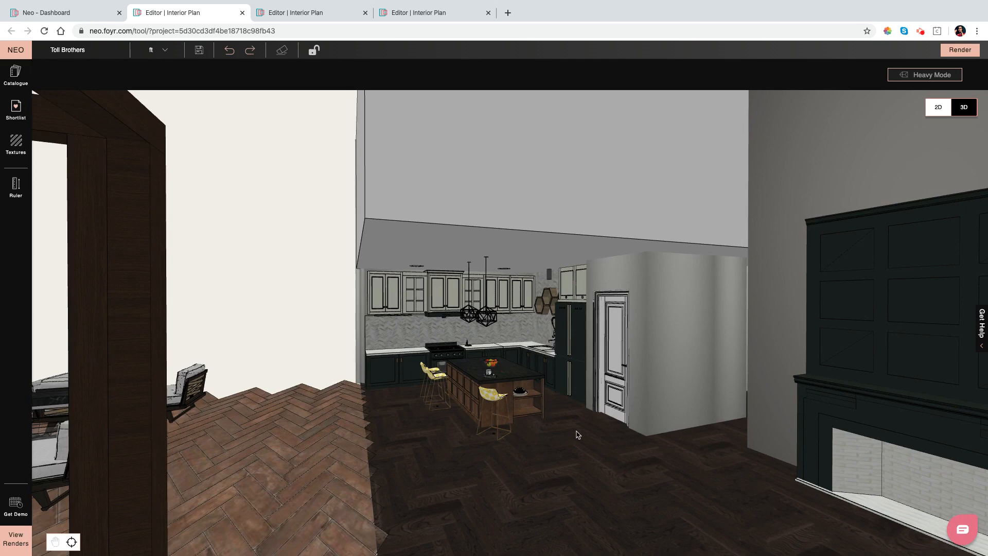
left_click(557, 472)
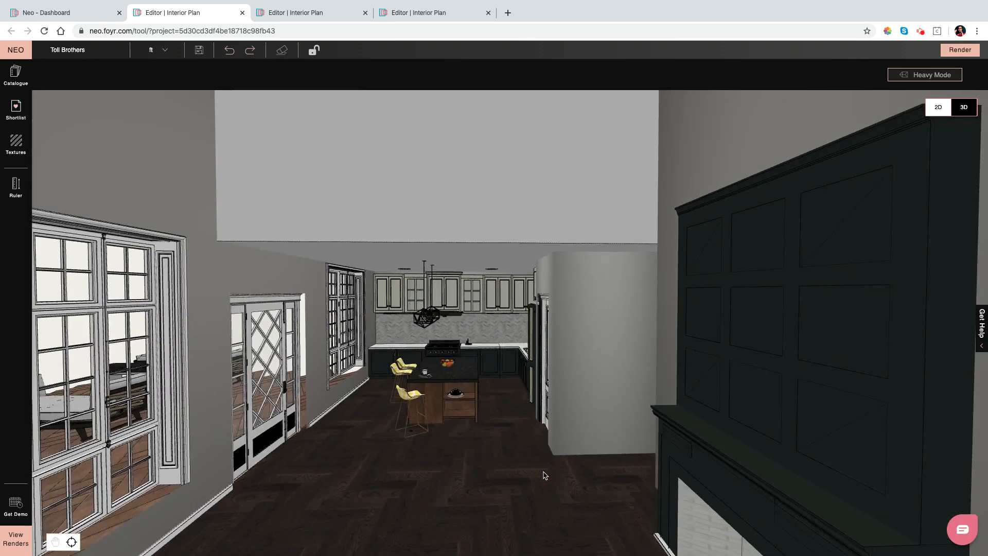
scroll(544, 471, "down", 10)
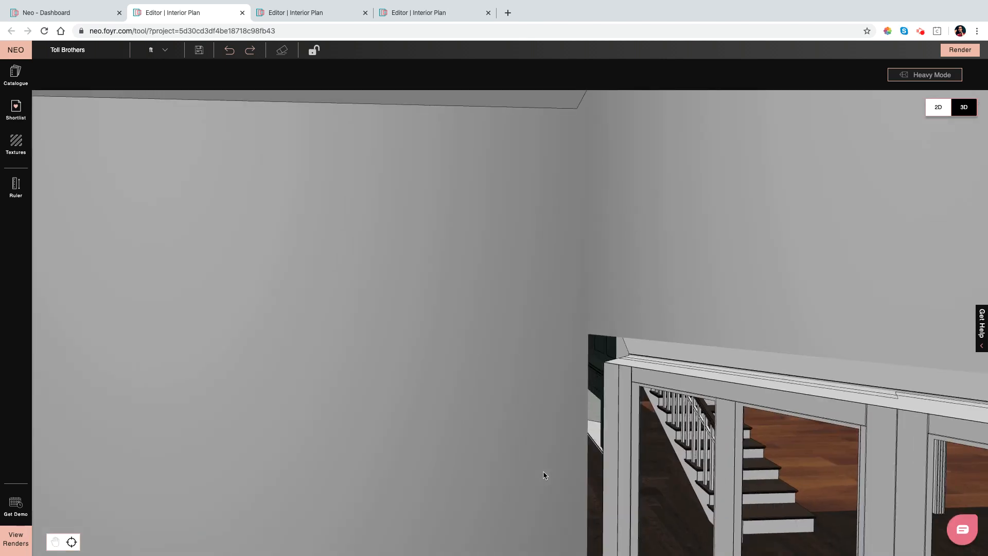
left_click(533, 459)
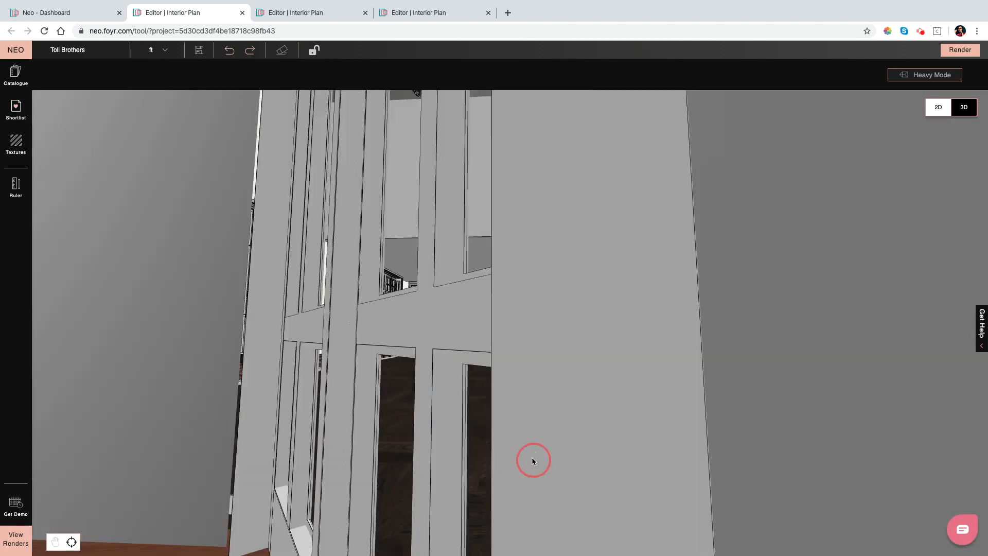
left_click_drag(505, 461, 682, 472)
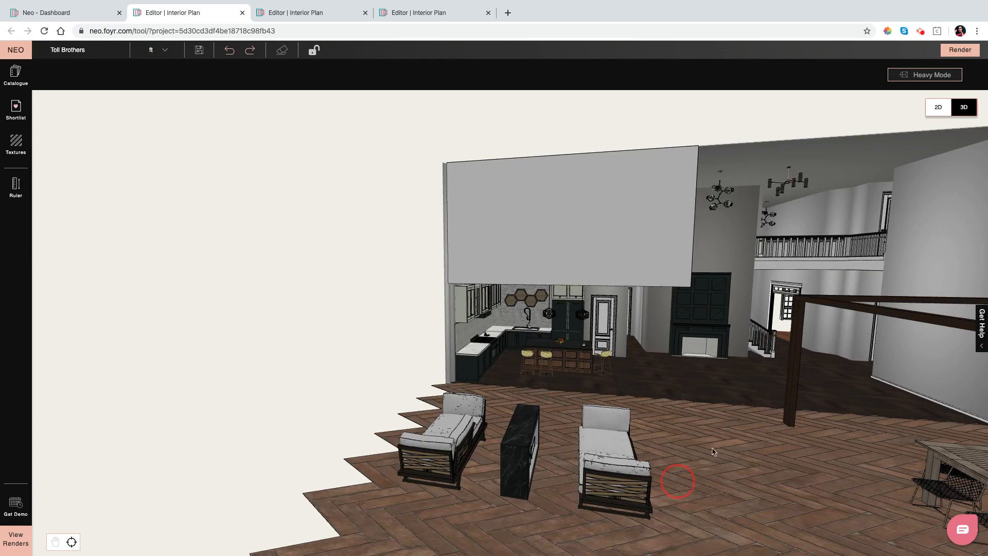
left_click(705, 447)
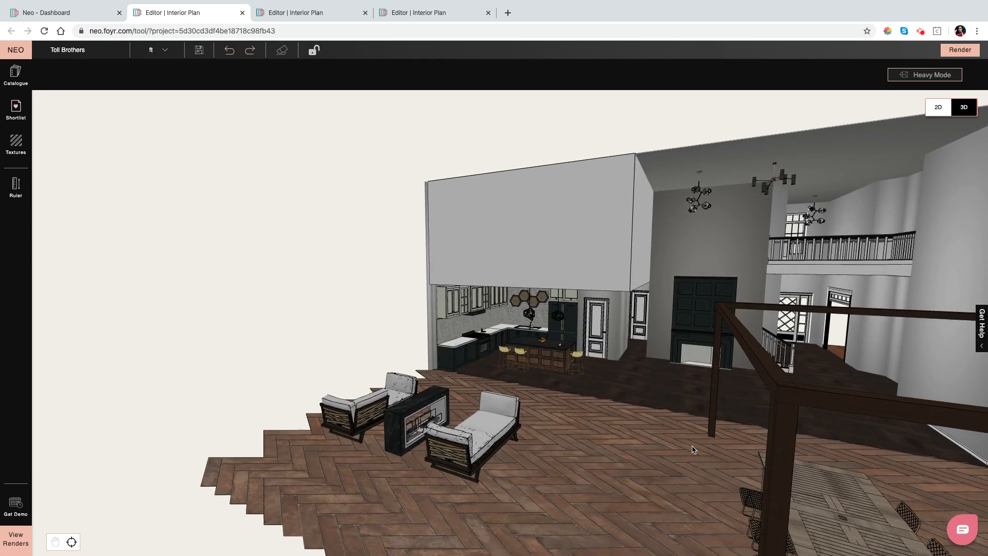
left_click(603, 478)
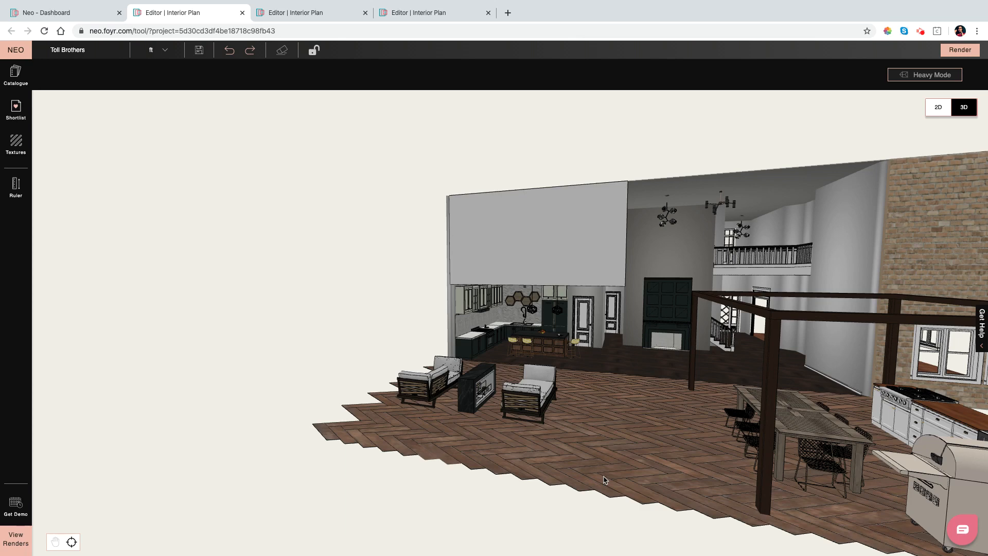
left_click_drag(680, 261, 559, 263)
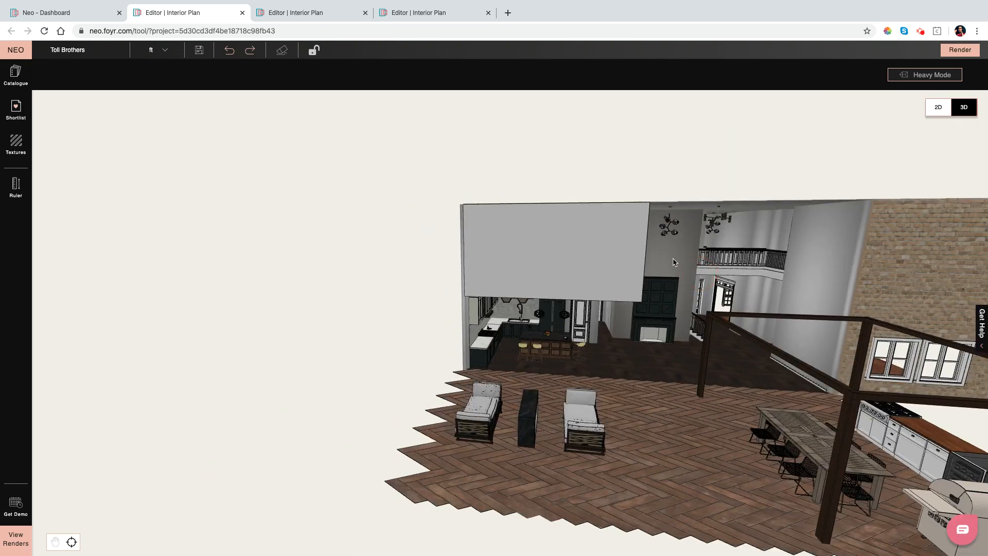
left_click_drag(672, 262, 633, 264)
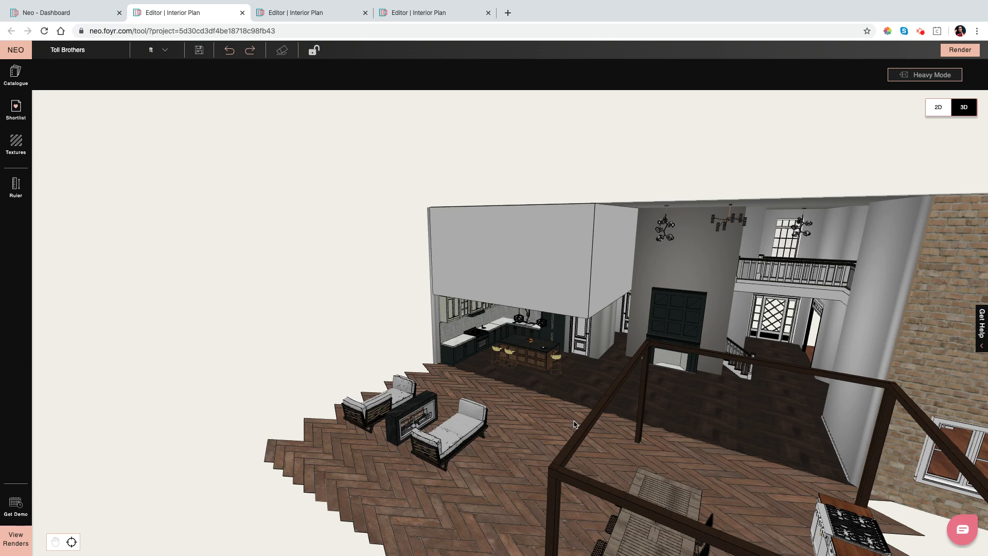
Display the Shapes subcategory of the Building catalogue and look over the docked shapes, skirtings and cornices
left_click(15, 76)
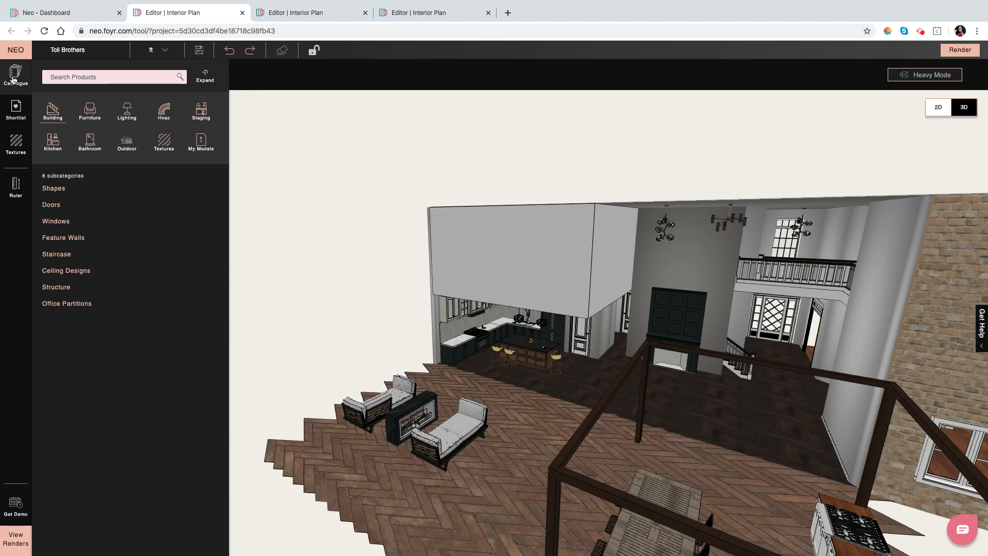
left_click(45, 121)
left_click(54, 188)
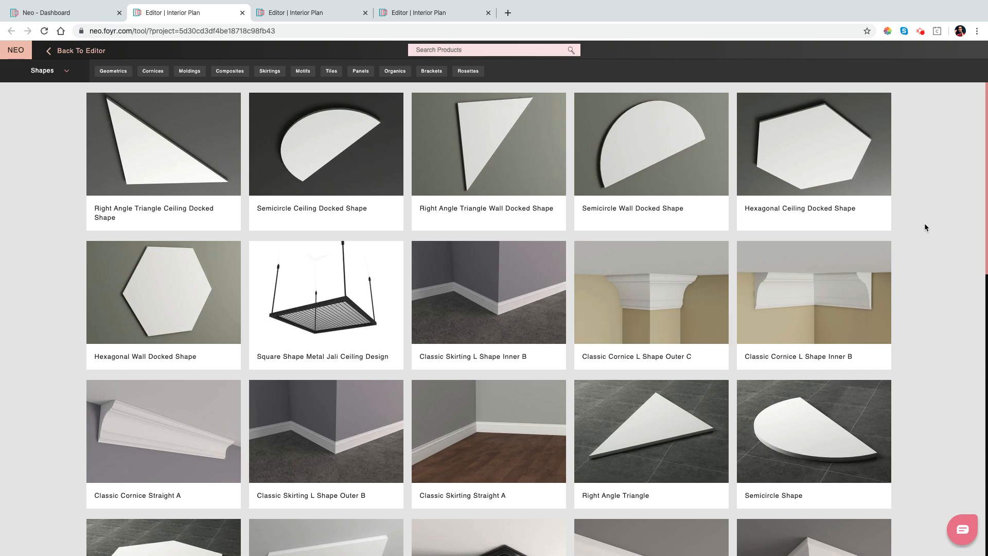
scroll(924, 224, "down", 1)
scroll(924, 223, "up", 1)
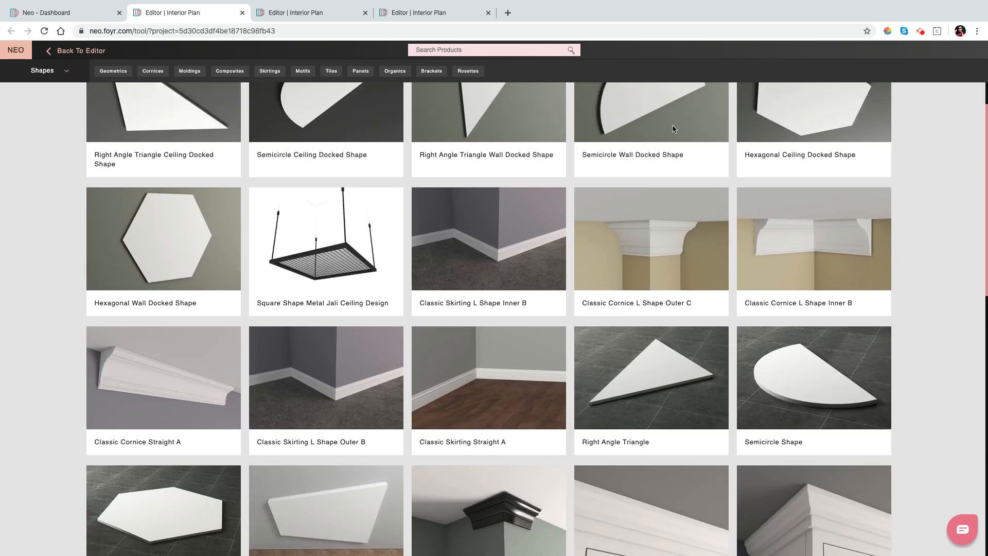
scroll(916, 168, "up", 1)
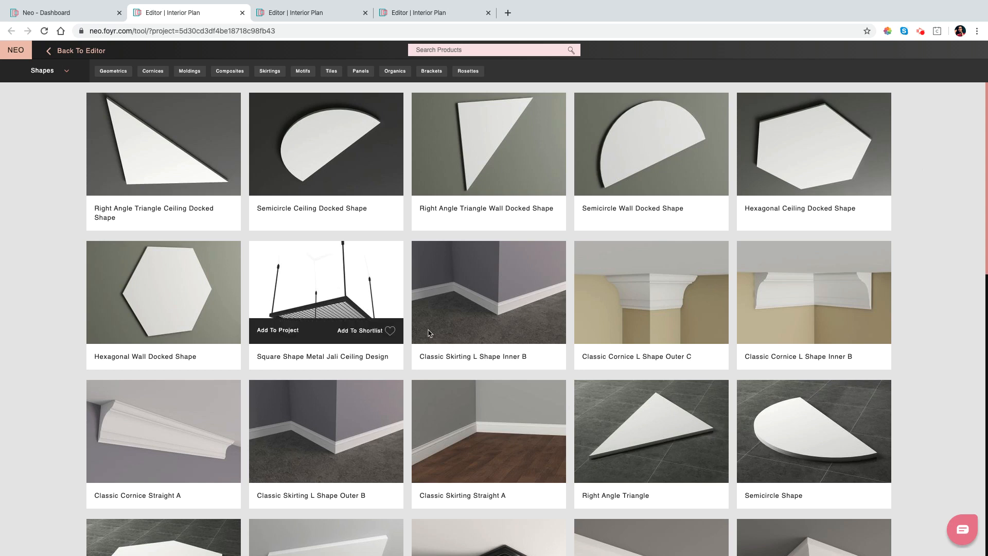
mouse_move(457, 291)
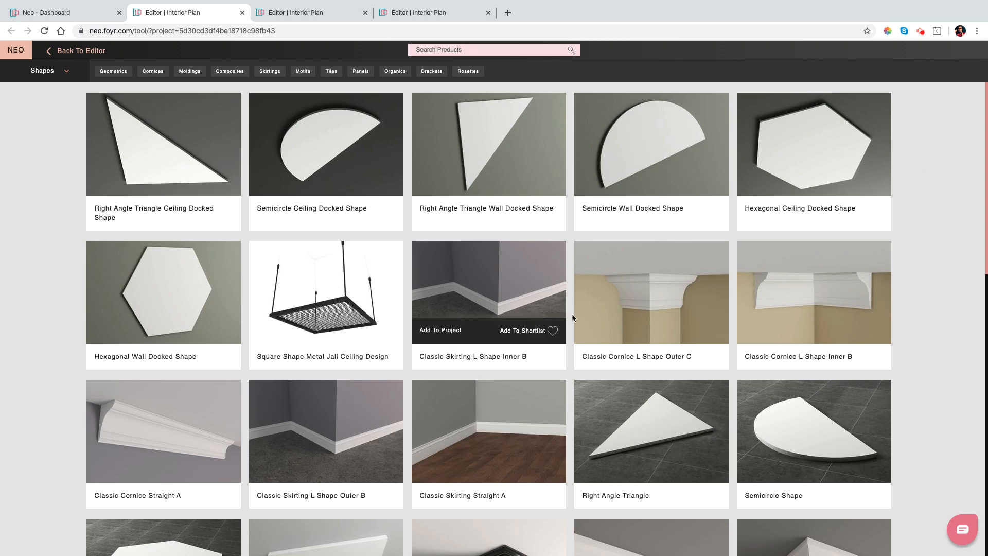
mouse_move(688, 292)
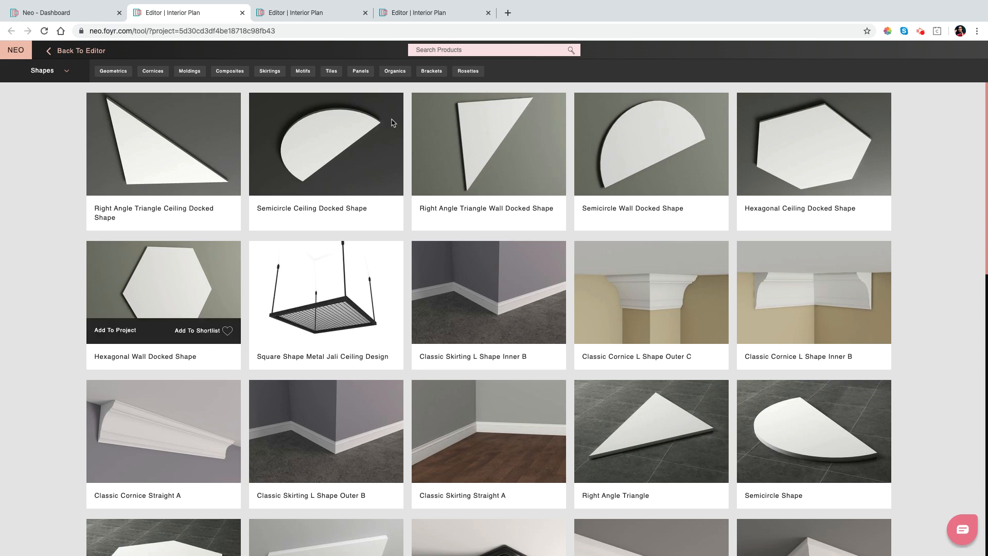
Search the product catalogue for "ceiling docked" and look through the matching solids, hollow shapes, panels and L-shaped pieces
left_click(518, 49)
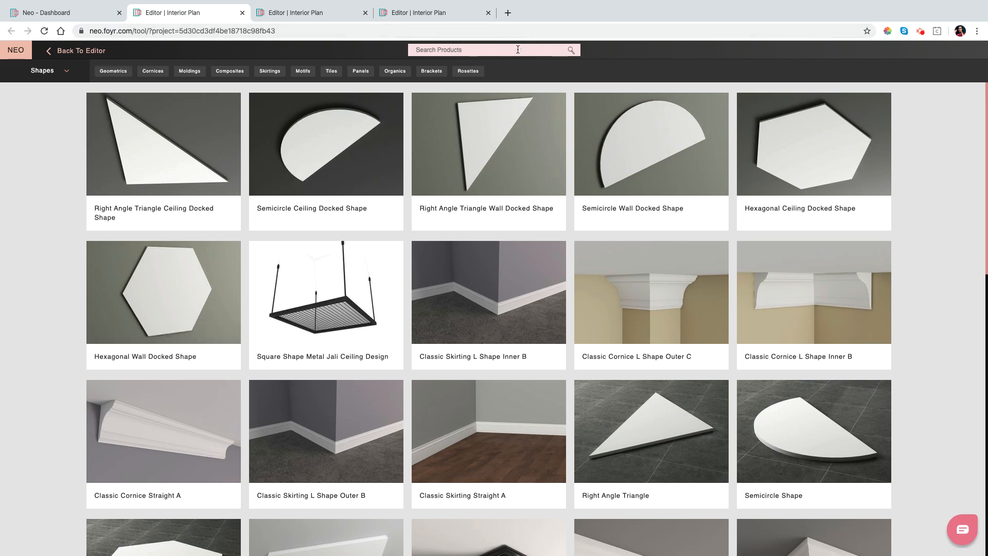
type("ceiling docked")
key("Return")
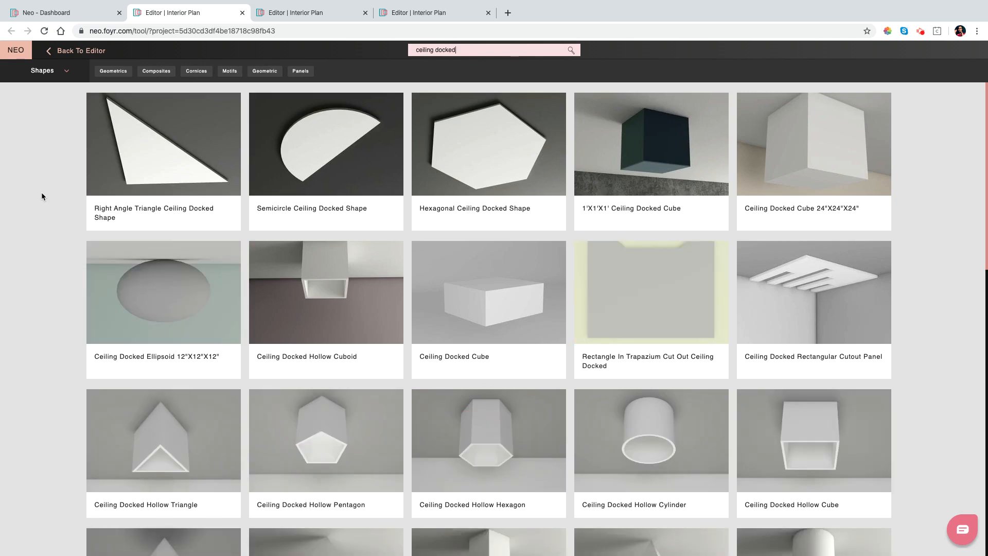
mouse_move(631, 158)
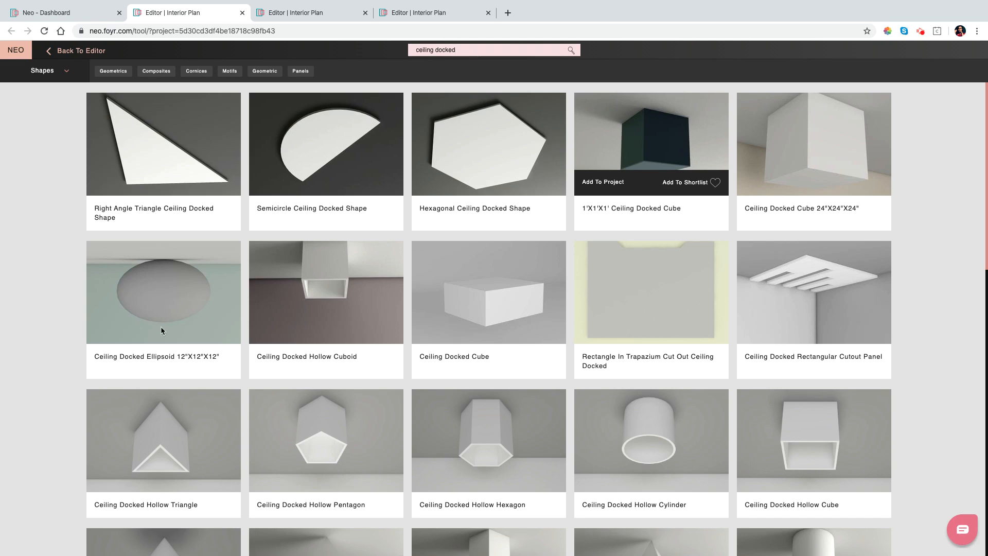
scroll(71, 302, "down", 9)
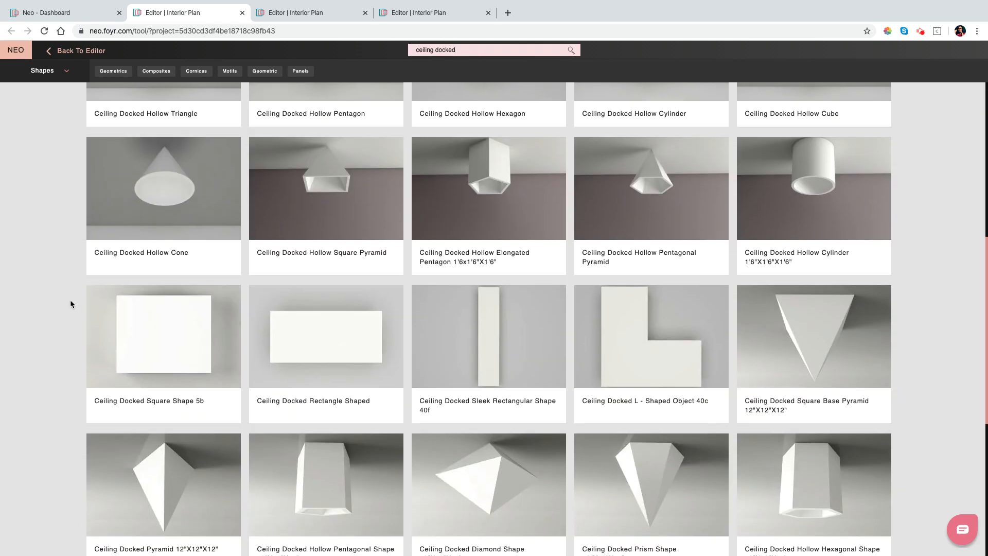
scroll(70, 304, "down", 2)
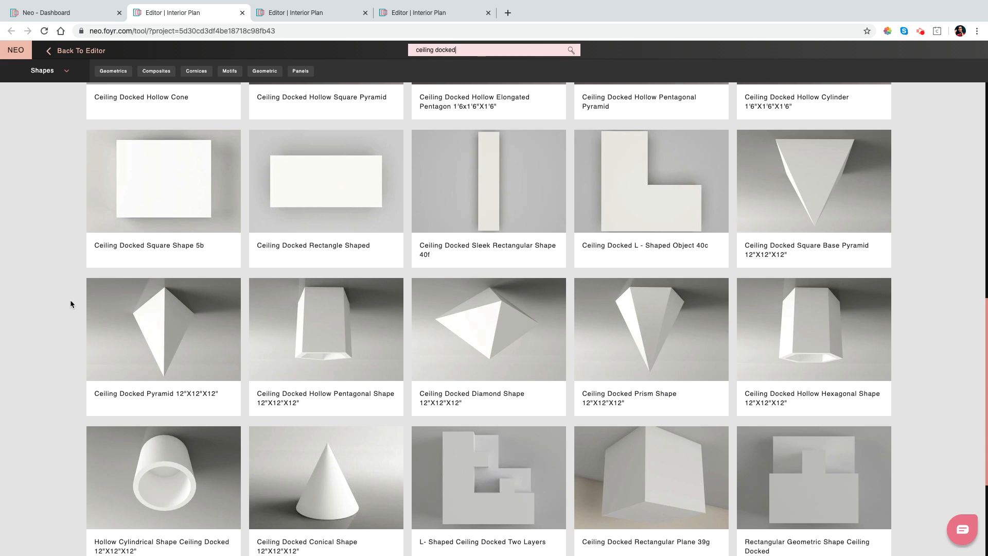
scroll(70, 303, "down", 4)
scroll(70, 304, "down", 8)
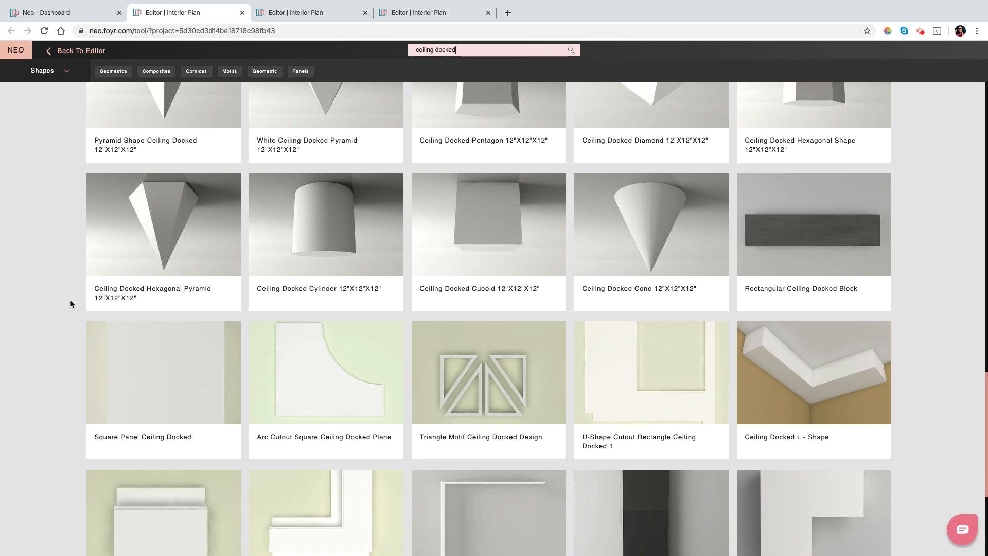
scroll(71, 304, "down", 5)
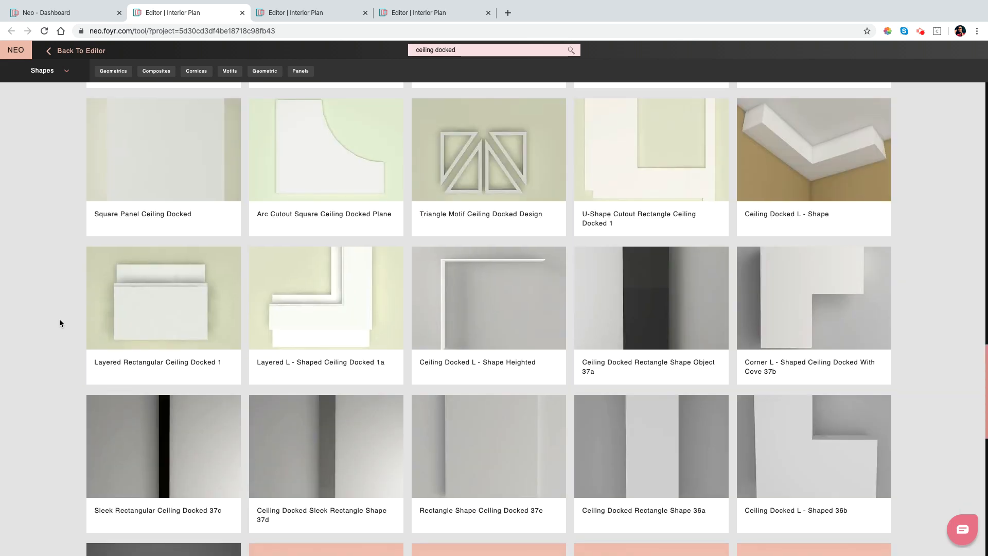
Look through the remaining ceiling docked shapes and return to the Toll Brothers model
scroll(60, 320, "down", 3)
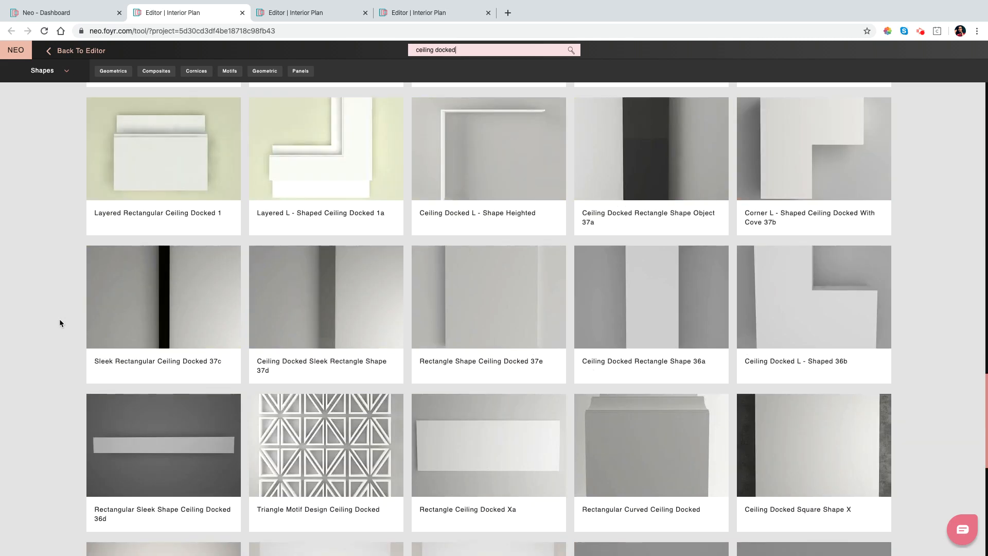
scroll(60, 320, "down", 3)
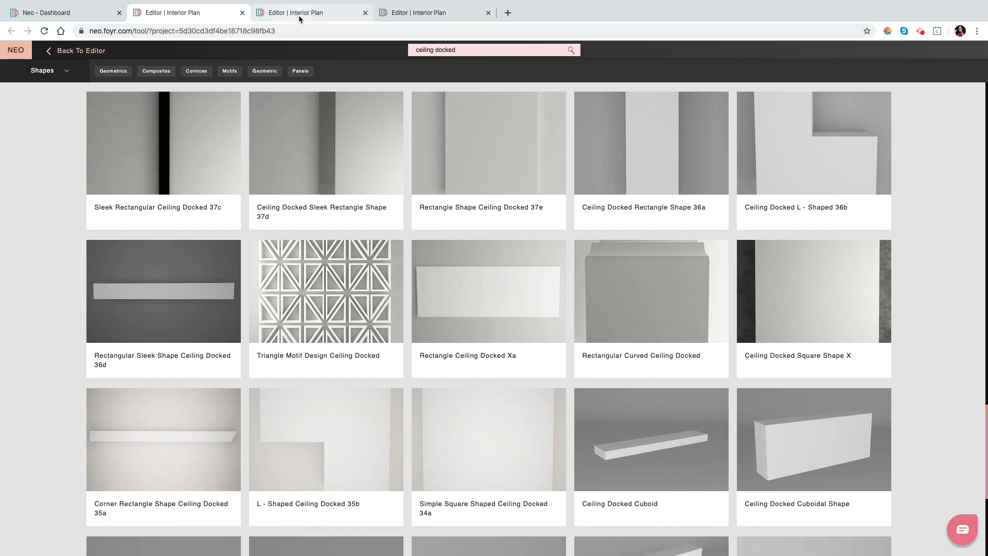
left_click(66, 54)
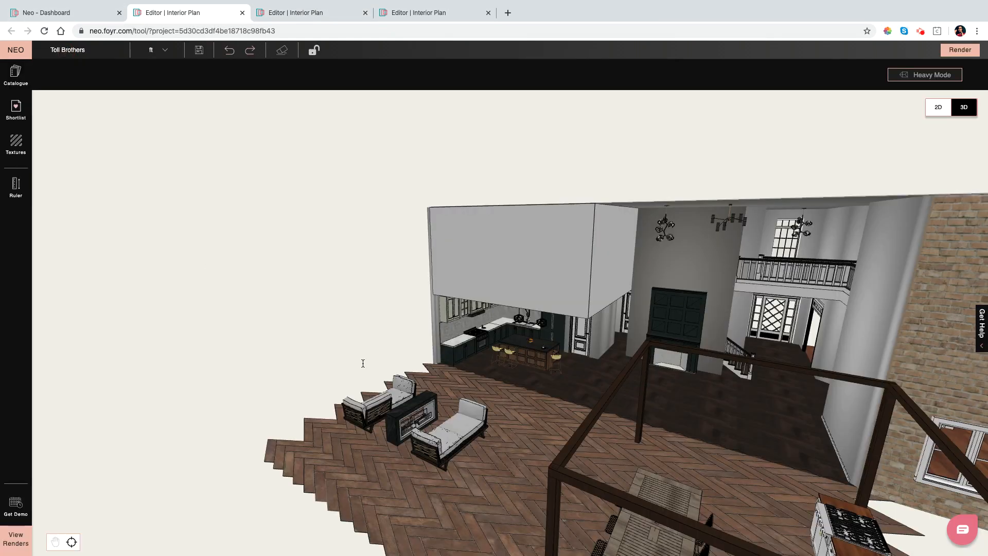
Select the large ceiling-docked box above the kitchen and examine it from the back wall and from the patio
left_click_drag(675, 260, 726, 222)
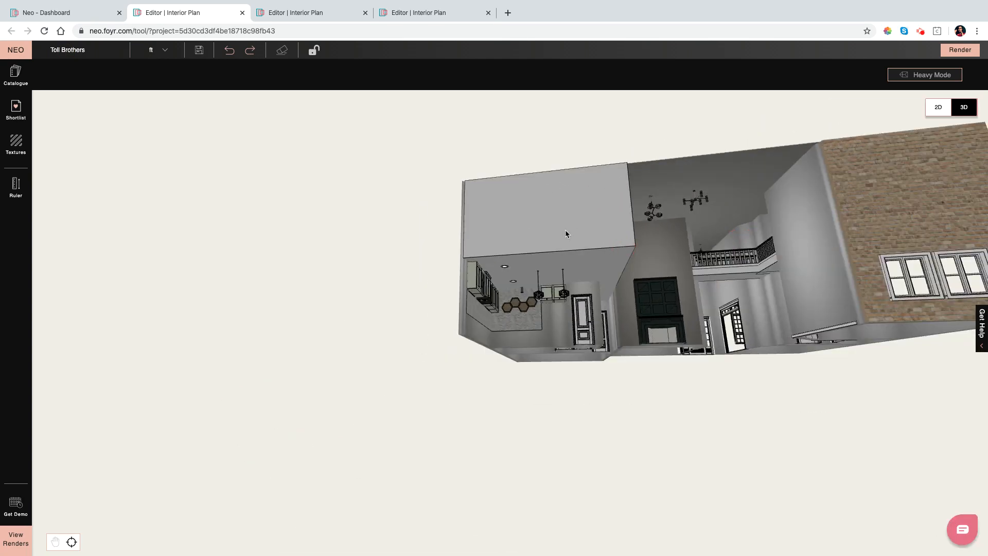
left_click(585, 228)
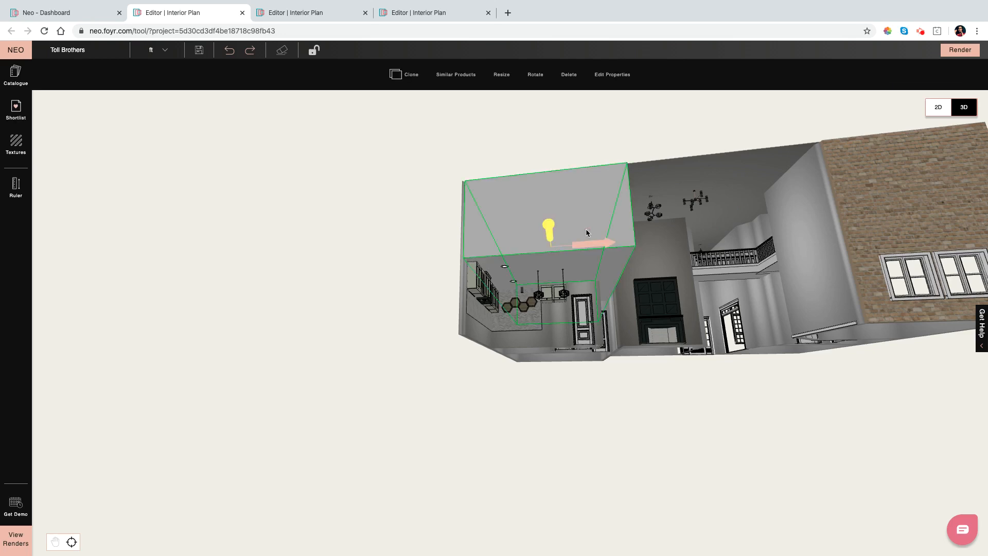
mouse_move(739, 186)
left_mouse_down()
mouse_move(739, 196)
mouse_move(486, 342)
mouse_move(368, 264)
mouse_move(335, 204)
left_mouse_up()
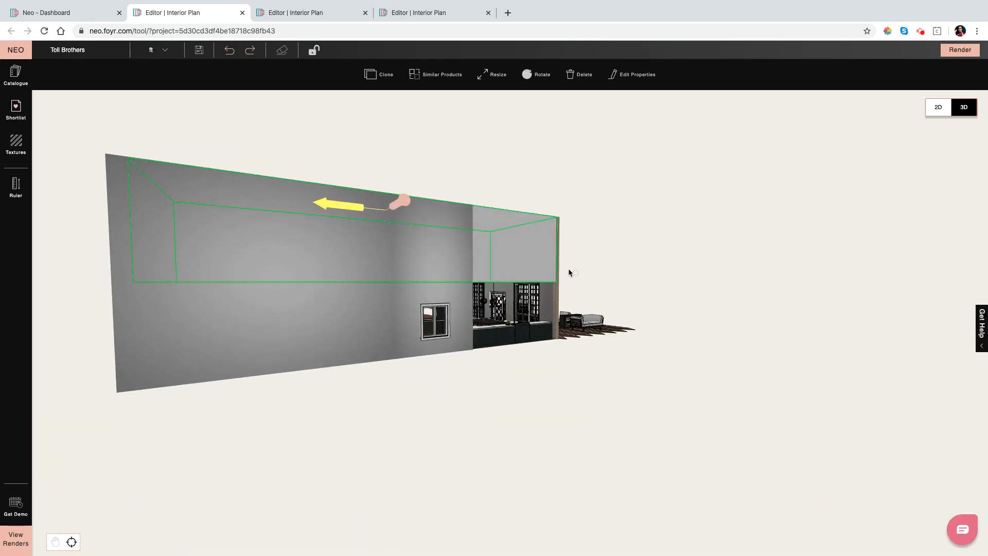
double_click(297, 343)
left_click_drag(335, 344, 676, 316)
left_click_drag(570, 337, 443, 294)
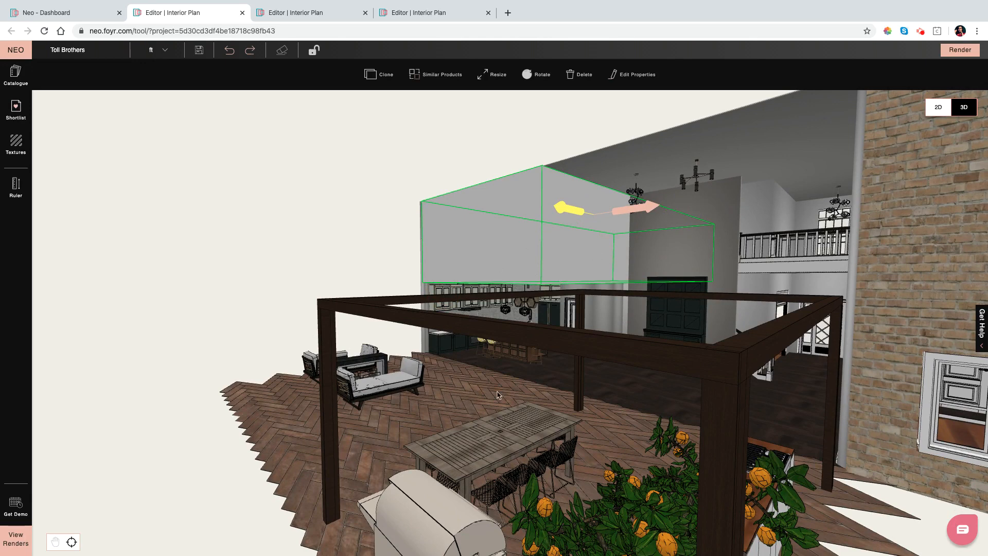
From below the kitchen ceiling, clone a round recessed light and move the copy across to the living-area side of the pendants
left_click_drag(530, 392, 497, 235)
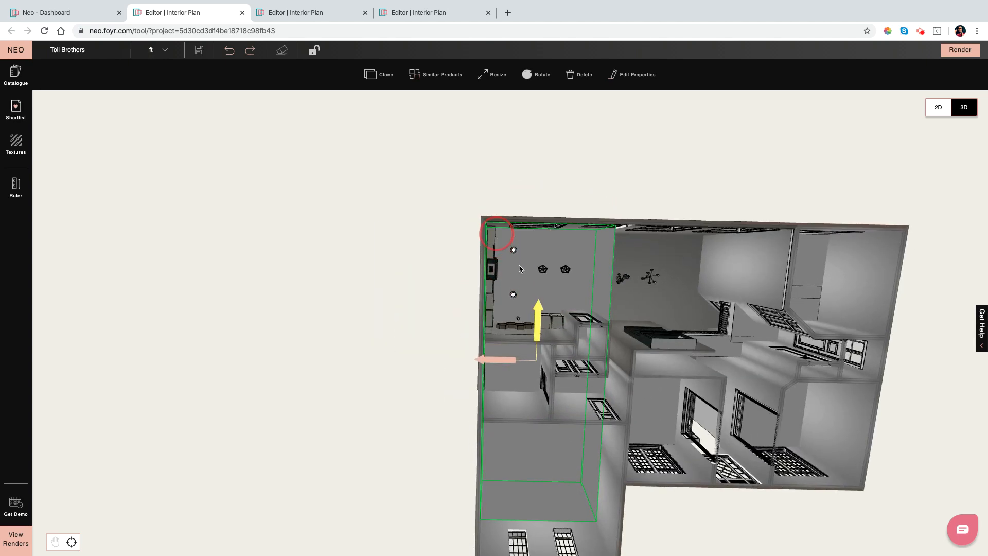
left_click_drag(539, 279, 540, 280)
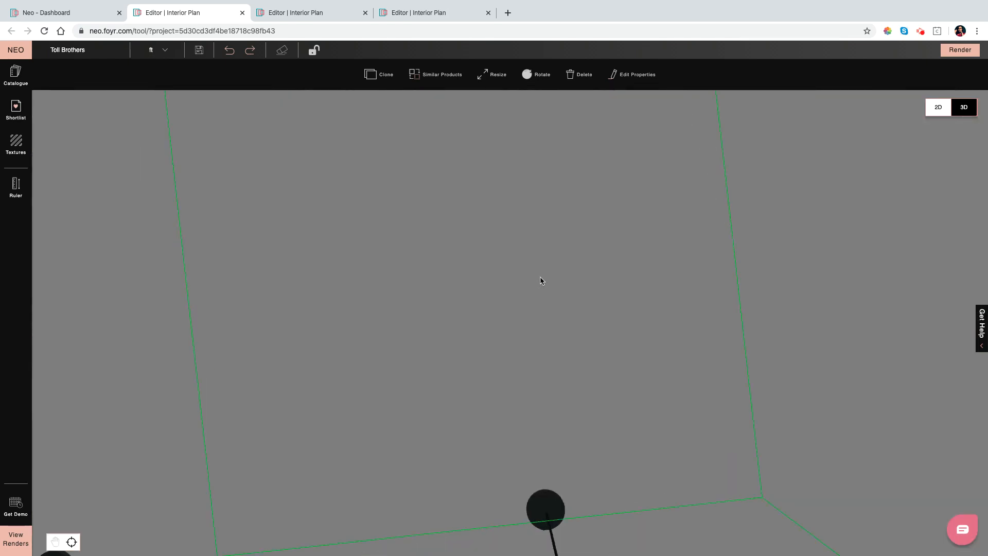
scroll(540, 280, "down", 3)
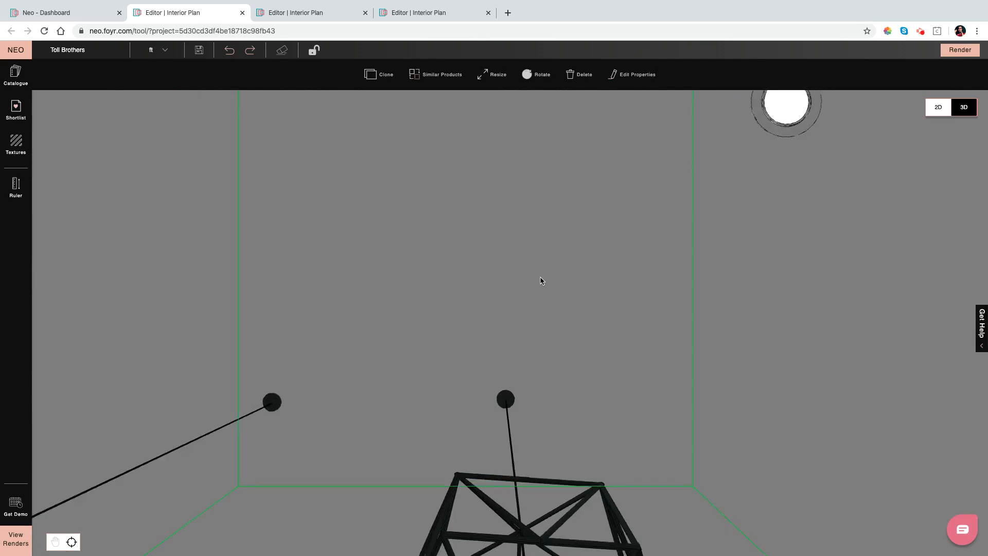
scroll(540, 280, "down", 5)
scroll(540, 280, "down", 5)
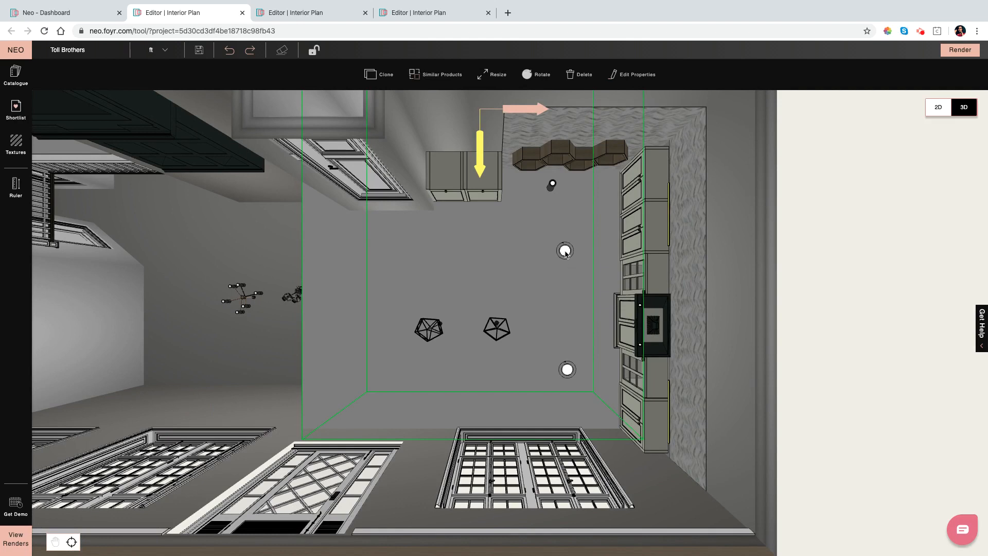
left_click(565, 252)
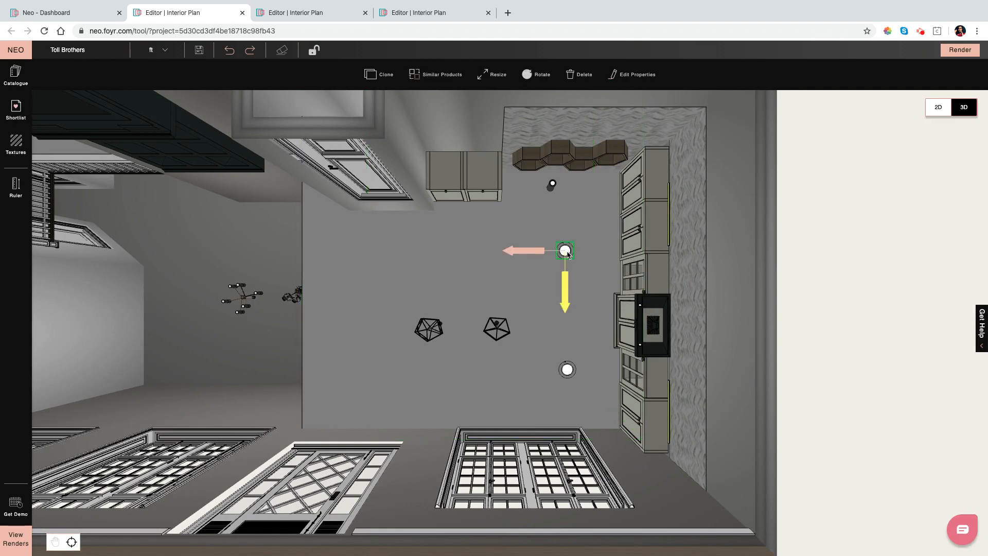
left_click(370, 75)
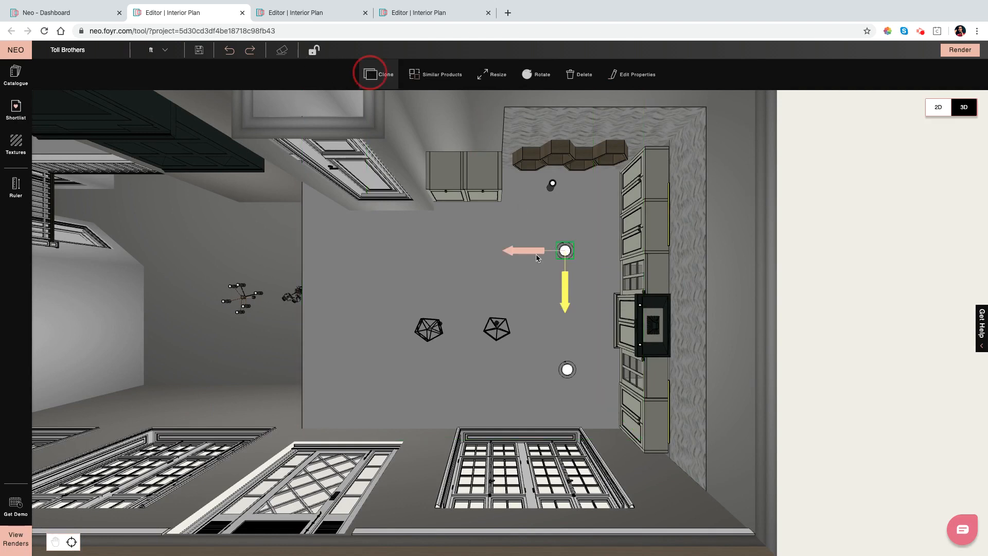
mouse_move(506, 261)
left_mouse_down()
mouse_move(406, 257)
mouse_move(377, 240)
mouse_move(376, 249)
left_mouse_up()
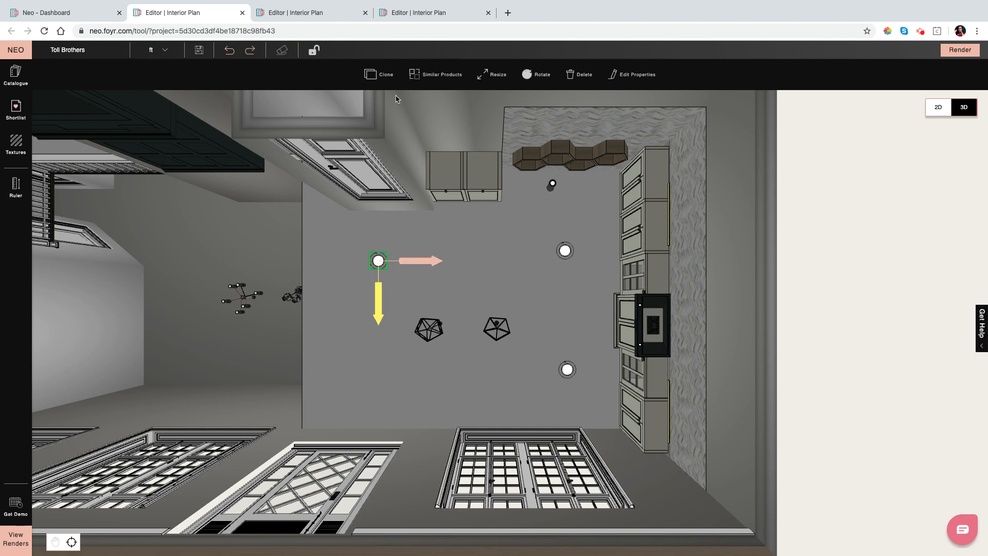
Clone the copied recessed light and place it in line below it, completing a rectangle of four around the pendants
left_click(378, 76)
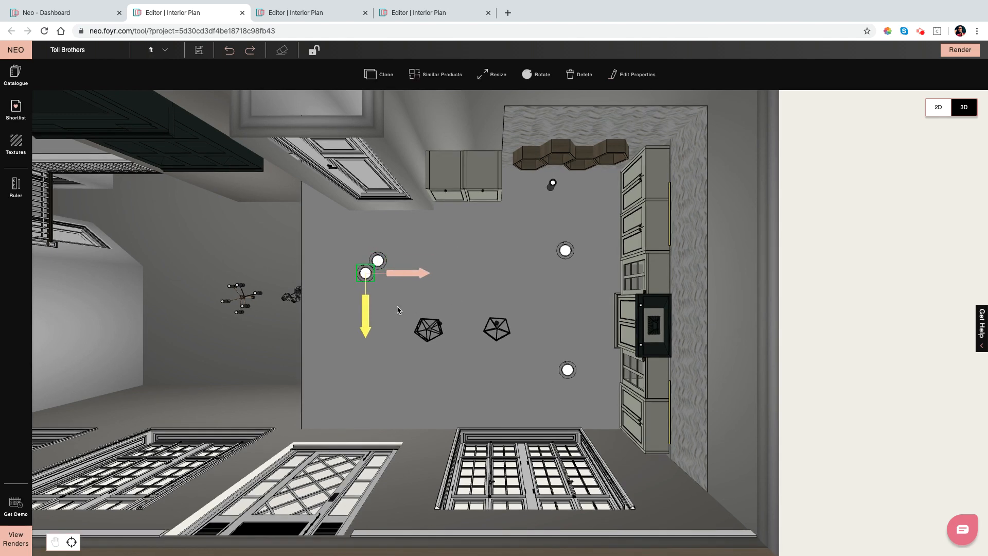
left_click_drag(365, 279, 377, 391)
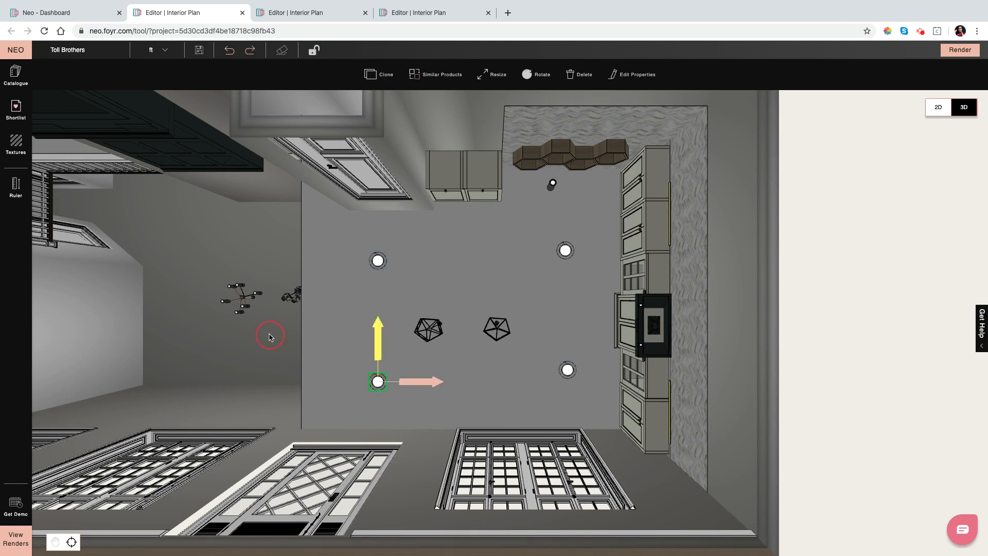
left_click(240, 258)
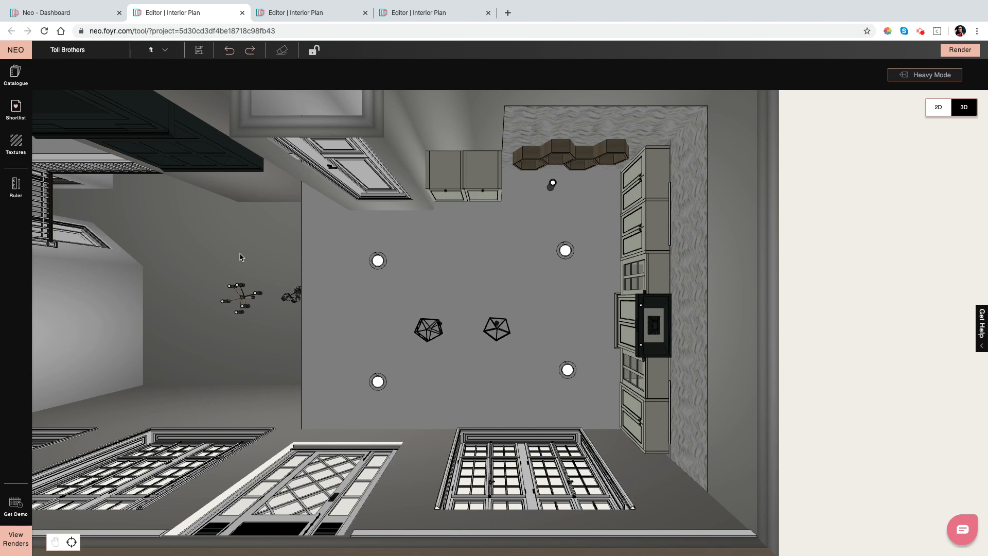
Switch to the Newsouthhome bathroom project and show its 2D floor plan with free space beside the room
left_click(422, 19)
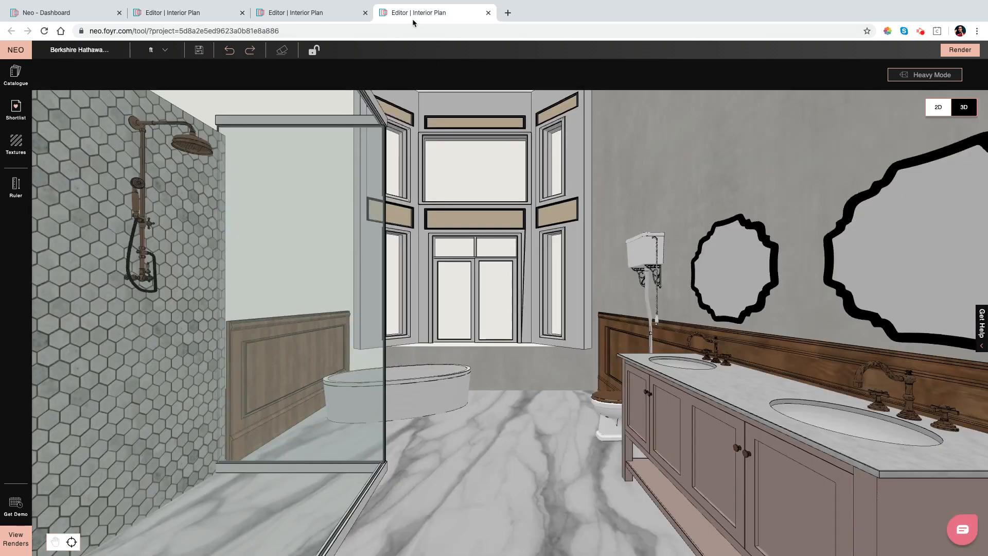
left_click(323, 13)
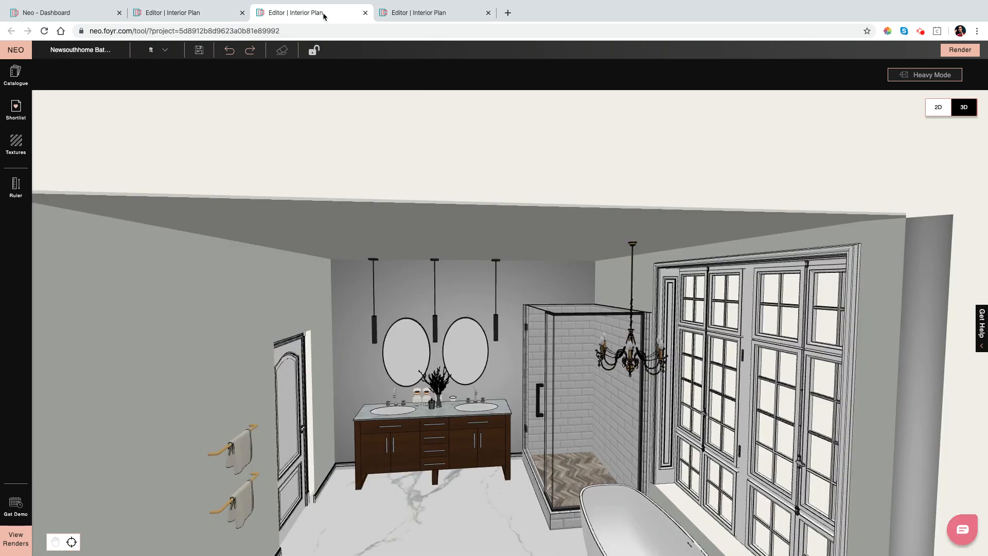
left_click(938, 108)
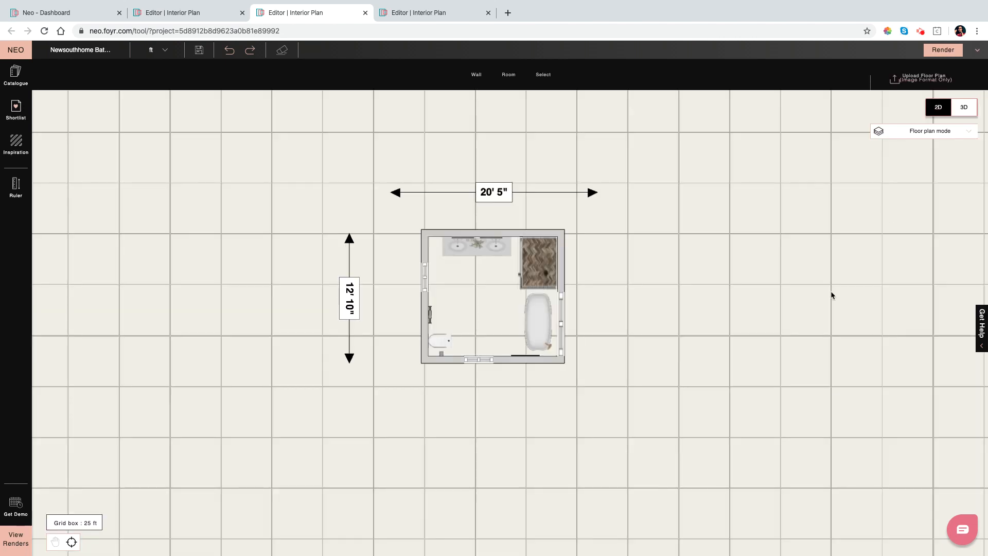
left_click_drag(772, 301, 561, 302)
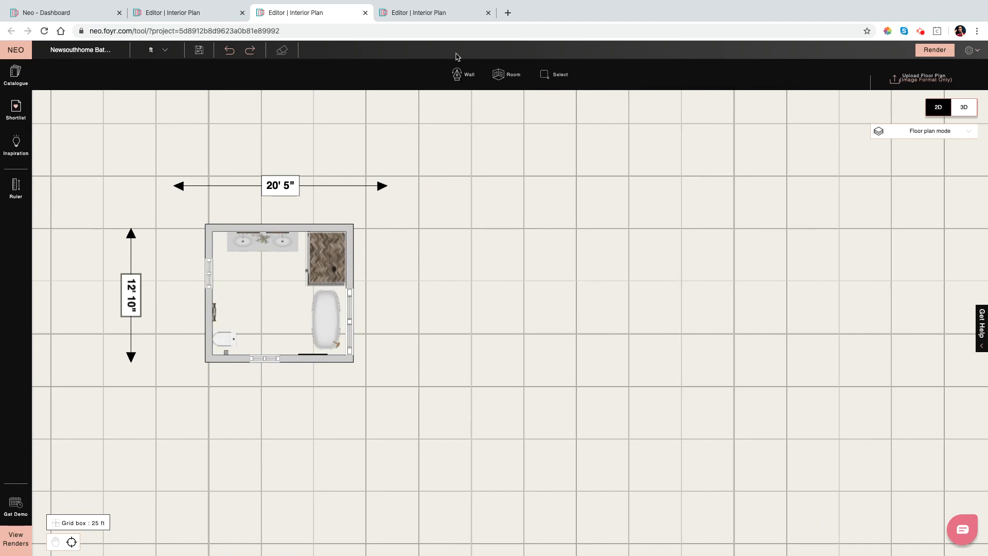
Draw a separate rectangular room in the empty grid area to the right of the bathroom
left_click(506, 76)
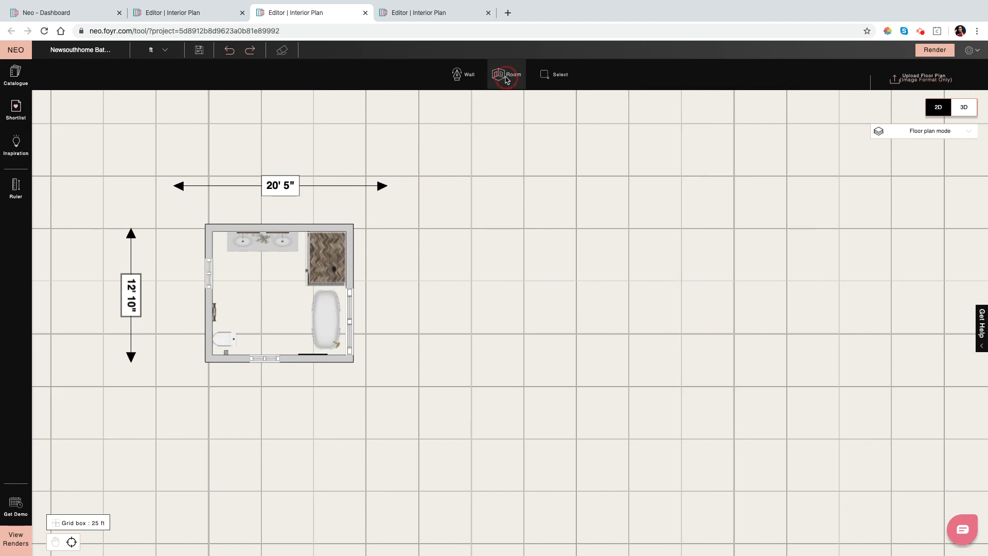
left_click_drag(520, 224, 706, 365)
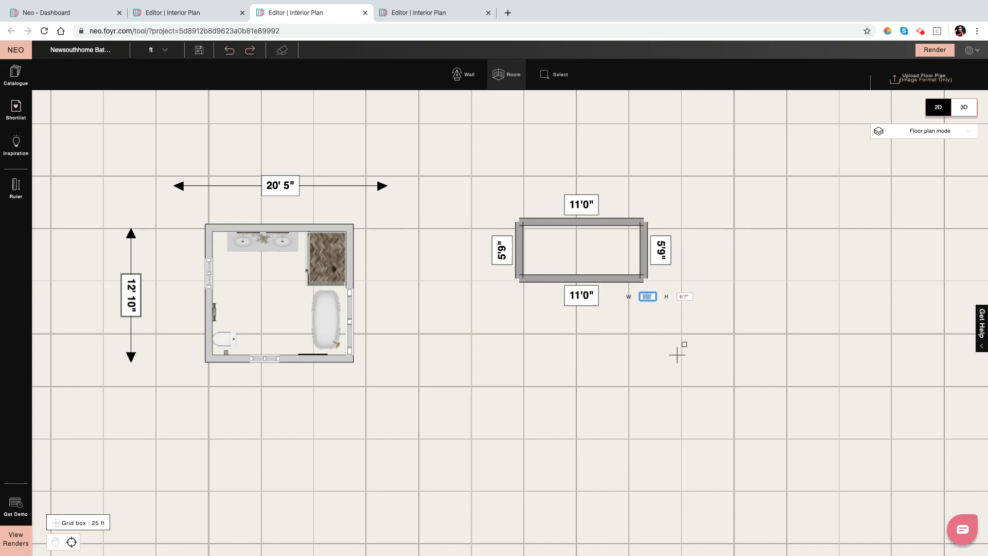
left_click(699, 369)
left_click_drag(583, 317, 533, 221)
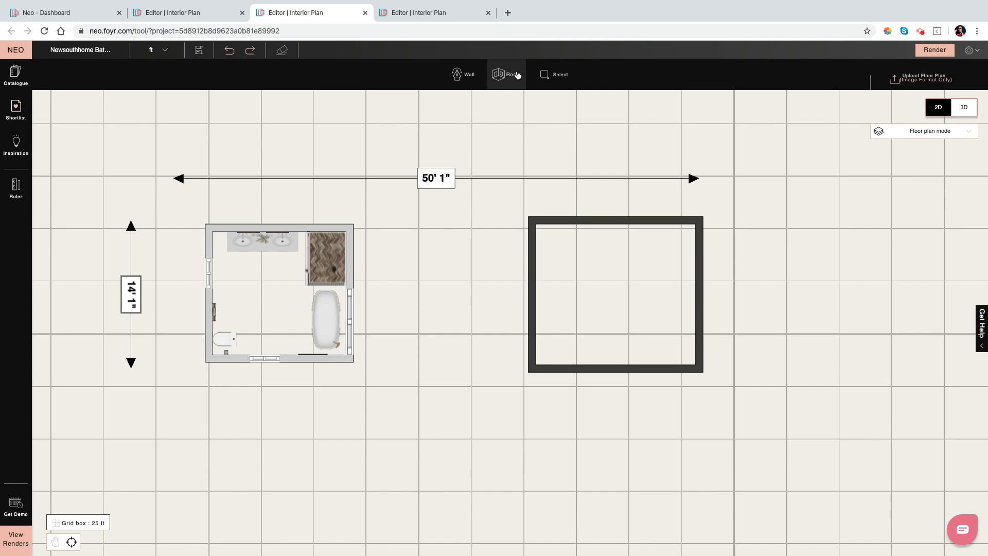
left_click(463, 74)
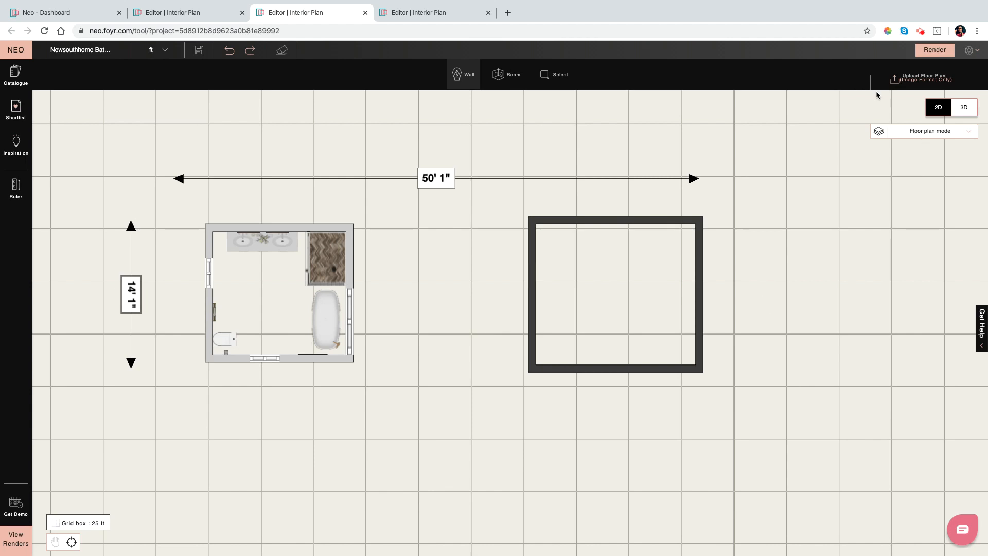
left_click(627, 74)
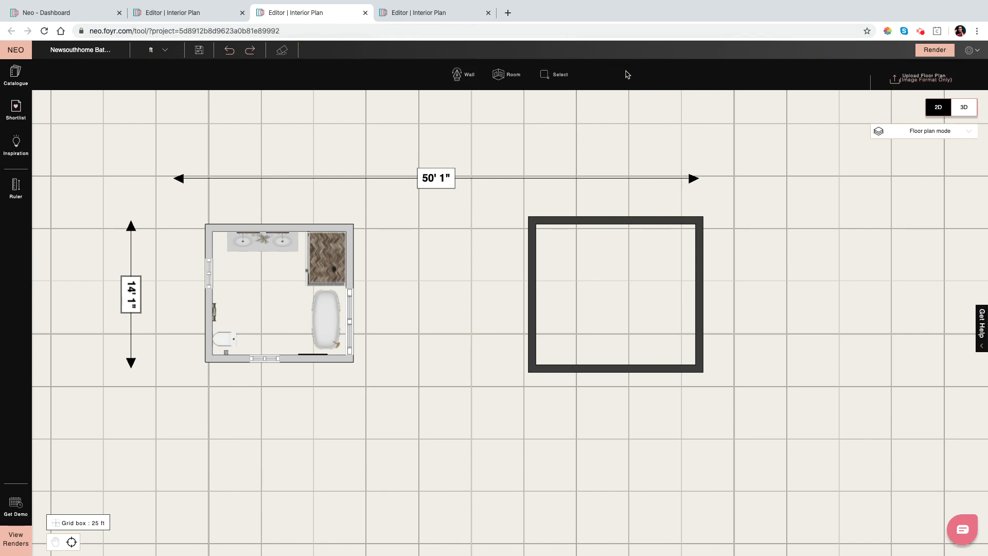
Reset the 3D view and examine the bathroom and the new empty room from above and at an angle
left_click(960, 109)
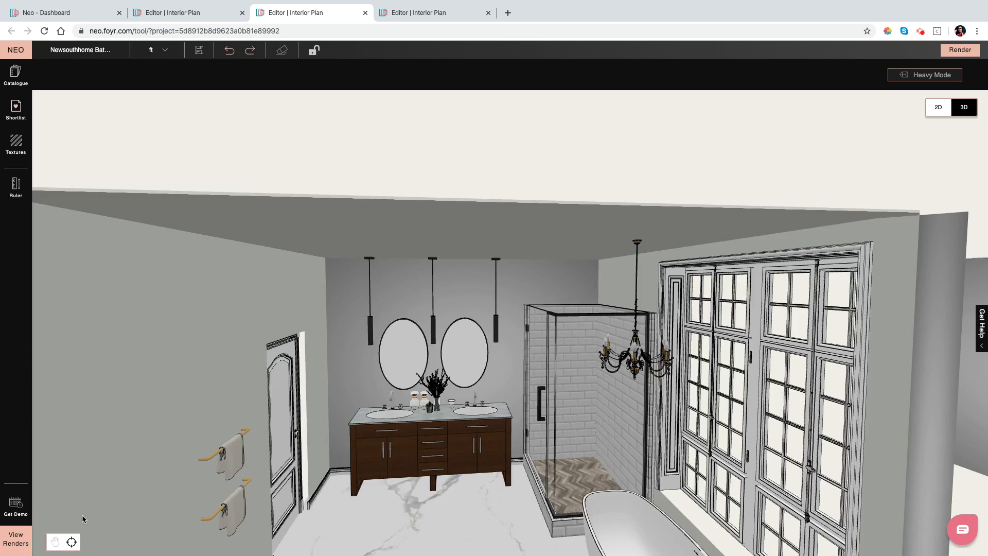
left_click(72, 542)
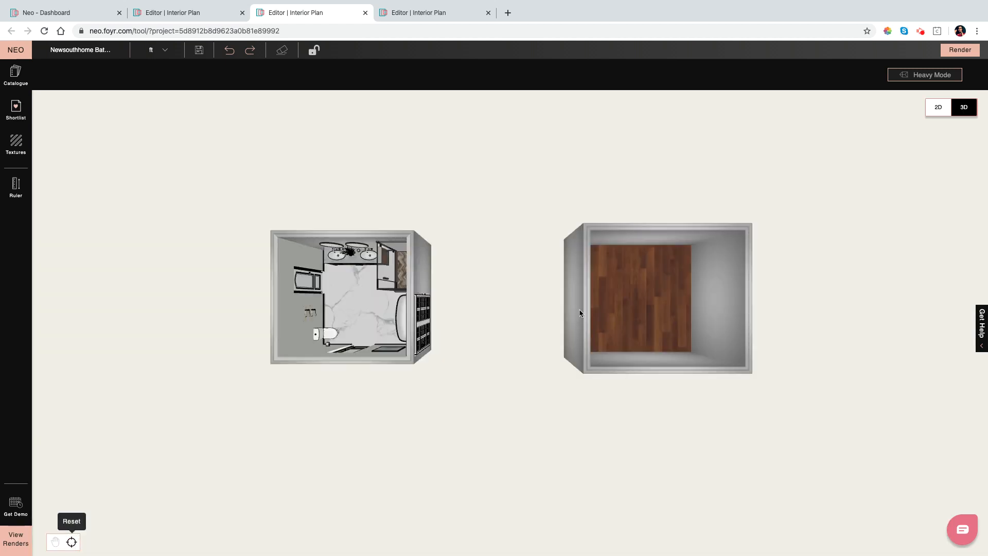
left_click_drag(640, 299, 595, 259)
left_click_drag(628, 255, 624, 330)
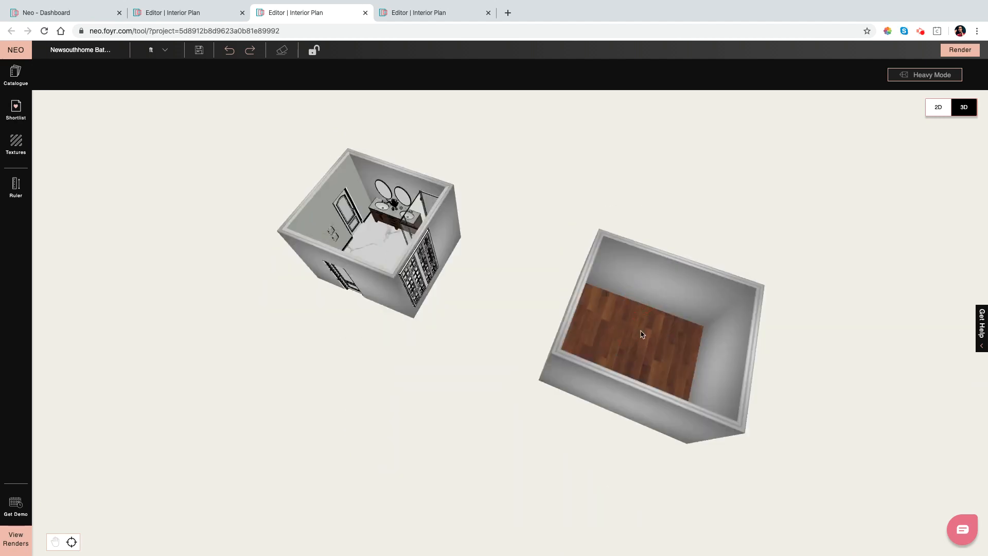
In the 2D plan, place the shortlisted Aluminium Frame Glass Awning Window in the new room's upper wall
left_click(937, 107)
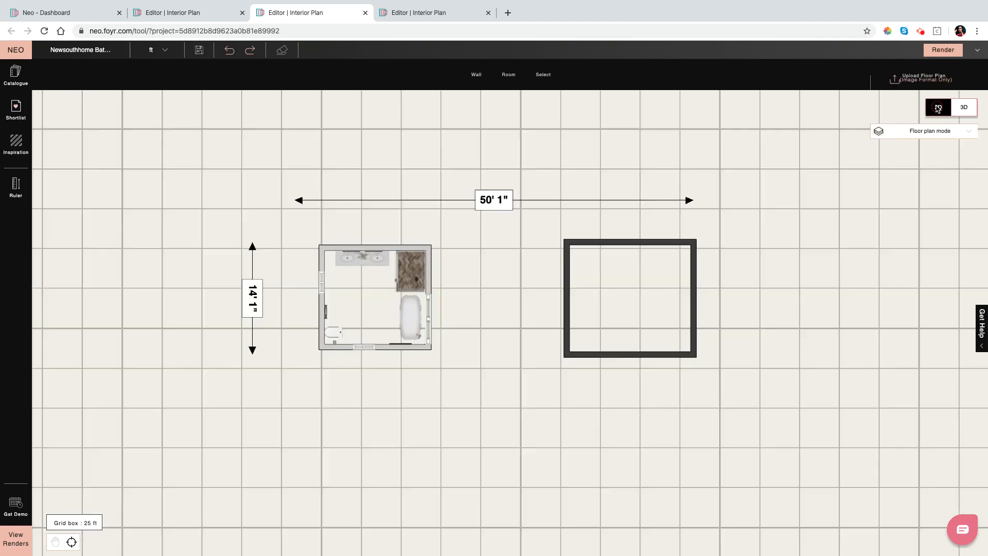
left_click(16, 81)
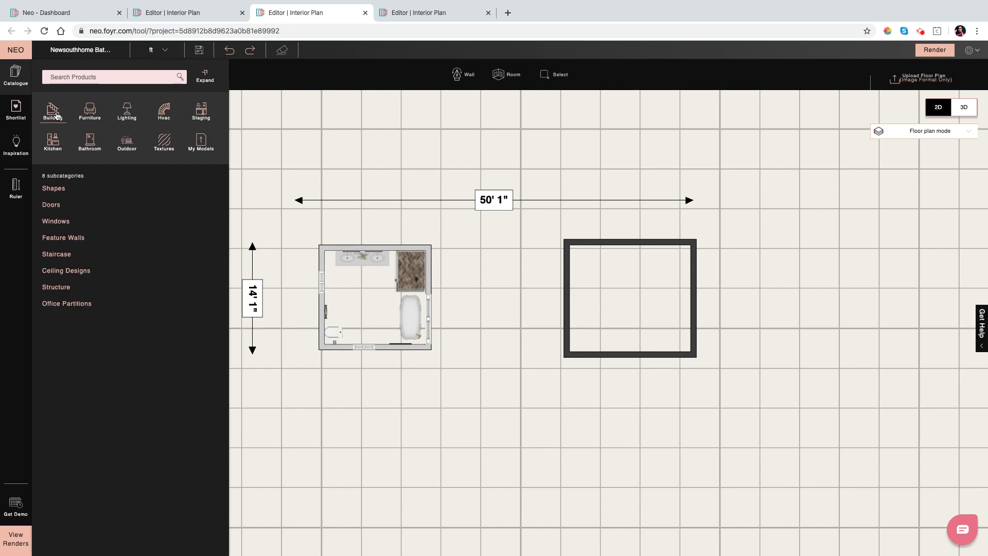
left_click(16, 109)
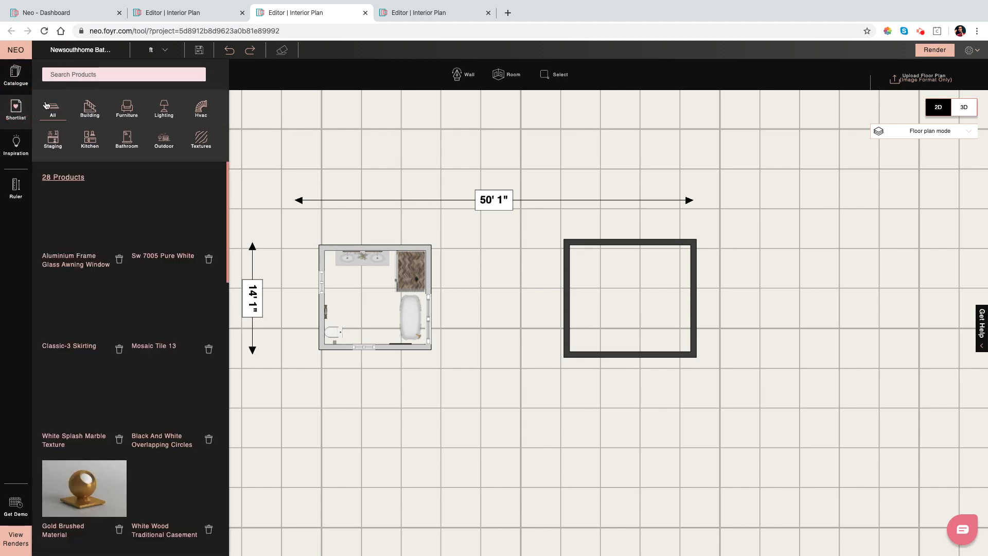
left_click(94, 109)
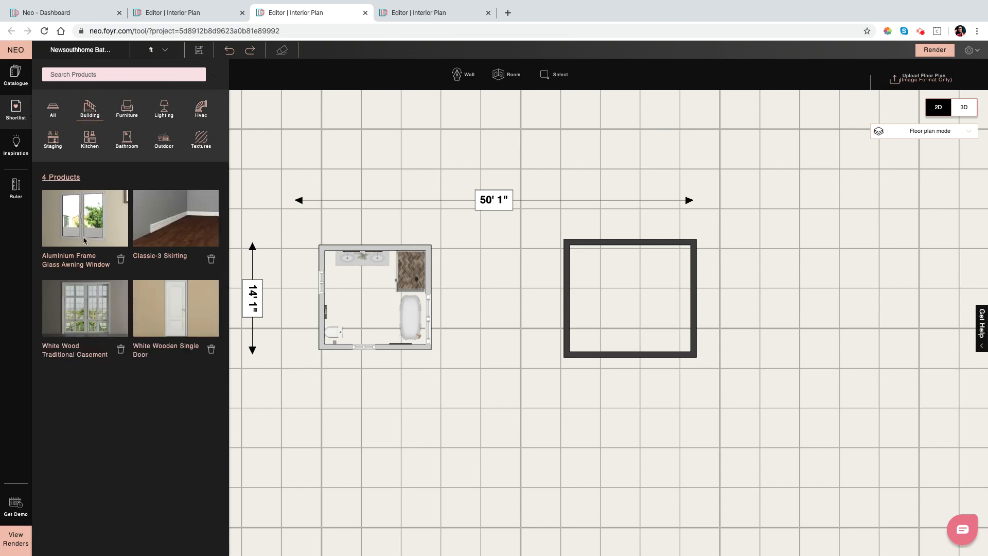
left_click(84, 203)
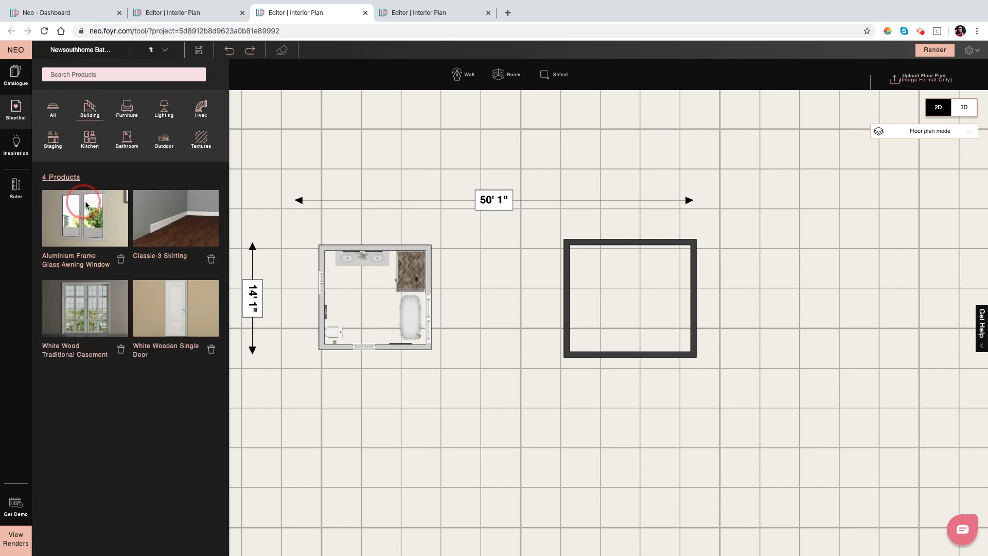
left_click(612, 247)
Place the shortlisted White Wooden Single Door in the new room's lower wall, near its left corner
left_click(172, 299)
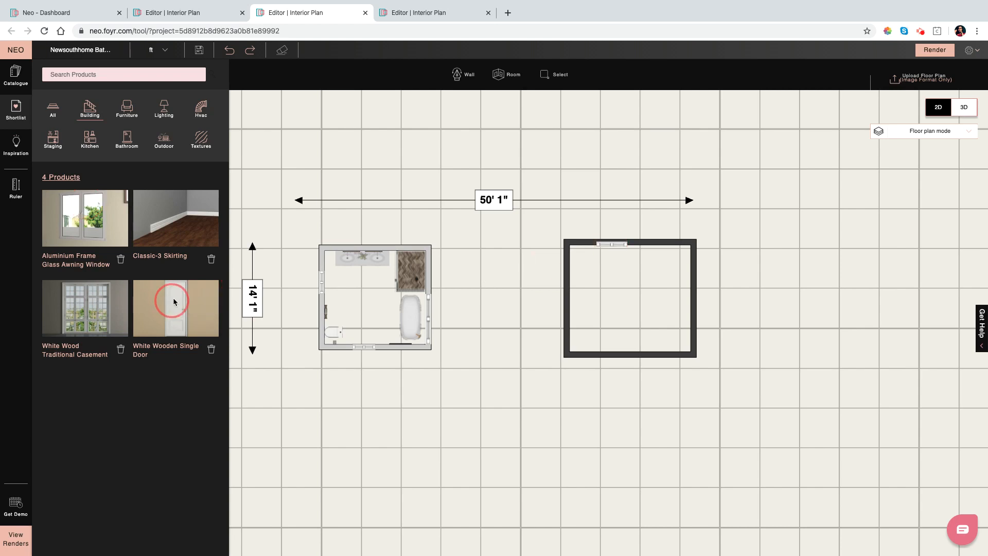
left_click(588, 358)
Set the Aluminium Frame Glass Awning Window in the new room's upper wall to be raised 3'0" from the floor
left_click(607, 247)
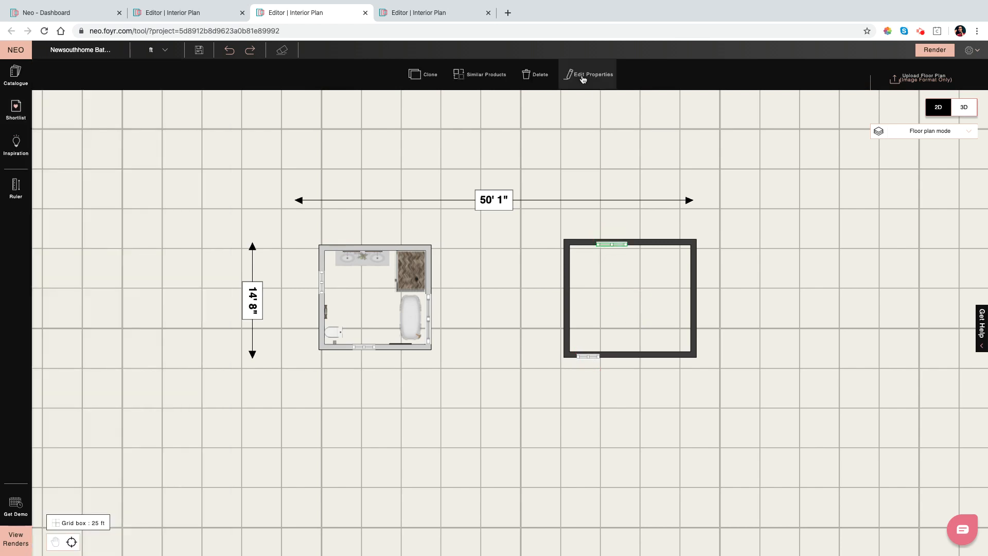
left_click(583, 77)
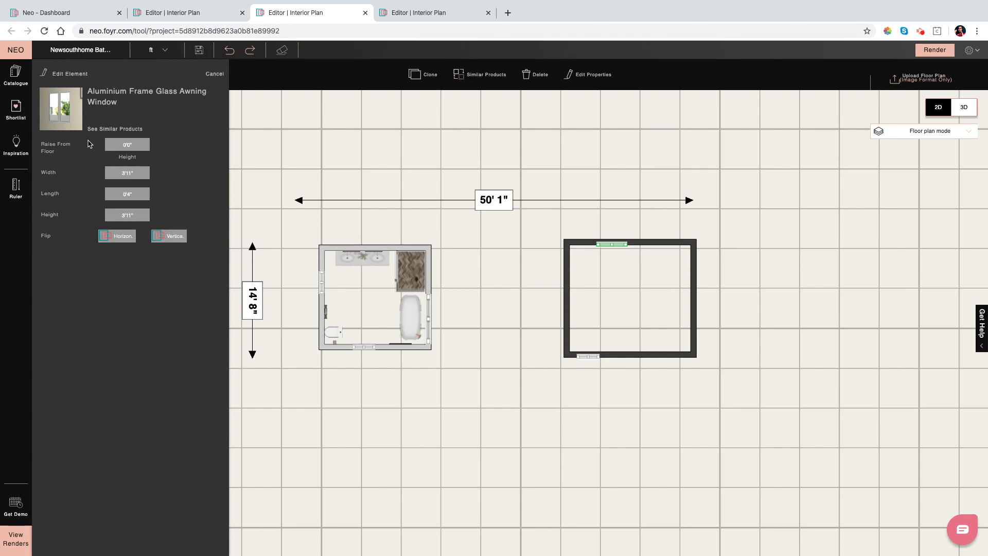
left_click(114, 143)
type("3'0\"")
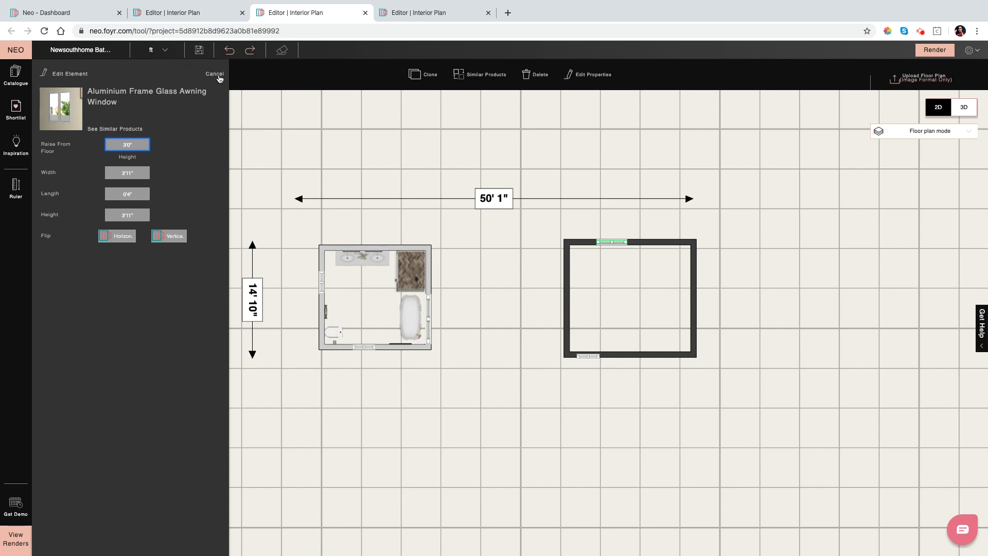
left_click(157, 50)
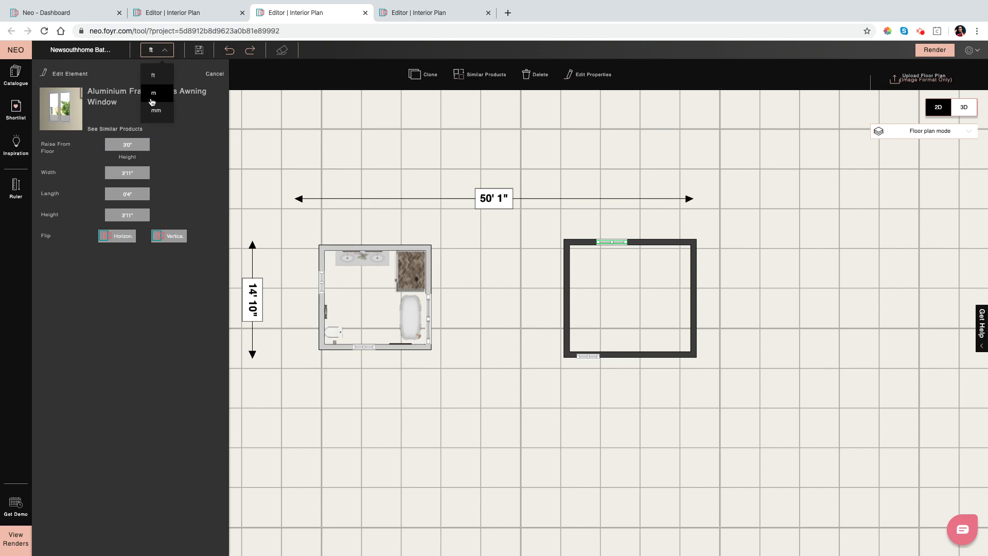
left_click(214, 75)
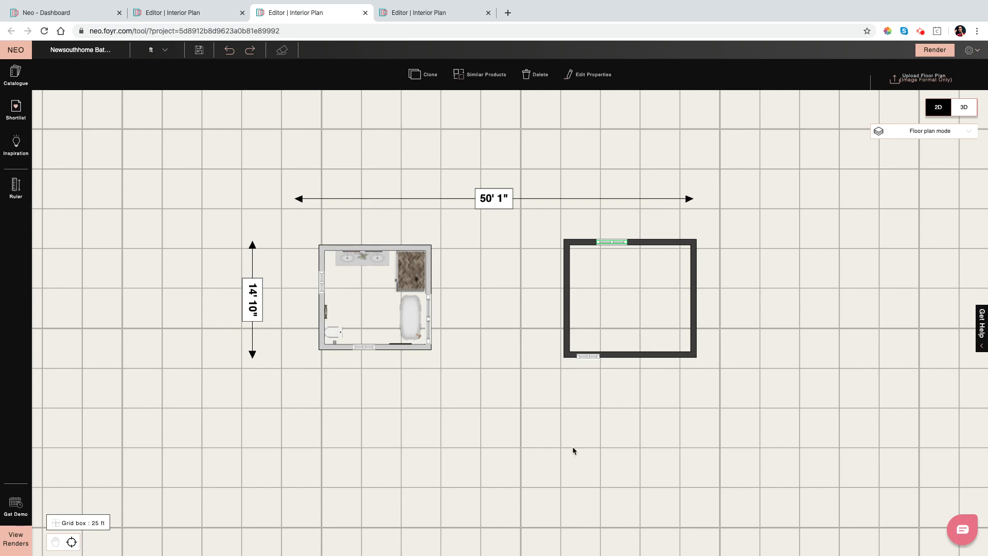
Measure a short stretch just outside the new room's lower wall with the ruler and check the door's selection
left_click_drag(589, 424, 541, 424)
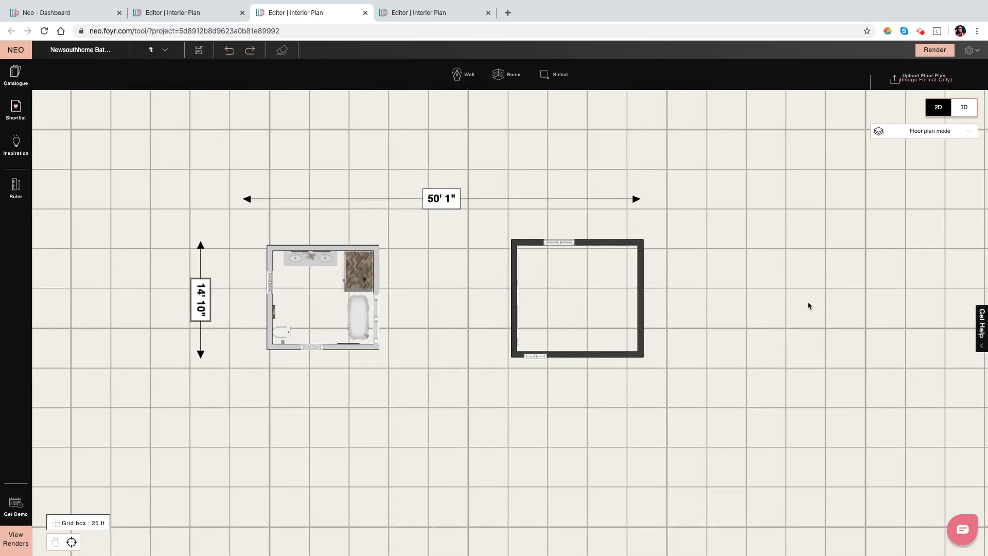
scroll(757, 264, "down", 2)
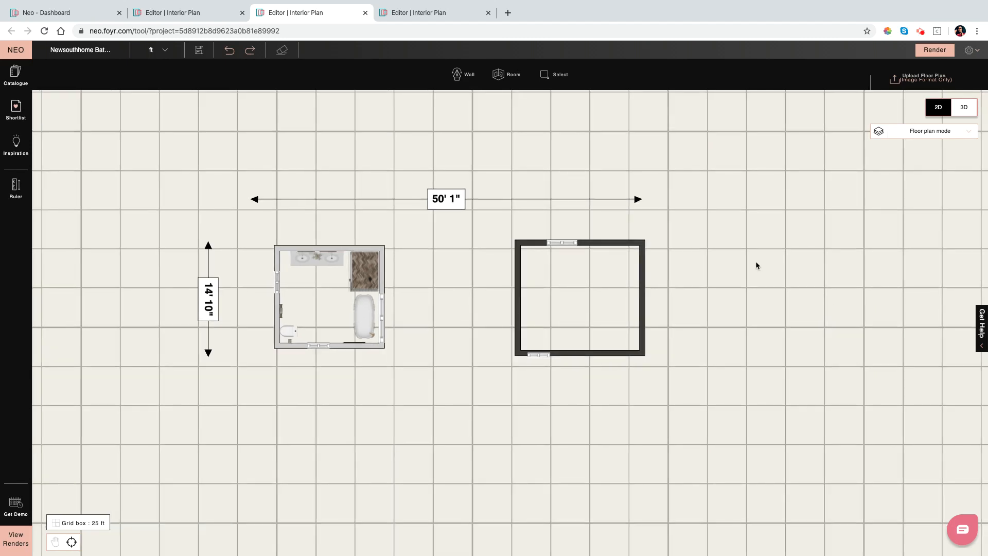
scroll(755, 263, "down", 2)
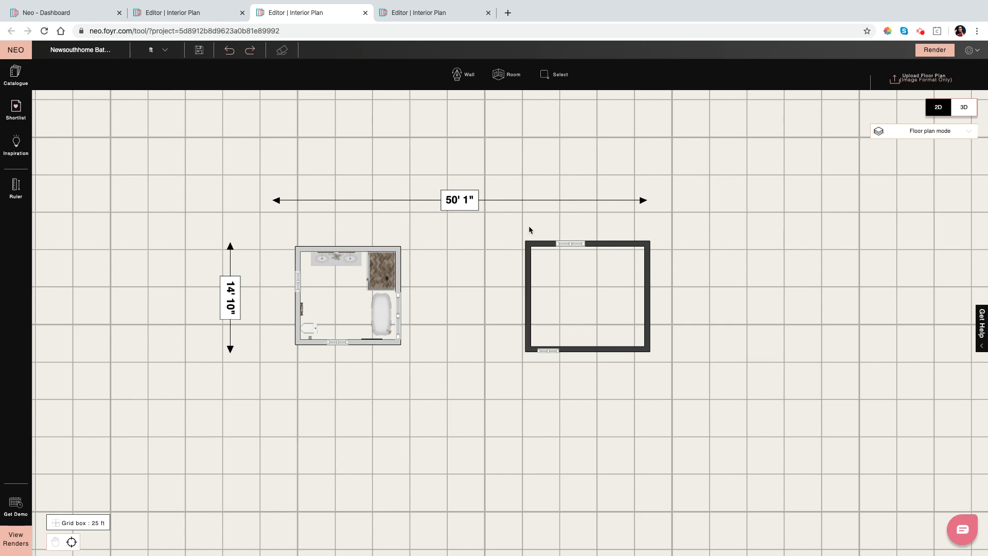
left_click(22, 188)
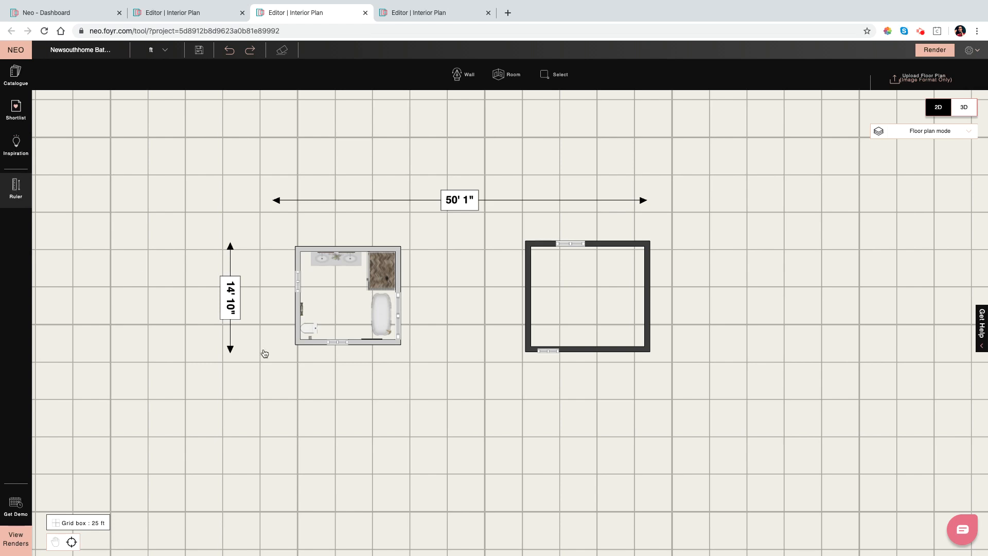
left_click_drag(532, 360, 586, 360)
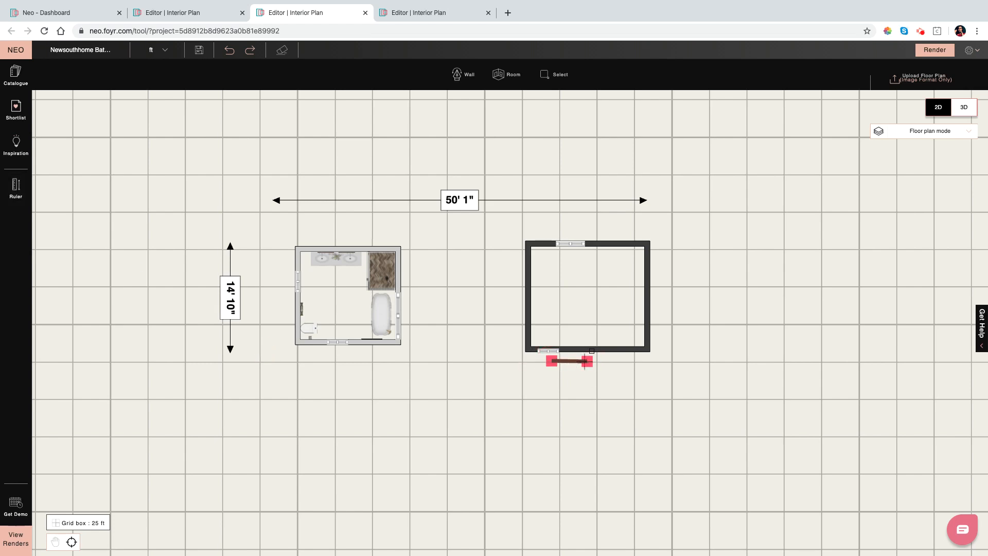
key("Escape")
left_click(549, 353)
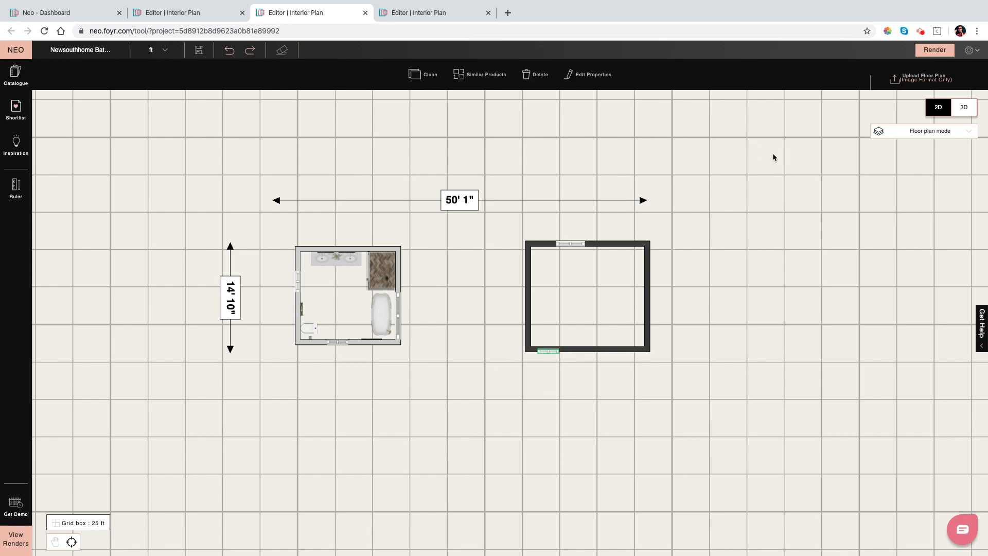
key("Escape")
Examine the new room in 3D from outside the door and from the inside, including its raised window
left_click(964, 111)
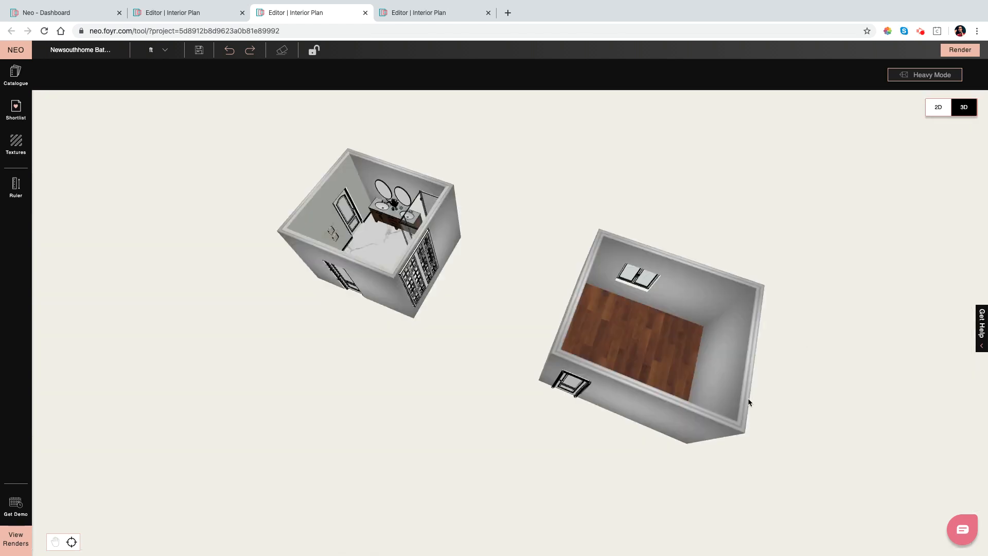
left_click_drag(710, 421, 624, 295)
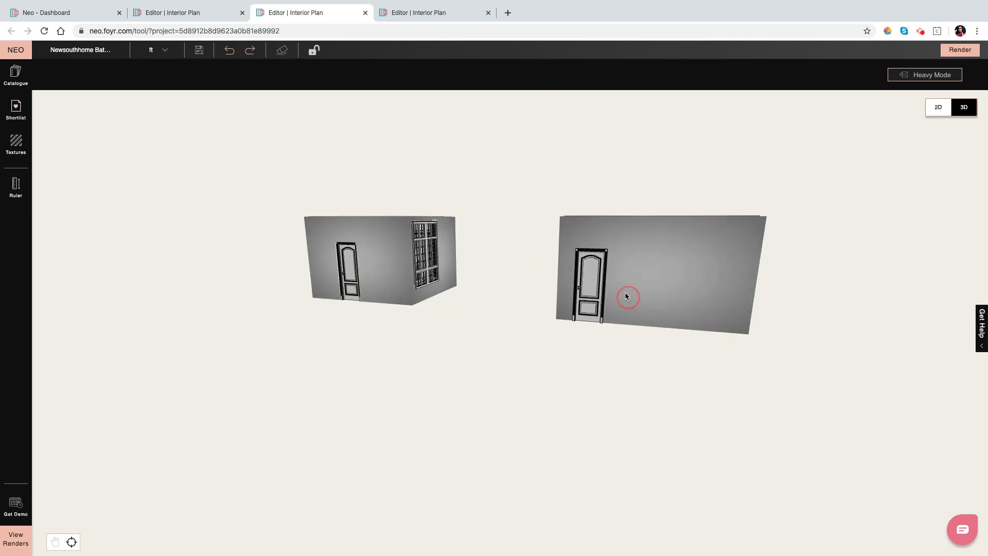
left_click(591, 288)
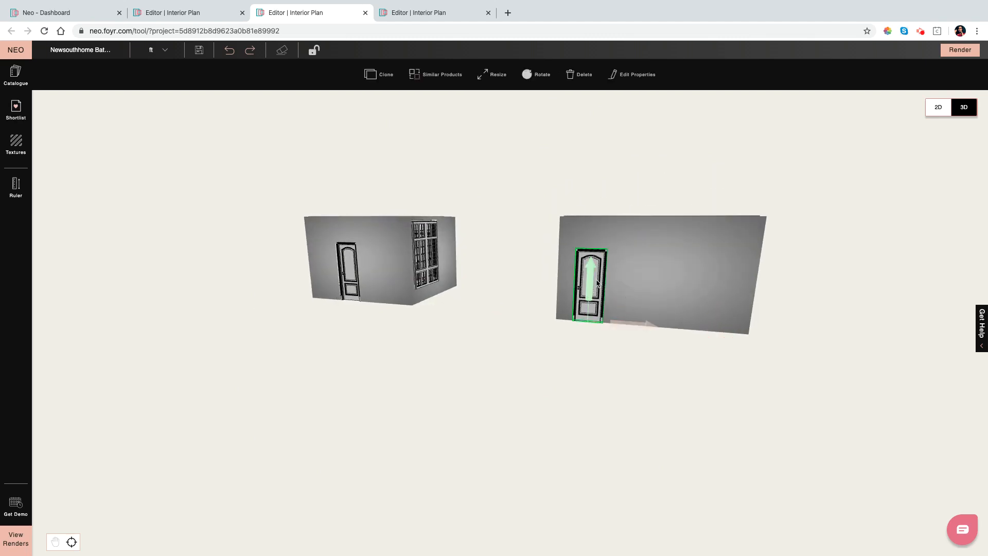
scroll(596, 282, "up", 10)
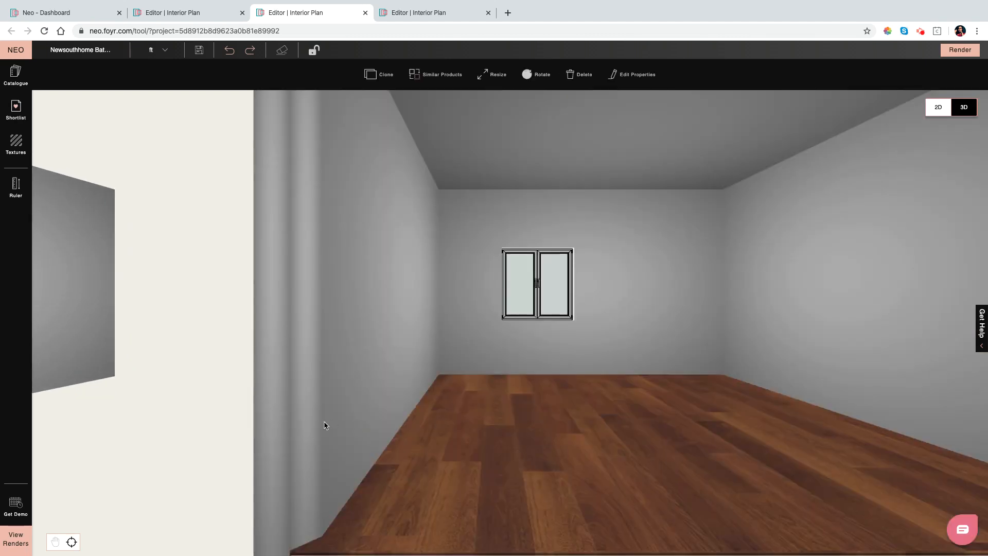
left_click_drag(360, 413, 673, 458)
scroll(672, 457, "down", 3)
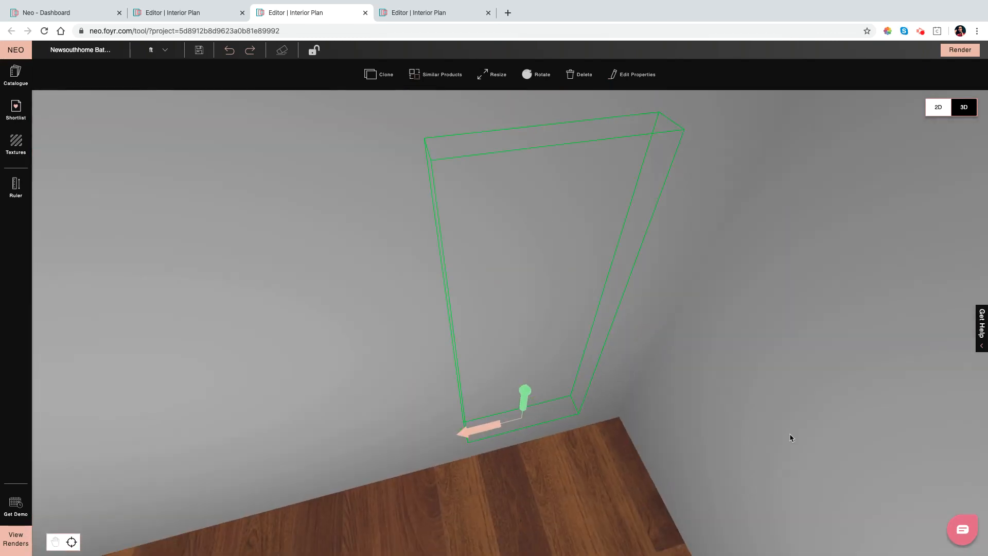
Reset the 3D view, move inside the bathroom and open the properties of its White Wooden Single Door
left_click(71, 543)
left_click(352, 327)
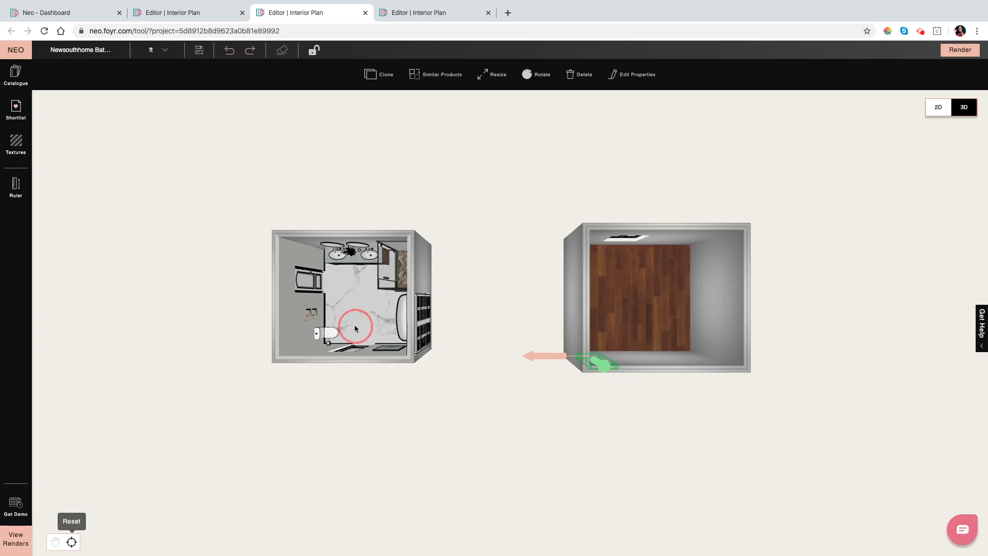
scroll(354, 325, "up", 10)
left_click_drag(448, 201, 761, 223)
left_click(413, 148)
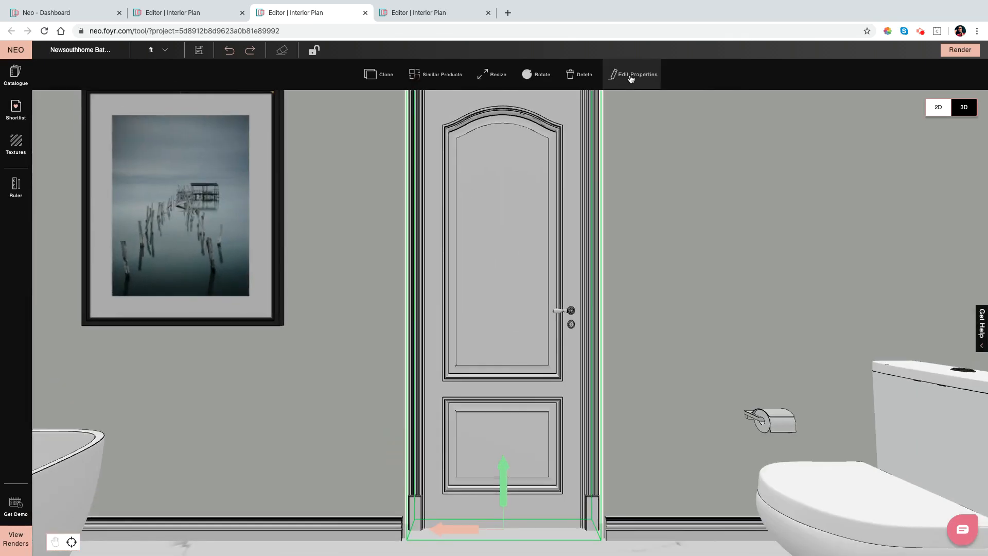
left_click(631, 77)
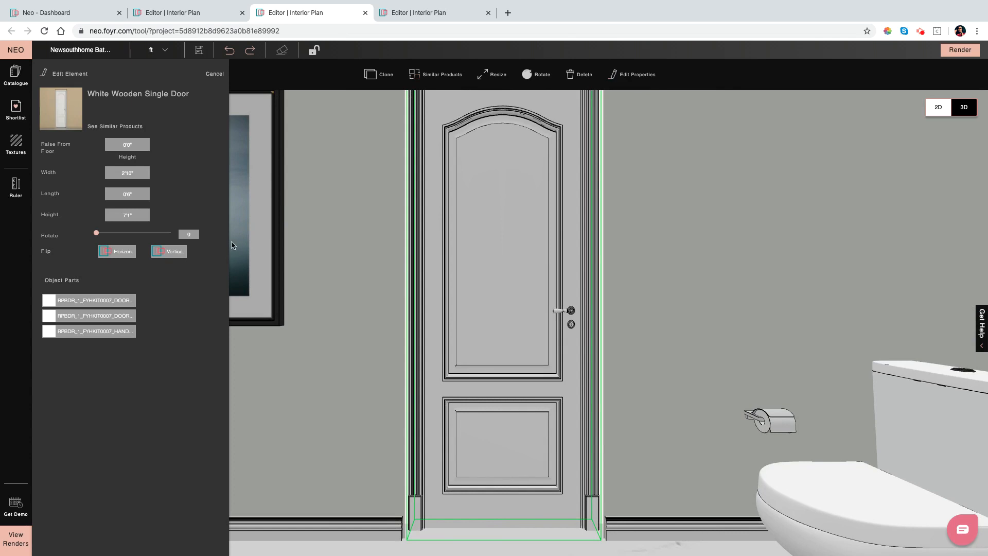
Try flipping the bathroom's White Wooden Single Door vertically and horizontally, then close its properties
left_click(174, 253)
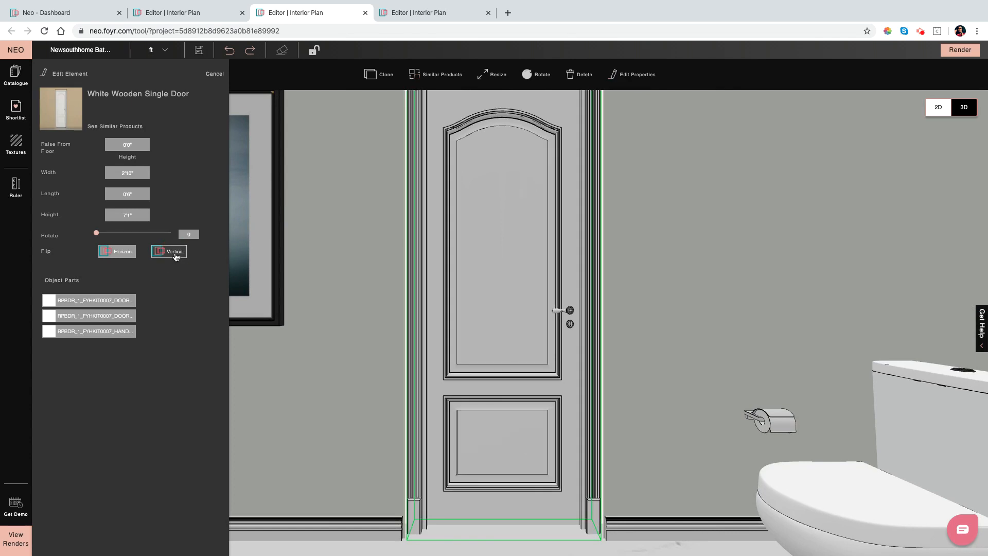
left_click(175, 255)
left_click(116, 257)
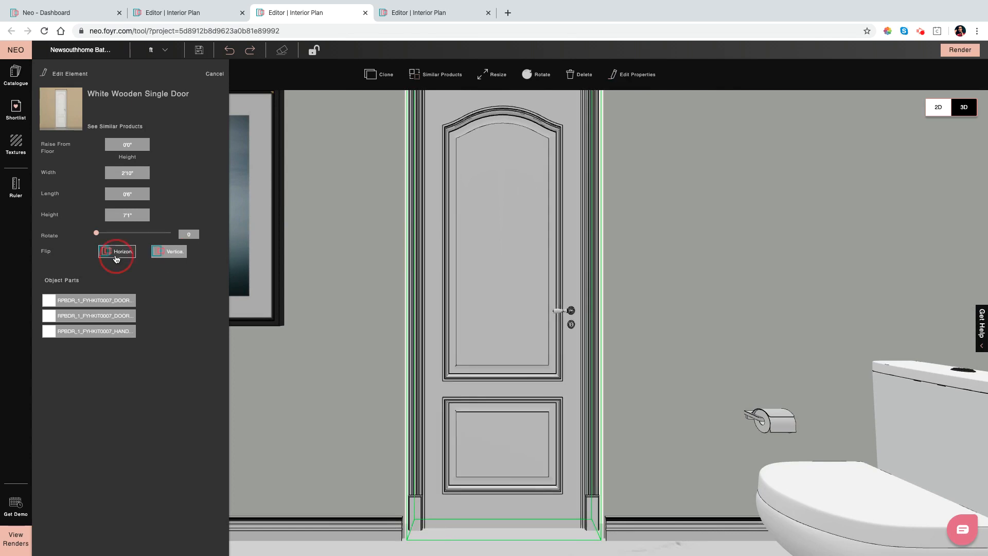
left_click(122, 256)
left_click(122, 256)
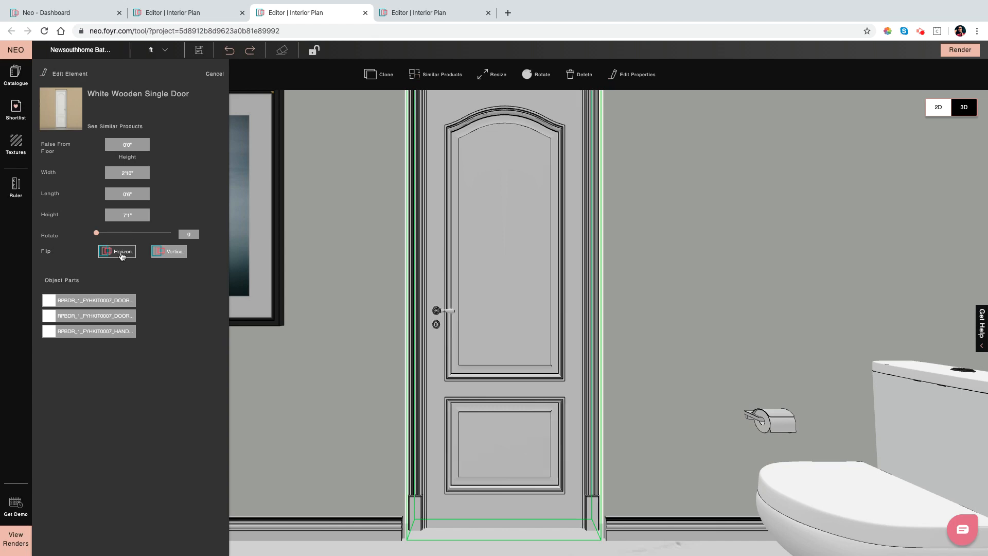
left_click(122, 257)
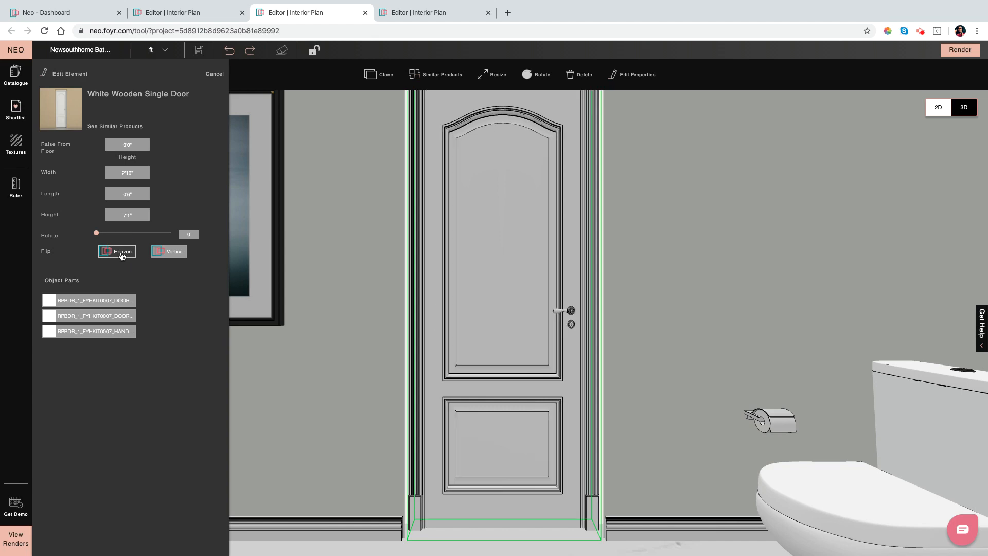
left_click(122, 255)
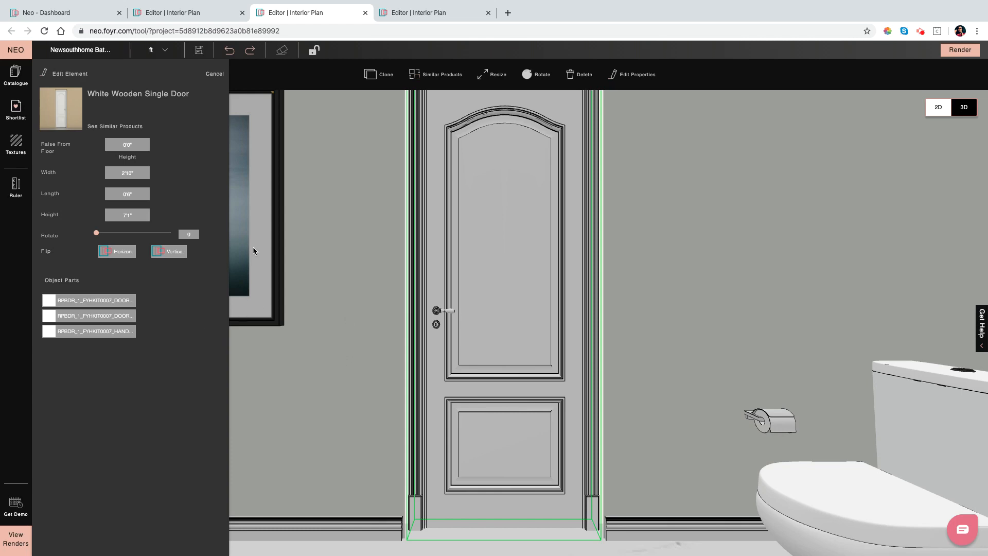
left_click(121, 253)
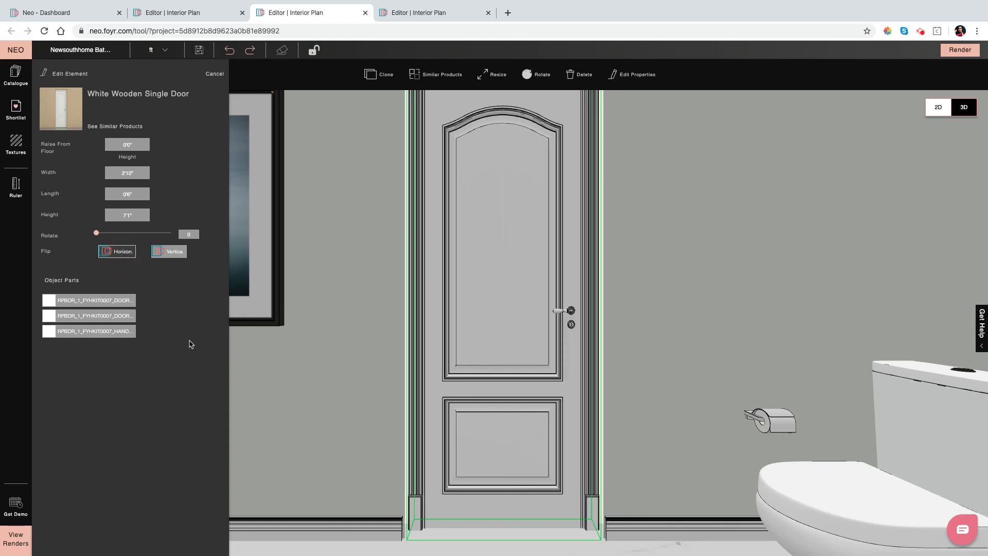
scroll(289, 399, "down", 5)
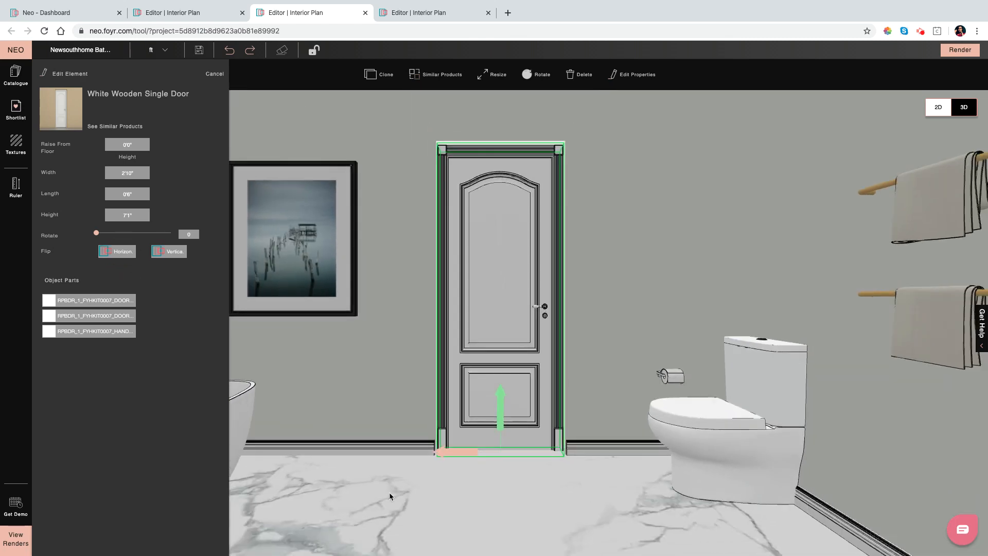
left_click(389, 491)
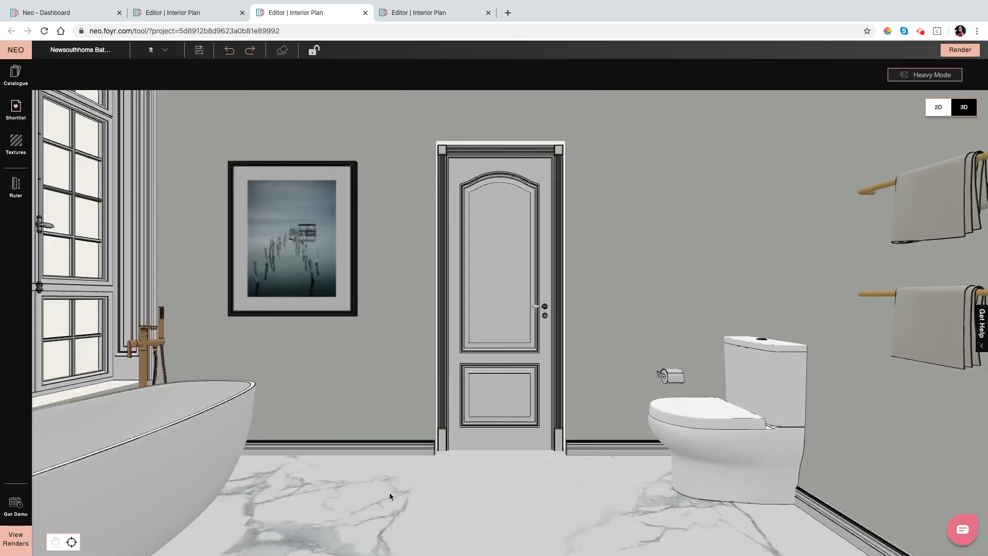
Select the bathroom's door, toilet and marble floor one after another to examine the editing options for each
left_click(507, 307)
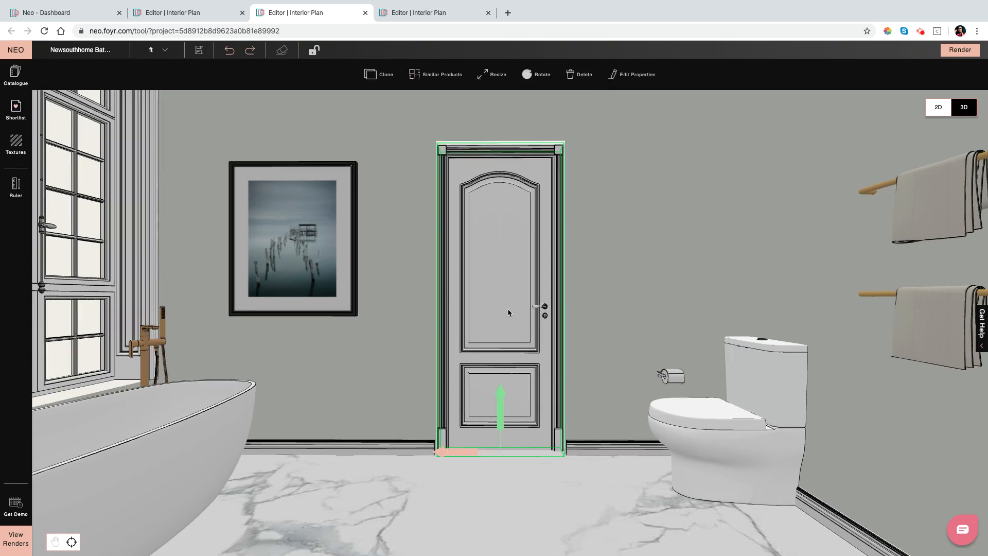
left_click_drag(733, 413, 735, 414)
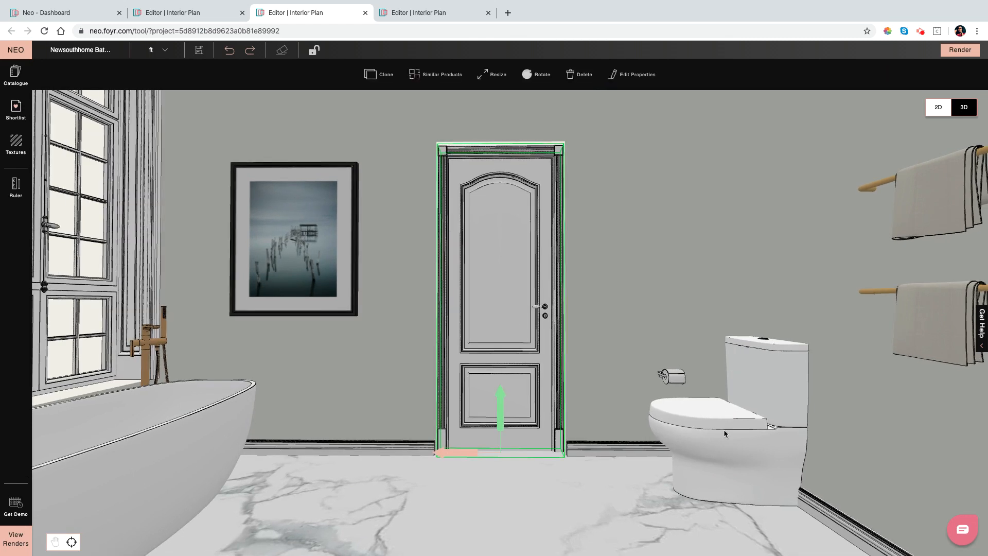
left_click(724, 433)
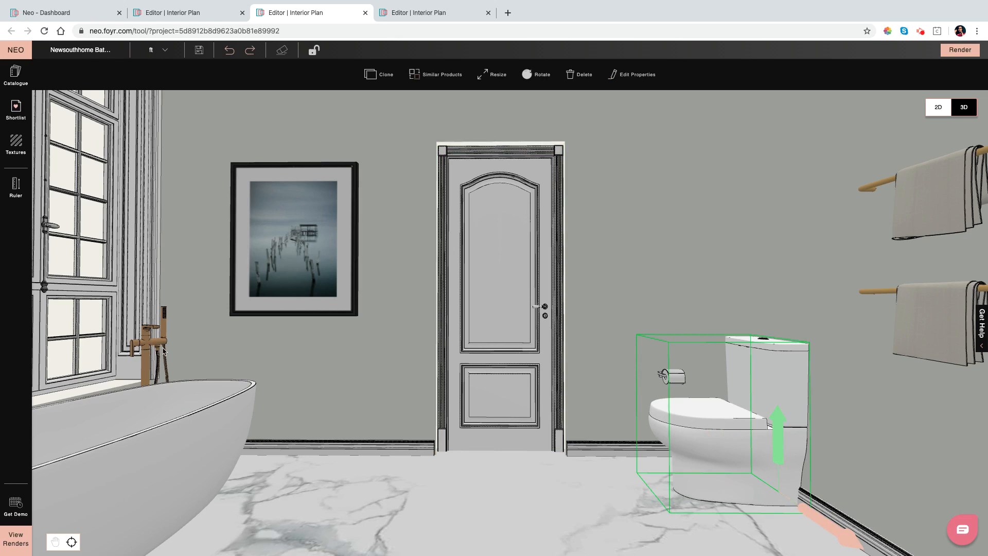
left_click(451, 511)
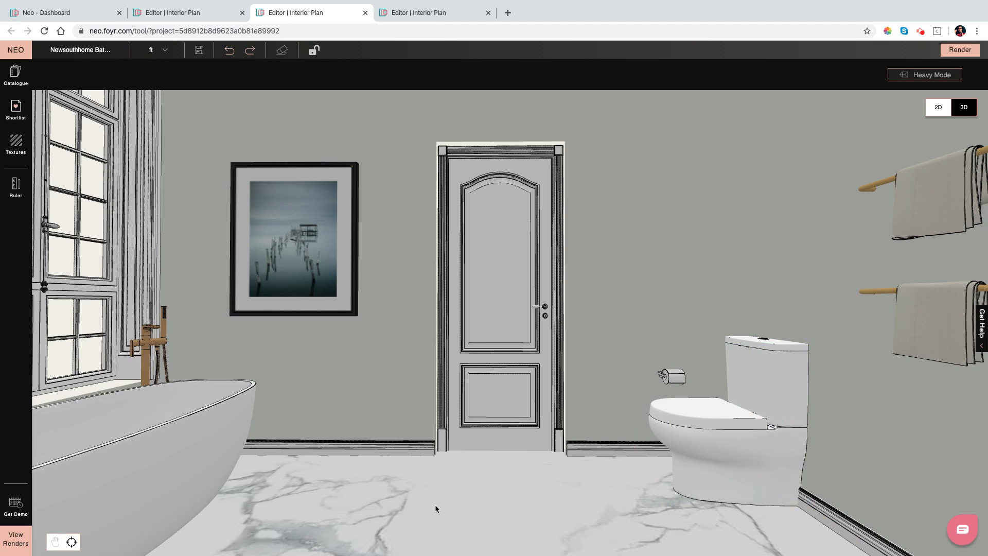
scroll(435, 509, "down", 1)
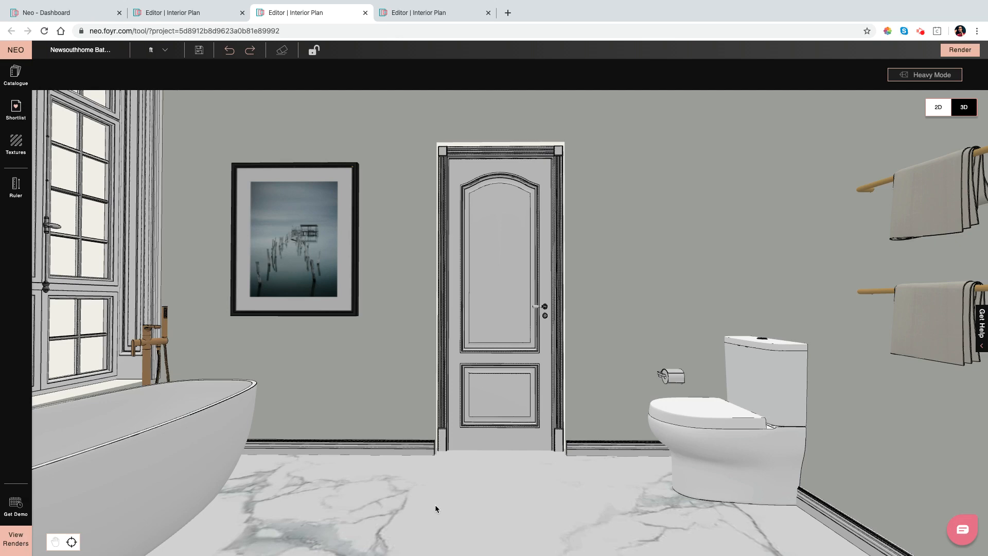
scroll(434, 504, "down", 2)
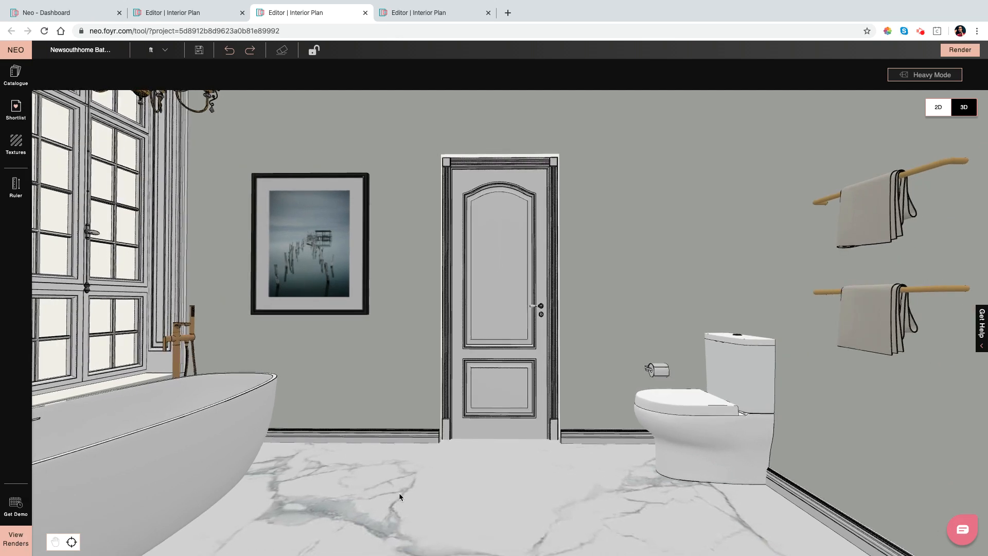
left_click(420, 494)
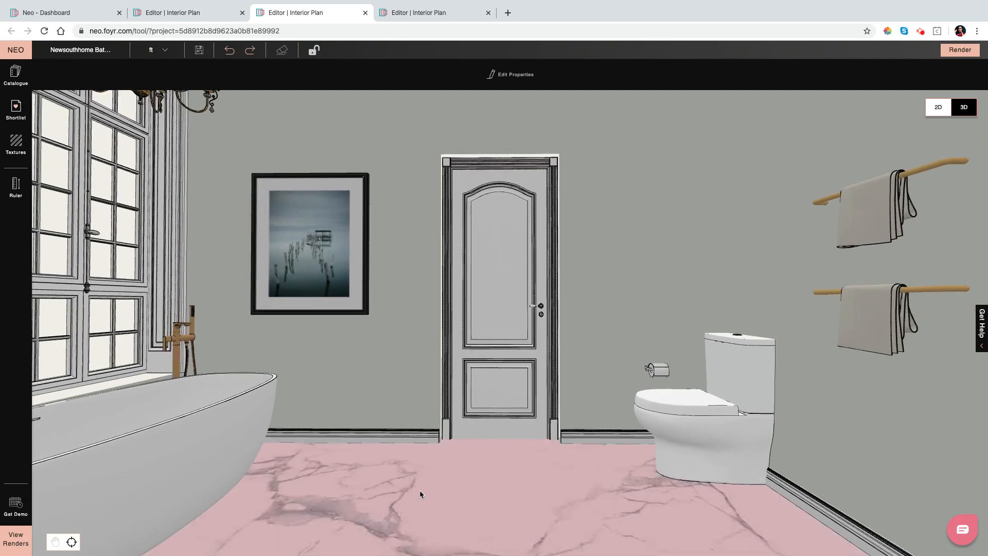
Try the uploaded glass-and-stone mosaic and black hexagon porcelain tile textures on the bathroom wall around the door
left_click(370, 353)
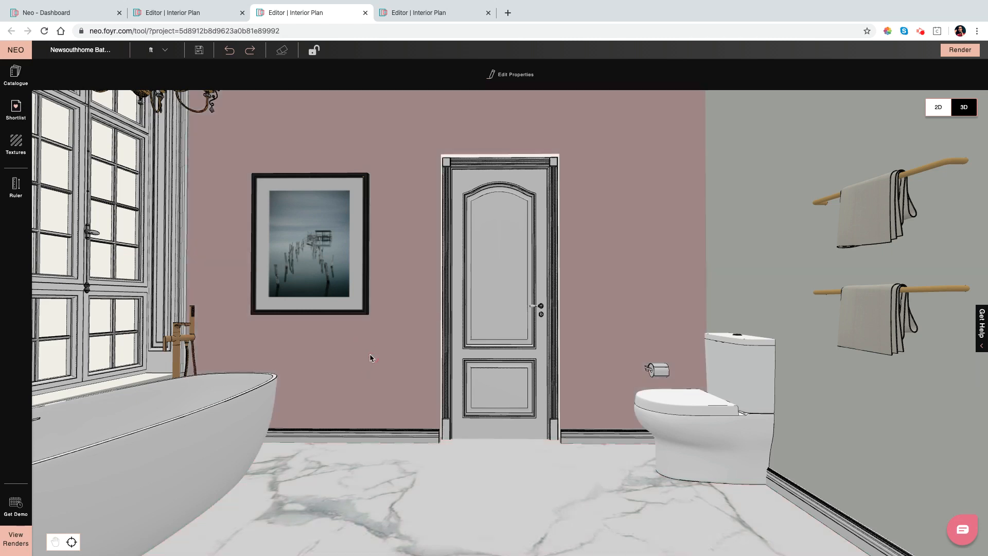
left_click(508, 74)
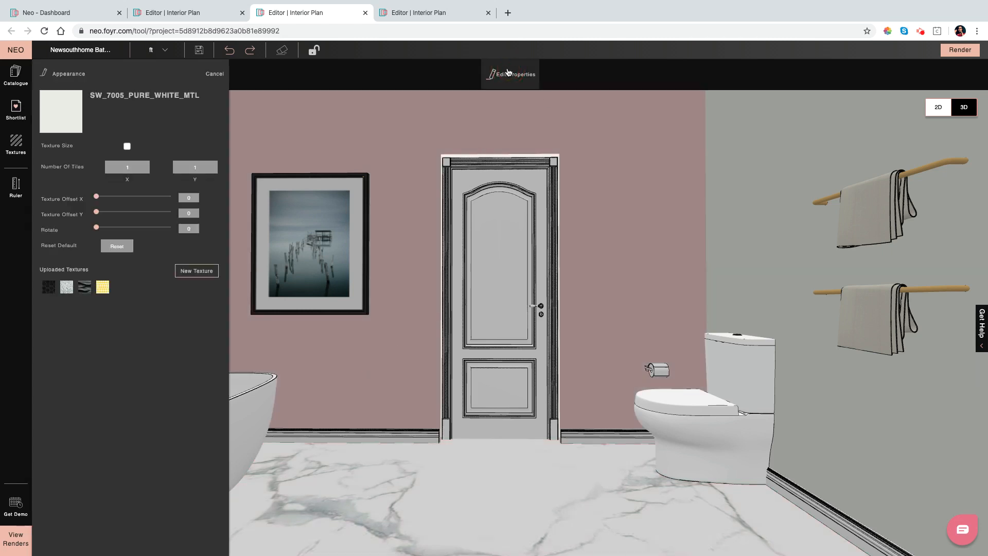
left_click(66, 287)
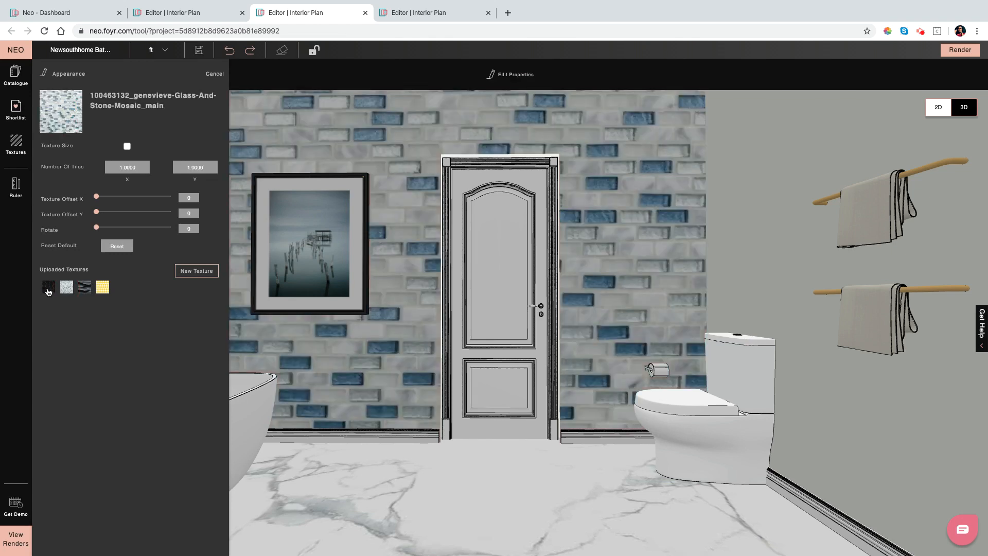
left_click(48, 288)
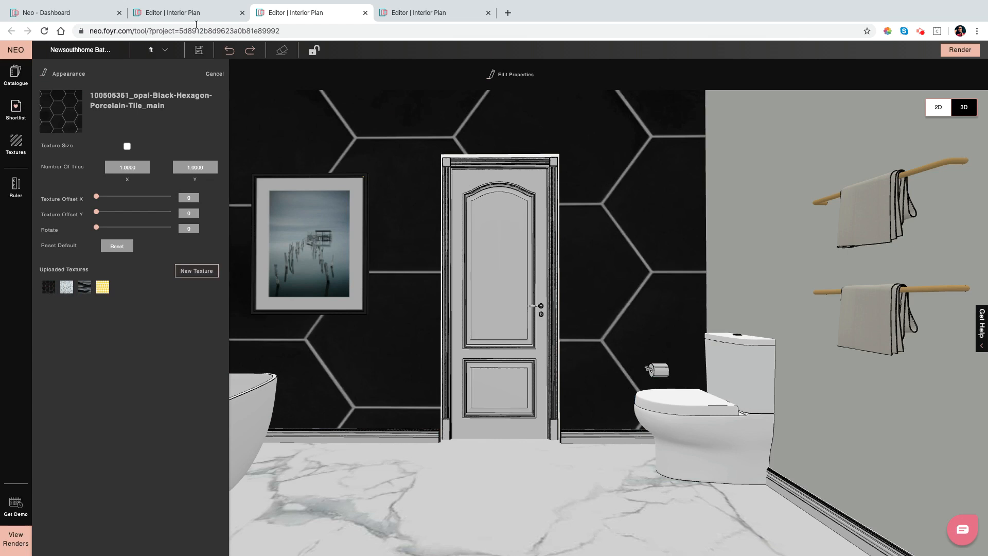
Undo both texture changes on the bathroom's door wall
left_click(229, 50)
left_click(229, 50)
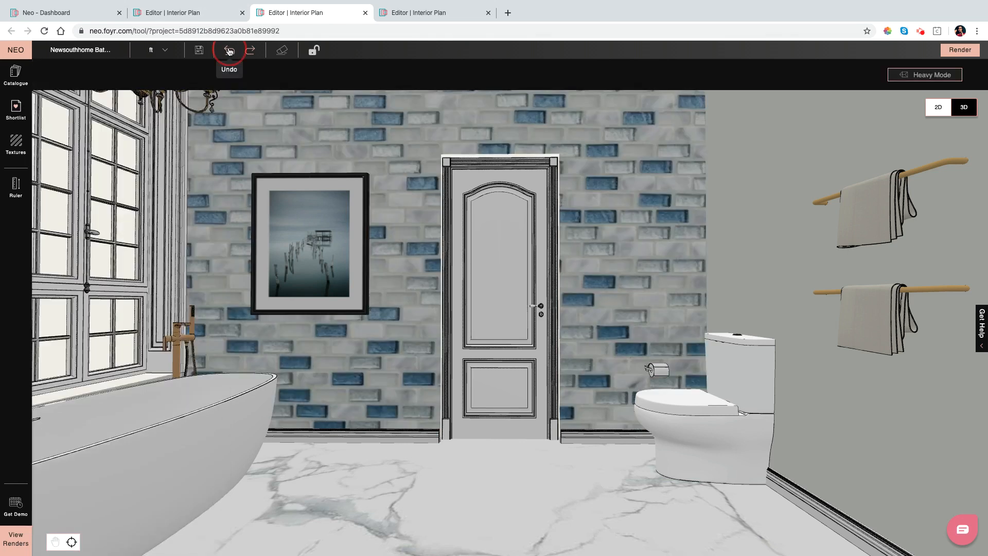
left_click_drag(419, 471, 381, 499)
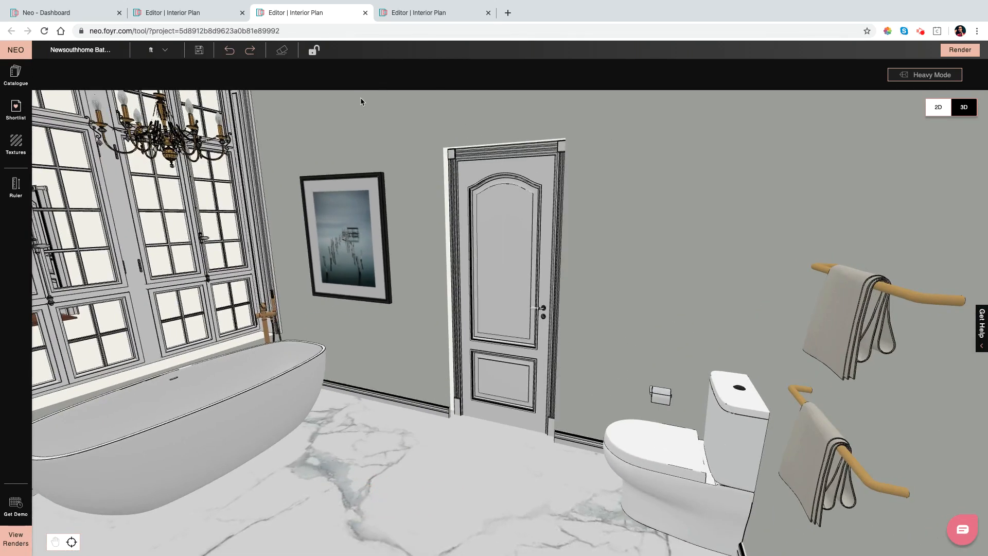
Switch to the Toll Brothers project, look around its kitchen in 3D and show the floor plan in 2D
left_click(203, 13)
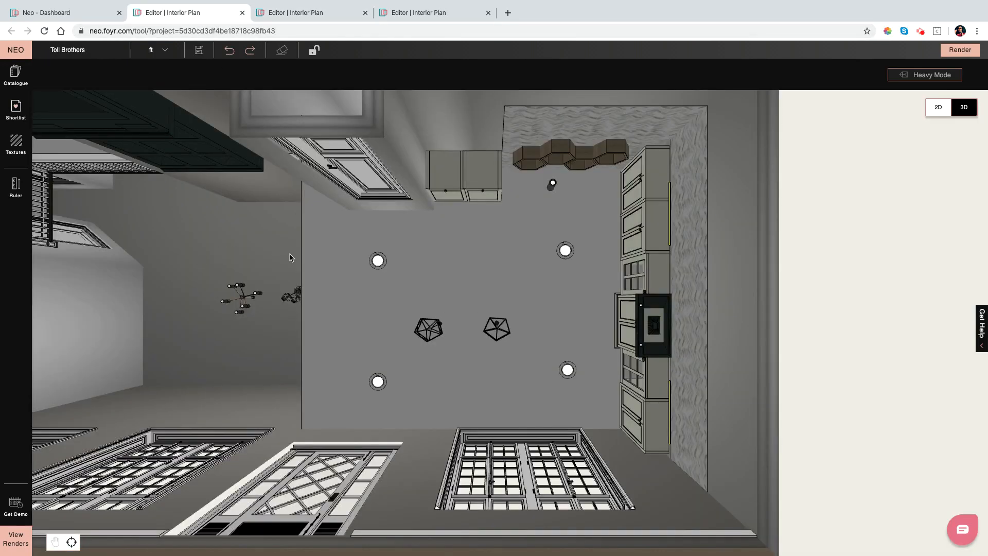
left_click_drag(292, 258, 369, 406)
left_click_drag(365, 488, 386, 420)
left_click(937, 108)
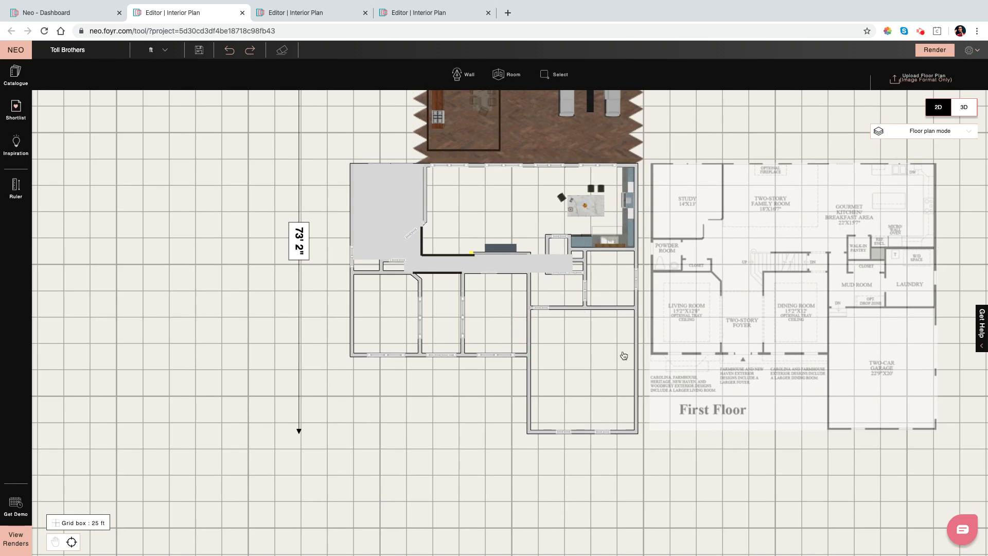
Select the wall between the garage and the dining room and review its thickness, height and length properties
left_click(506, 74)
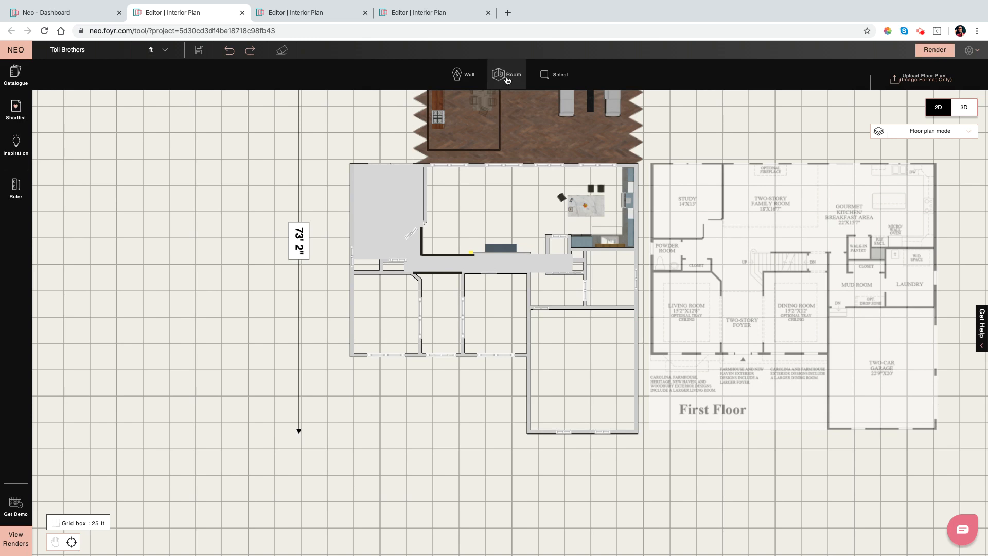
left_click(469, 76)
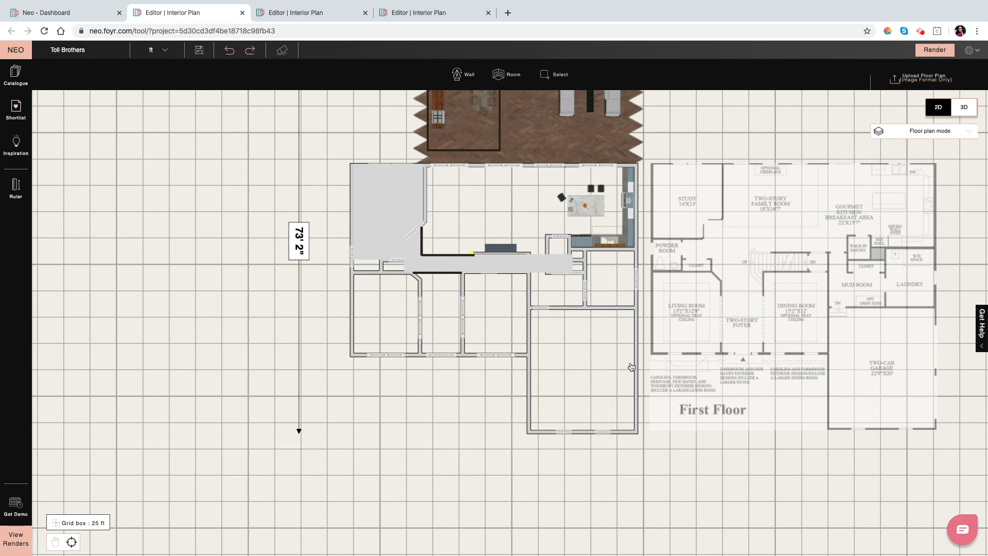
left_click(530, 333)
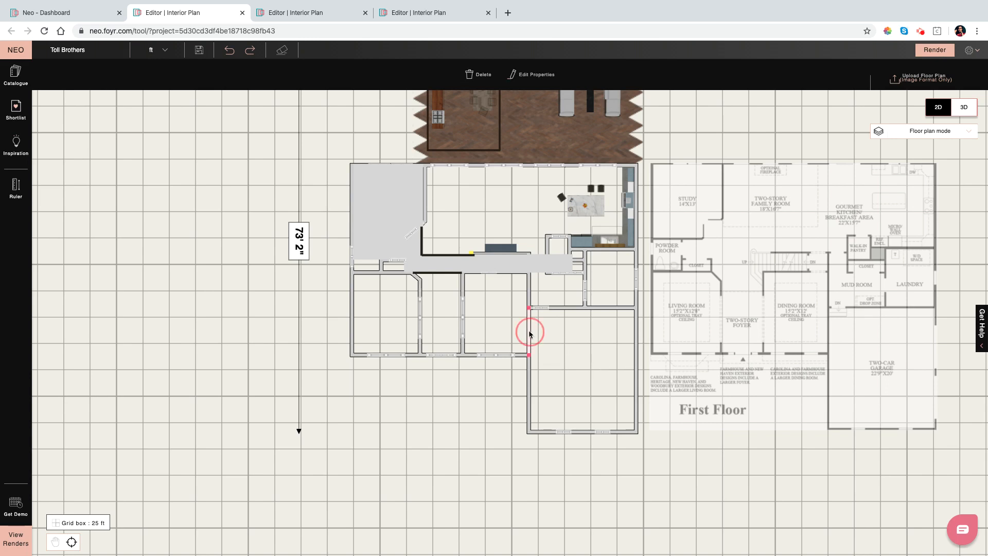
left_click(536, 77)
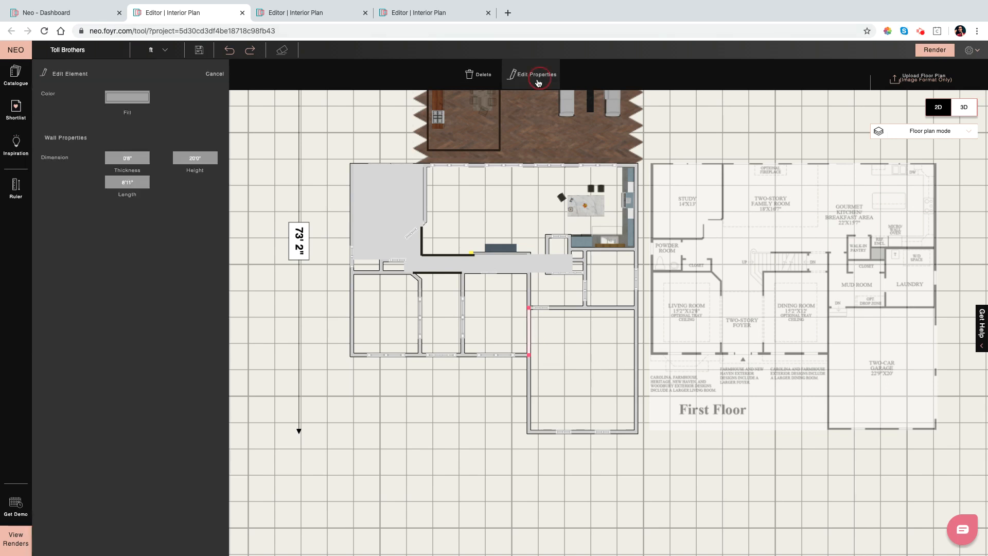
double_click(129, 157)
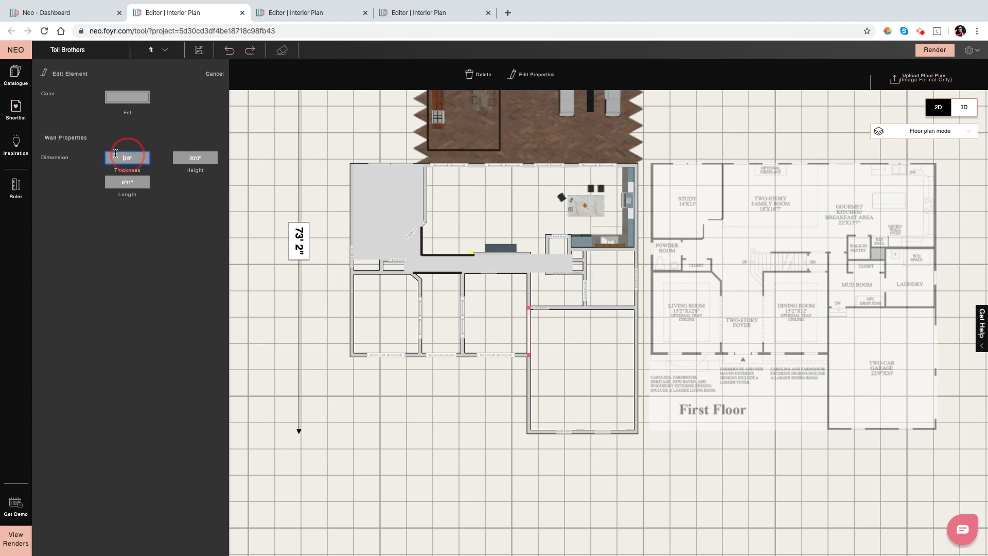
left_click(161, 160)
left_click(555, 344)
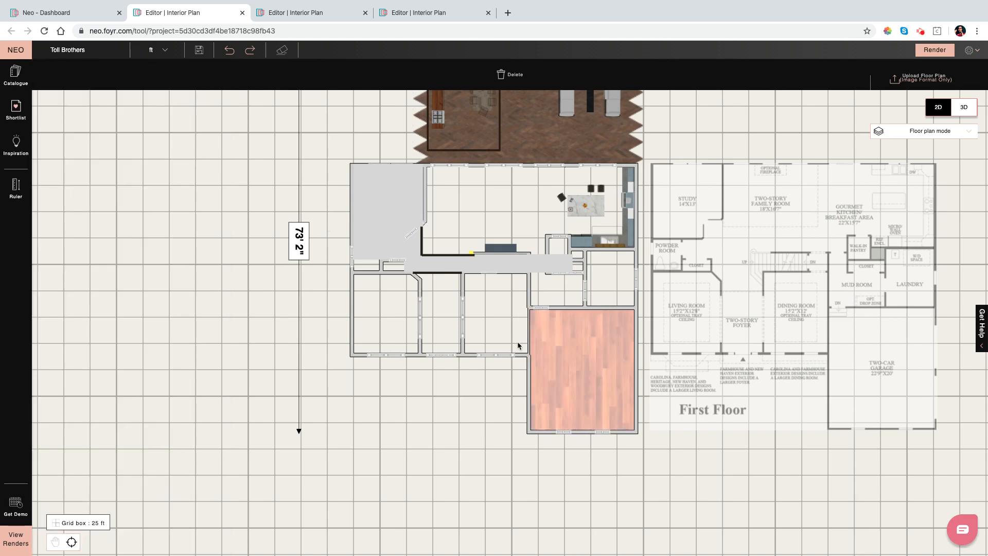
left_click(229, 50)
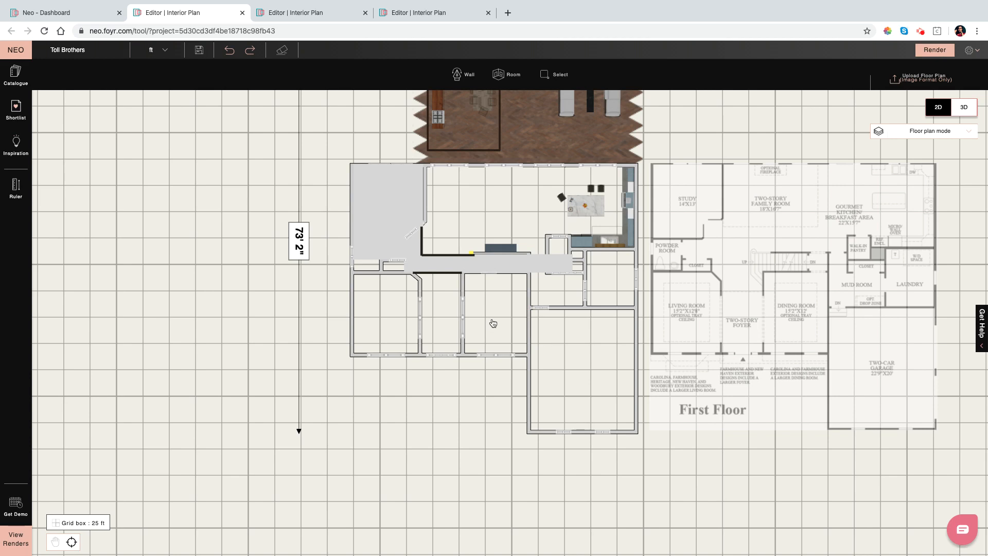
left_click(528, 333)
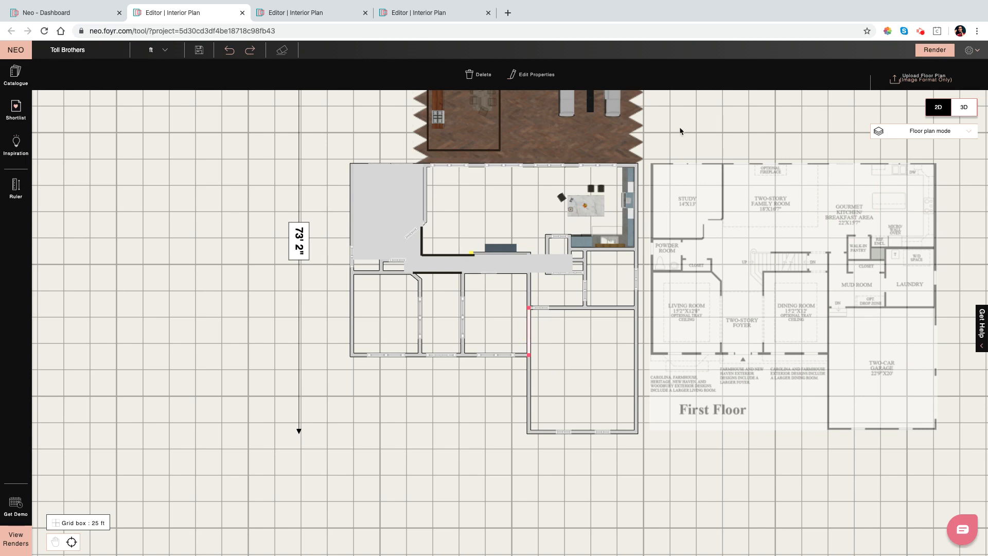
left_click(535, 74)
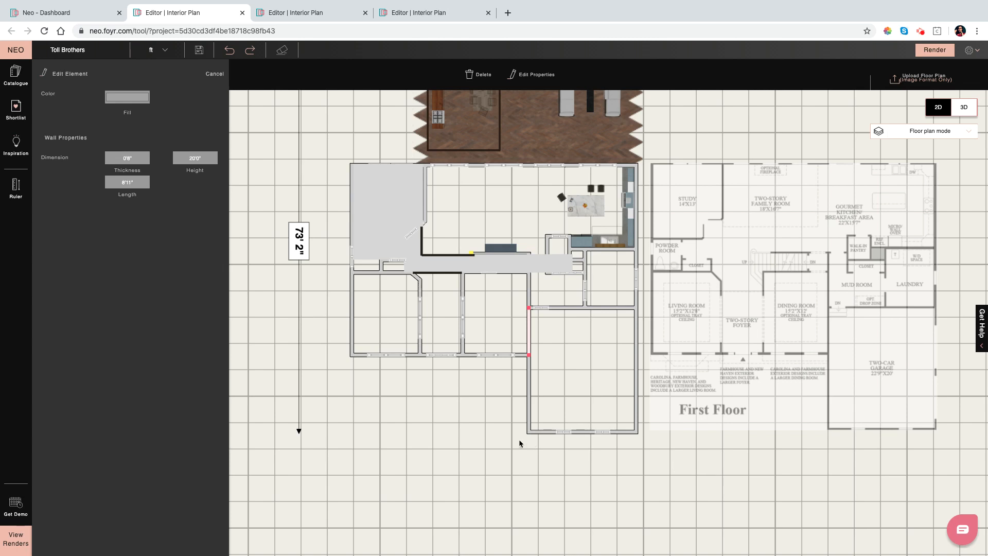
Switch to the 3D view, select the dropped ceiling block above the kitchen and open its properties for review
left_click(964, 112)
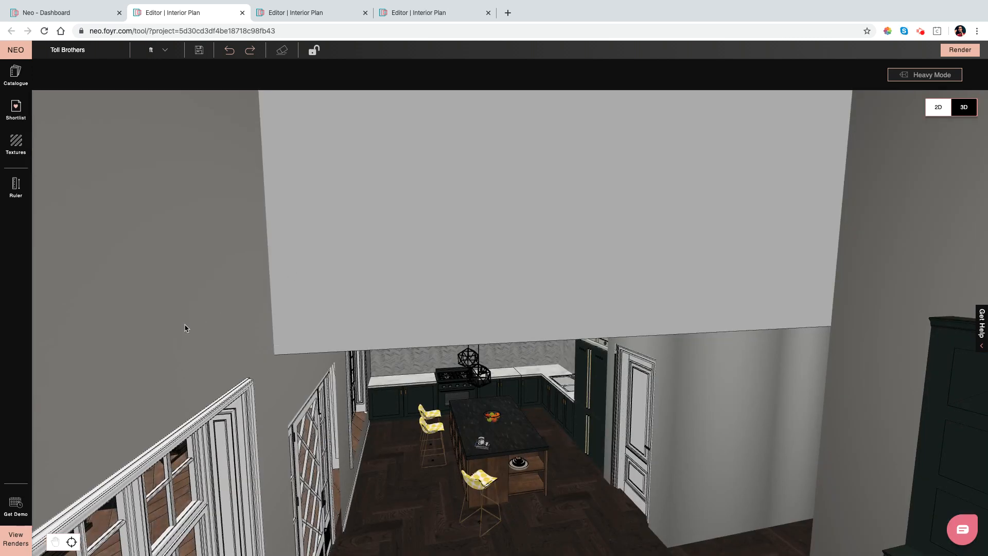
left_click_drag(185, 328, 164, 327)
left_click(420, 232)
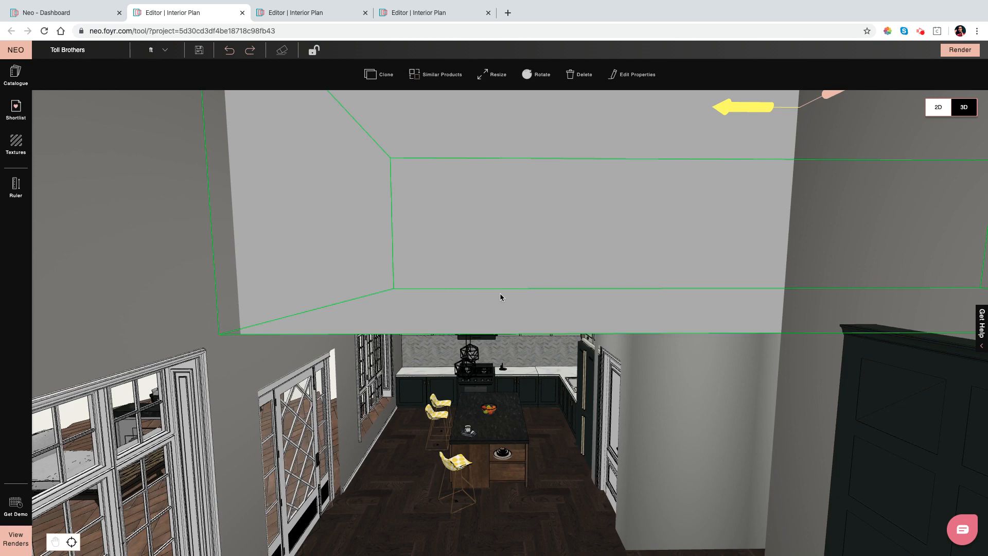
left_click(612, 381)
left_click(589, 237)
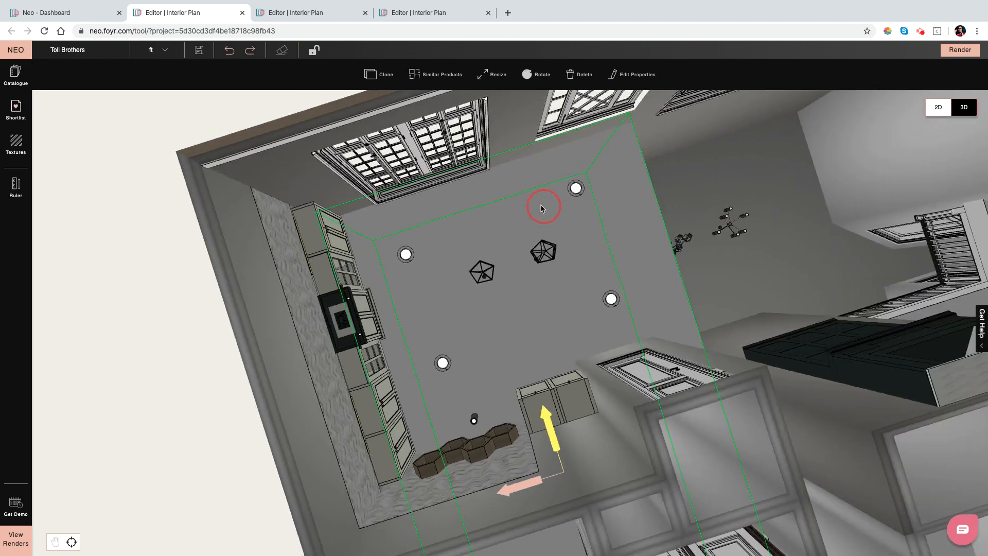
left_click_drag(541, 206, 550, 206)
scroll(550, 206, "down", 5)
scroll(549, 204, "down", 5)
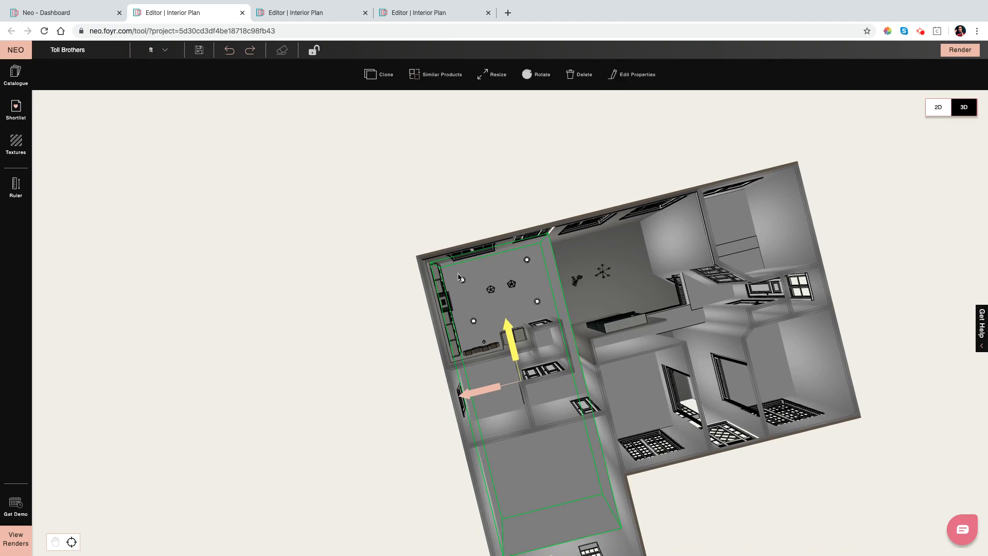
left_click(643, 77)
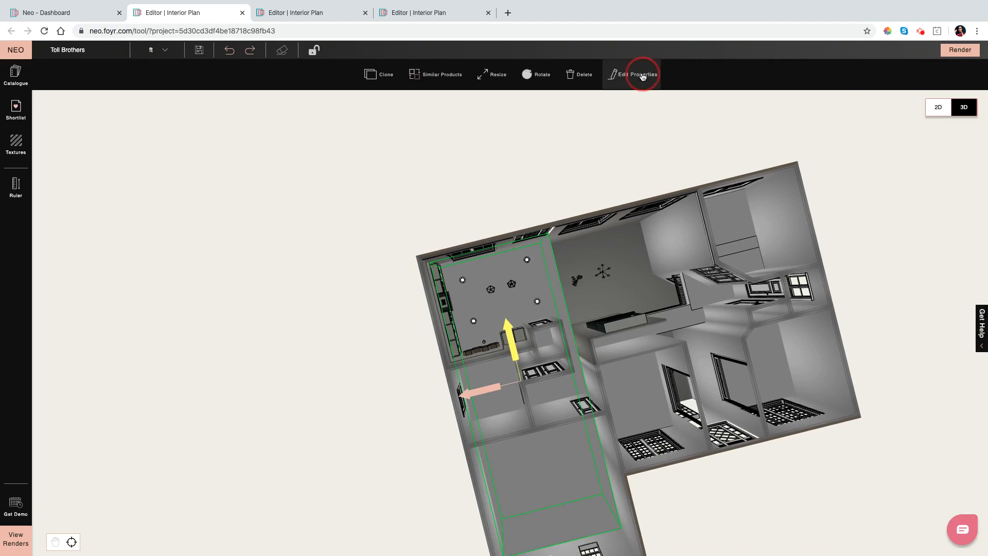
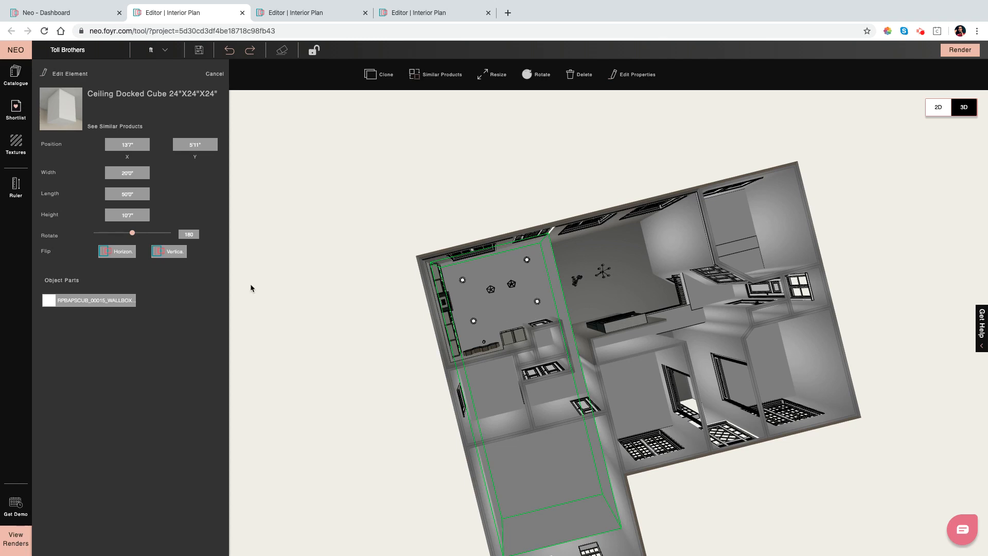
Examine how the kitchen's dropped ceiling block and the upper landing sit inside the house, from the patio and from above
left_click_drag(597, 295, 597, 299)
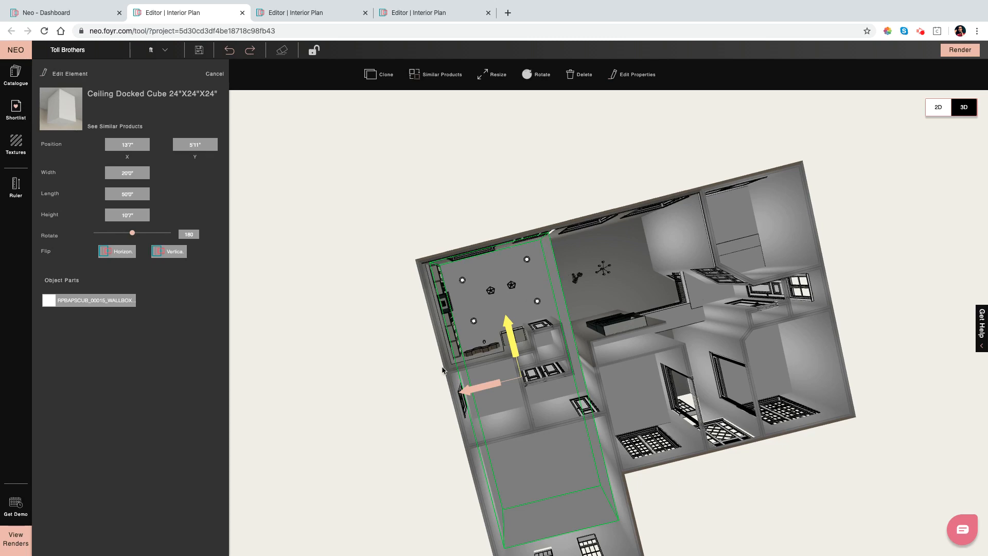
left_click_drag(591, 291, 588, 447)
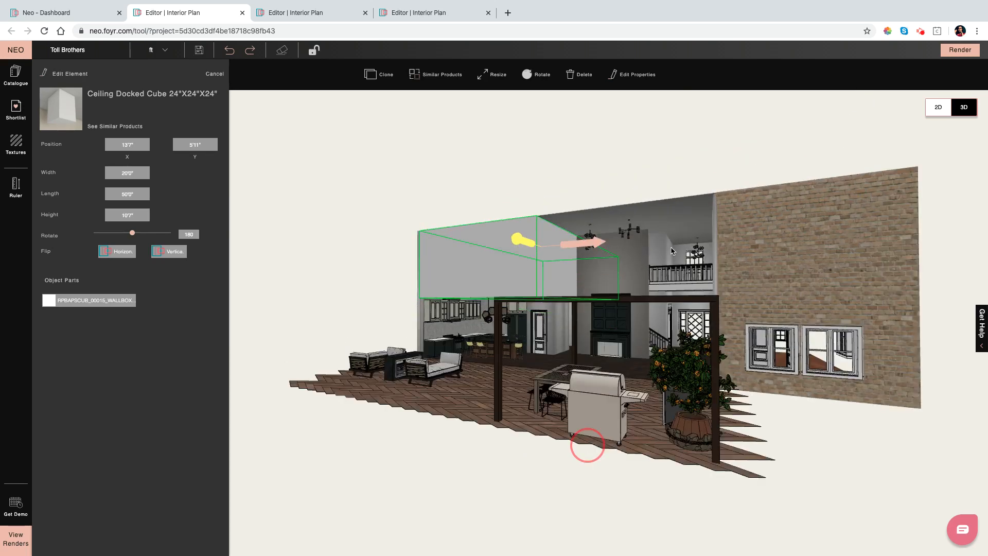
left_click(727, 445)
scroll(727, 444, "up", 10)
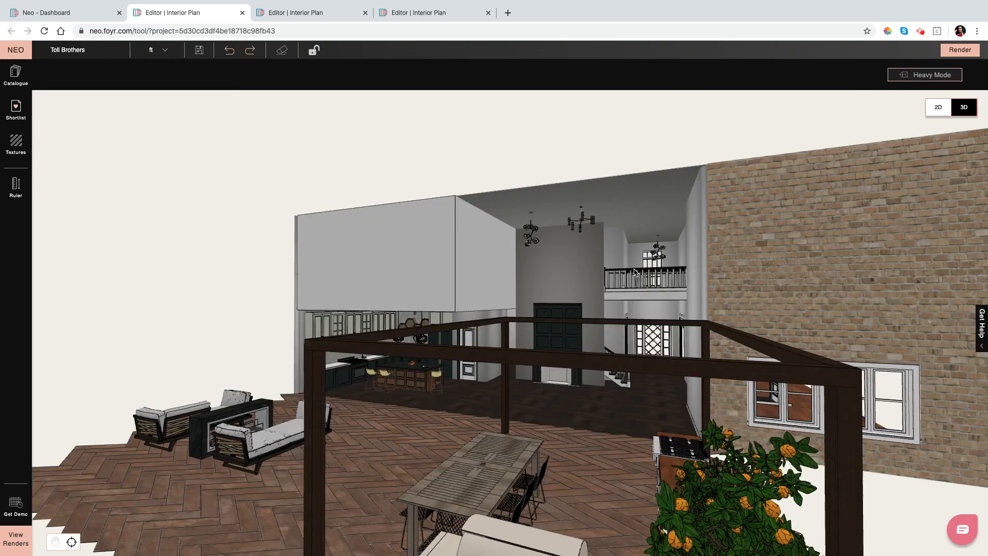
left_click_drag(506, 392, 486, 381)
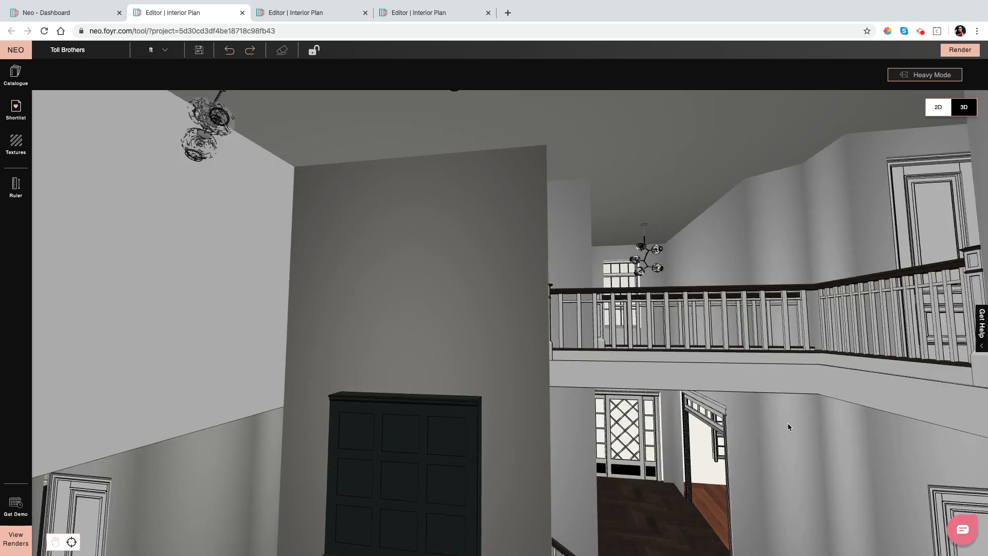
left_click_drag(787, 426, 789, 519)
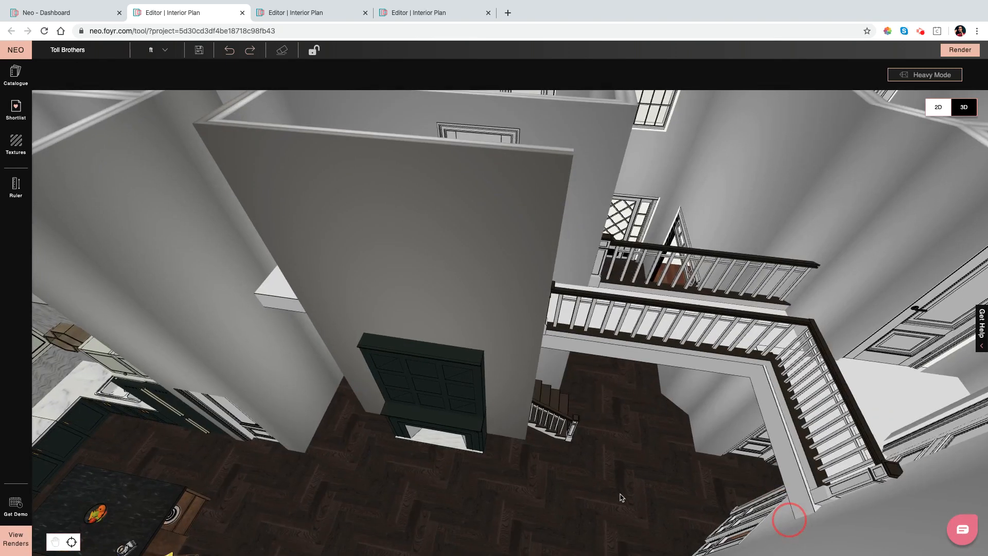
mouse_move(620, 497)
left_mouse_down()
mouse_move(584, 483)
mouse_move(664, 488)
mouse_move(625, 486)
left_mouse_up()
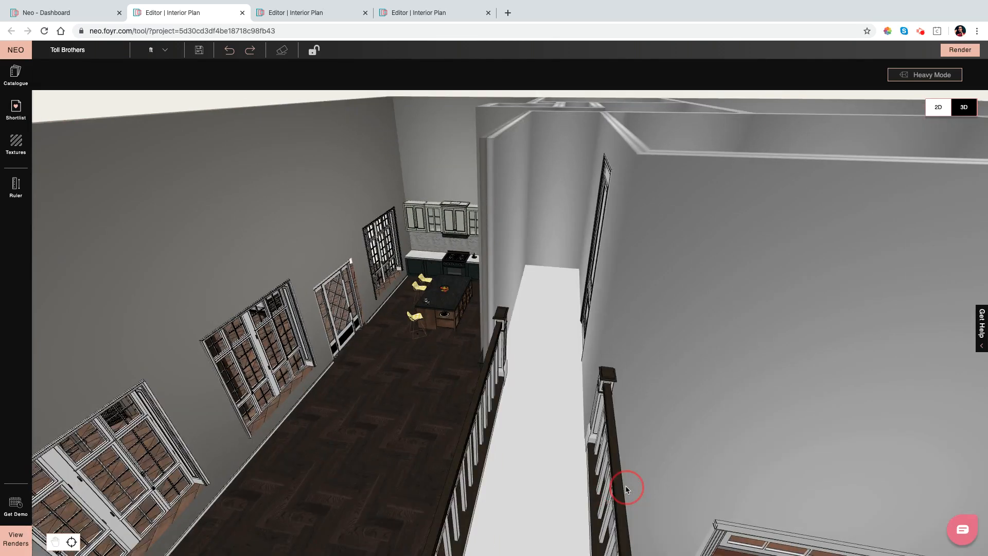
Measure the width of the upper hallway landing beside the fireplace wall in the floor plan and return to 3D
left_click(15, 188)
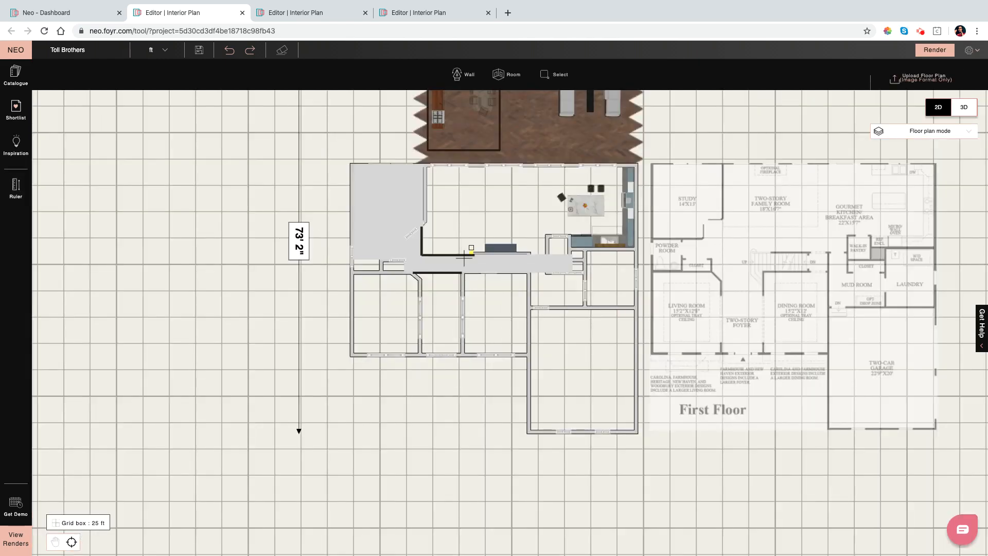
left_click(468, 257)
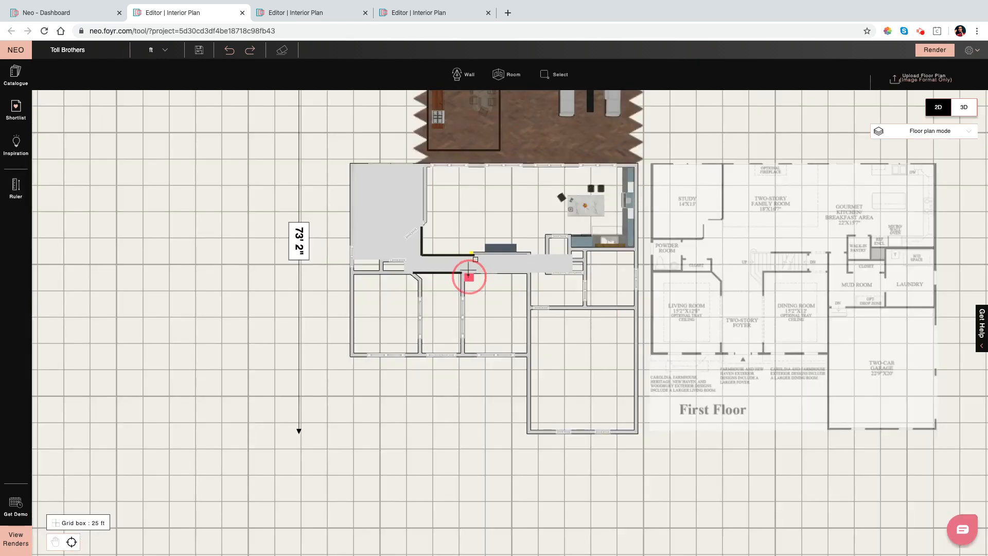
left_click_drag(468, 275, 468, 253)
left_click(970, 108)
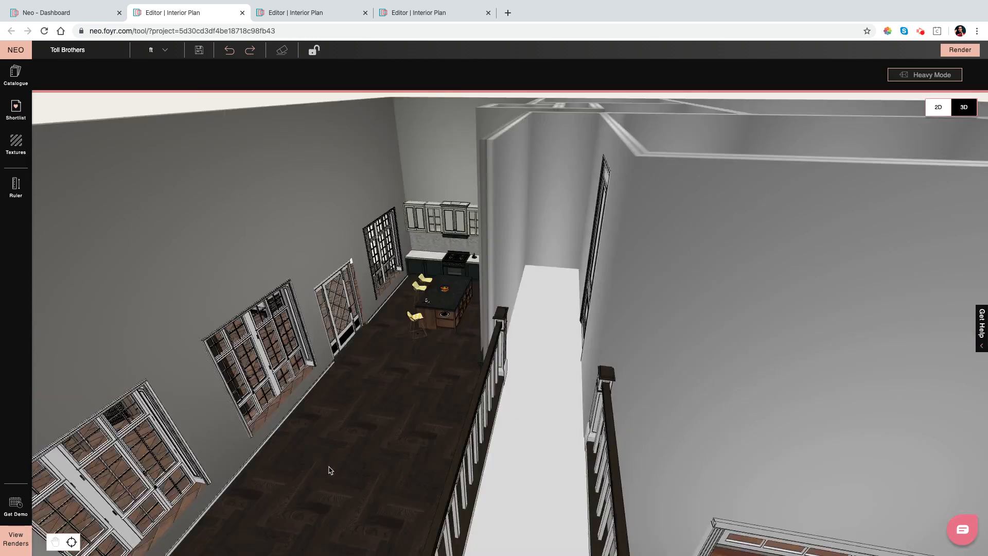
Inspect the slab blocks forming the upper landing and open the properties of the side section near the upstairs door
left_click_drag(315, 467, 495, 473)
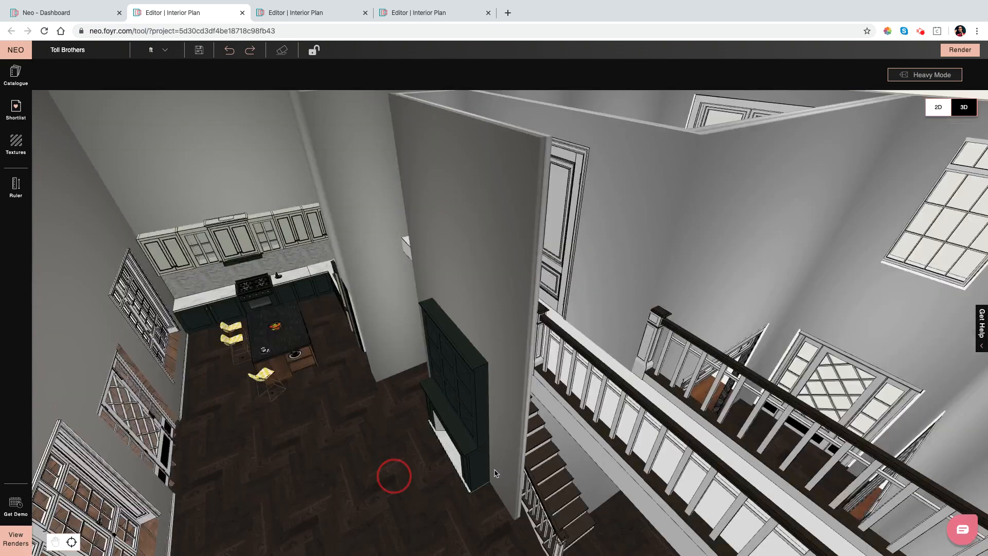
left_click_drag(593, 468, 491, 393)
left_click(628, 372)
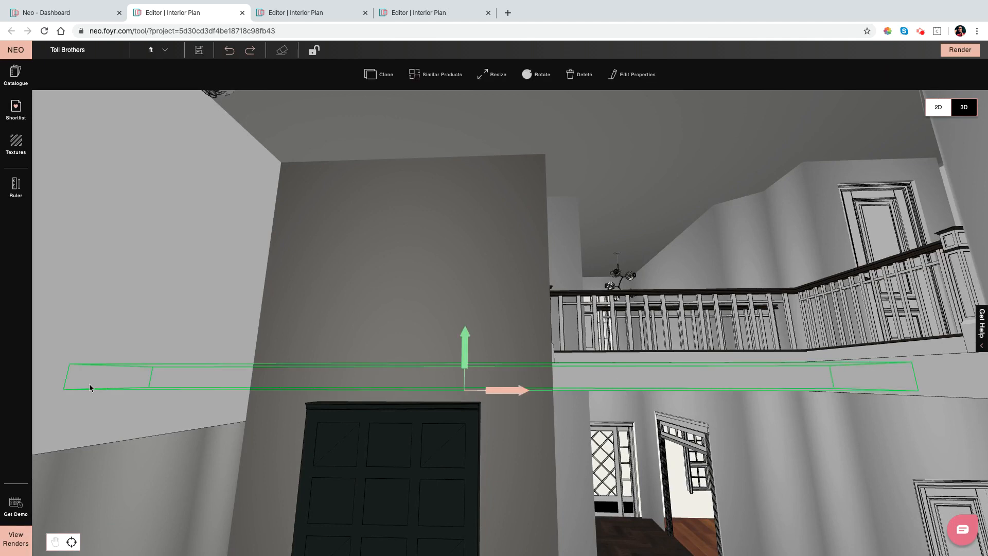
left_click(949, 377)
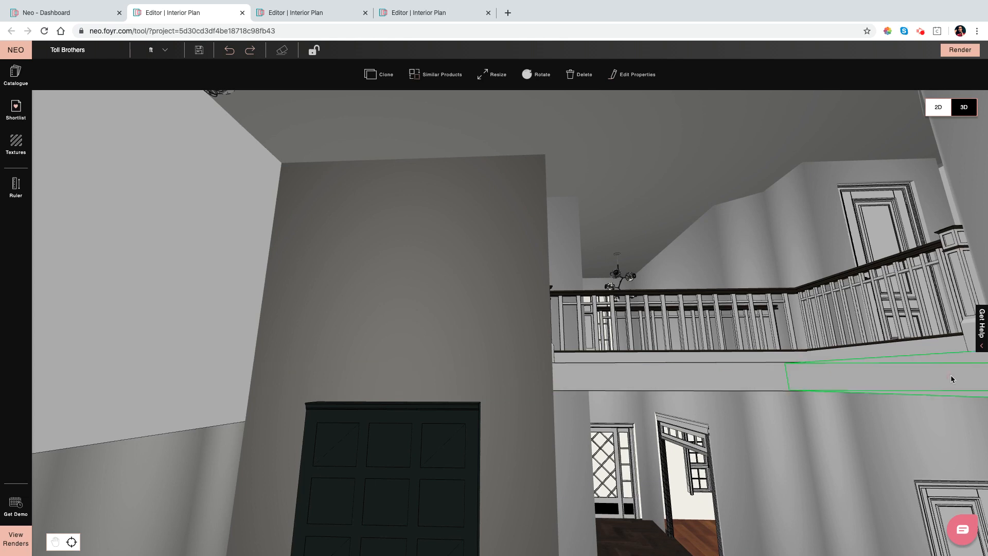
left_click(632, 74)
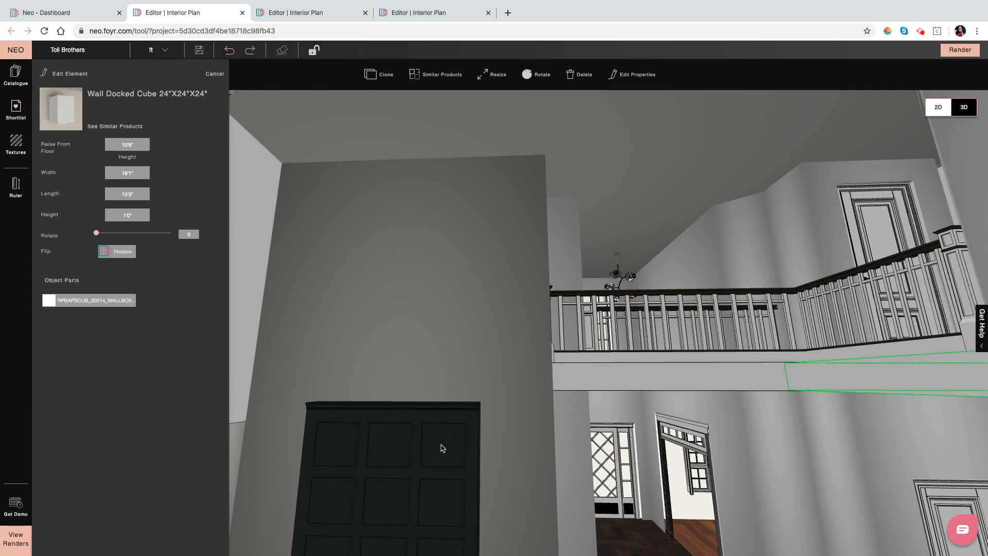
left_click_drag(464, 327, 496, 381)
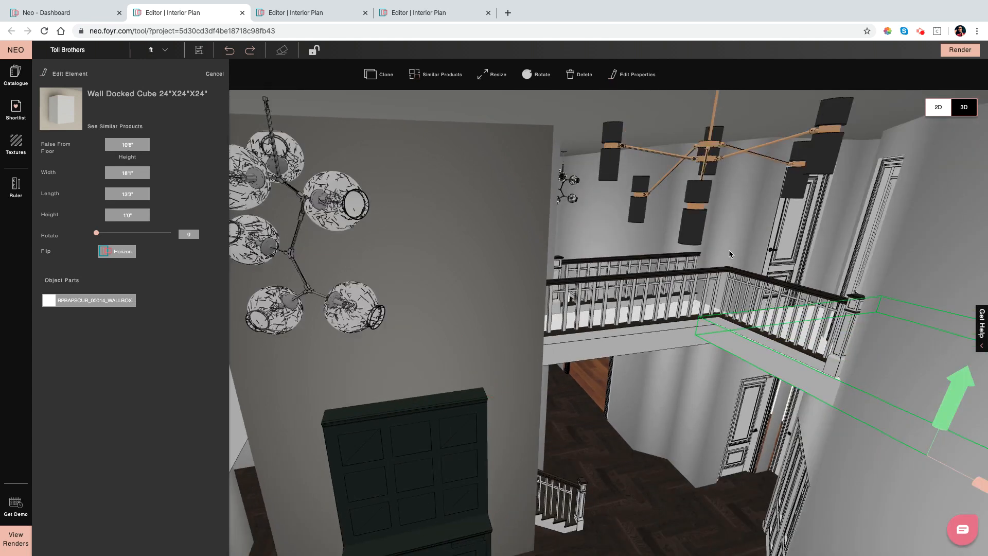
Turn on Resize for the side landing slab and examine its sizing handles from below
left_click(496, 76)
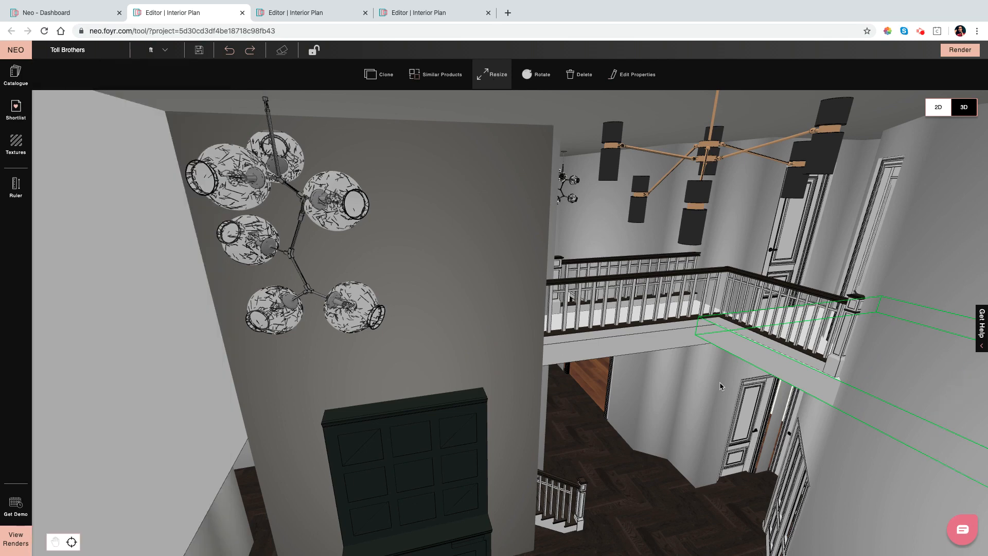
left_click_drag(691, 440, 754, 371)
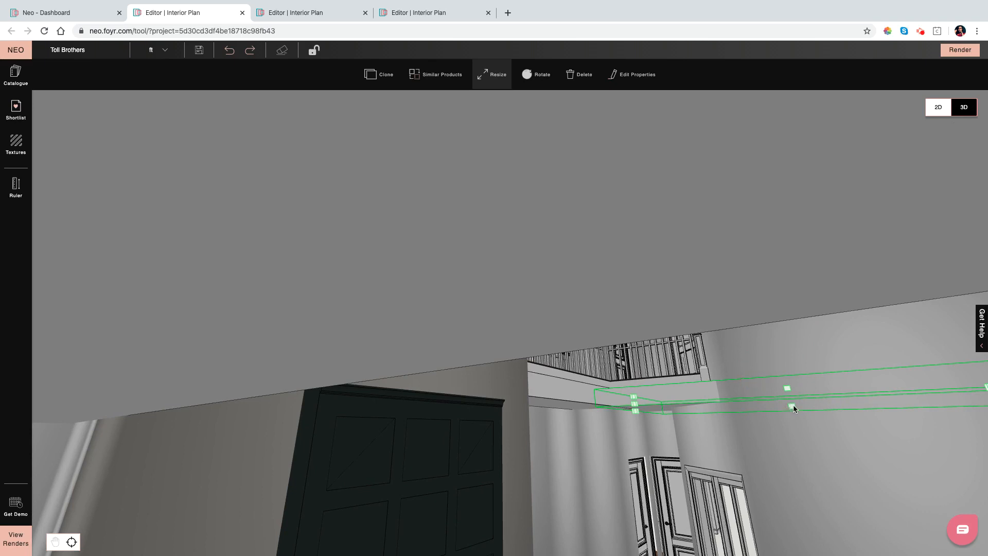
mouse_move(792, 406)
left_mouse_down()
mouse_move(794, 458)
mouse_move(794, 397)
left_mouse_up()
left_click_drag(797, 472, 717, 475)
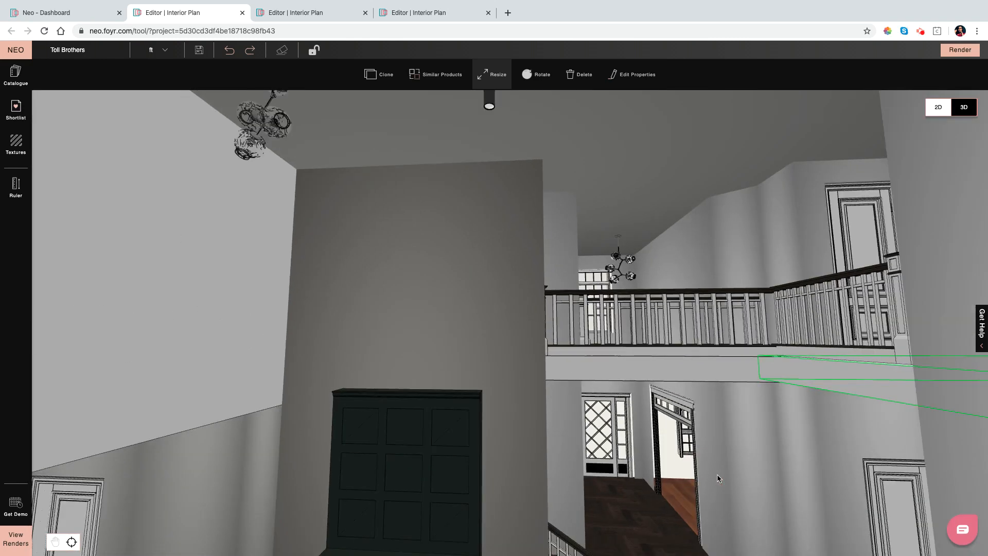
Examine the upper landing, its railings and the adjoining double-height rooms from above
scroll(717, 478, "down", 5)
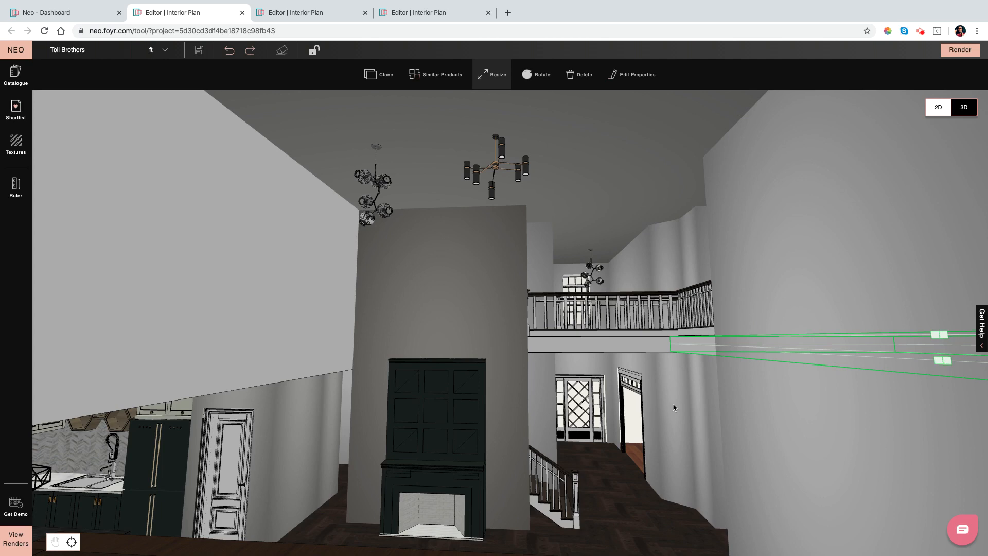
left_click_drag(669, 436, 439, 454)
left_click_drag(458, 495, 520, 514)
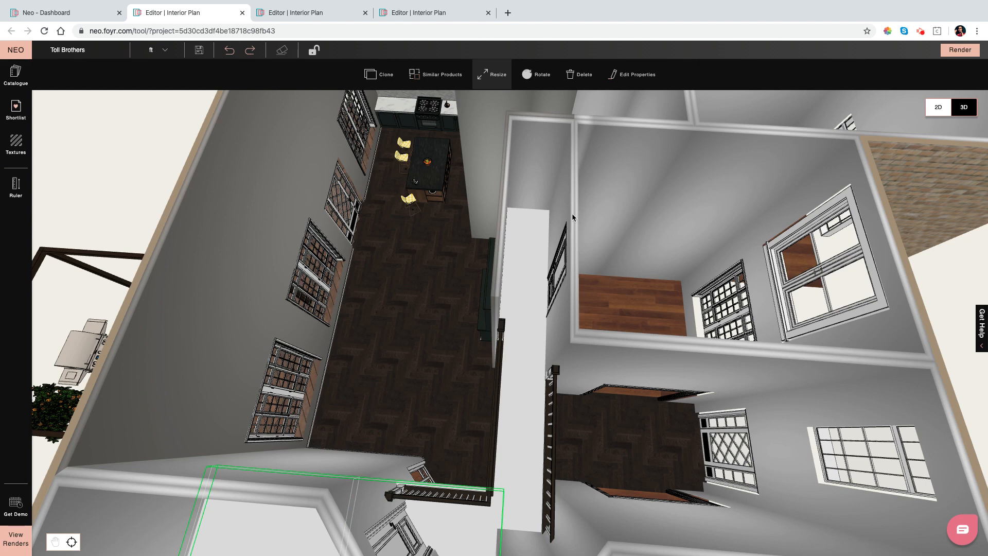
left_click_drag(572, 211, 588, 320)
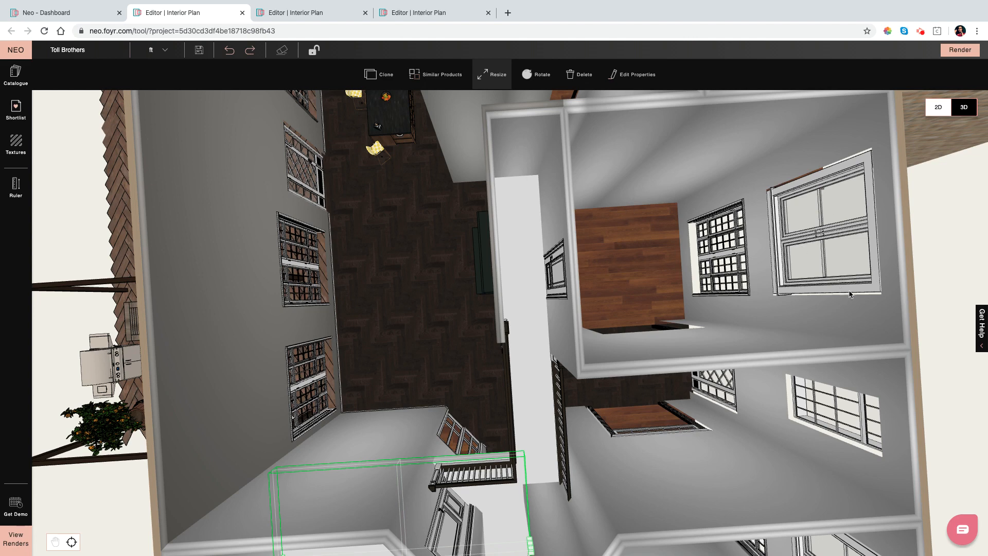
Examine the two-story house's exterior brick facade and its recessed opening from outside
left_click_drag(909, 314, 756, 170)
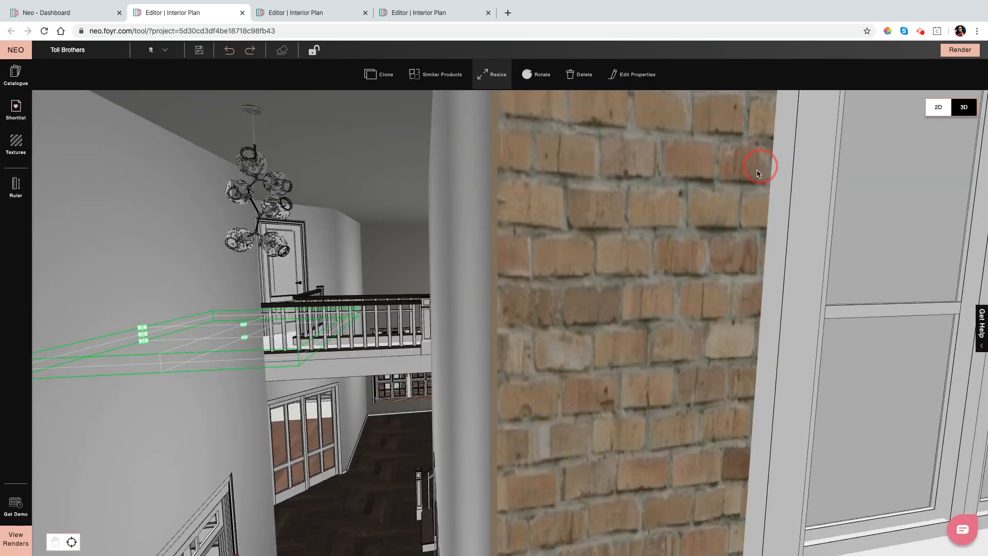
scroll(757, 170, "down", 10)
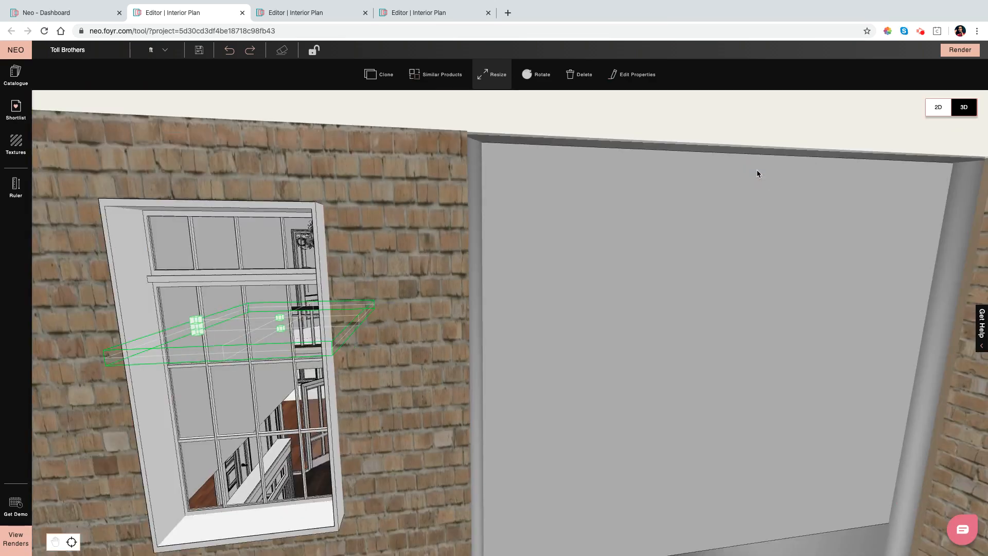
scroll(757, 174, "down", 10)
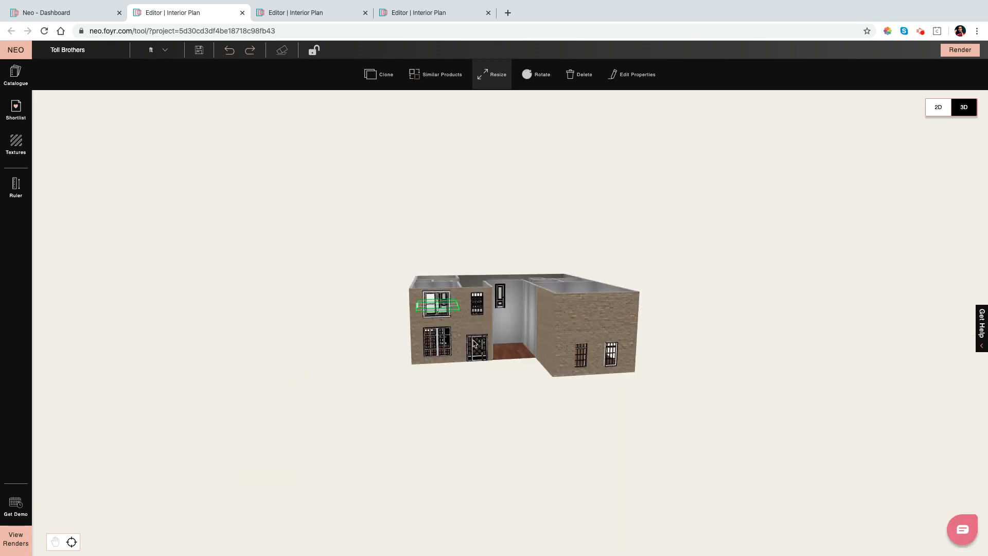
left_click_drag(462, 331, 458, 328)
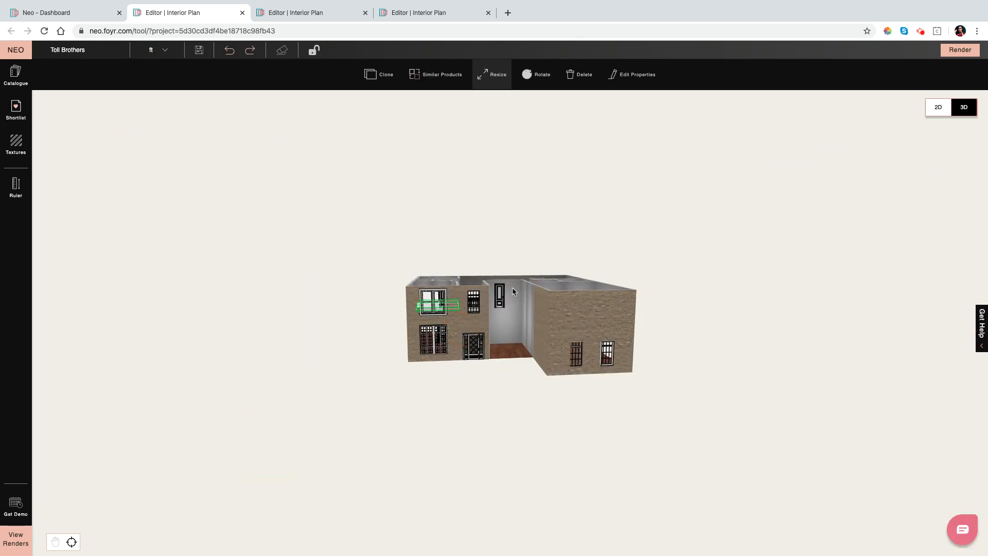
left_click_drag(463, 309, 471, 305)
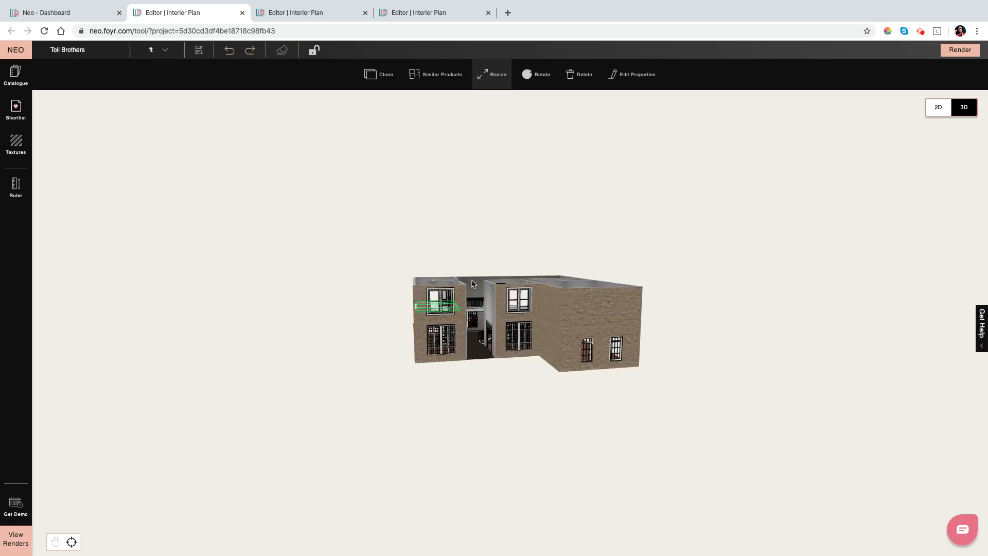
Turn off Resize for the side landing slab and examine the upper landing and overall layout from above
left_click(471, 279)
scroll(472, 283, "up", 5)
scroll(472, 281, "up", 5)
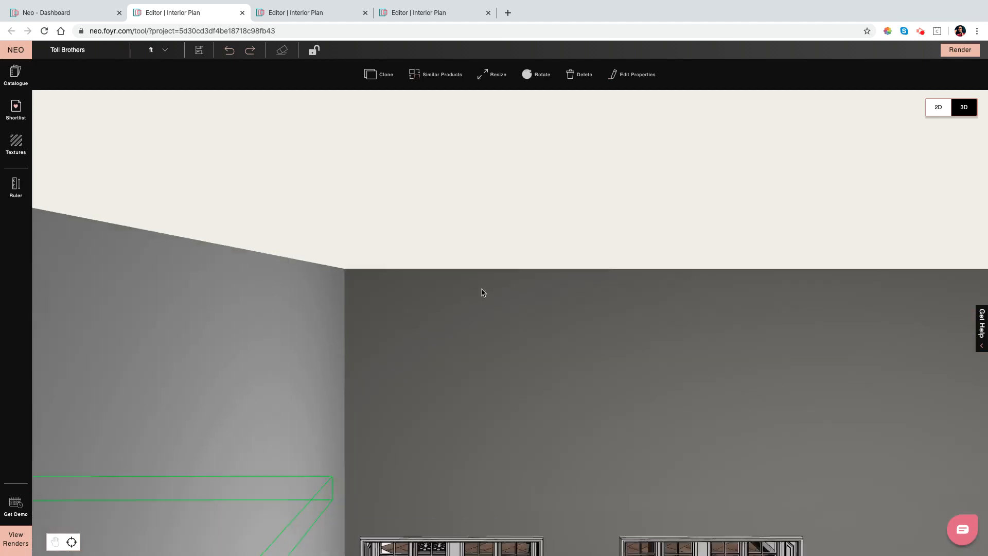
left_click_drag(531, 350, 532, 506)
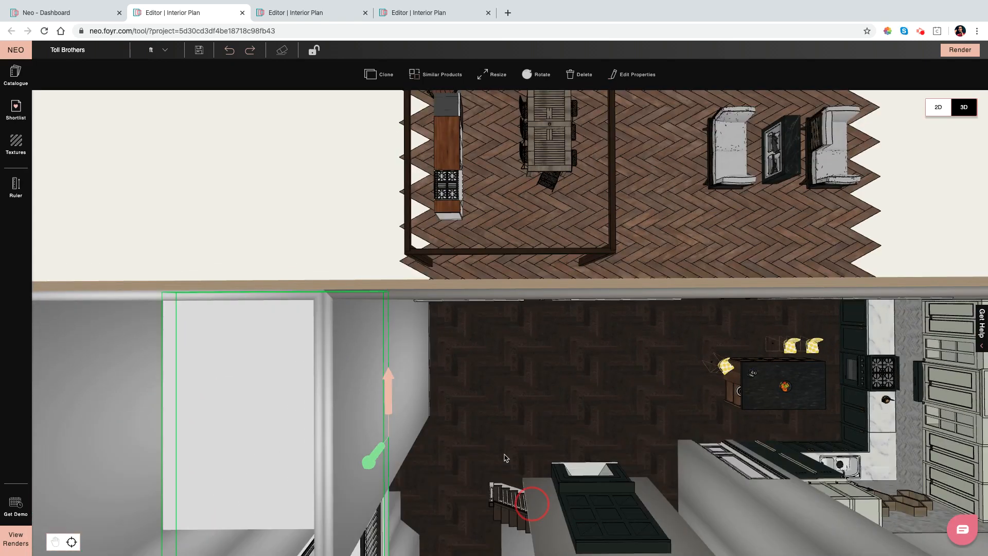
scroll(504, 457, "down", 3)
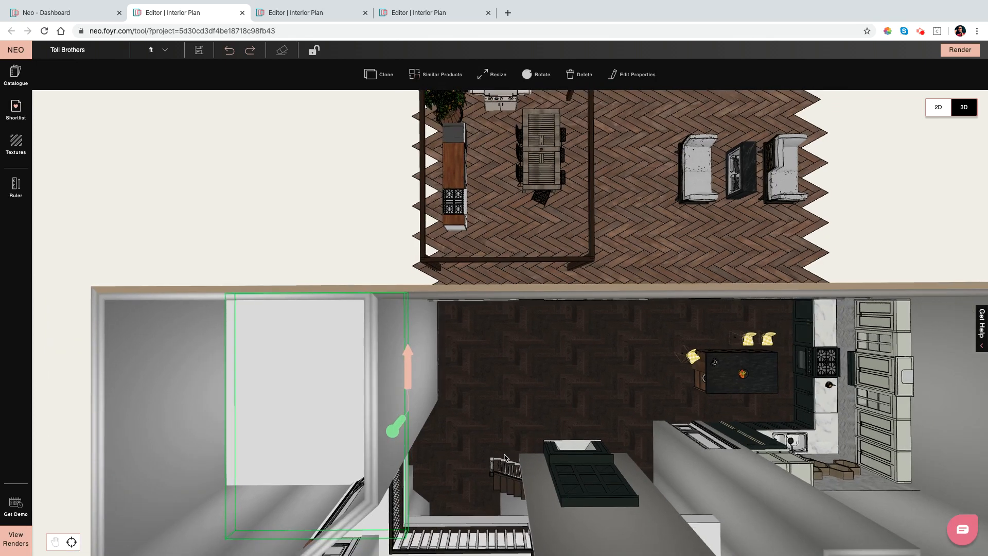
scroll(504, 457, "down", 2)
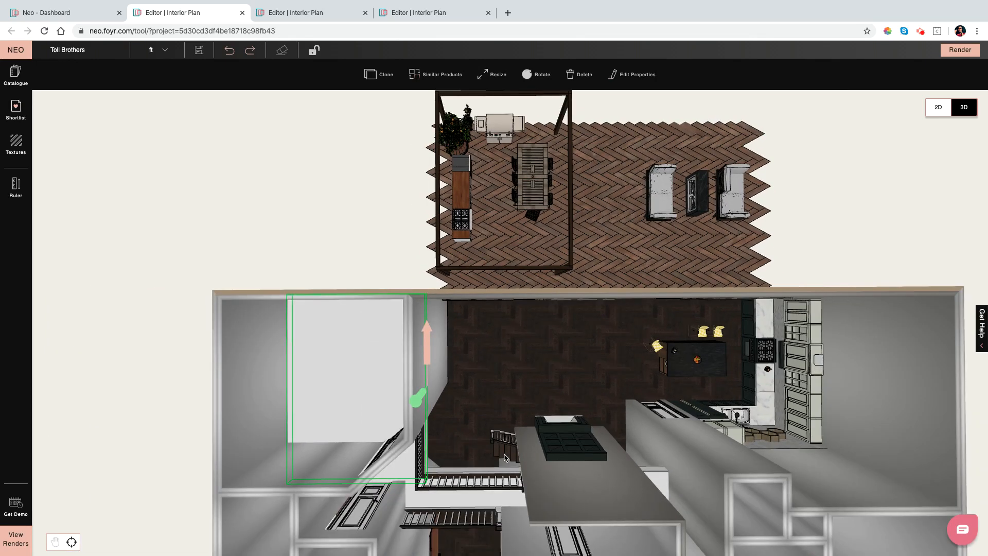
scroll(504, 457, "down", 1)
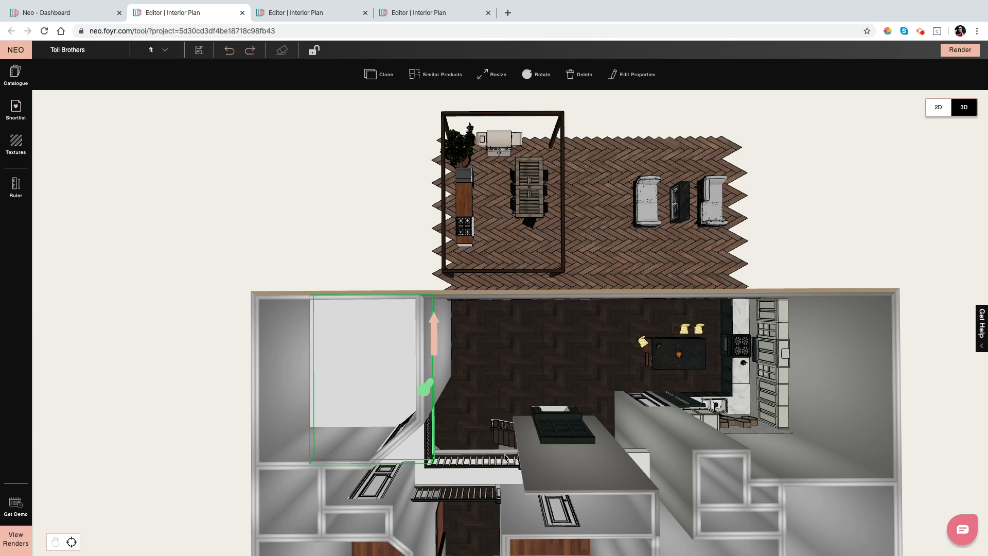
Switch to the Berkshire Hathaway project and reset its 3D view to show the whole building
left_click(324, 12)
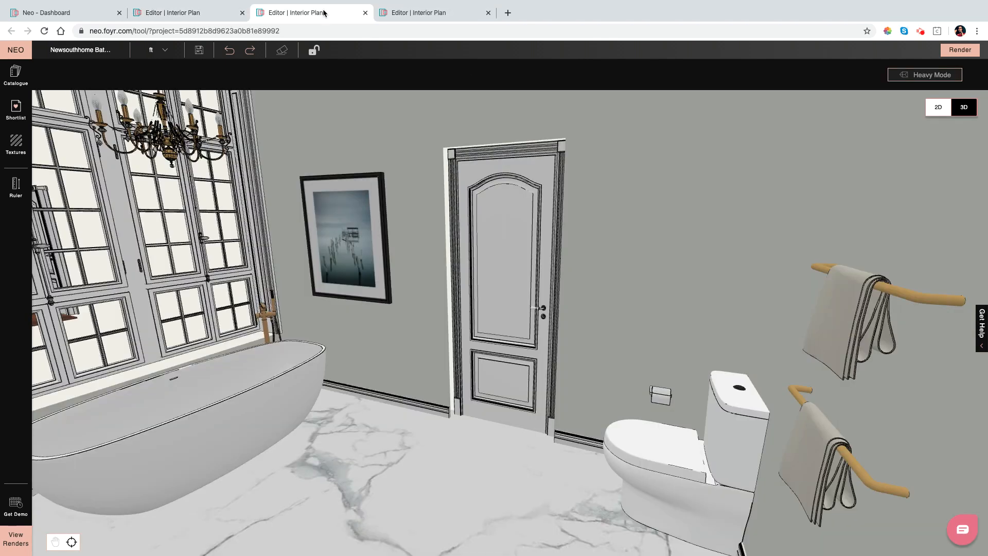
left_click(433, 13)
left_click_drag(531, 459, 524, 480)
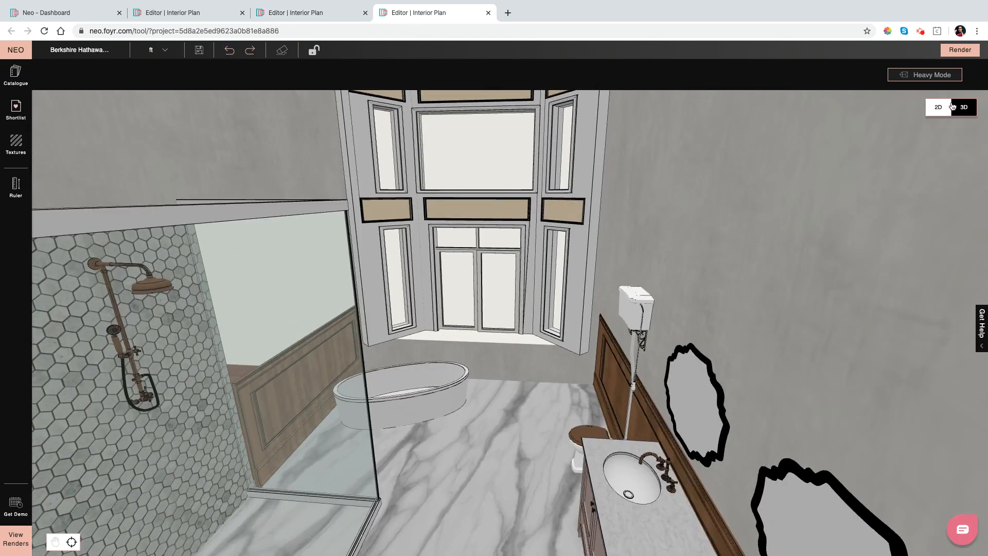
left_click(72, 542)
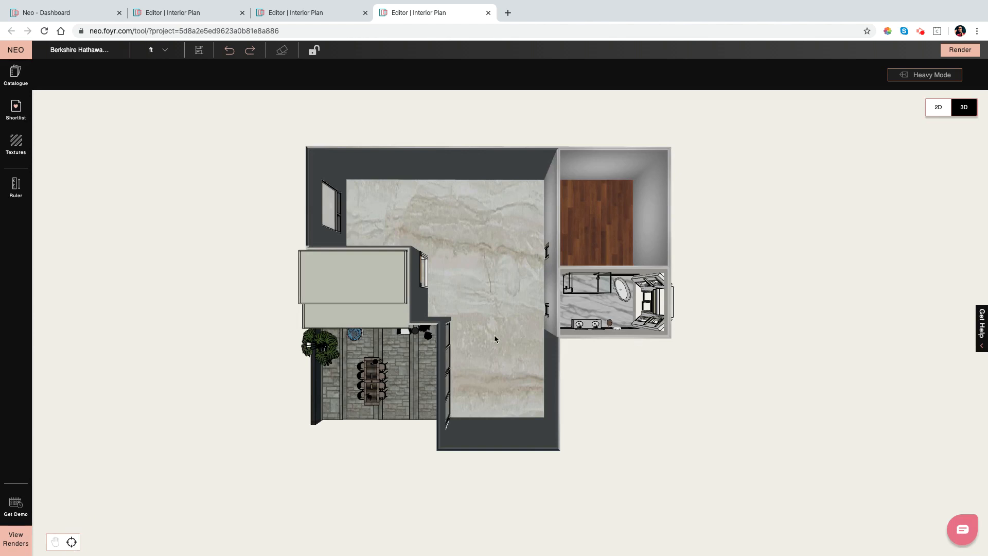
Examine the building's layout, stepped canopy roof and furnished patio from above and from several sides
left_click(508, 308)
left_click_drag(574, 312, 610, 311)
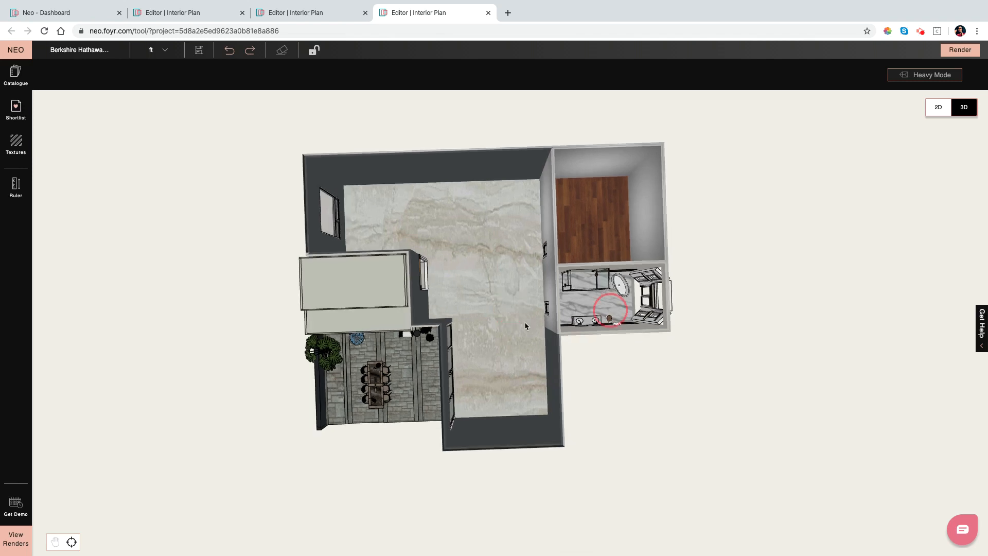
left_click_drag(525, 323, 526, 234)
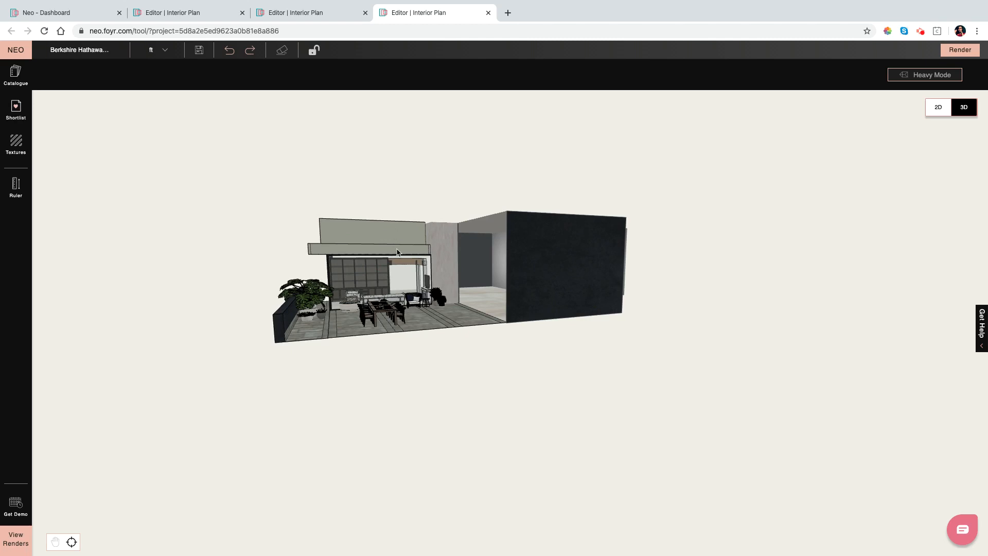
left_click_drag(288, 328, 324, 332)
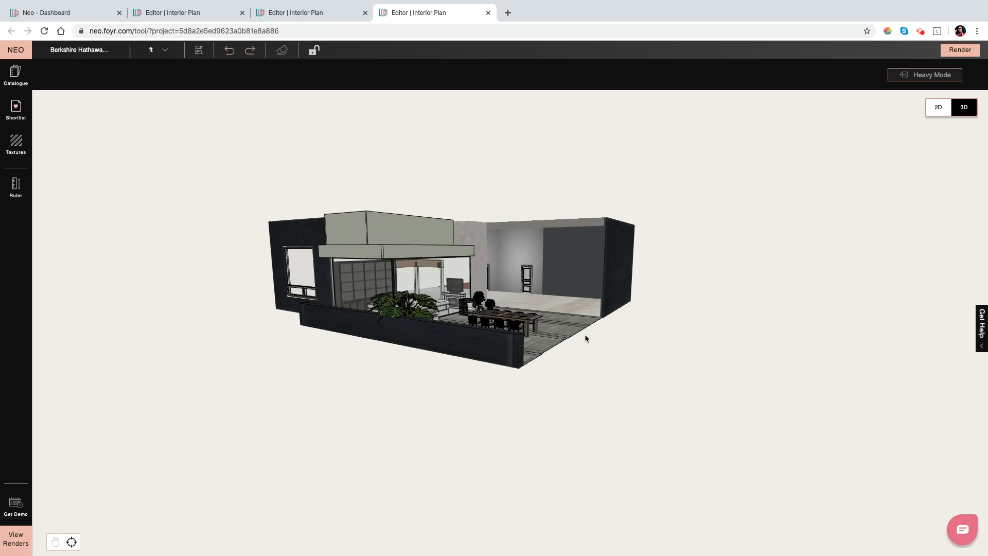
left_click_drag(564, 341, 539, 361)
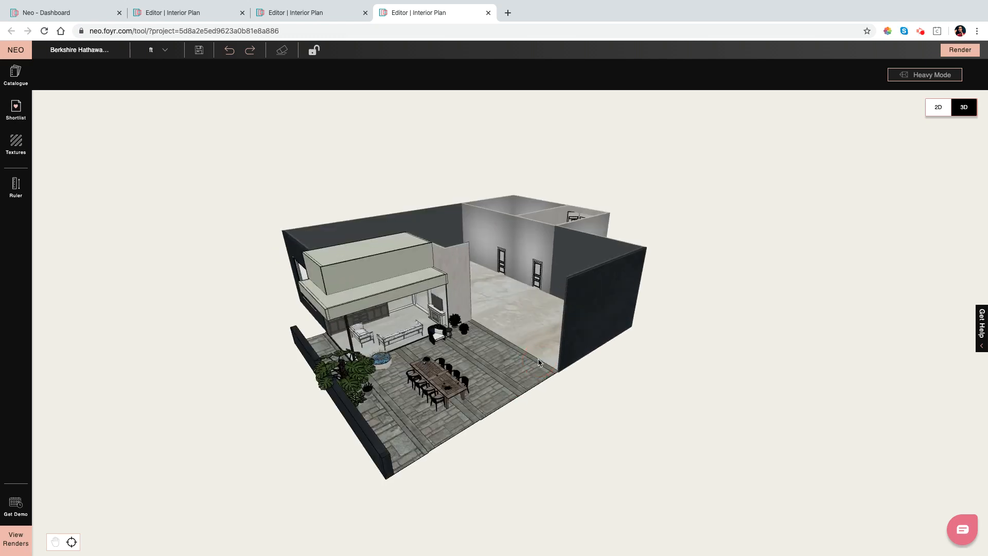
left_click_drag(503, 380, 465, 365)
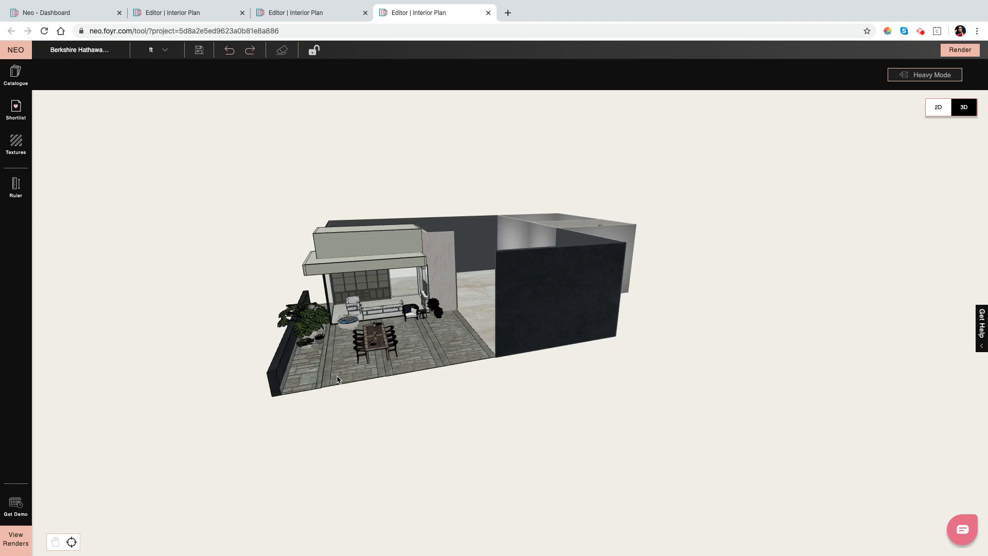
Search the product catalogue for "Glass Partition"
left_click(16, 72)
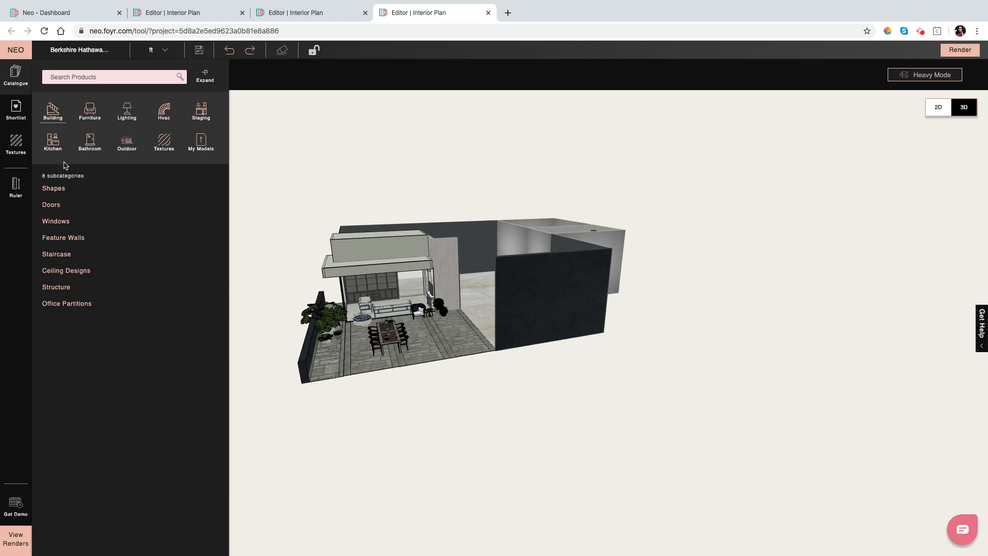
left_click(93, 76)
type("Glas")
type("s Parti")
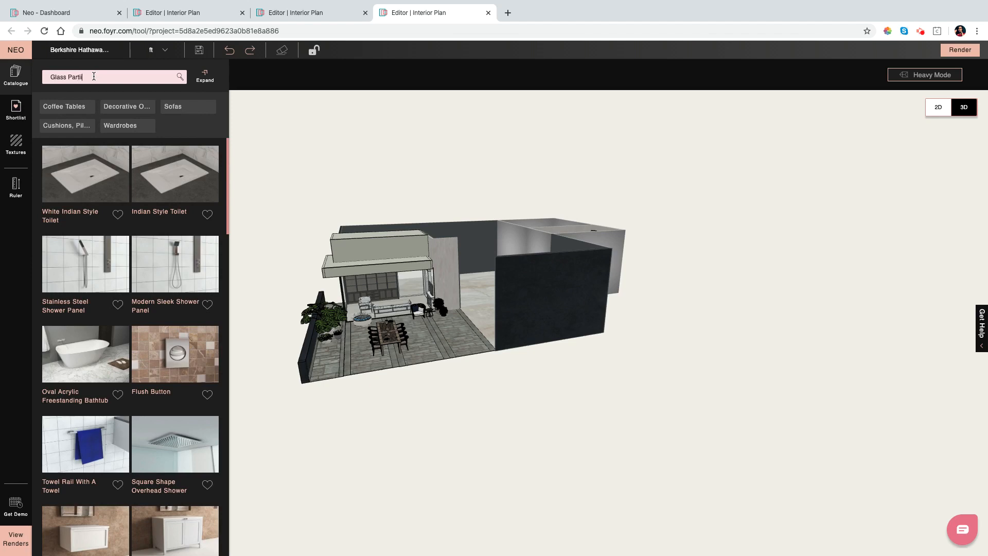
type("titi")
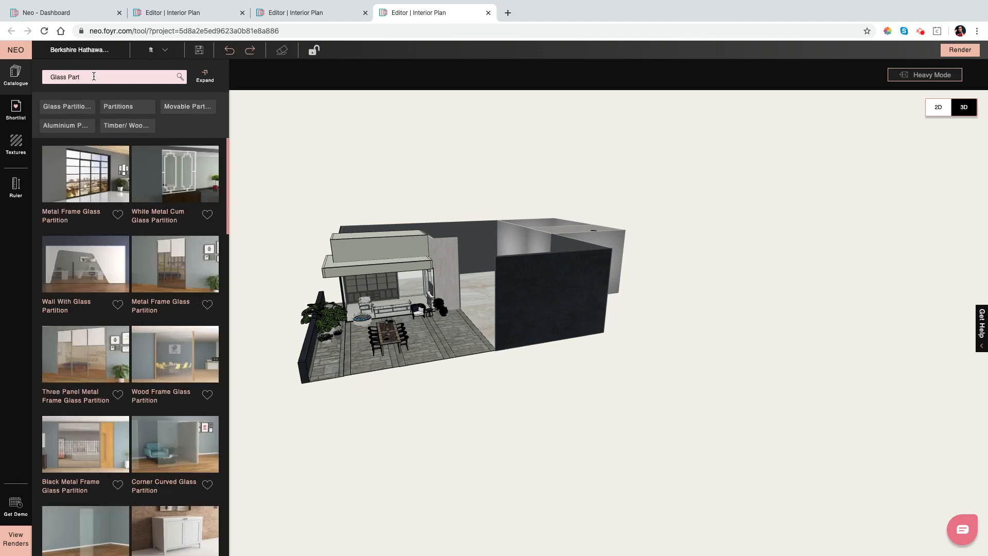
type("on")
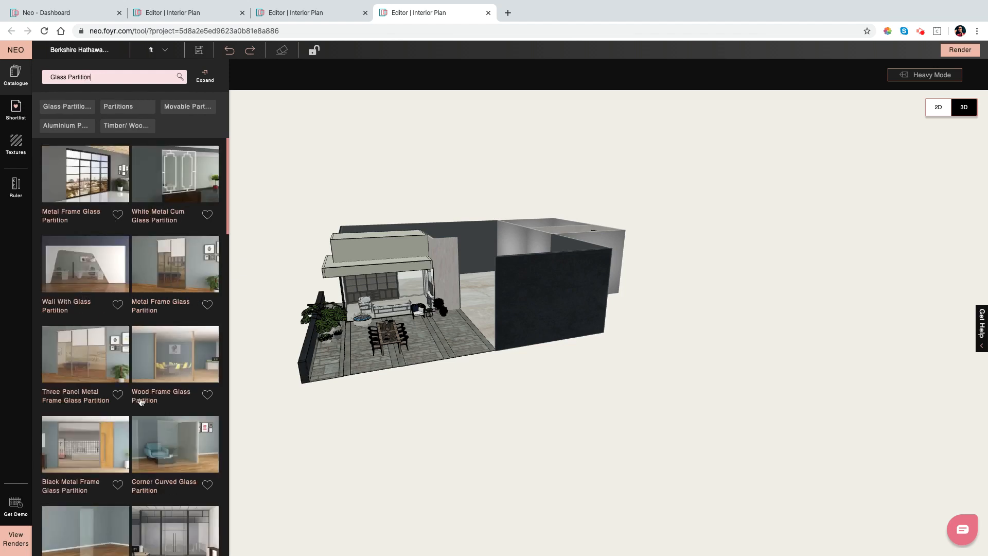
Browse the glass partition results for framed, clear and full-height glass wall options
scroll(141, 401, "down", 2)
scroll(141, 402, "down", 15)
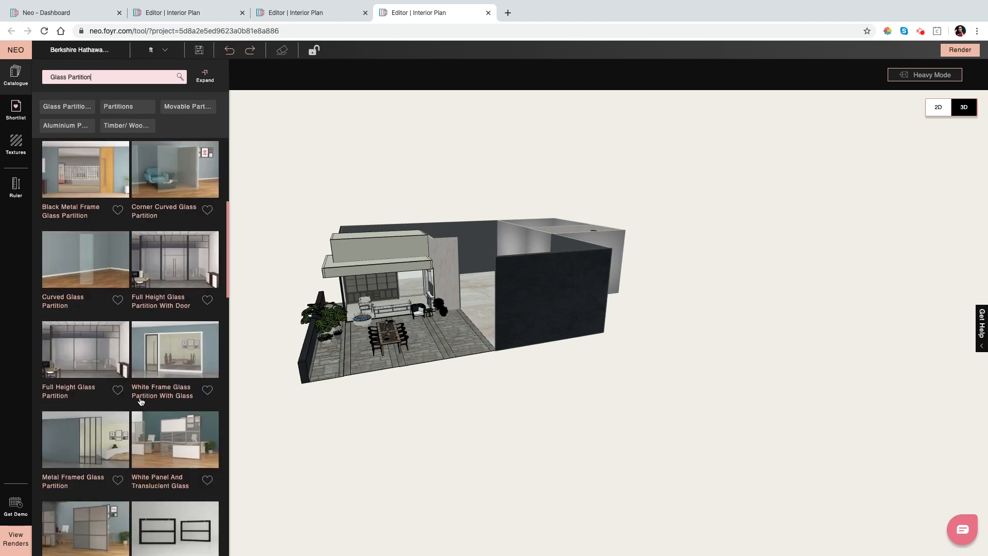
scroll(140, 401, "down", 4)
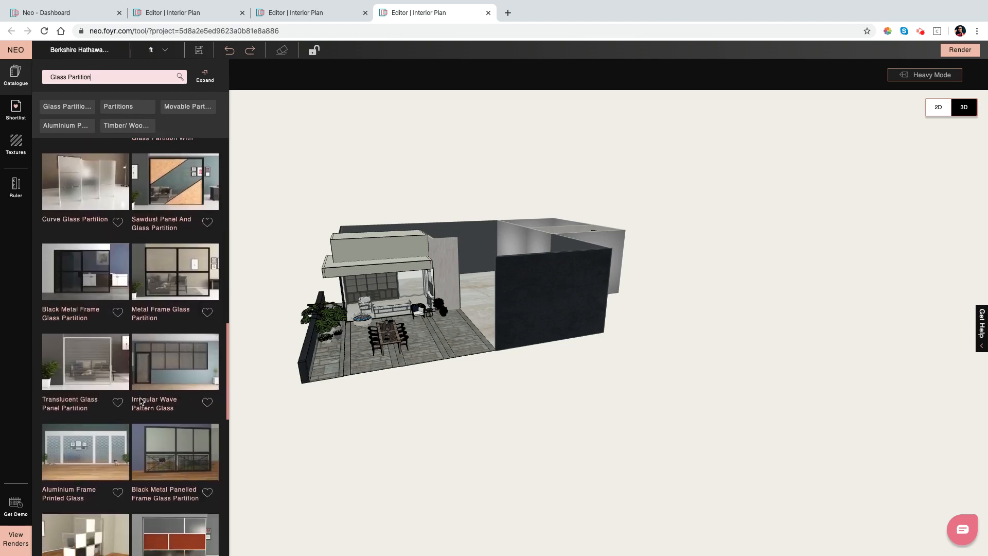
scroll(141, 401, "down", 9)
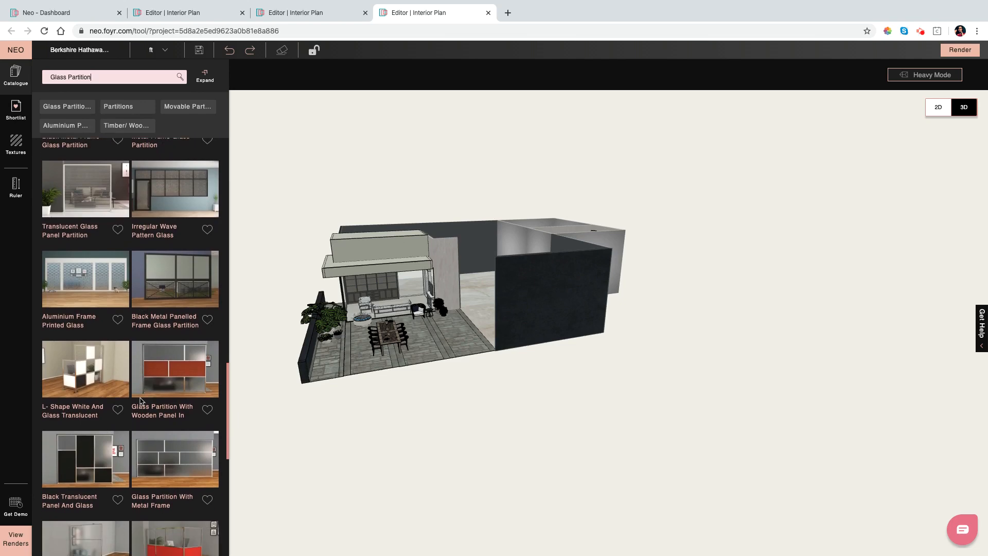
scroll(140, 402, "down", 3)
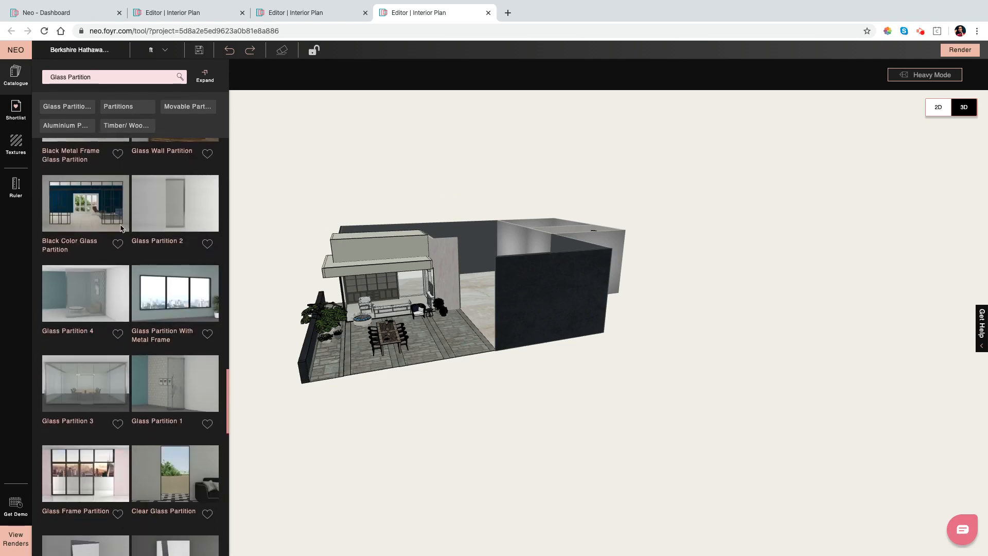
scroll(140, 281, "down", 2)
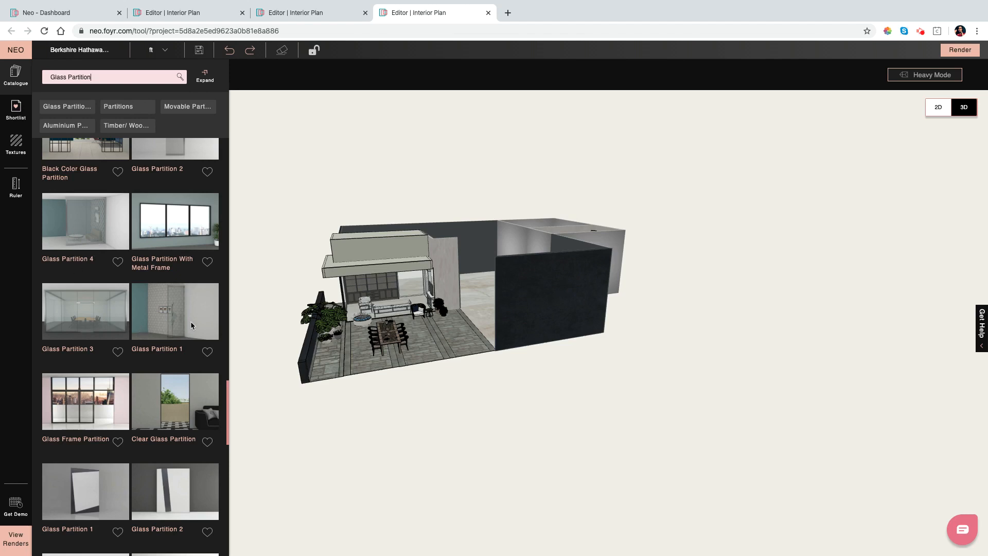
scroll(190, 321, "down", 8)
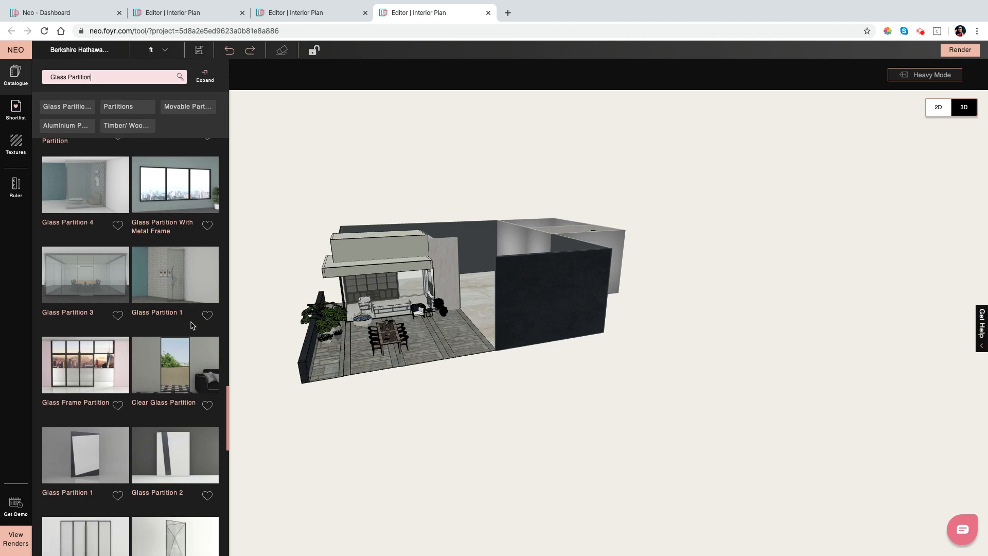
scroll(191, 323, "down", 1)
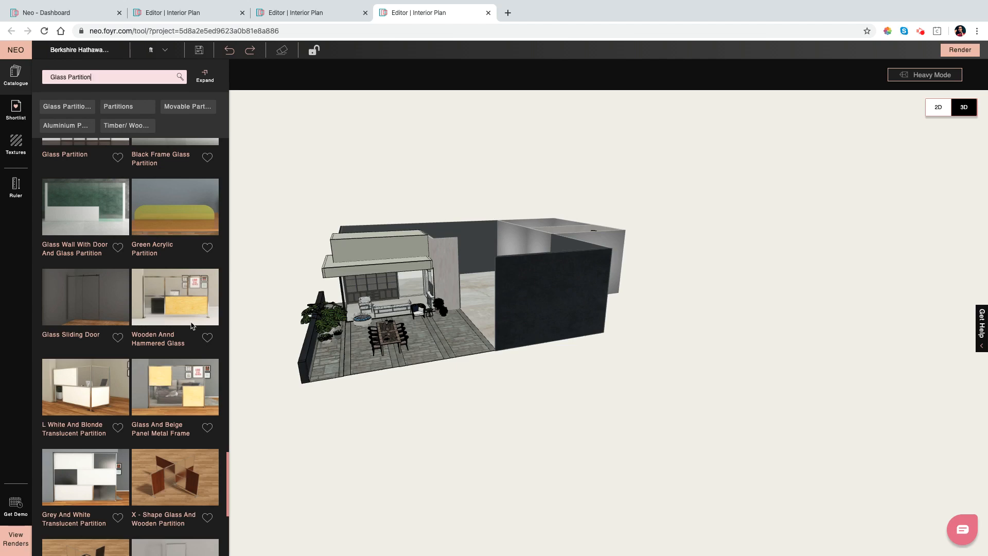
scroll(192, 325, "down", 8)
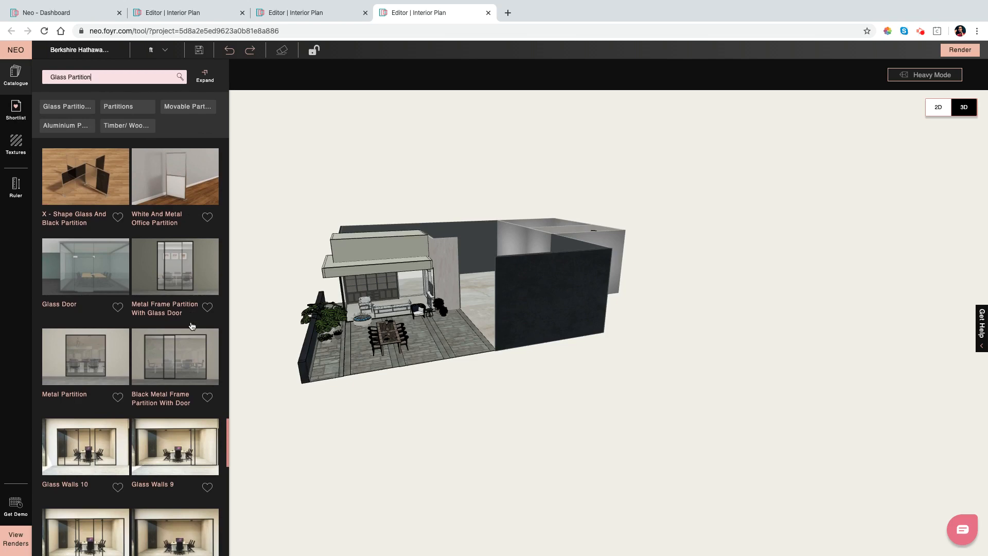
scroll(191, 326, "down", 12)
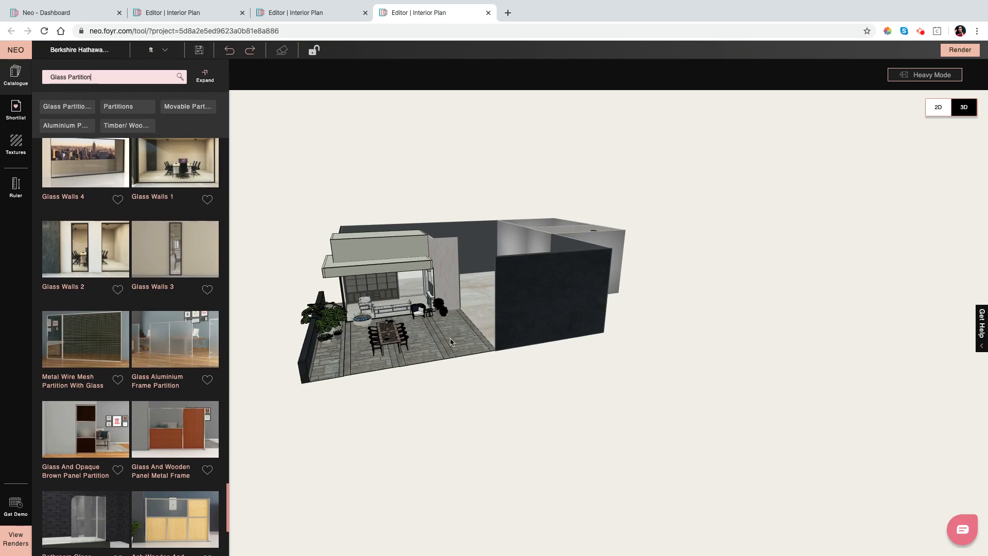
Focus on the glass shower enclosure in the bathroom and examine its panels, door and tiled wall
left_click_drag(451, 337, 394, 425)
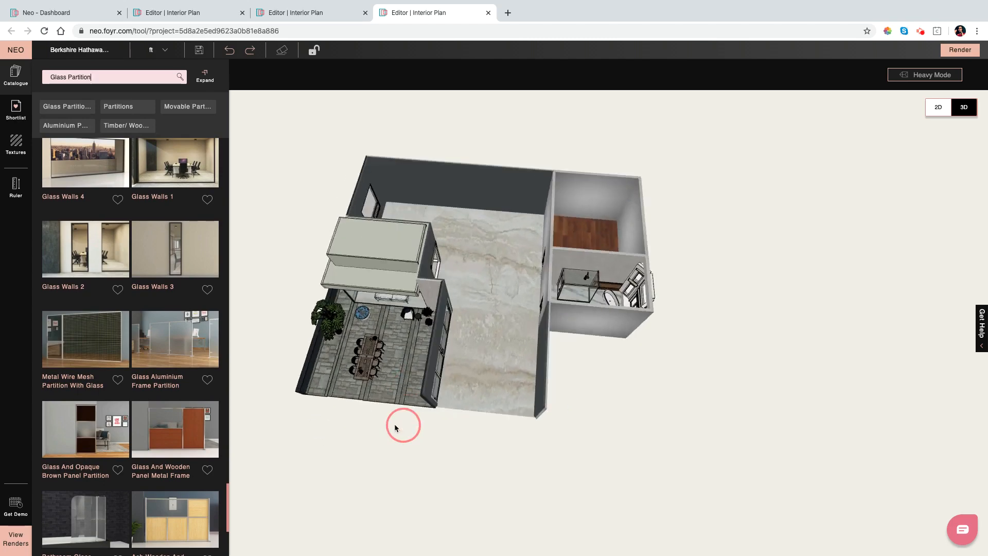
double_click(575, 301)
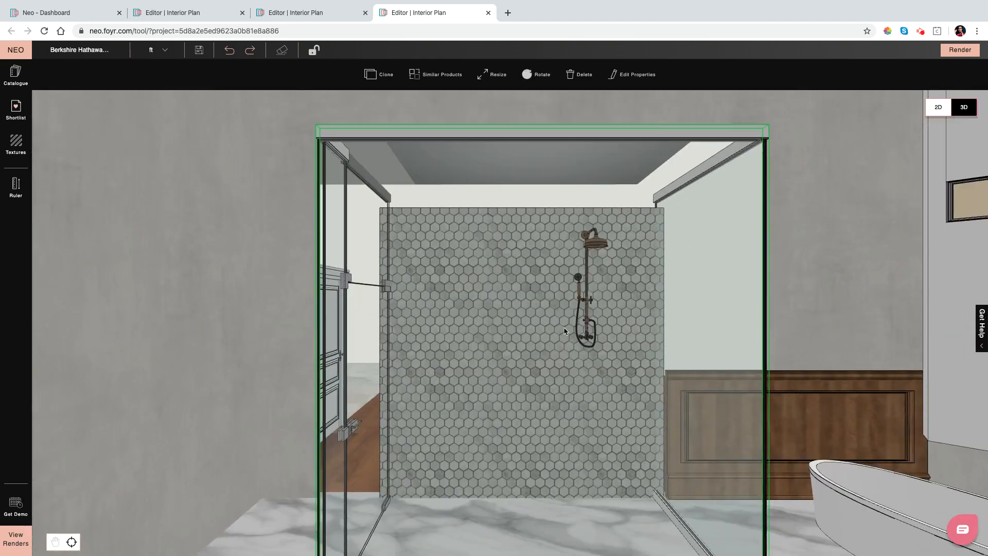
scroll(565, 330, "down", 3)
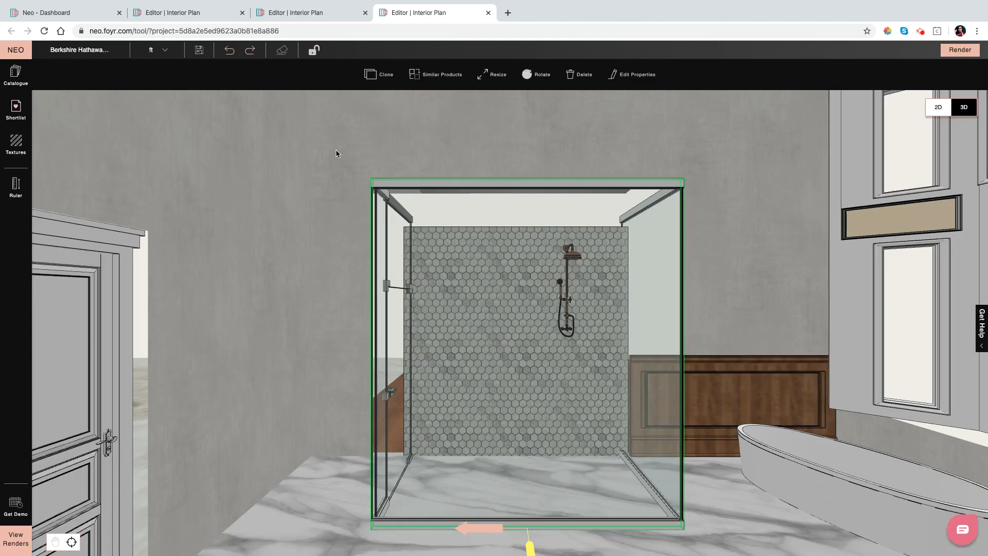
scroll(335, 150, "up", 3)
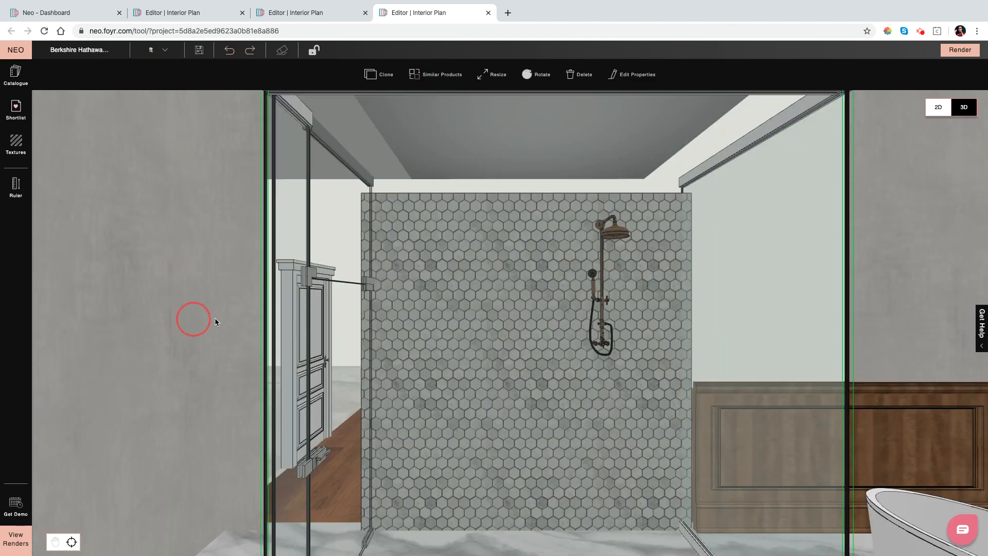
Examine the shower enclosure from the front and the door side, together with the bathtub, bay window and vanity around it
left_click_drag(214, 320, 255, 322)
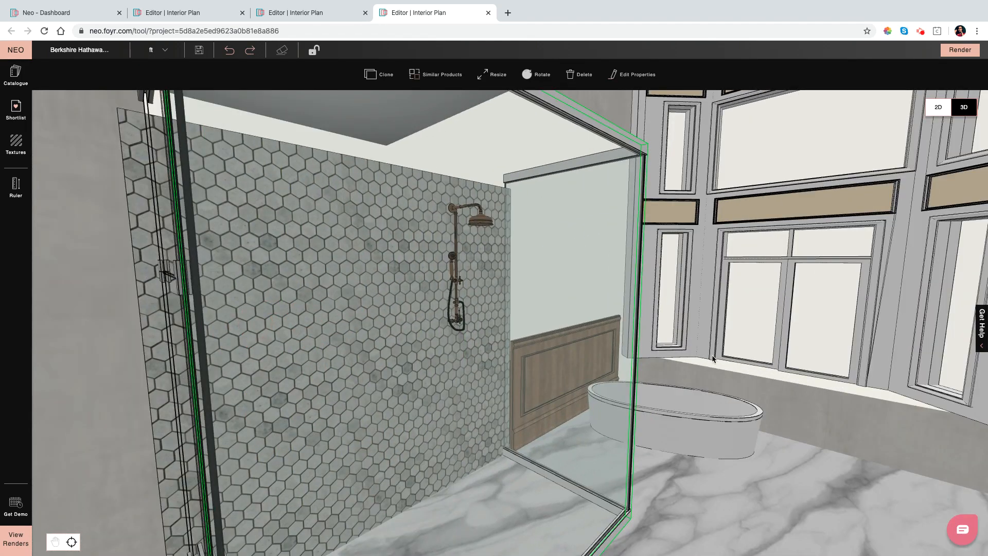
scroll(713, 356, "down", 10)
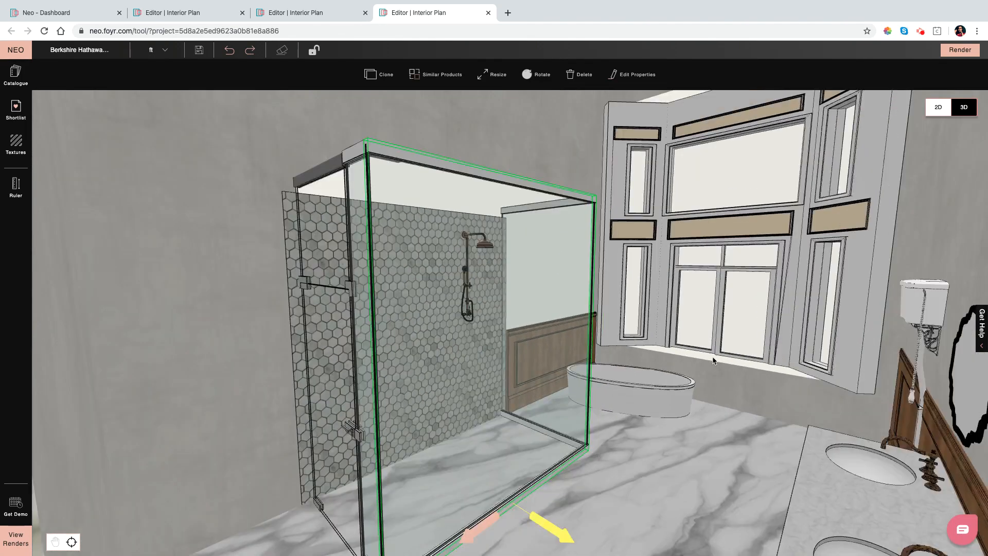
scroll(713, 358, "down", 3)
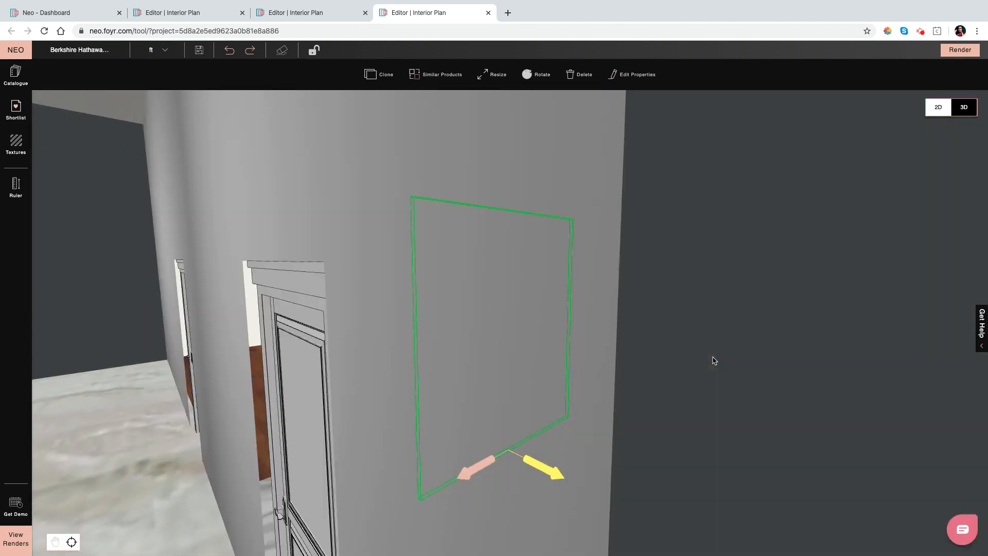
scroll(713, 360, "up", 10)
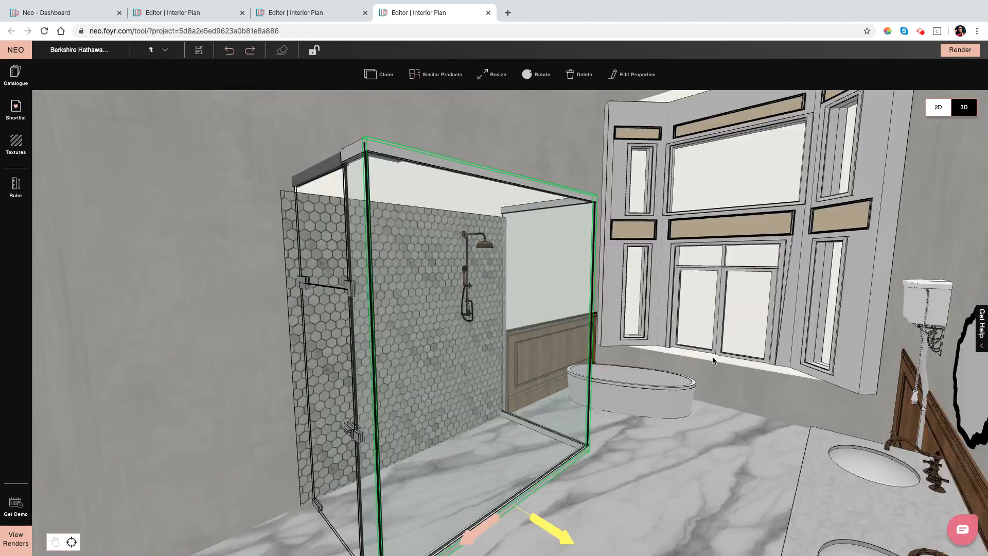
scroll(713, 360, "up", 5)
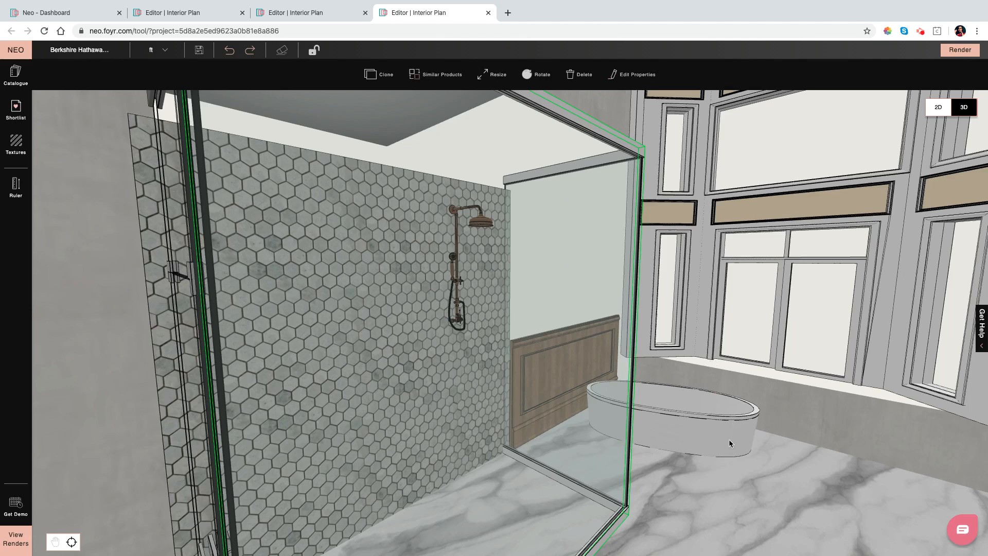
left_click_drag(741, 501, 715, 492)
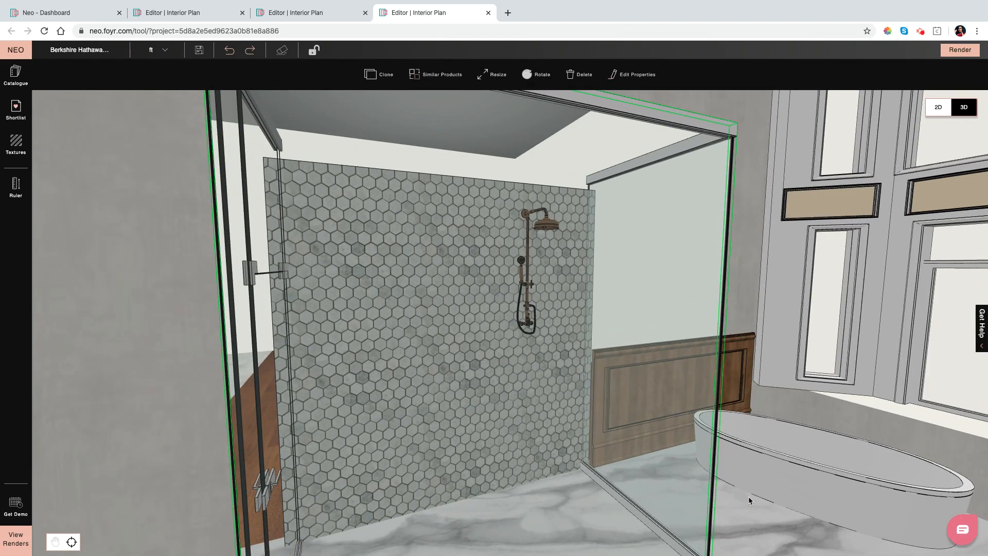
scroll(748, 496, "down", 2)
scroll(748, 496, "down", 1)
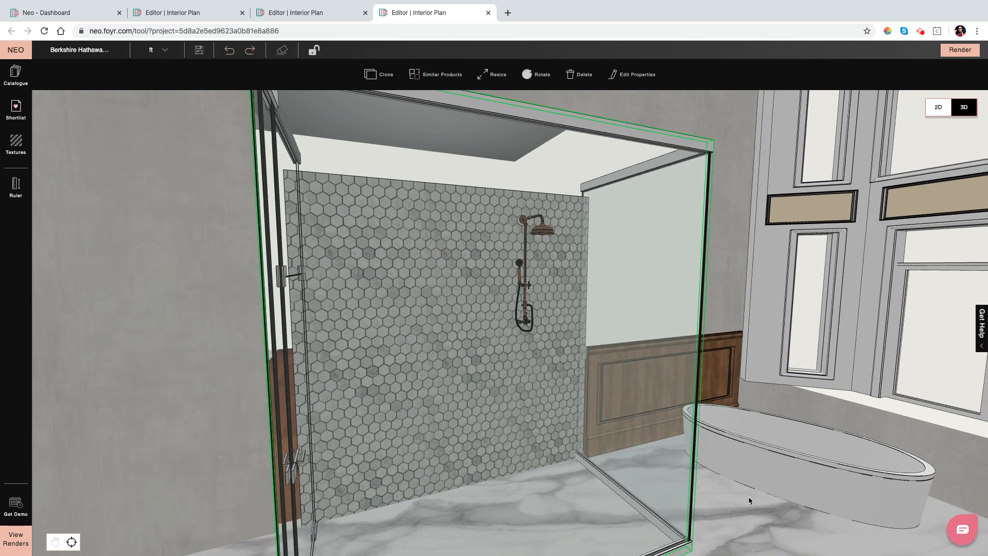
scroll(748, 496, "down", 3)
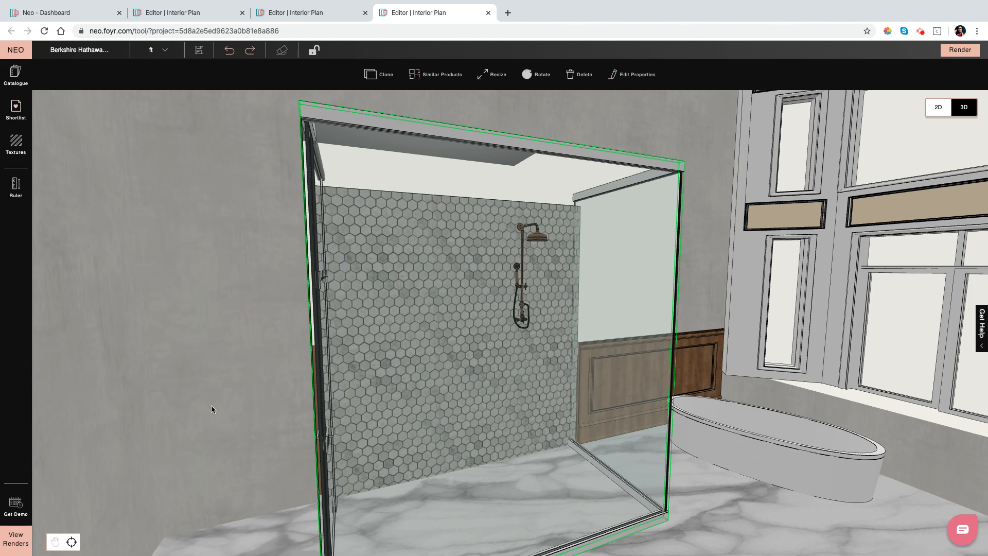
left_click_drag(202, 359, 200, 370)
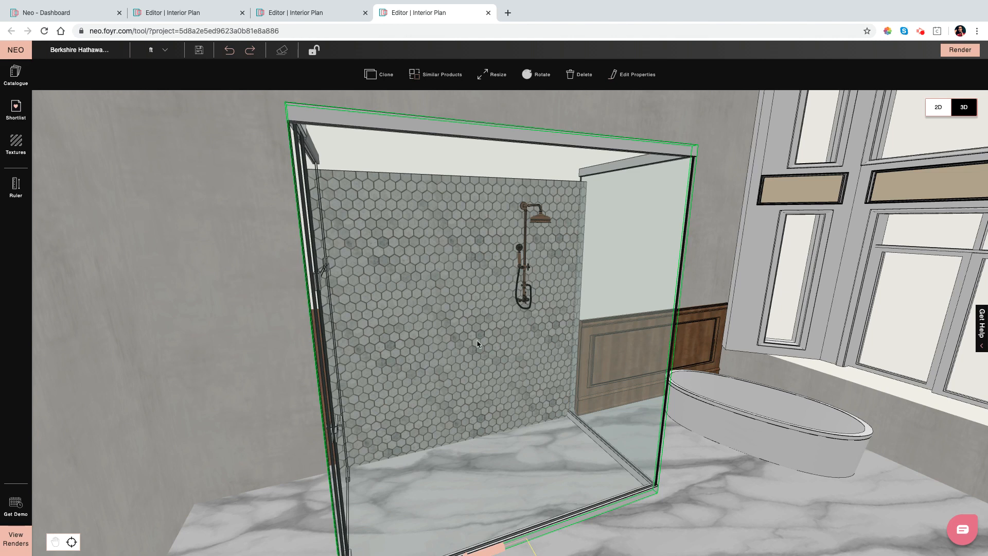
left_click_drag(270, 315, 312, 320)
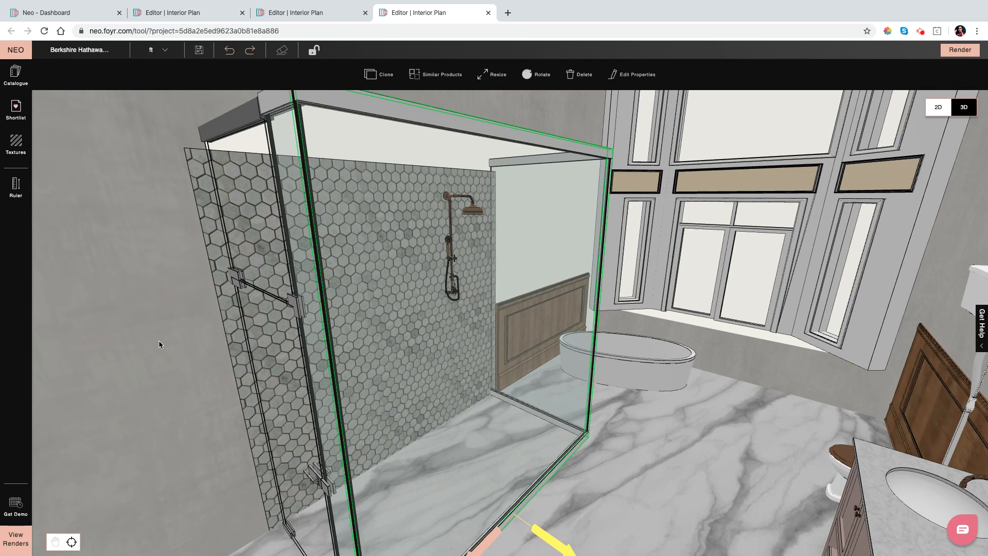
Inspect the hexagonal-tile backsplash's dimensions and resize handles, and open the appearance settings of its tile texture
left_click(220, 259)
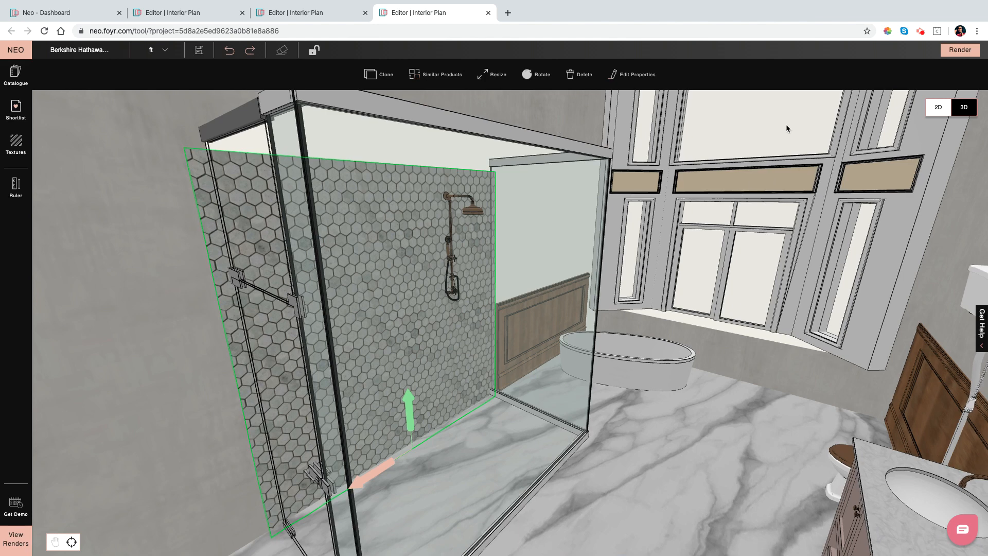
left_click(632, 74)
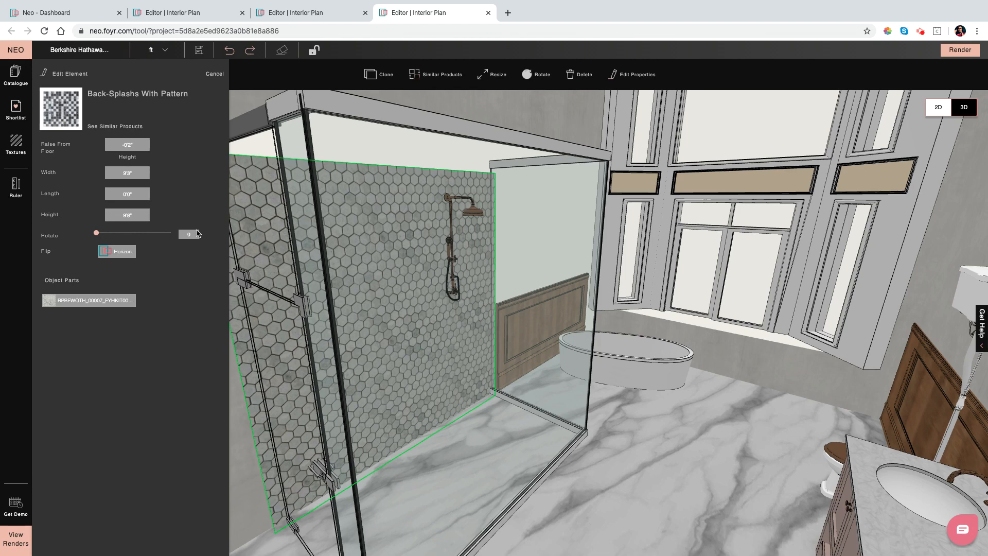
left_click(240, 427)
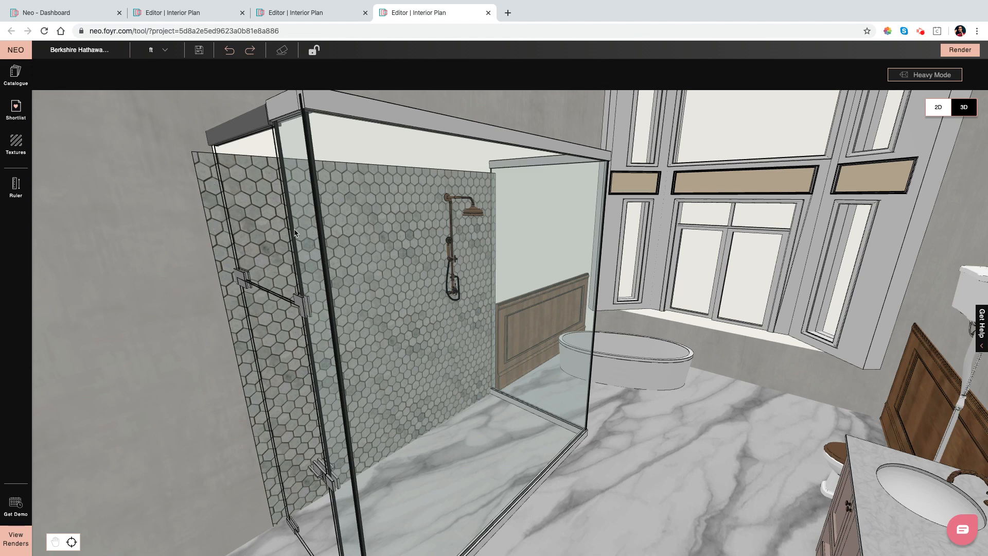
left_click(214, 221)
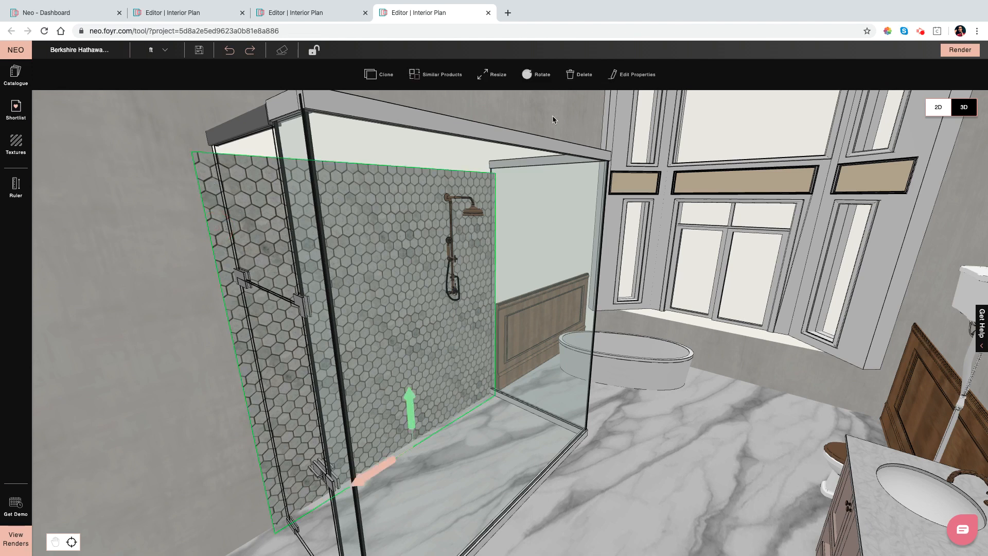
left_click(502, 80)
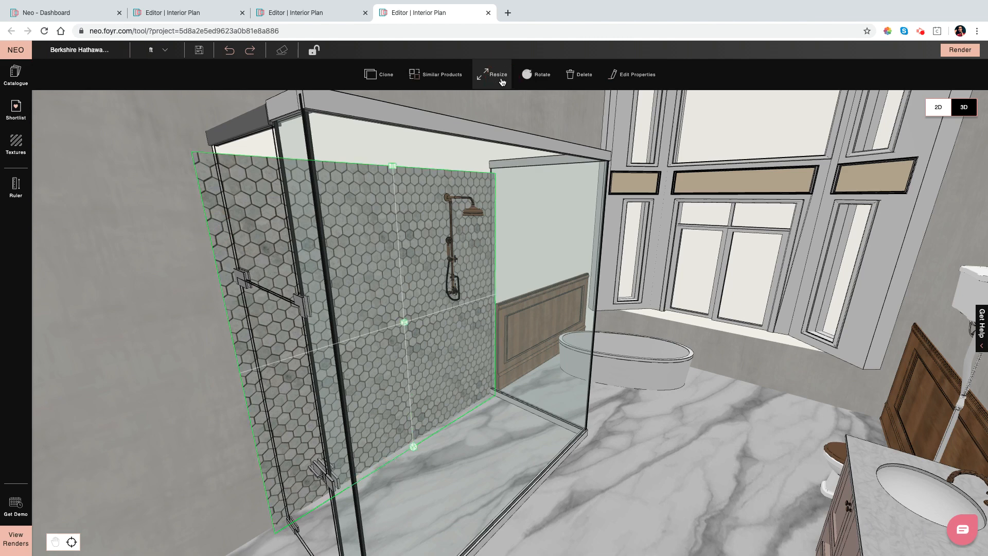
left_click(631, 76)
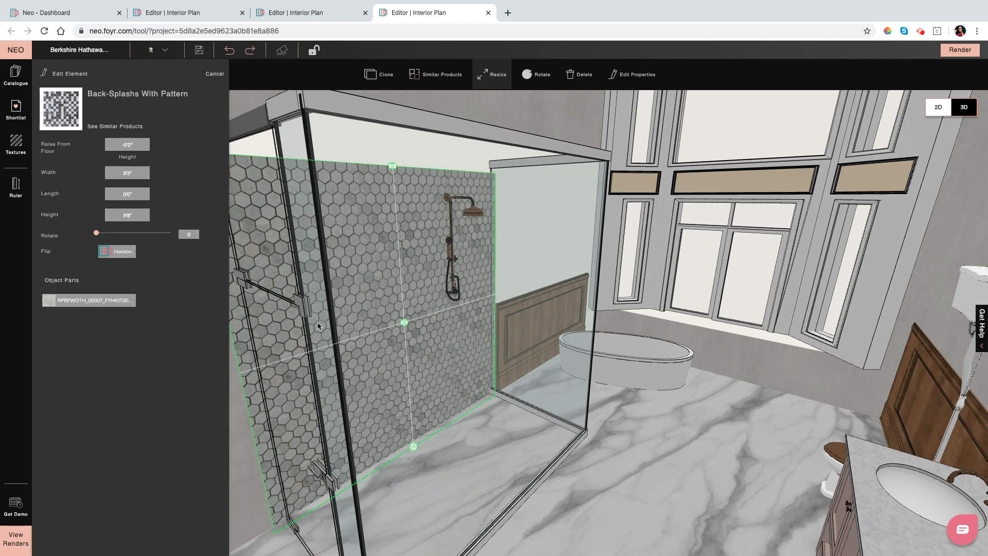
left_click(60, 302)
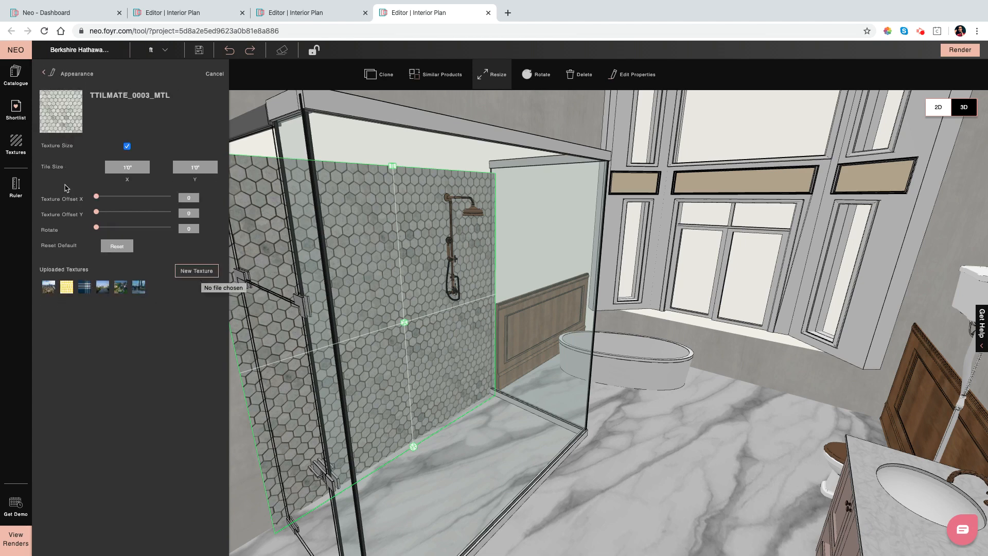
Look through the Materials and Stone textures and recheck the backsplash's texture size and offset settings
left_click(14, 147)
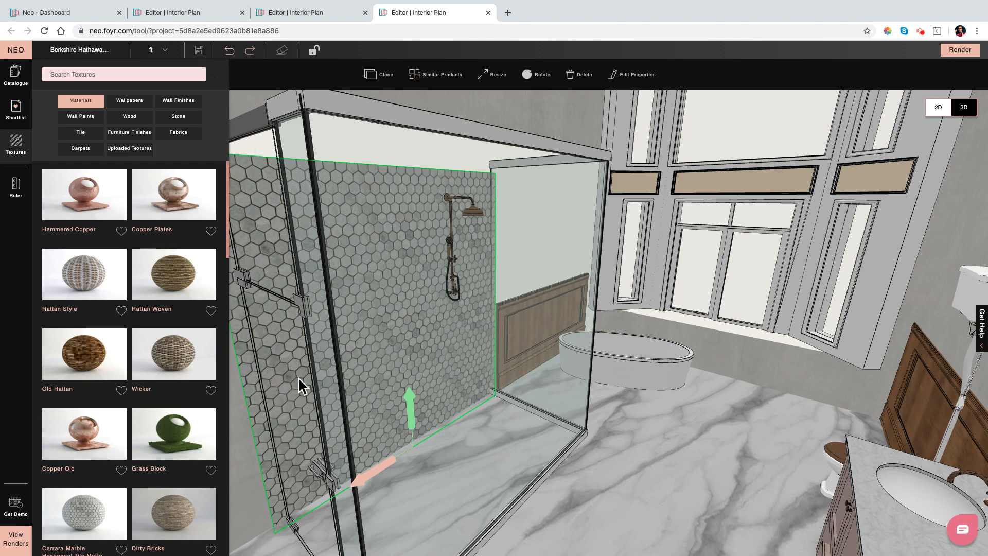
left_click(189, 118)
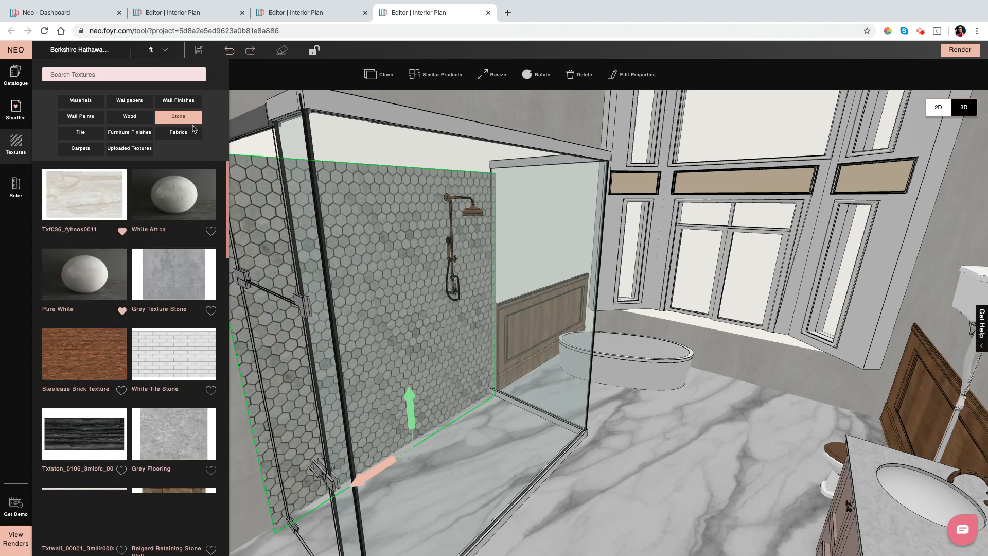
left_click(634, 76)
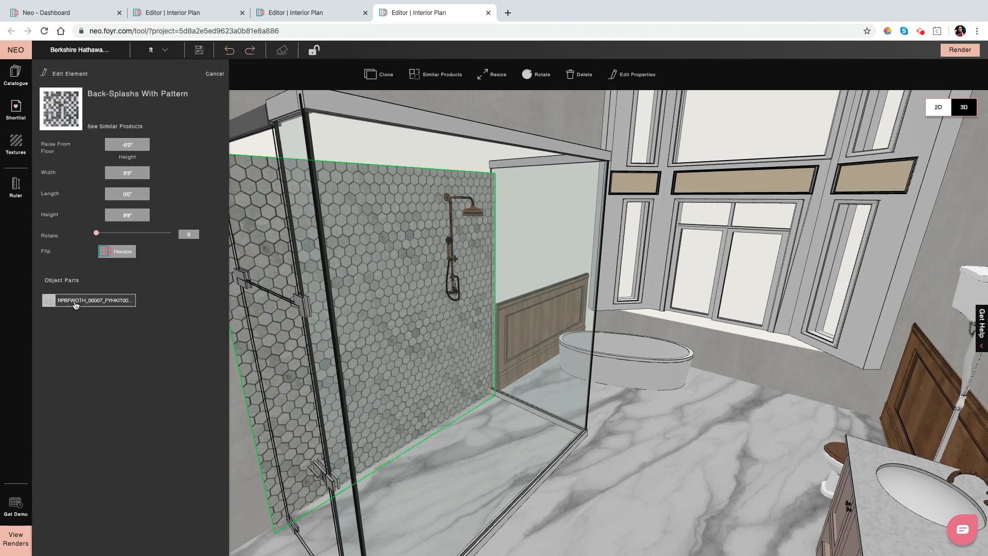
left_click(49, 304)
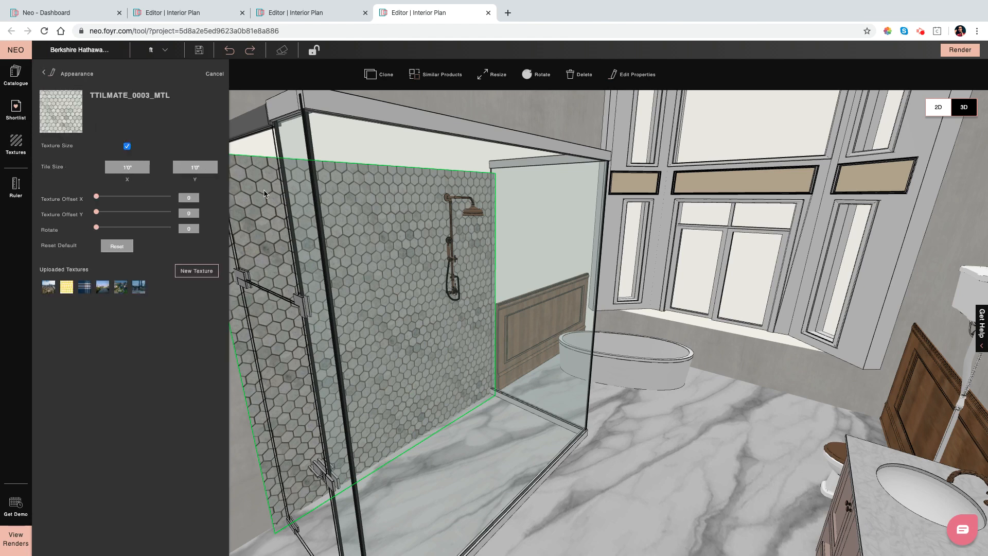
left_click(235, 420)
View the shower floor from above and search the catalogue's building shapes for "floor docked"
left_click_drag(234, 415, 183, 417)
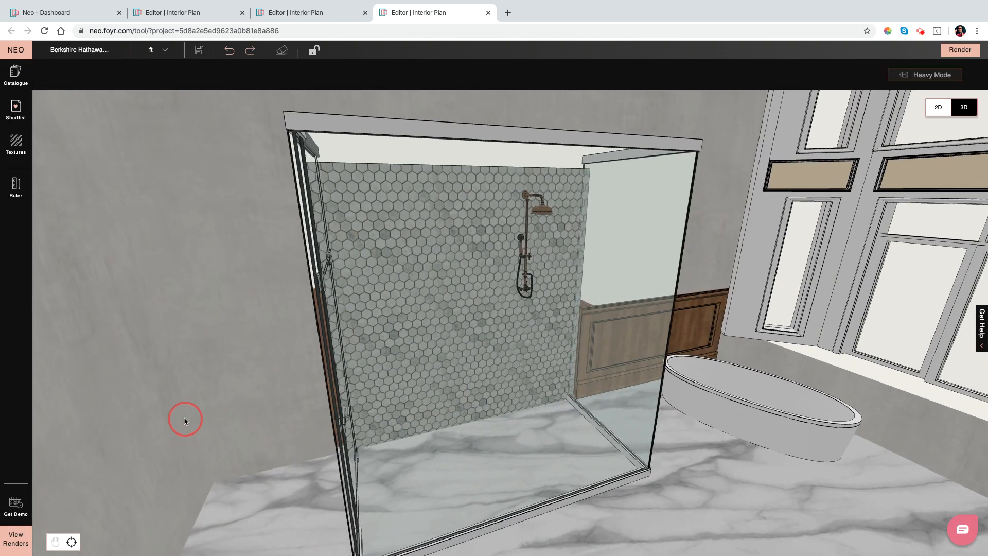
left_click_drag(185, 420, 420, 252)
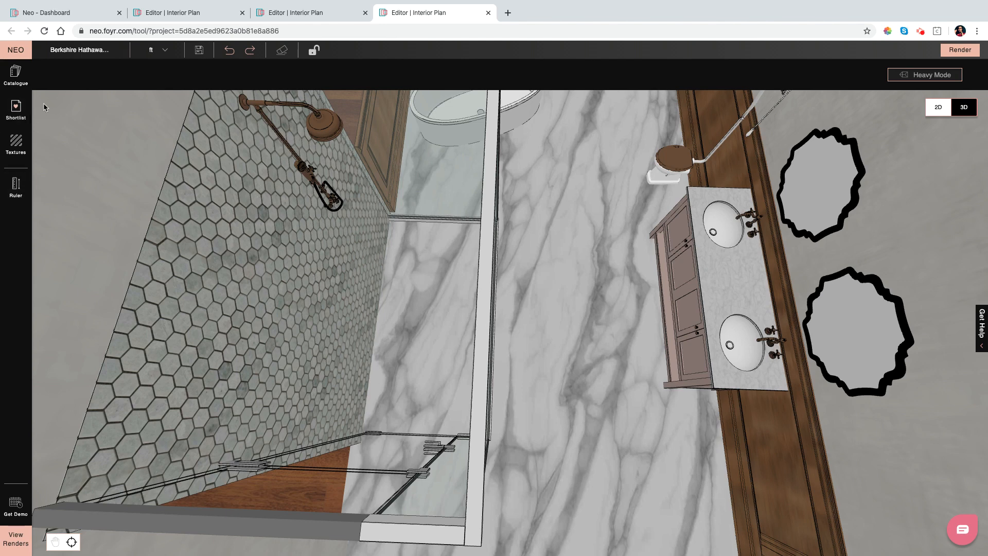
left_click(15, 76)
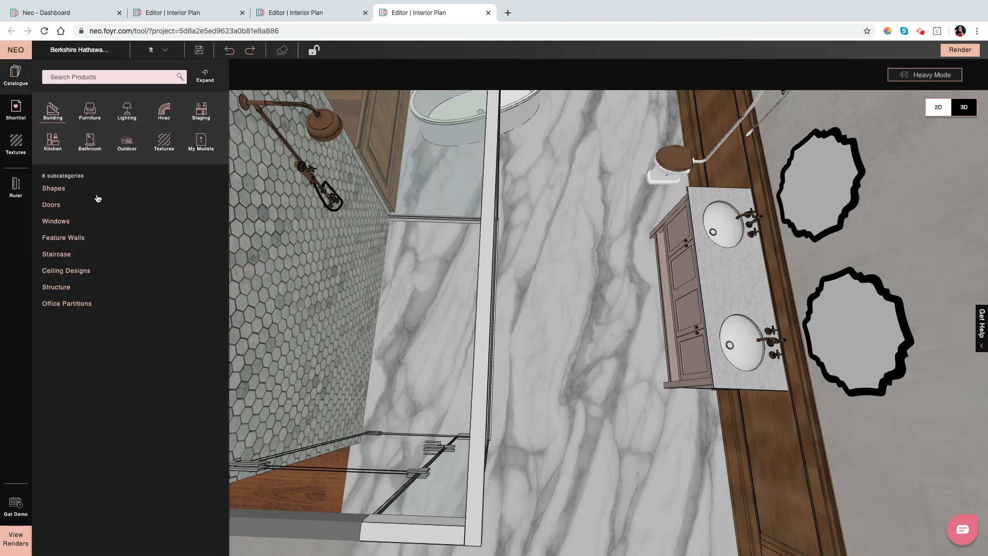
left_click(54, 188)
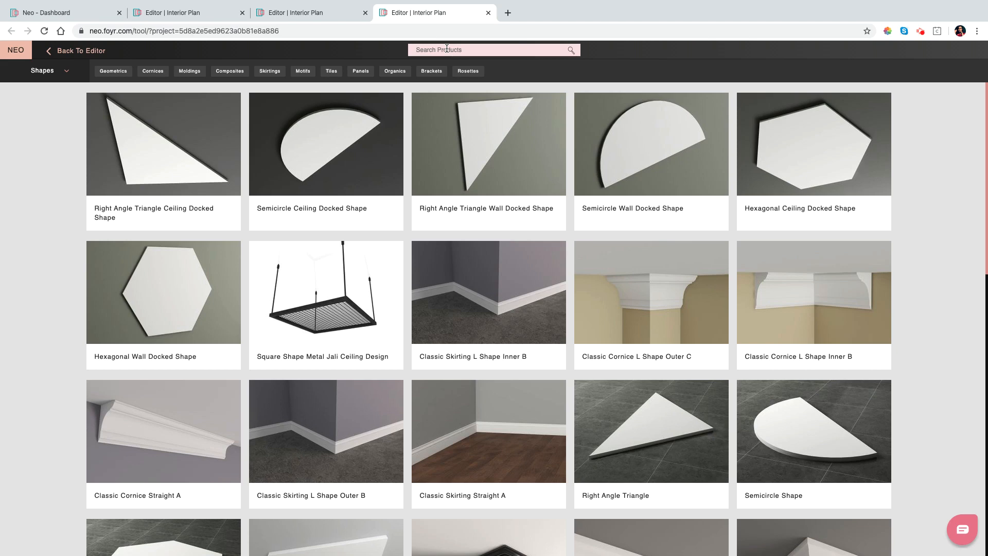
type("floor docked")
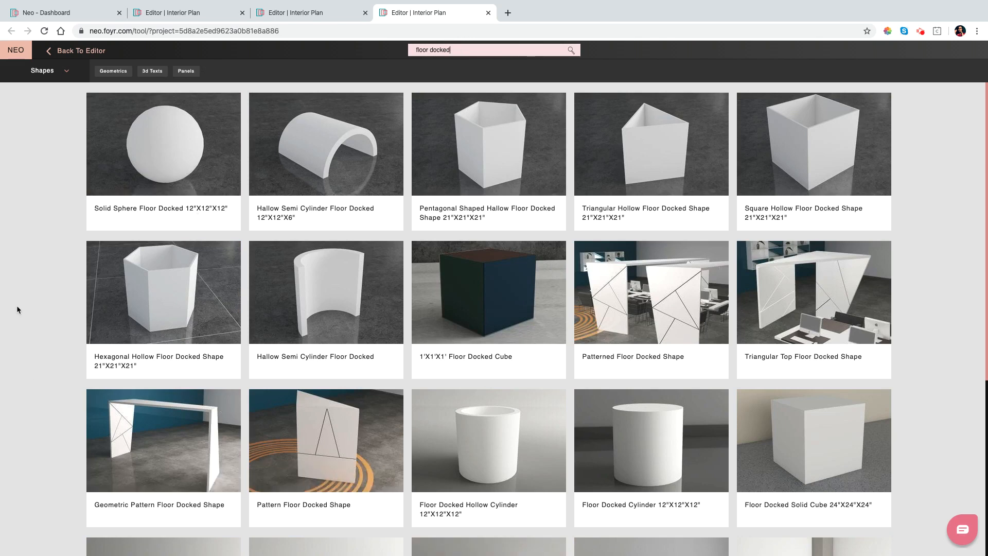
Find the Floor Docked Solid Cube 24"X24"X24" among the shapes and add it to the shortlist
scroll(38, 312, "down", 4)
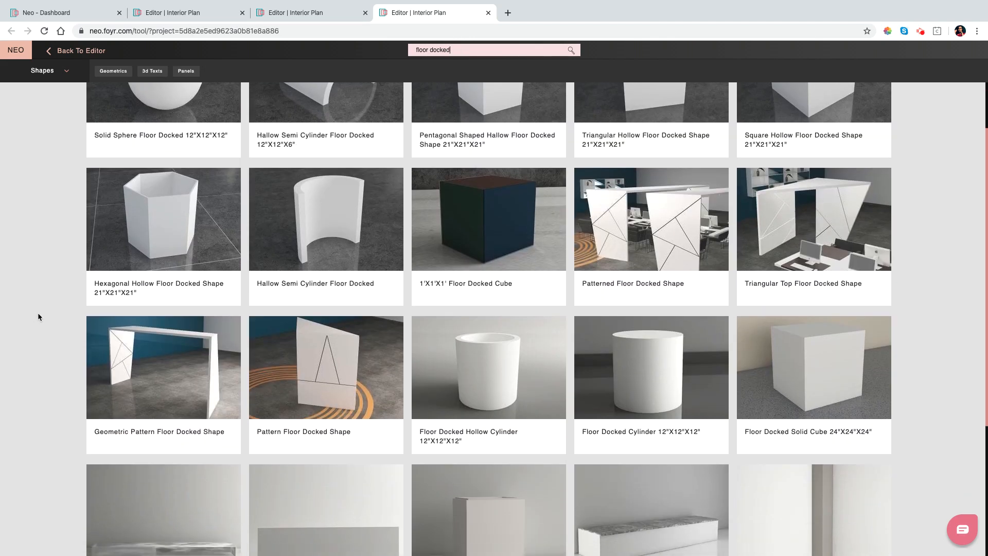
scroll(38, 313, "down", 1)
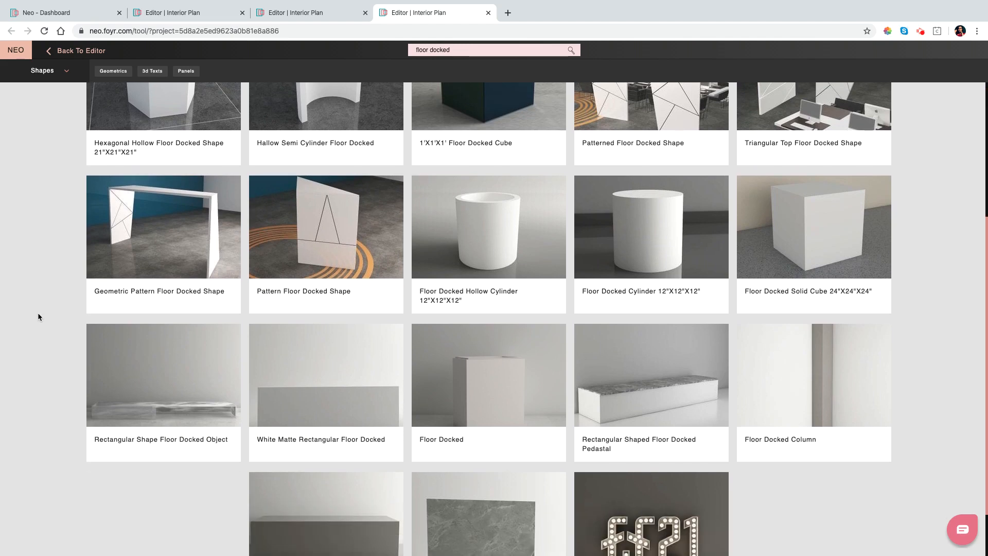
scroll(38, 313, "up", 5)
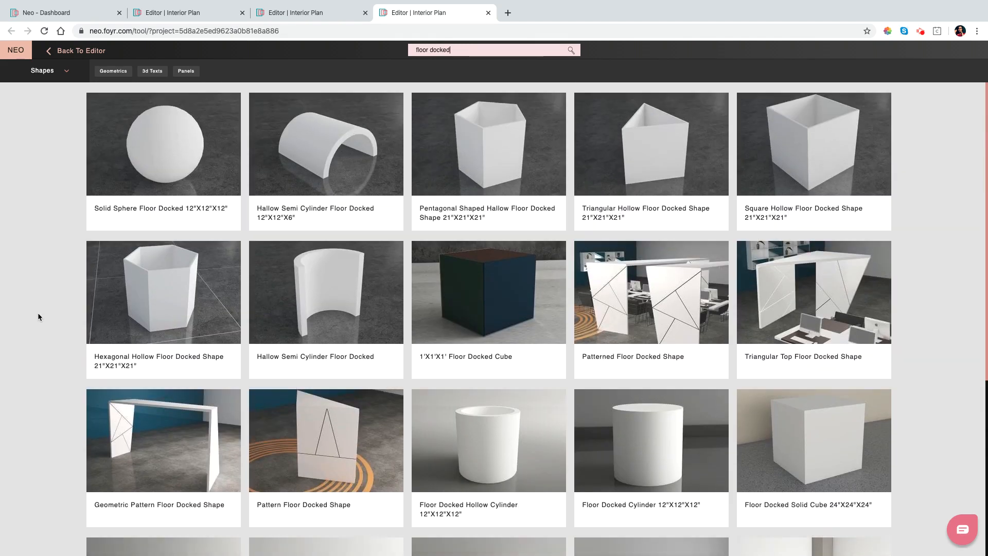
scroll(38, 313, "down", 2)
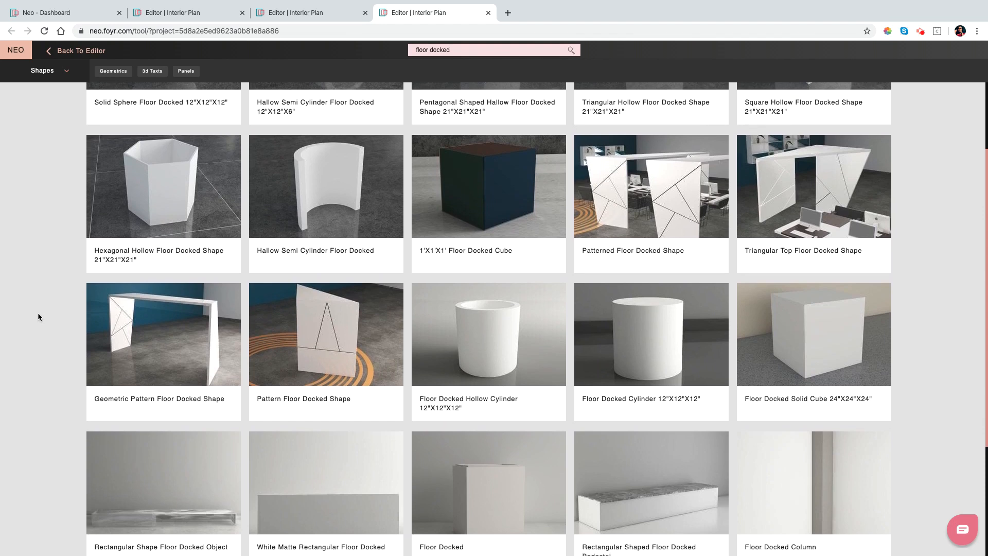
mouse_move(837, 325)
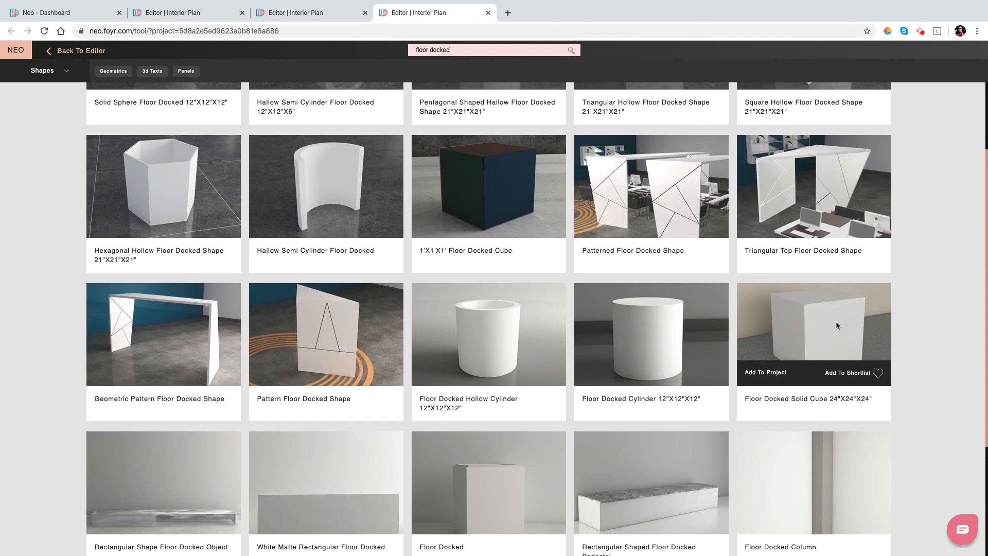
left_click(879, 374)
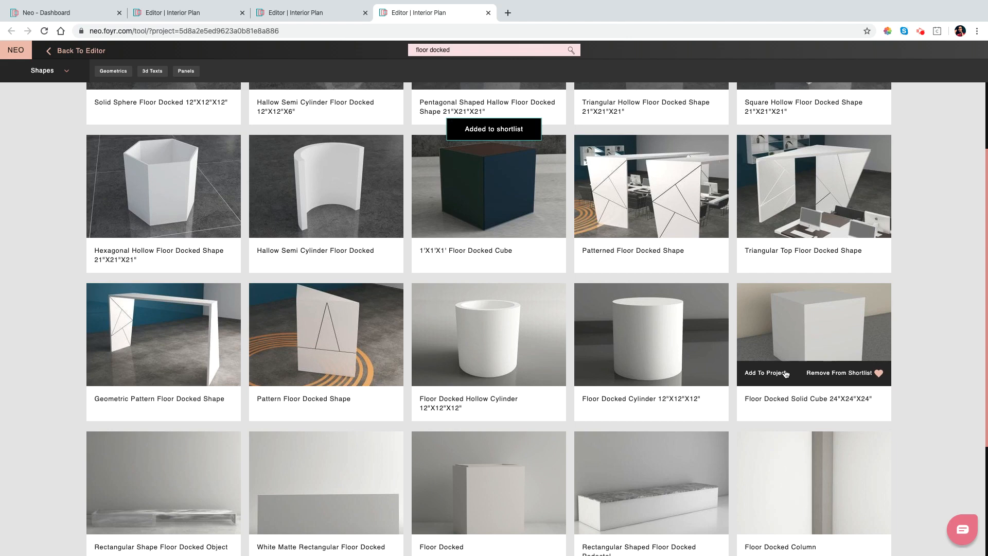
Add the Floor Docked Solid Cube 24"X24"X24" to the project and place it on the shower floor beside the tiled wall
left_click(766, 372)
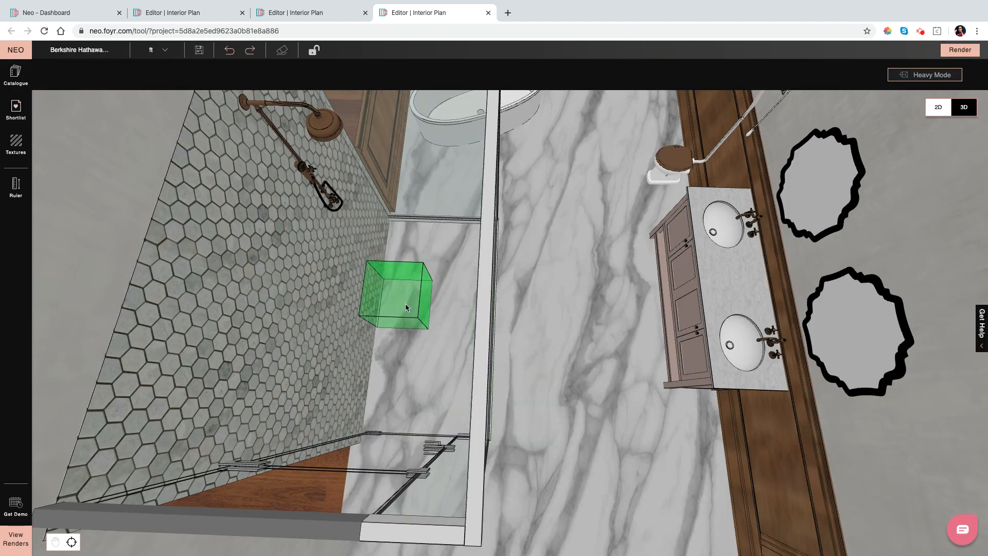
left_click(405, 304)
left_click_drag(575, 313, 405, 381)
left_click(537, 208)
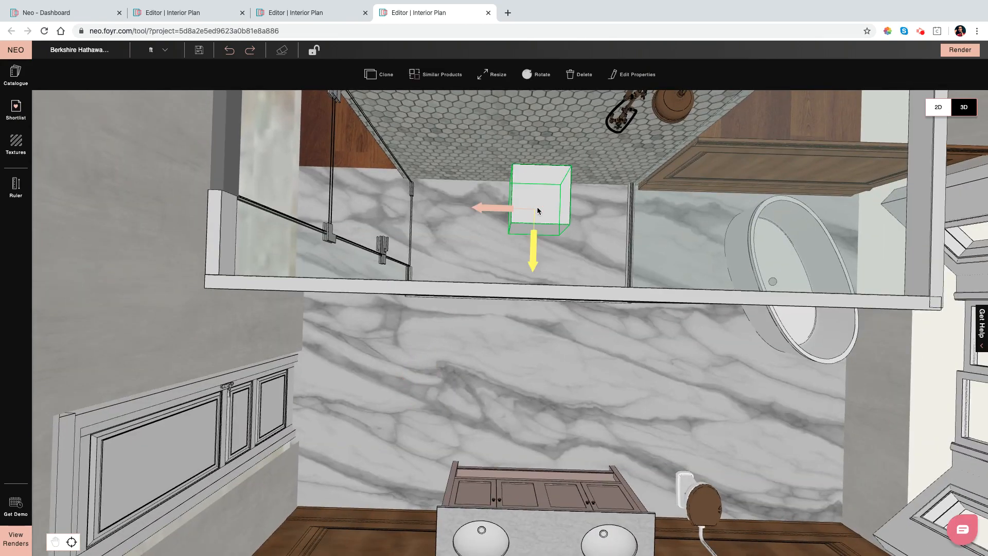
Try to change the cube's width using the Resize tool
left_click(488, 74)
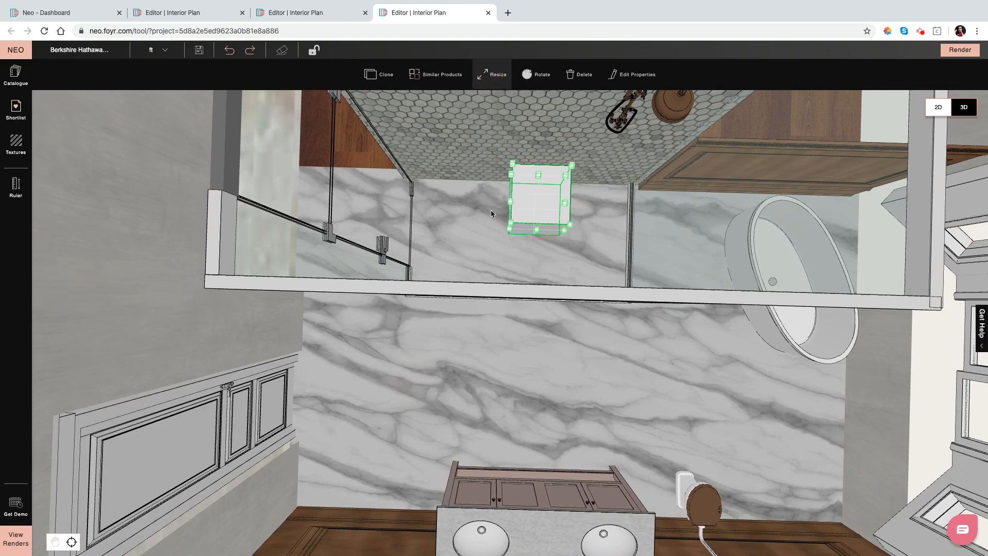
left_click_drag(569, 252, 213, 334)
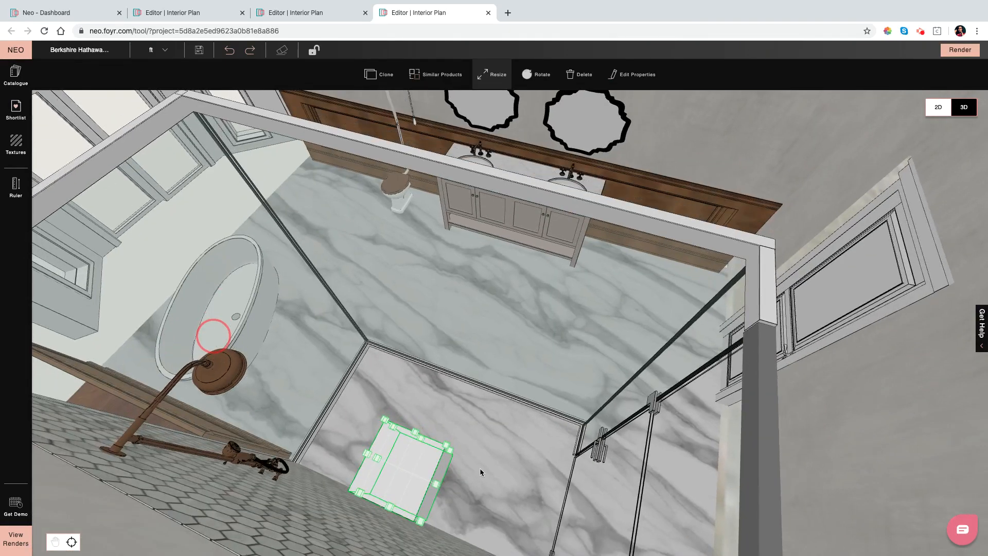
left_click(437, 487)
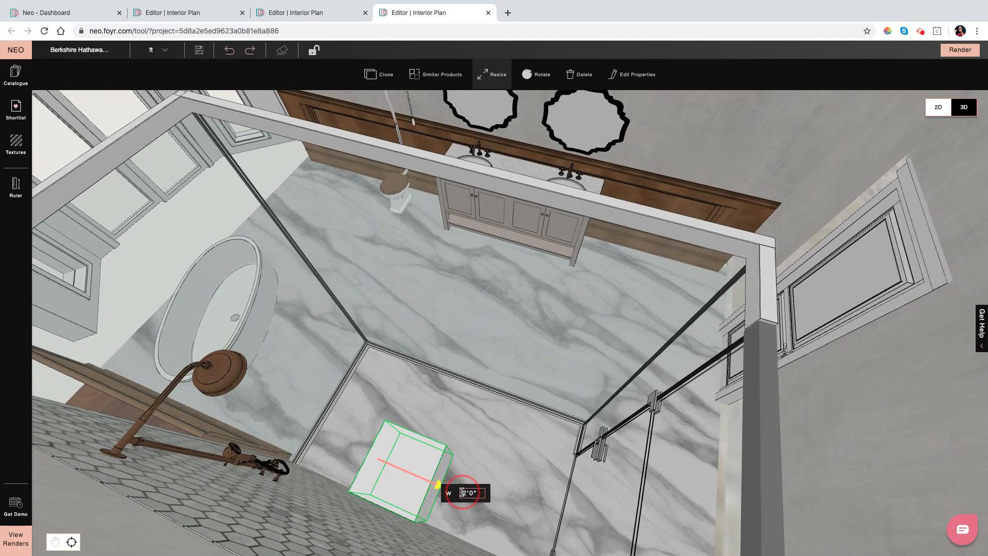
left_click_drag(462, 493, 485, 506)
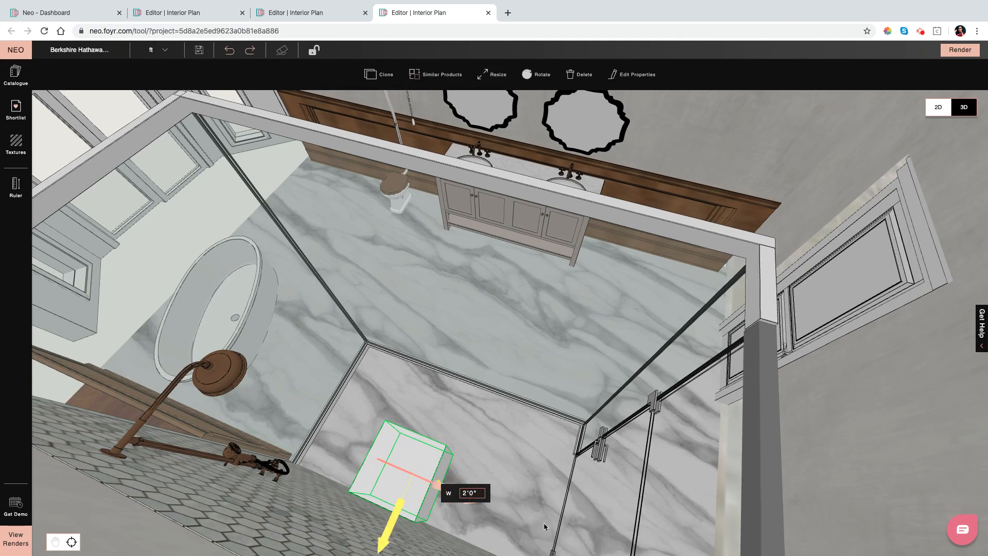
left_click(439, 485)
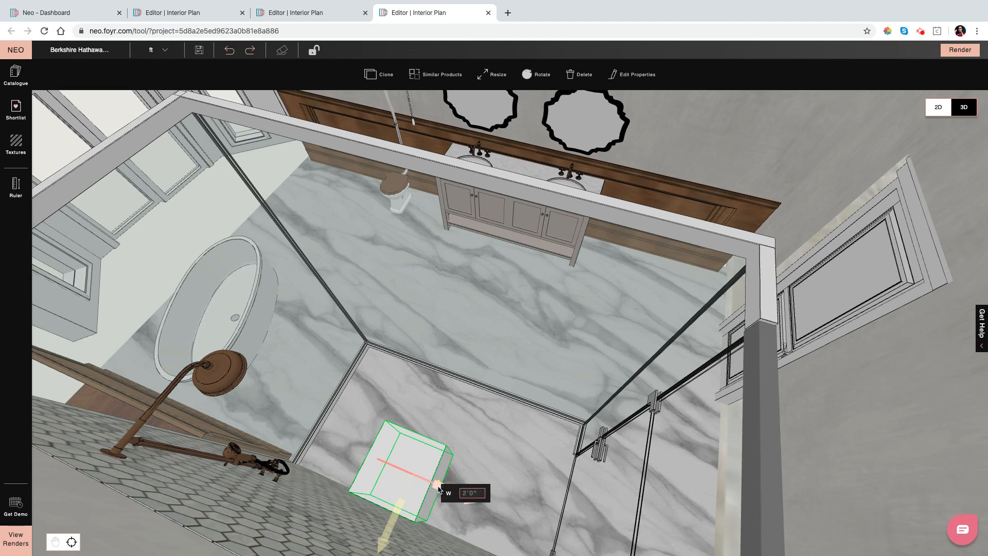
left_click(439, 485)
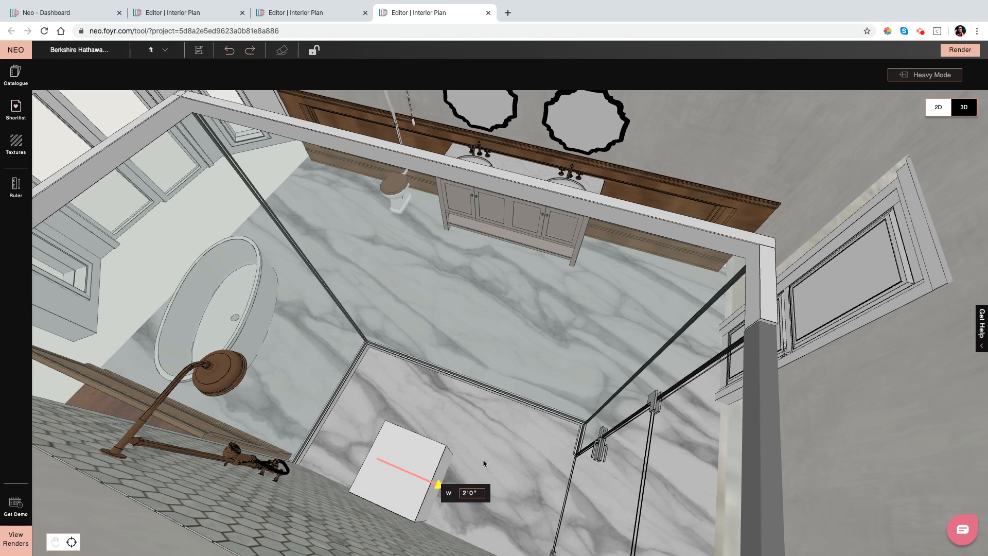
left_click(424, 528)
left_click(404, 495)
left_click(487, 453)
left_click(404, 528)
left_click(406, 465)
mouse_move(508, 501)
left_mouse_down()
mouse_move(389, 518)
mouse_move(338, 508)
left_mouse_up()
left_click_drag(288, 483, 277, 364)
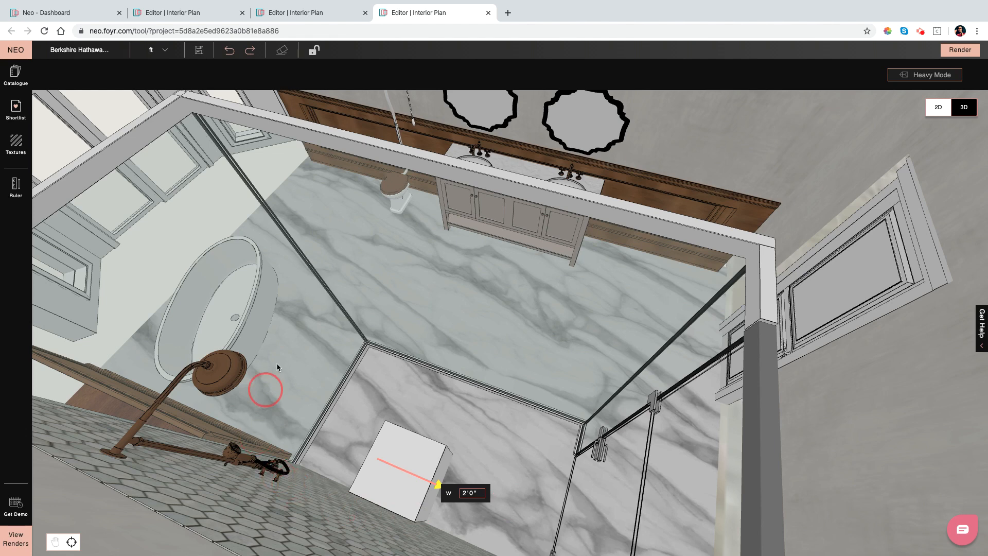
left_click(319, 12)
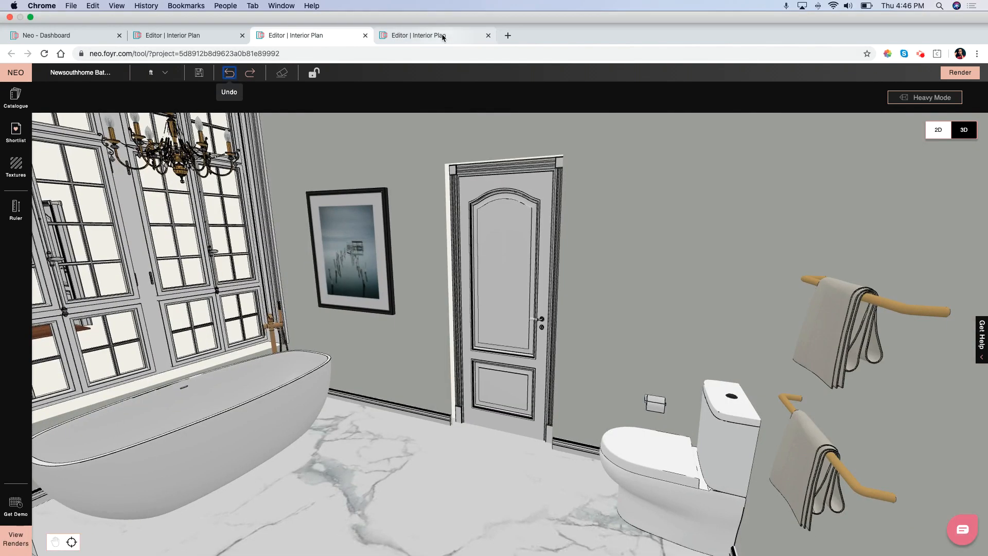
left_click(440, 35)
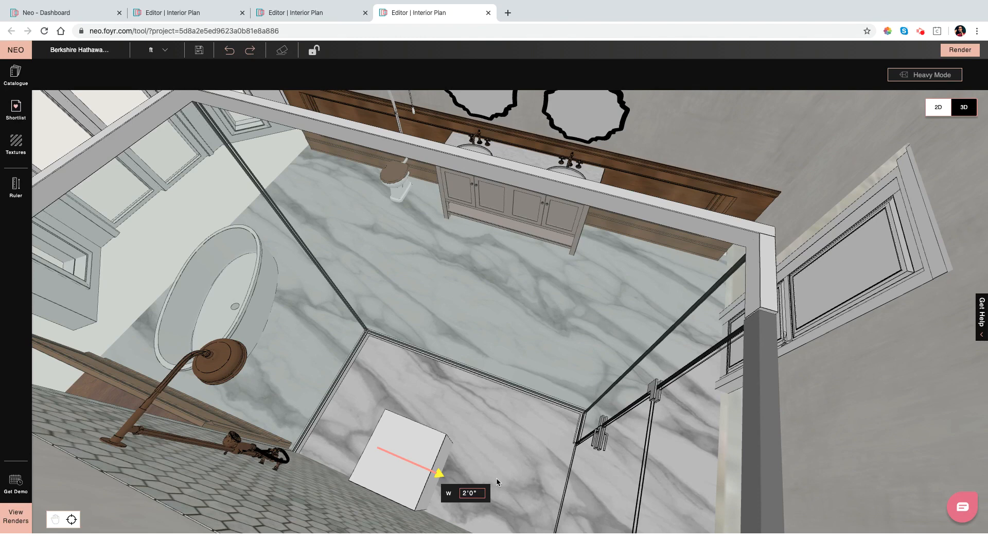
mouse_move(498, 475)
left_mouse_down()
mouse_move(405, 506)
mouse_move(278, 497)
left_mouse_up()
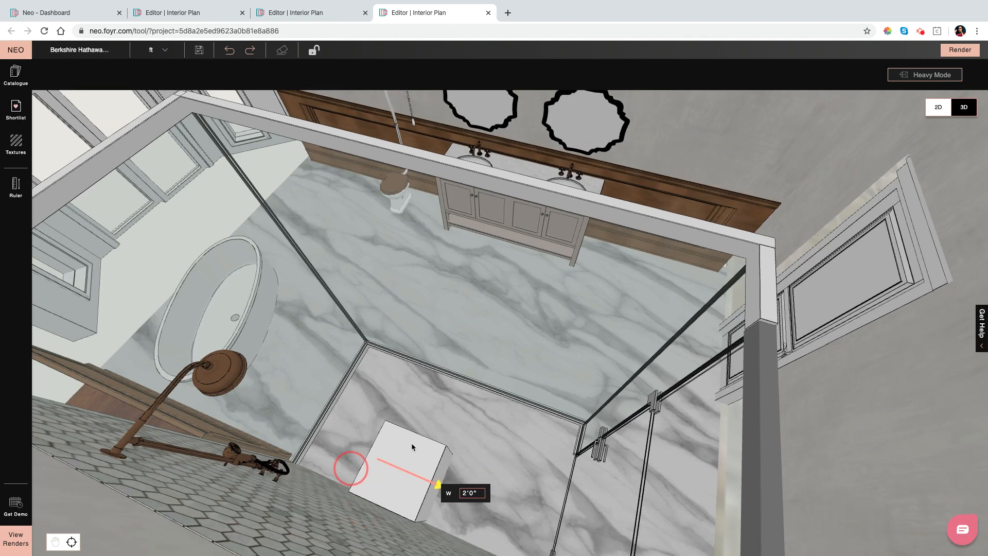
Switch the project to the 2D plan and back to 3D, and reload the editor page
left_click(229, 51)
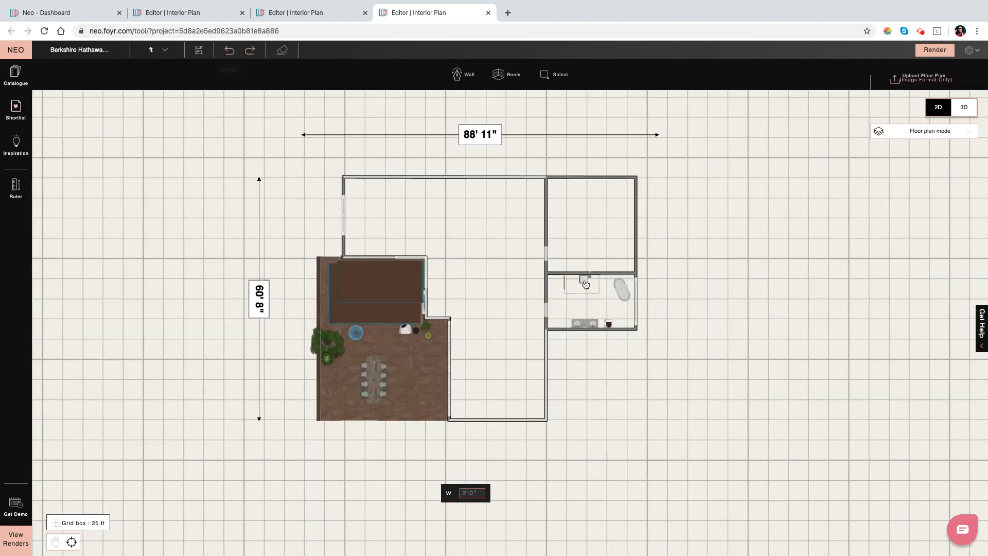
left_click(964, 109)
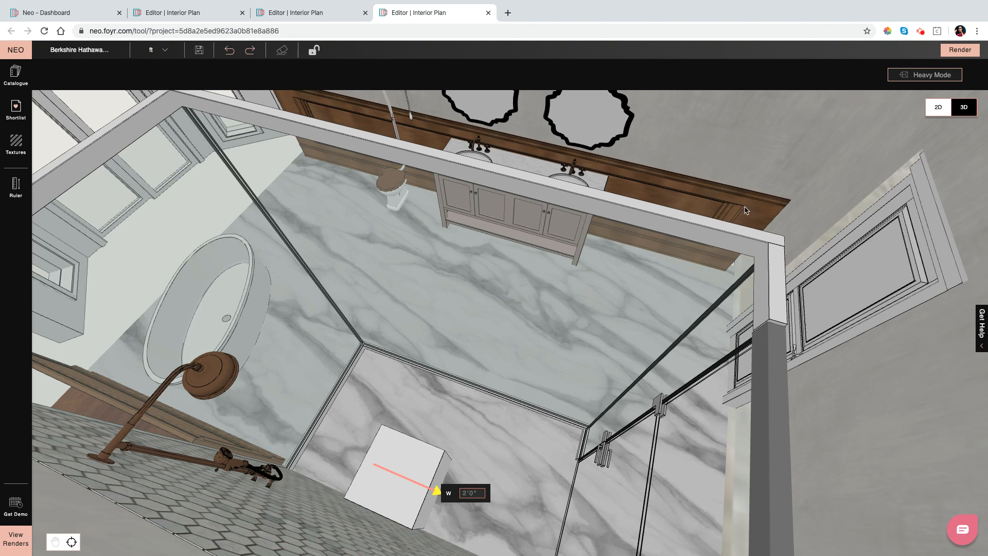
left_click_drag(746, 209, 739, 281)
left_click(45, 30)
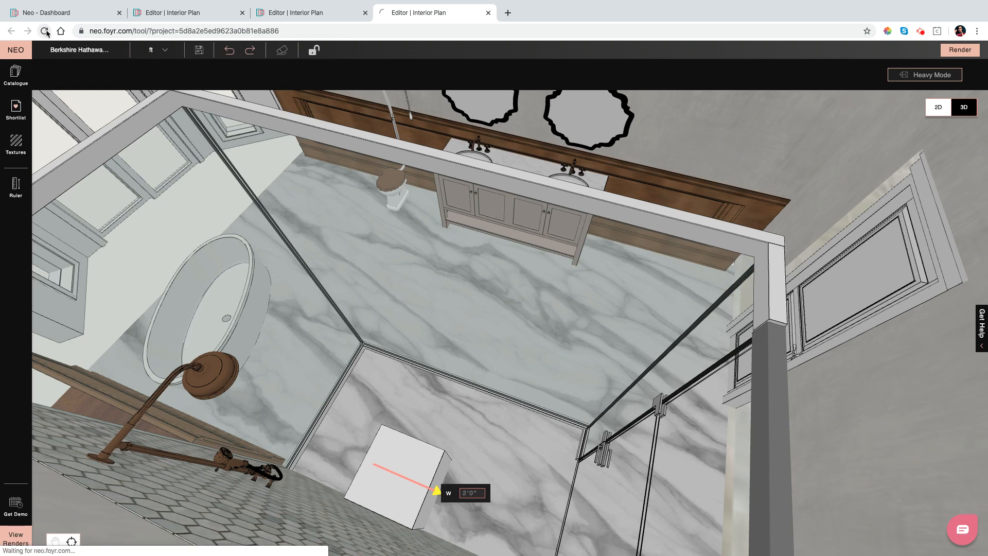
Switch to the Newsouthhome bathroom project and examine its glass shower enclosure, tiled walls and raised base from several angles
left_click(293, 13)
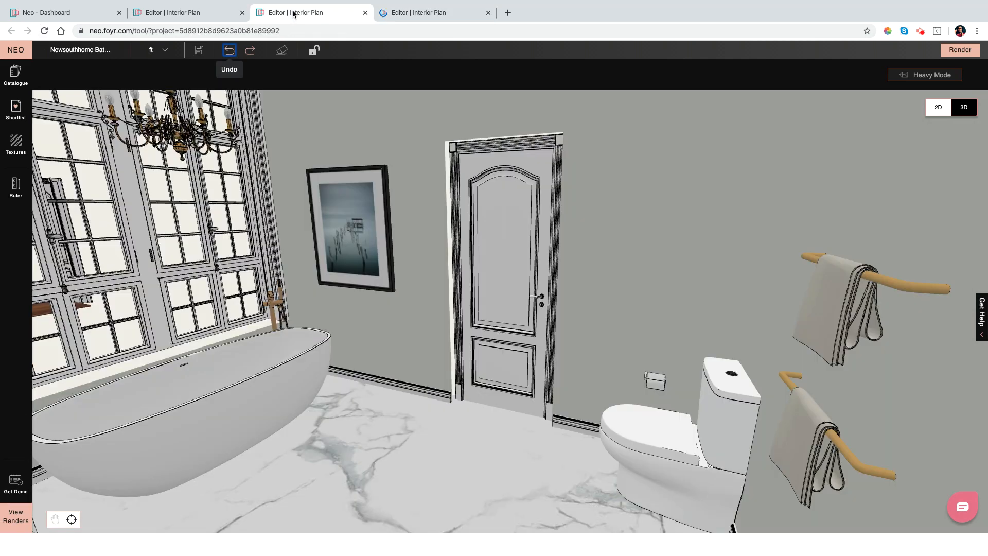
left_click_drag(483, 523, 444, 539)
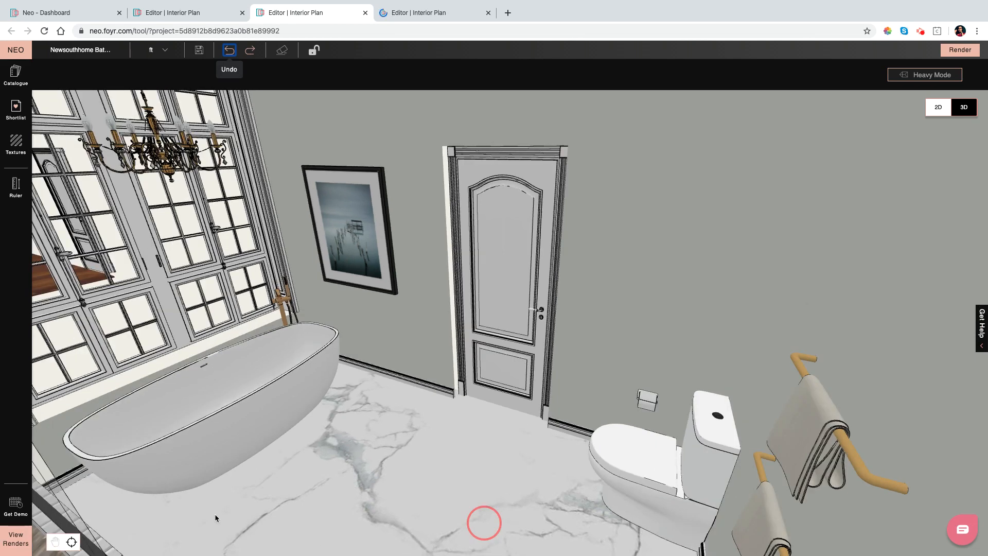
left_click(398, 415)
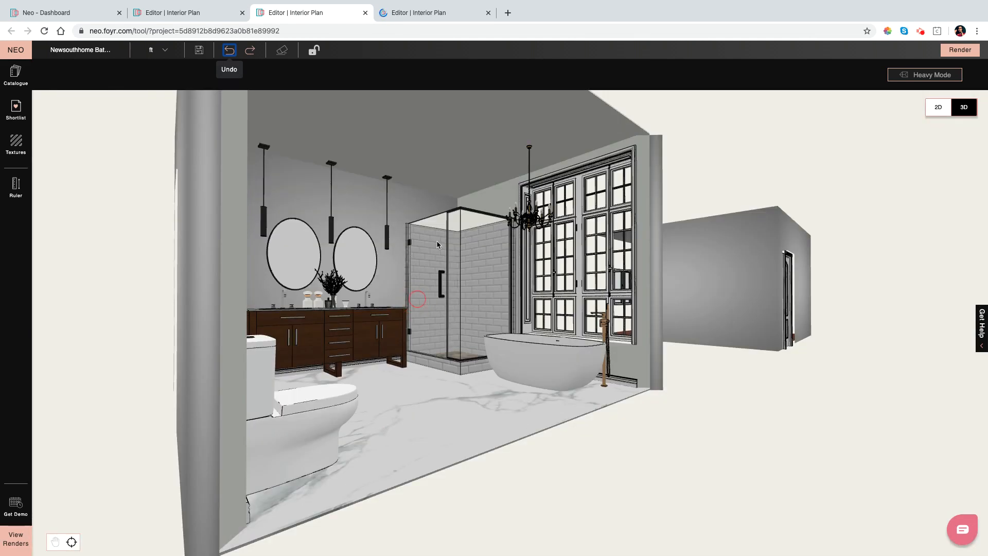
left_click(436, 240)
left_click(385, 296)
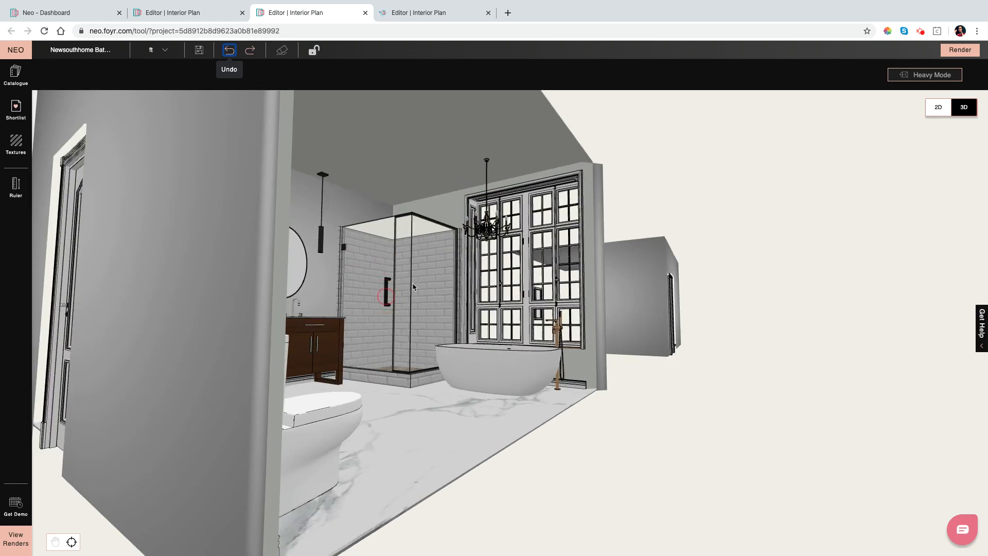
left_click(403, 358)
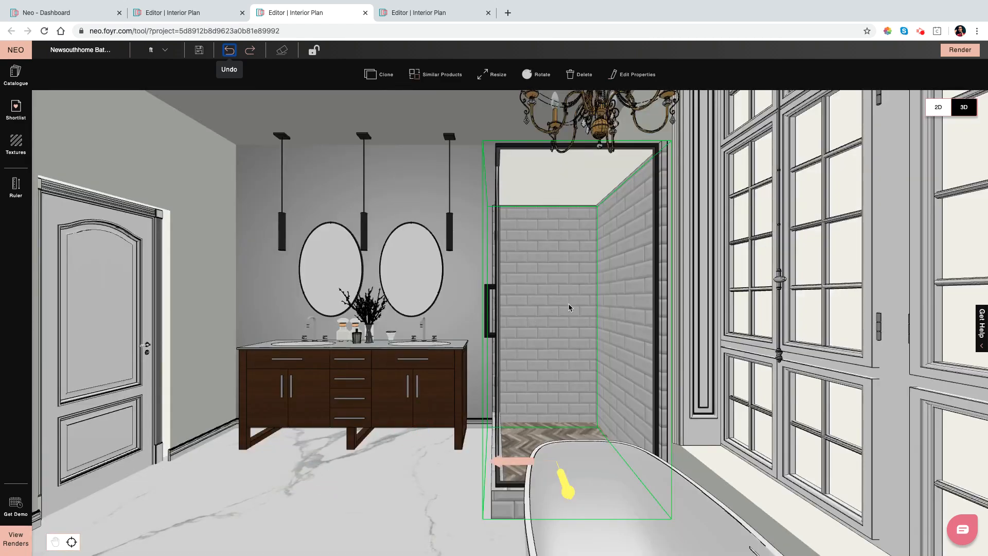
left_click_drag(466, 507, 561, 522)
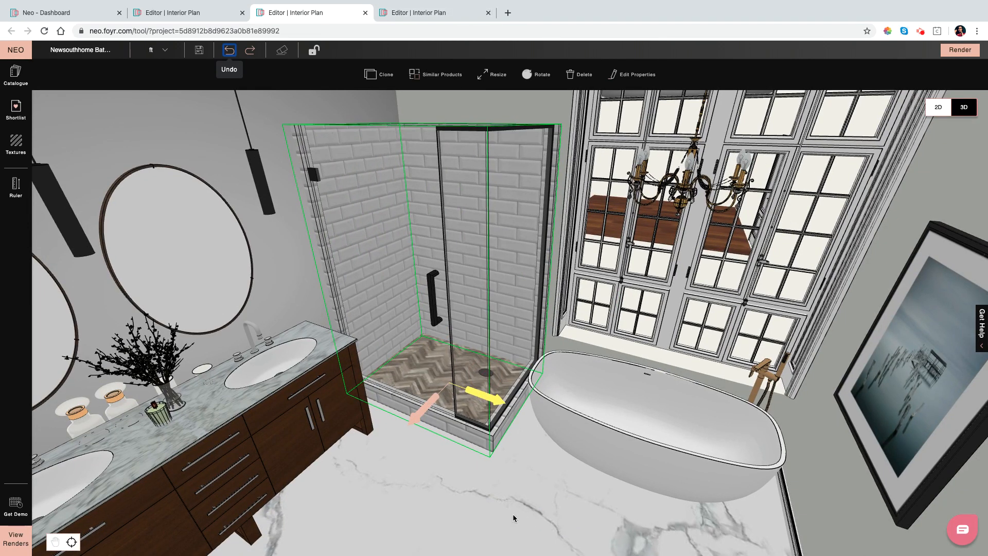
left_click_drag(513, 517, 517, 517)
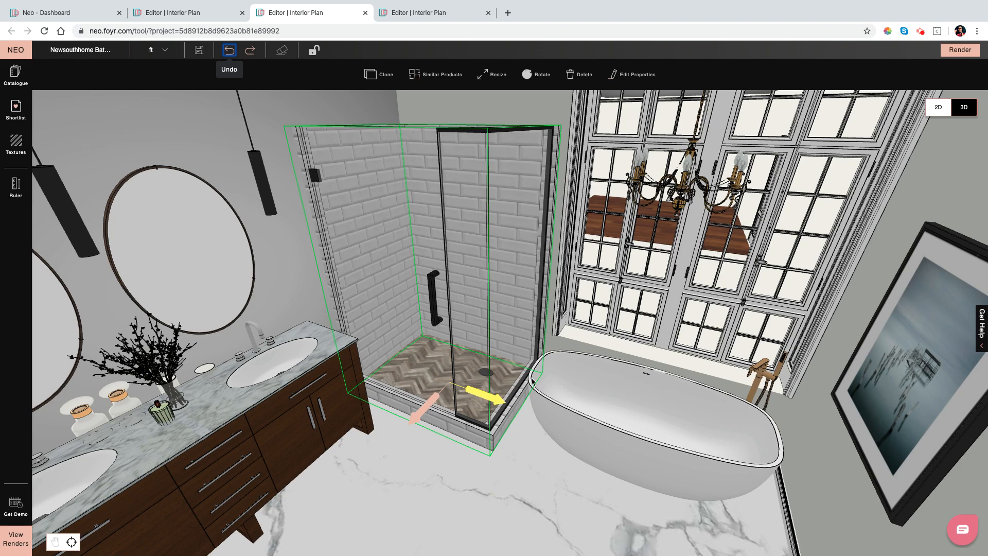
mouse_move(532, 553)
left_click(507, 512)
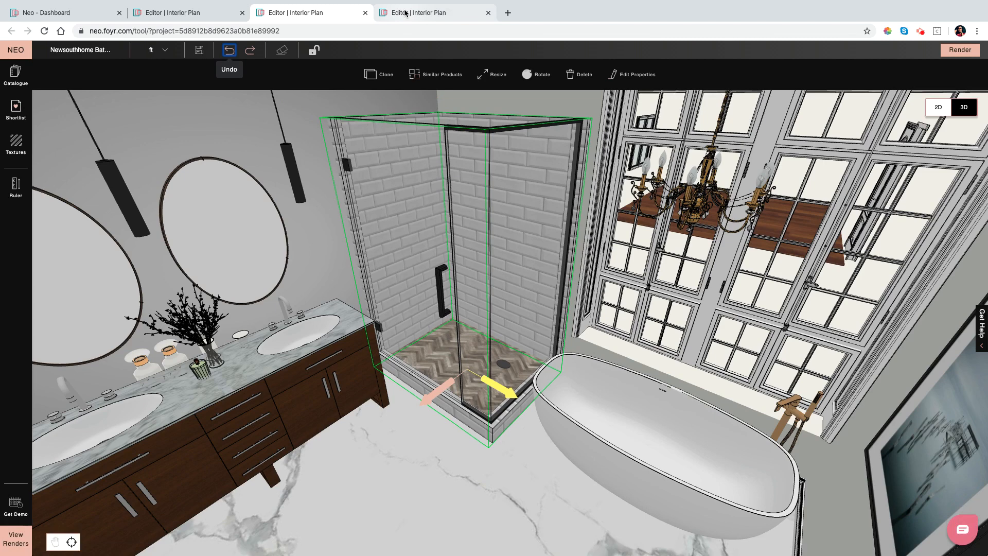
Switch to the Toll Brothers project and show its 2D floor plan in Ceiling plan mode
left_click(406, 12)
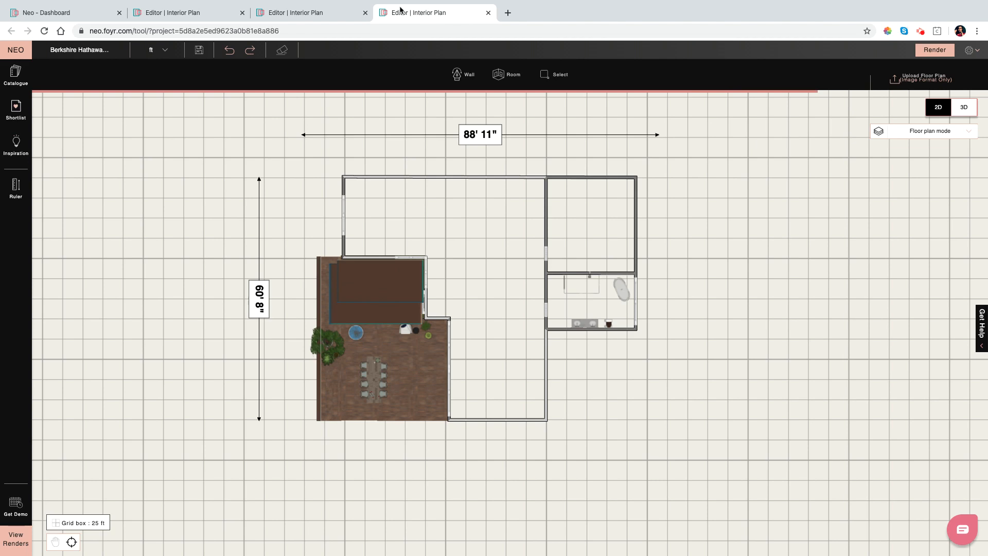
left_click(188, 12)
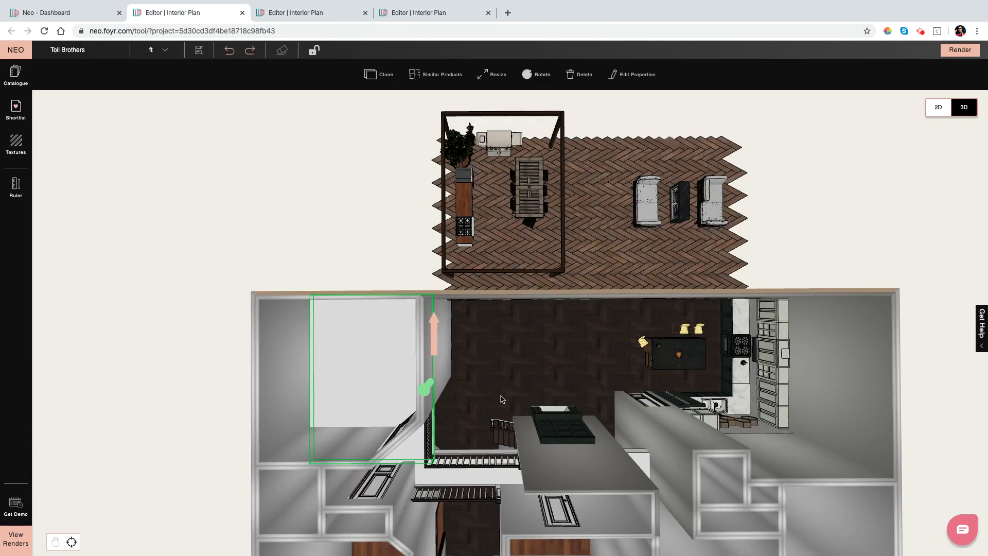
mouse_move(639, 426)
left_mouse_down()
mouse_move(650, 430)
mouse_move(669, 402)
mouse_move(659, 301)
mouse_move(650, 422)
left_mouse_up()
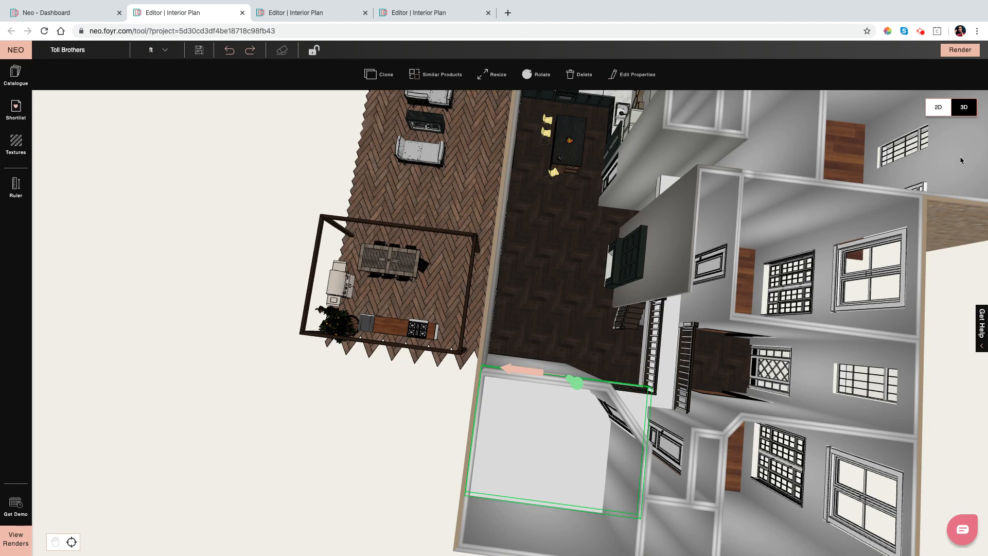
left_click(936, 108)
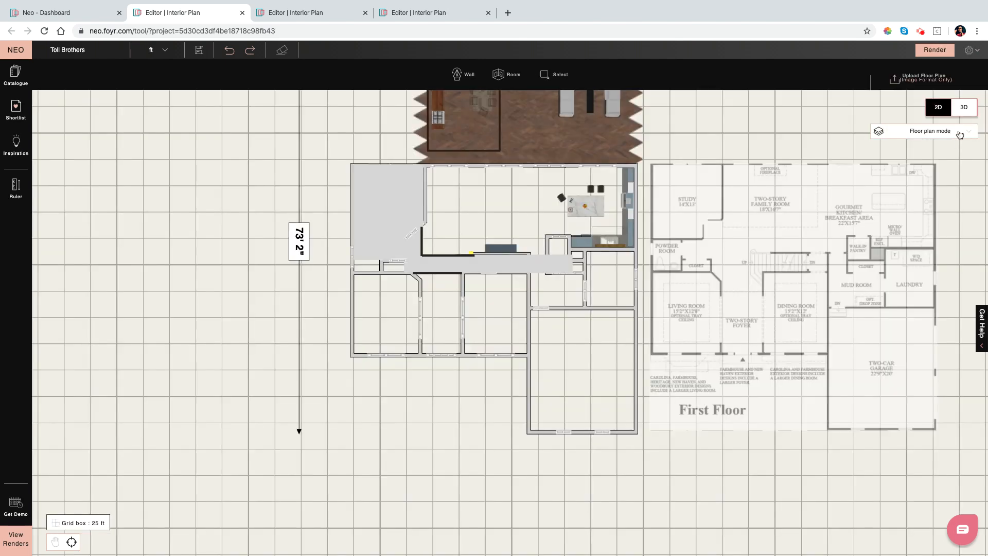
left_click(960, 134)
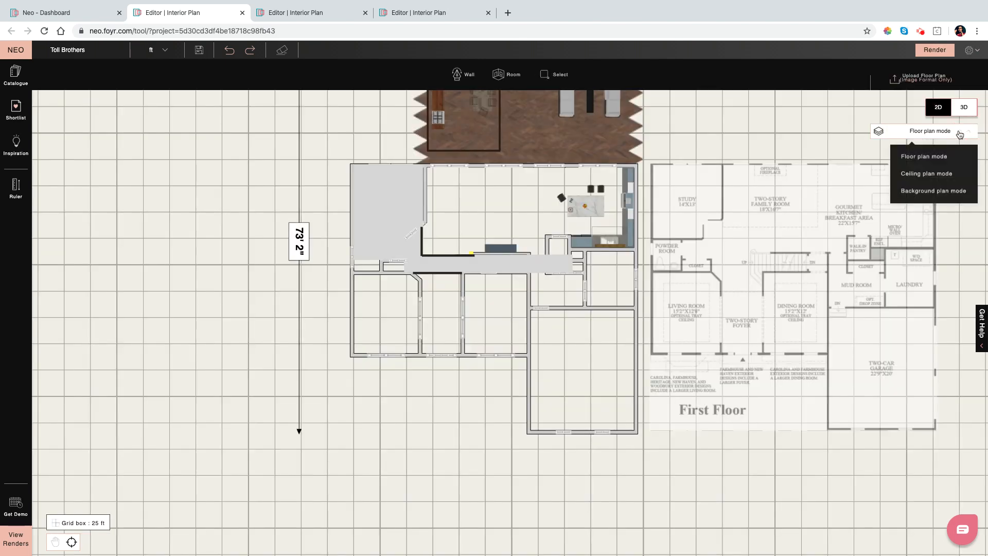
left_click(938, 175)
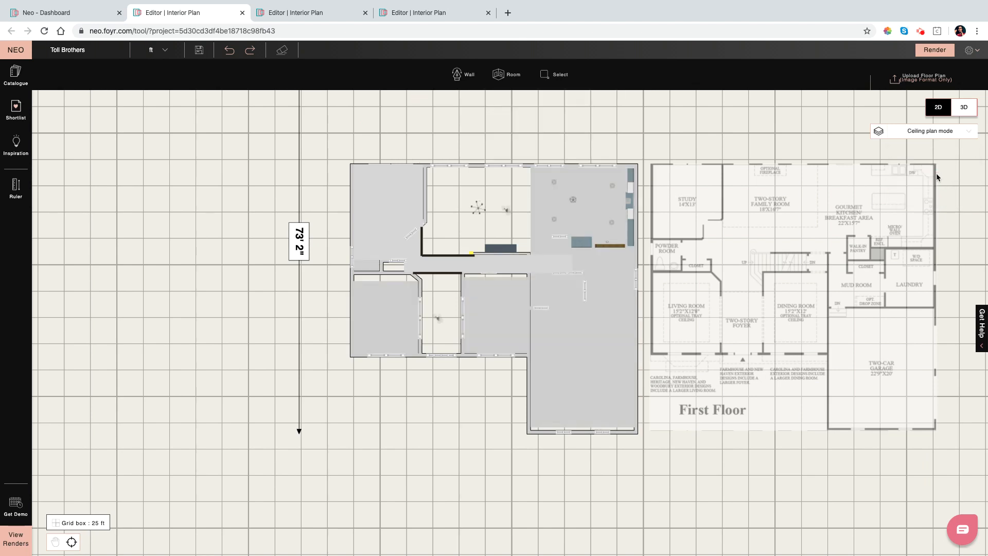
Move the Astaire Aluminium Ceiling Lamp slightly within the large room and open its properties
left_click(478, 211)
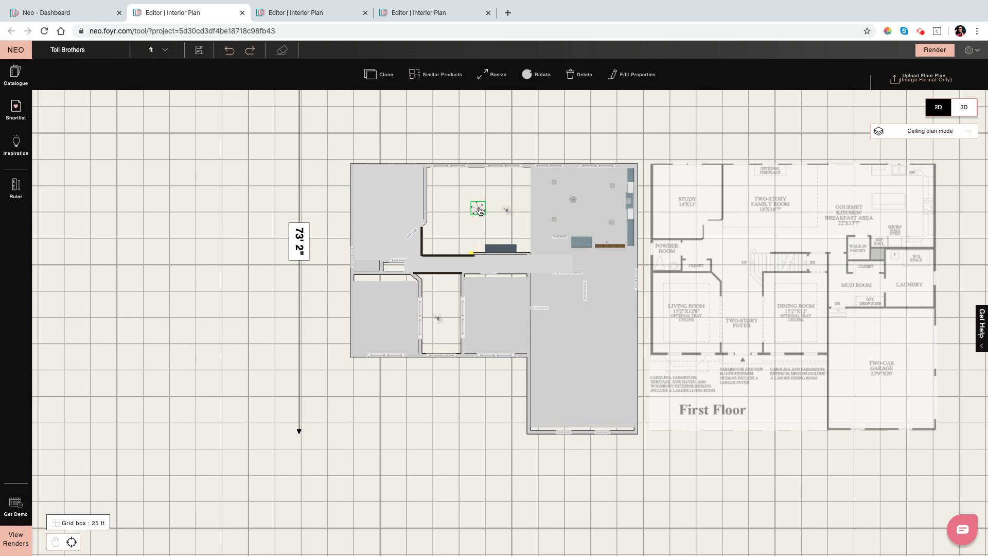
left_click(479, 203)
mouse_move(479, 202)
left_mouse_down()
mouse_move(458, 213)
mouse_move(482, 212)
left_mouse_up()
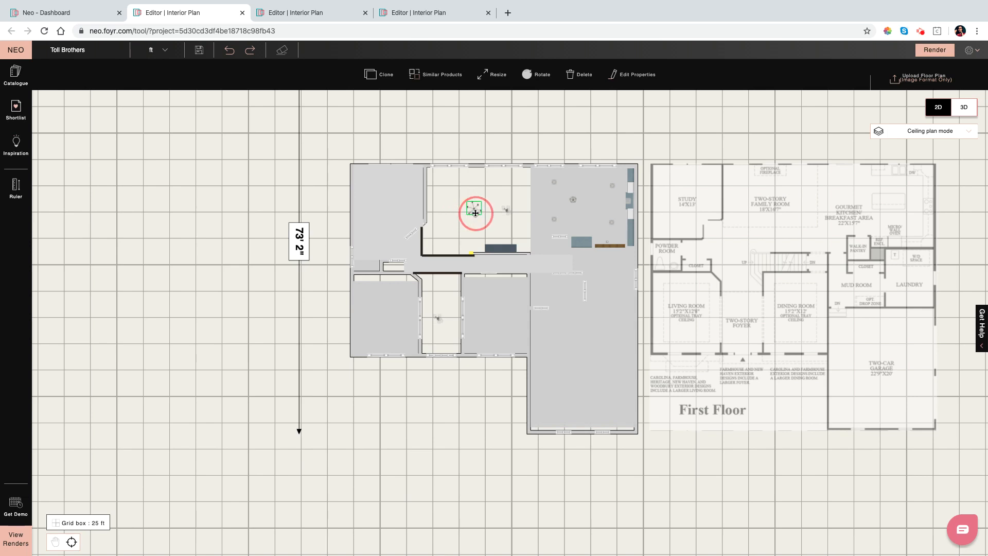
left_click(644, 75)
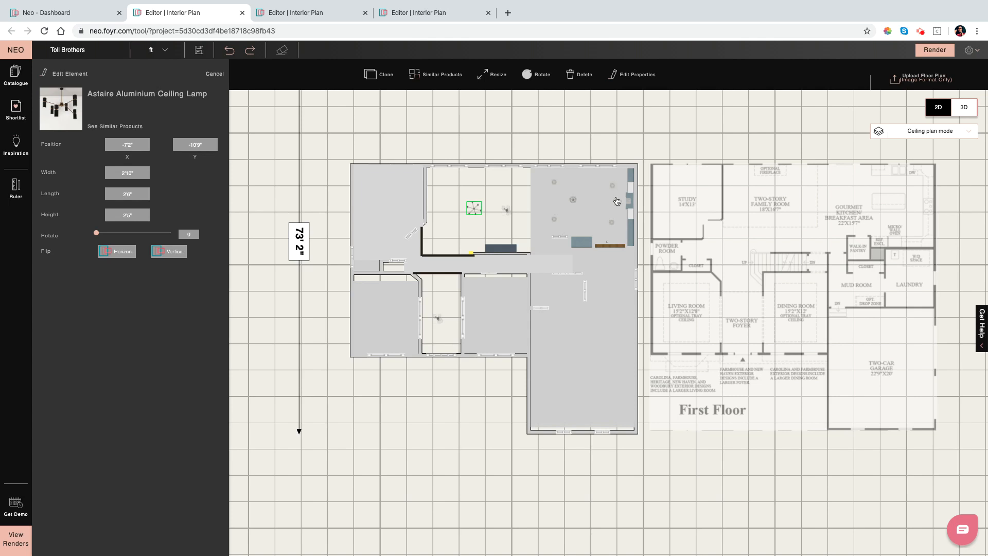
Select a small ceiling light in the plan, show the project in 3D, and examine the large room's hanging lamps from below
left_click(556, 184)
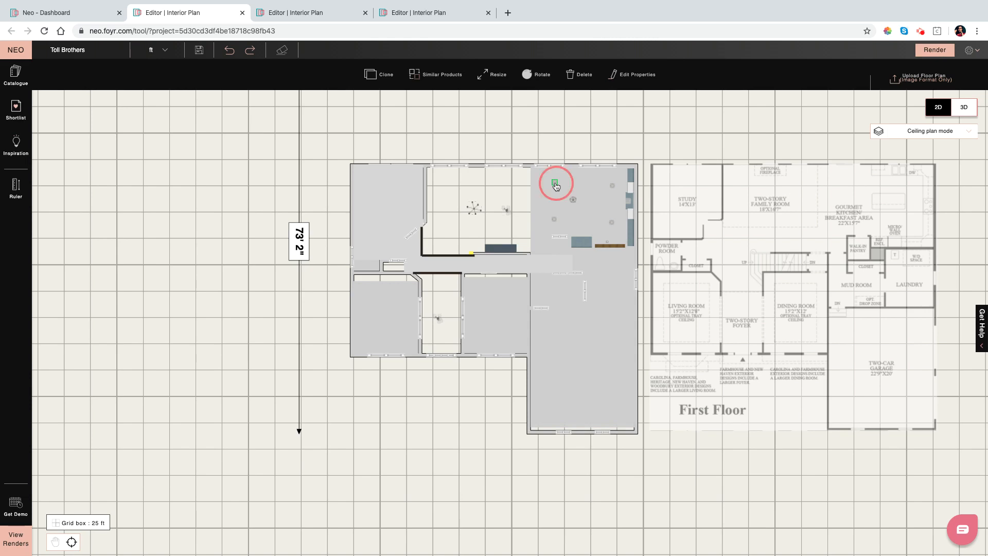
left_click_drag(556, 193, 613, 186)
left_click(962, 111)
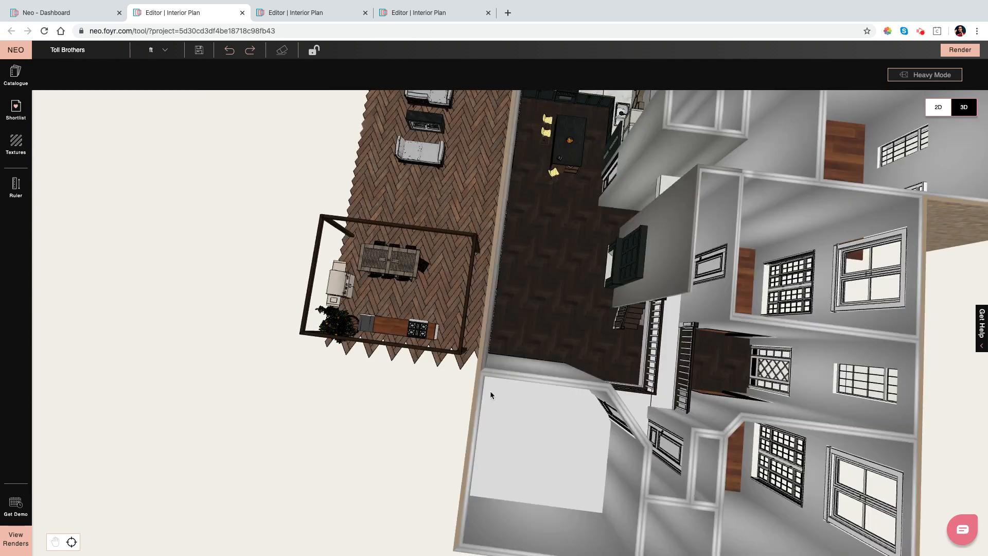
left_click_drag(490, 395, 657, 287)
left_click_drag(549, 170, 447, 146)
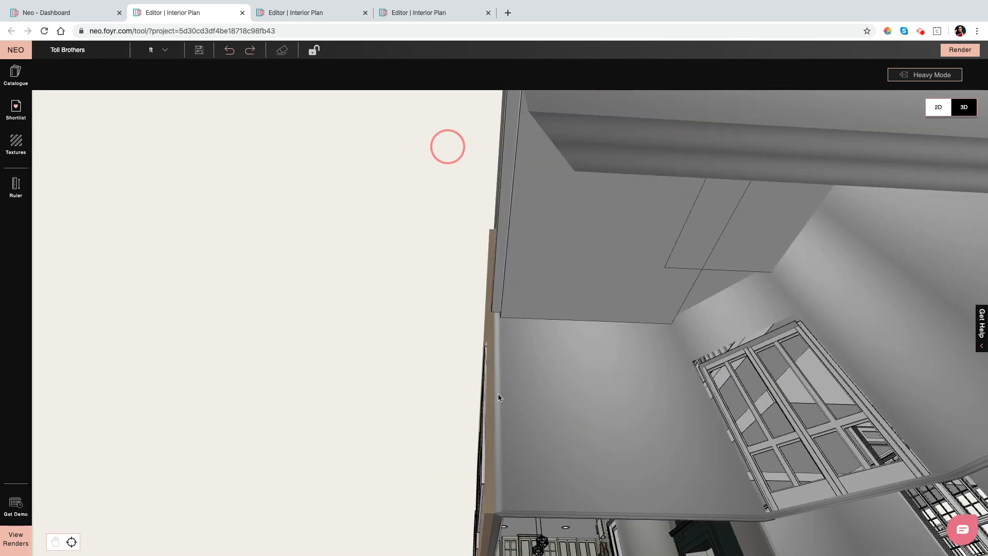
left_click_drag(686, 505, 535, 347)
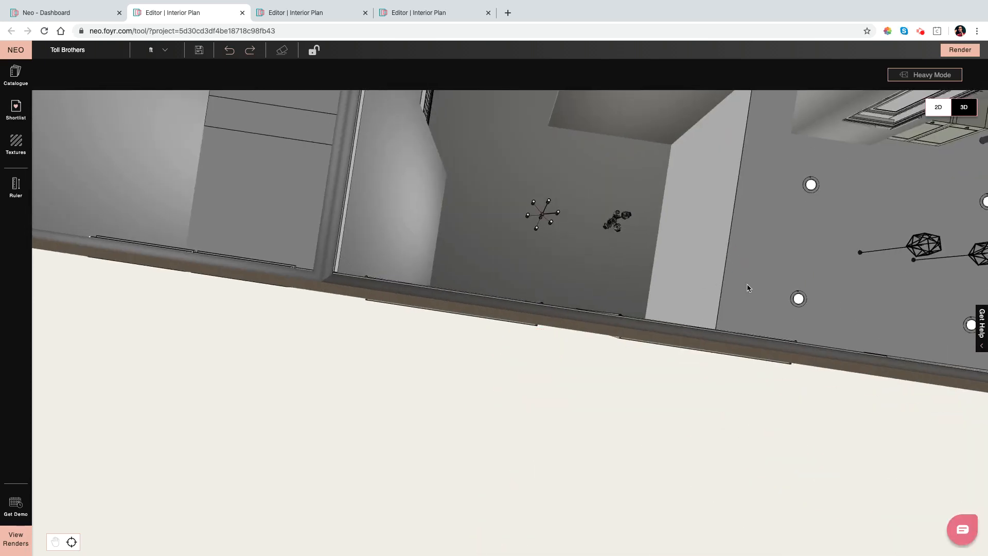
double_click(541, 213)
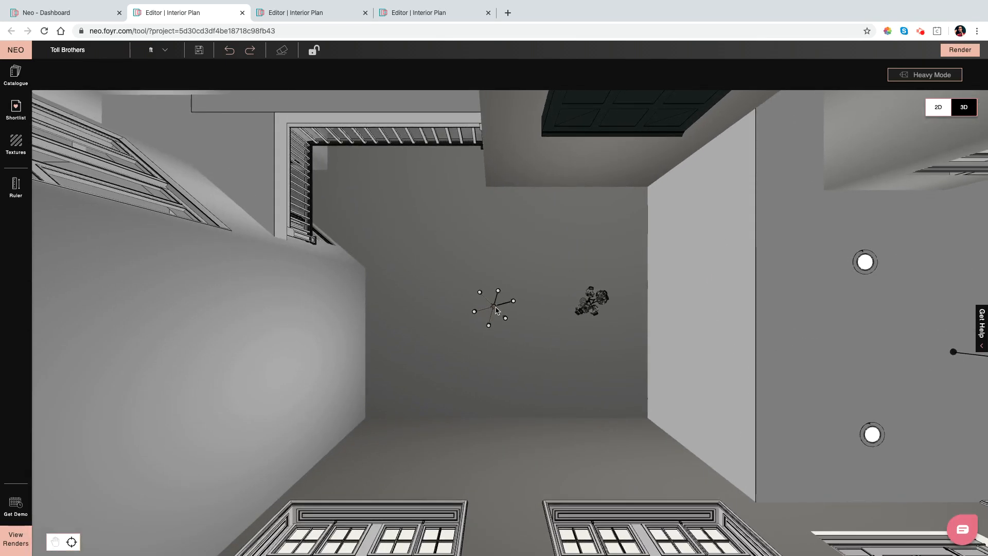
scroll(496, 310, "down", 3)
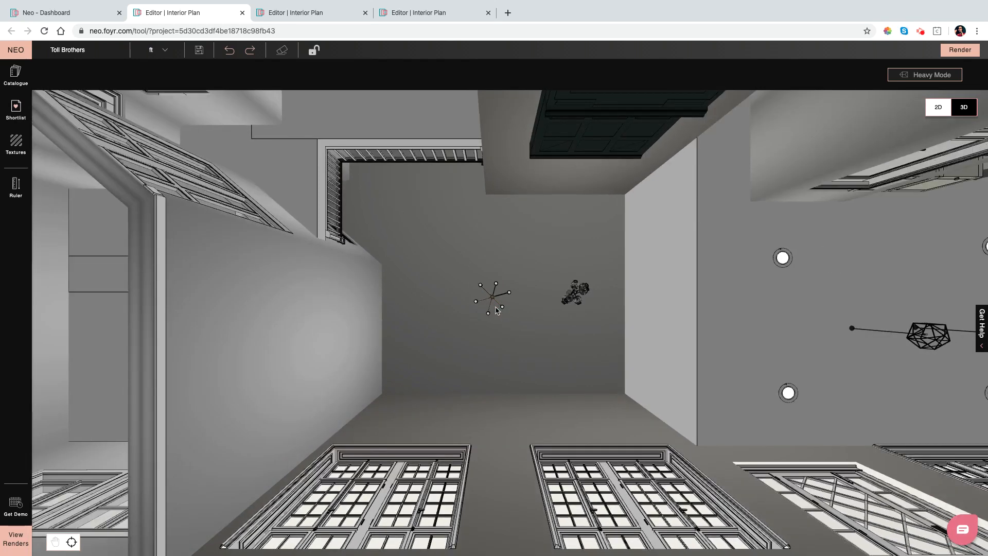
scroll(496, 310, "up", 5)
scroll(496, 310, "up", 6)
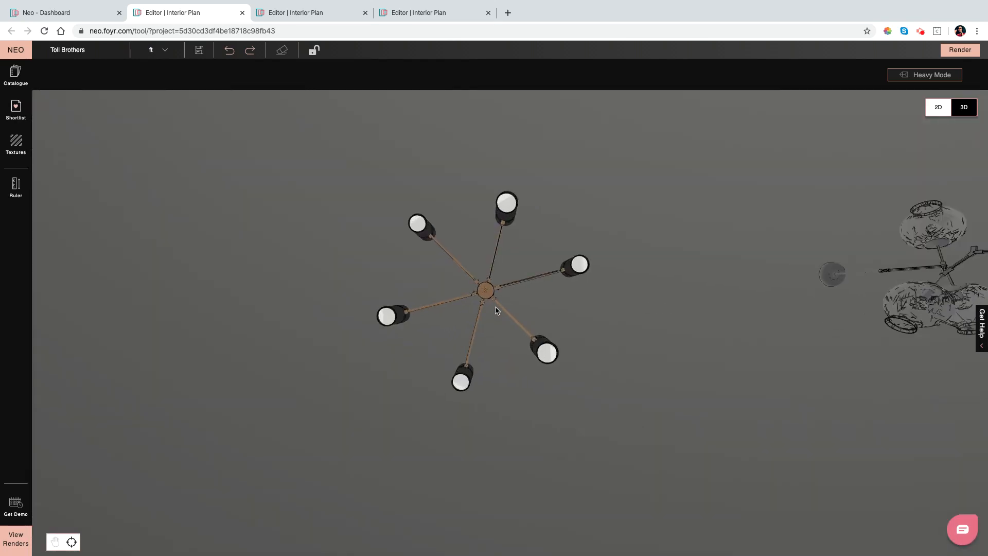
left_click_drag(296, 263, 362, 387)
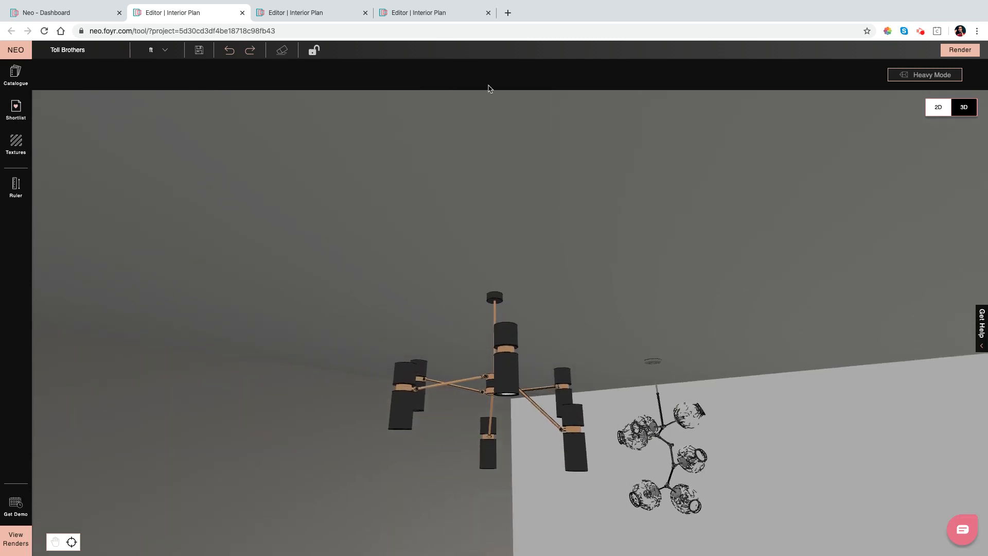
Stretch the black Astaire ceiling lamp downward with Resize so it hangs lower, and select the glass-globe lamp beside it
left_click(506, 374)
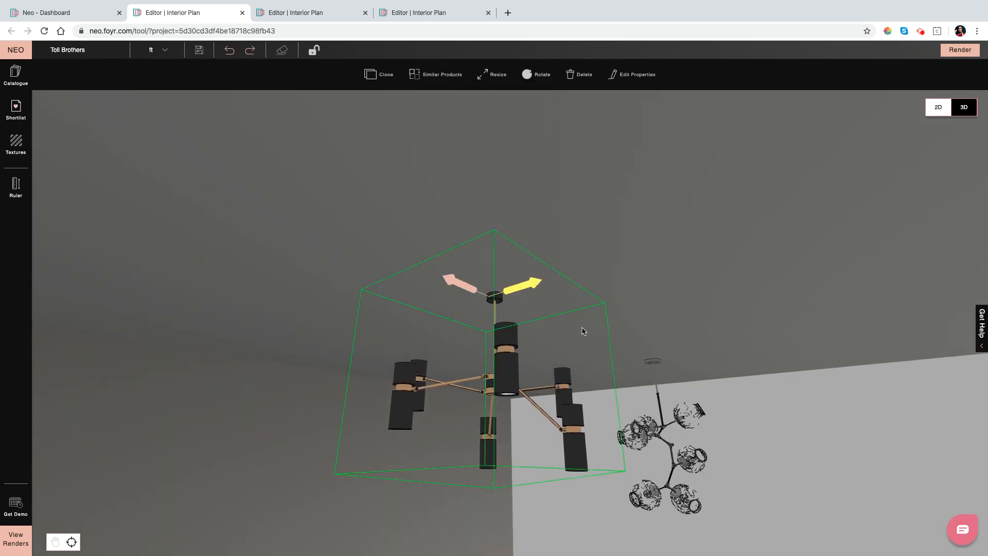
left_click(494, 77)
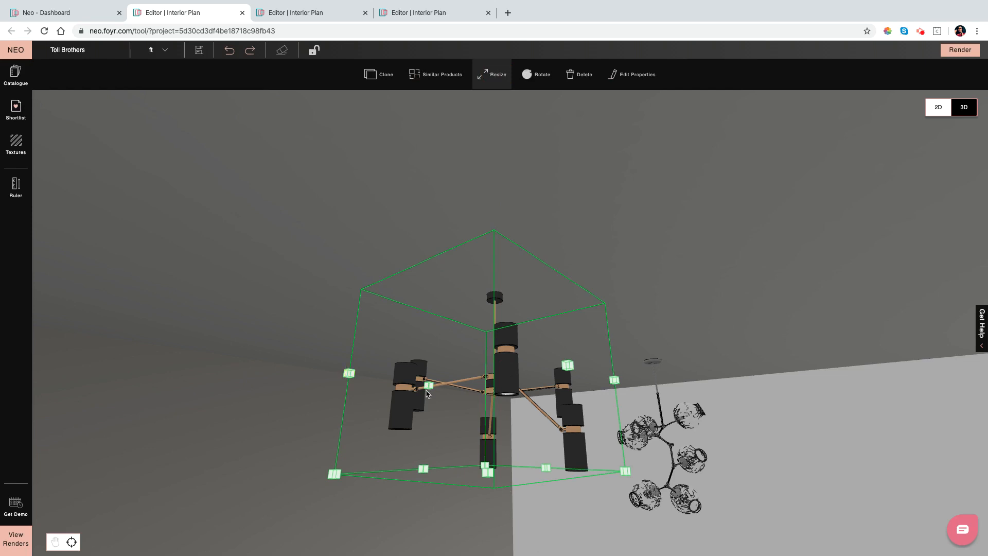
left_click_drag(572, 368, 571, 406)
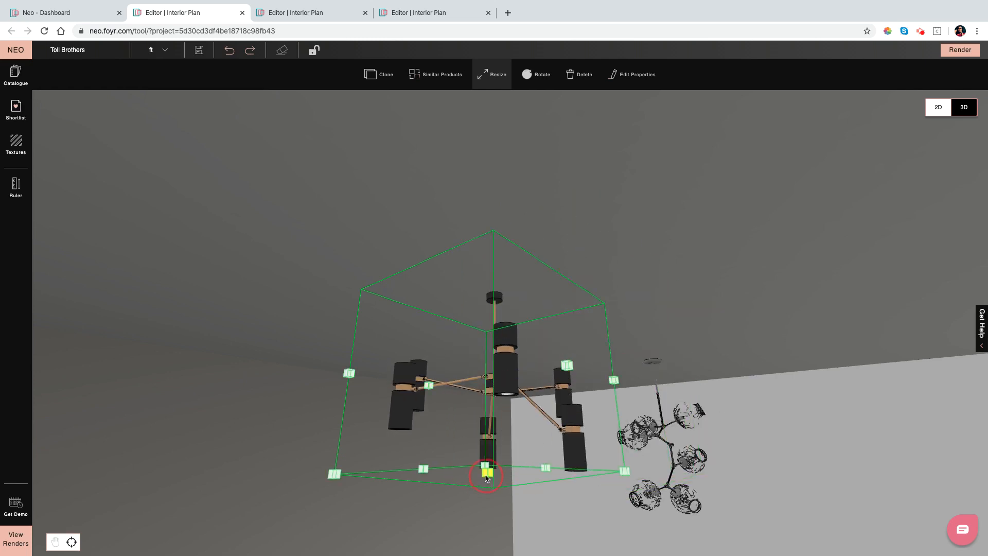
left_click_drag(486, 477, 463, 554)
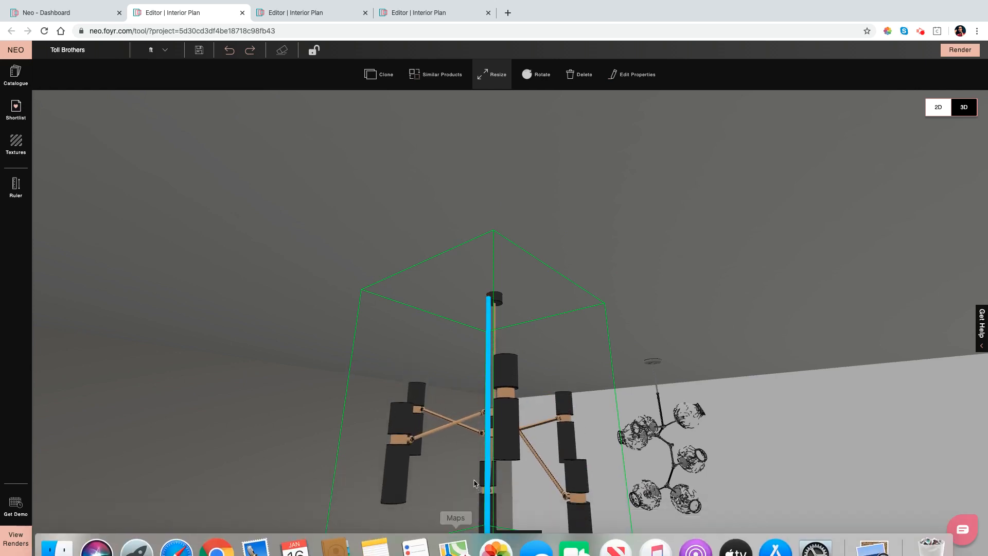
left_click_drag(474, 483, 482, 524)
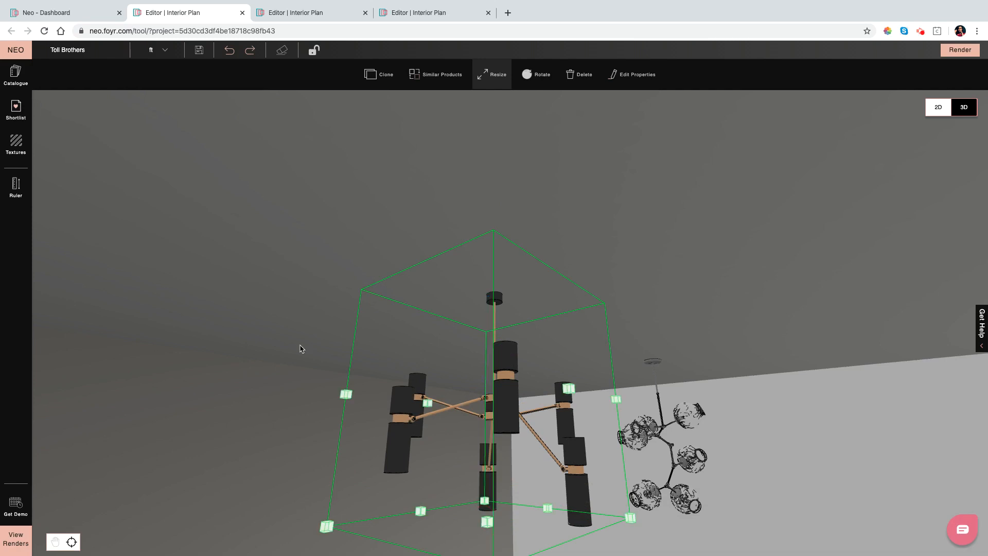
left_click_drag(310, 337, 310, 385)
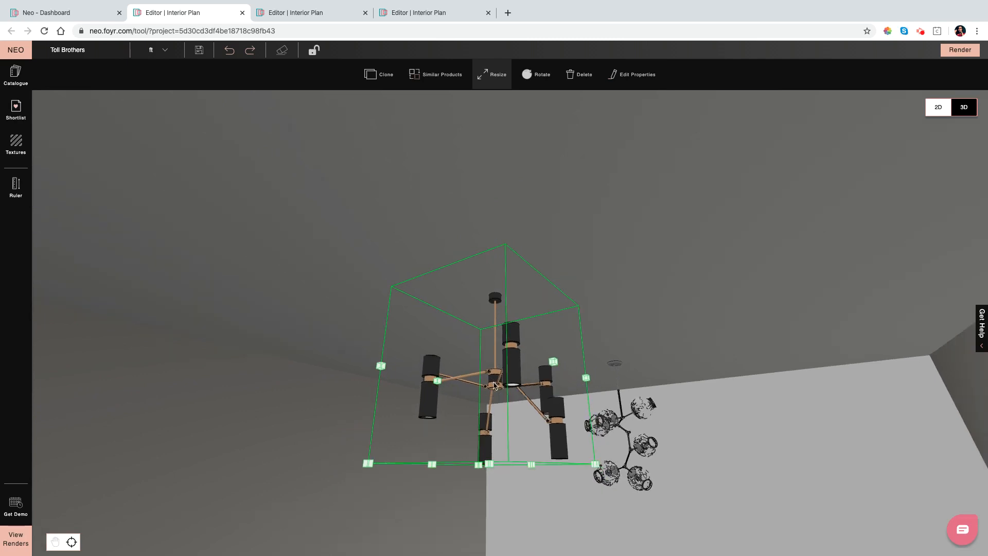
left_click_drag(489, 484, 479, 532)
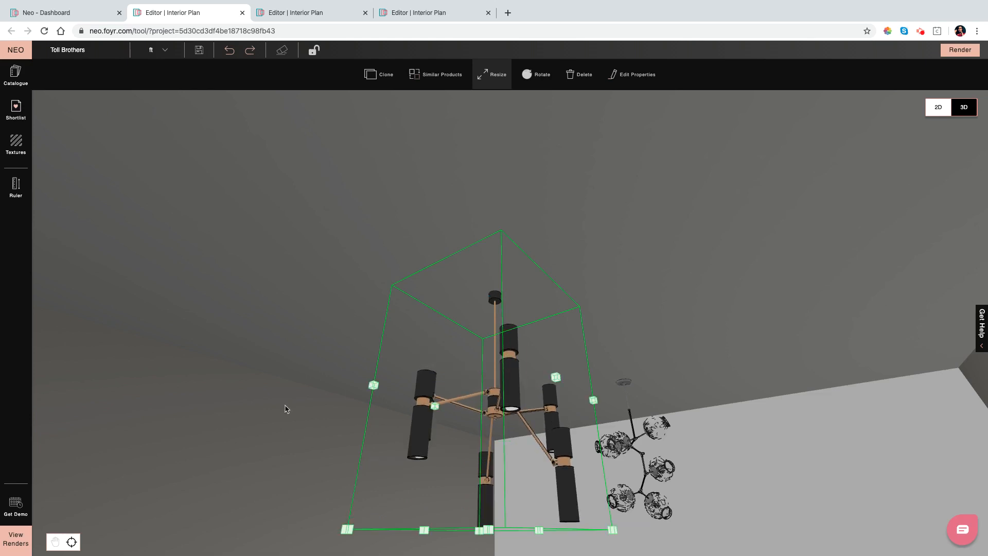
left_click_drag(271, 388, 234, 432)
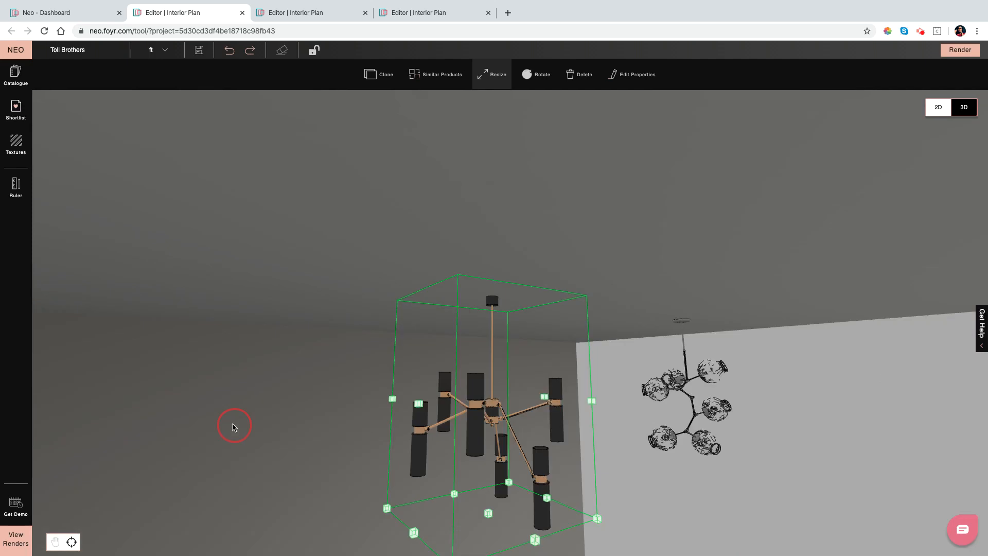
left_click(684, 383)
left_click(679, 384)
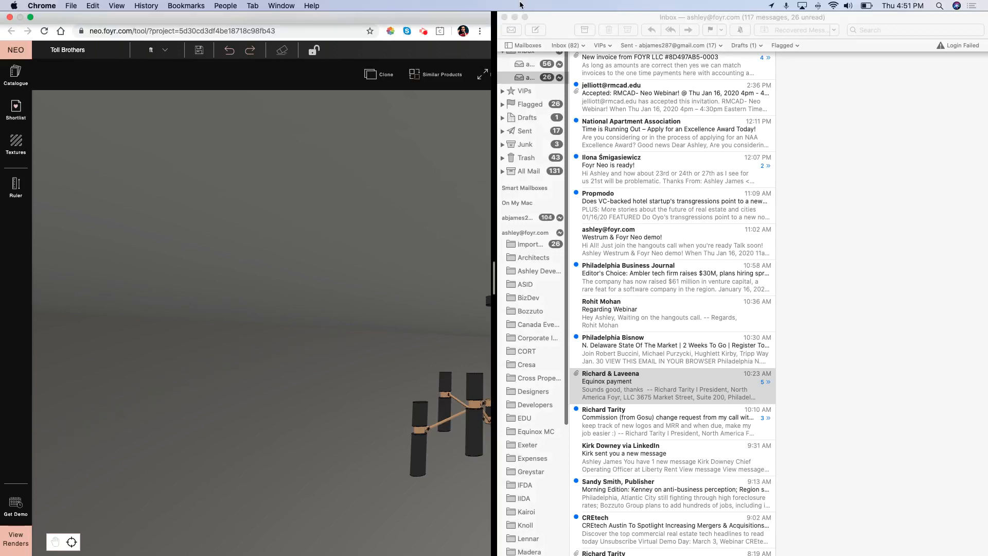
Close the Mail inbox sharing the split screen and take the browser out of full-screen mode
left_click(511, 6)
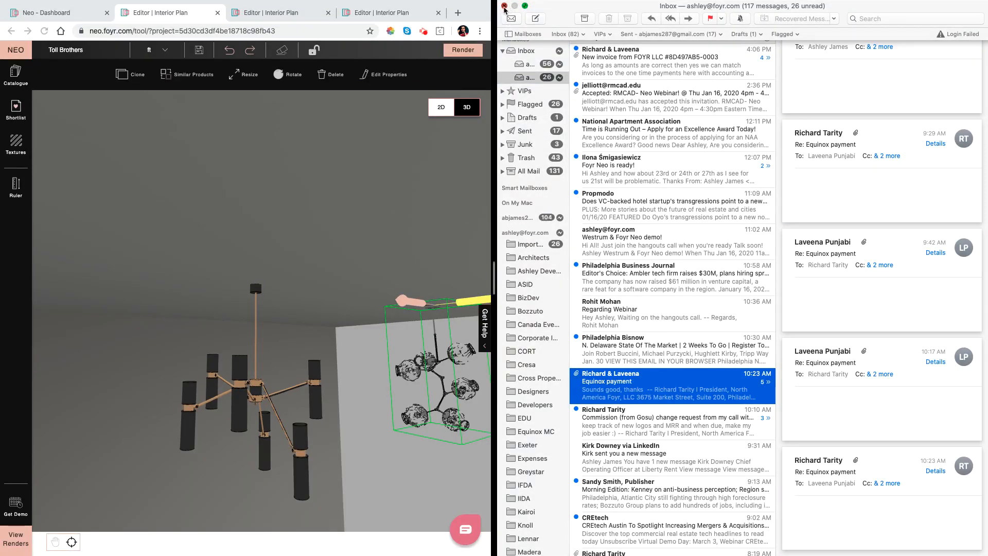
left_click(505, 6)
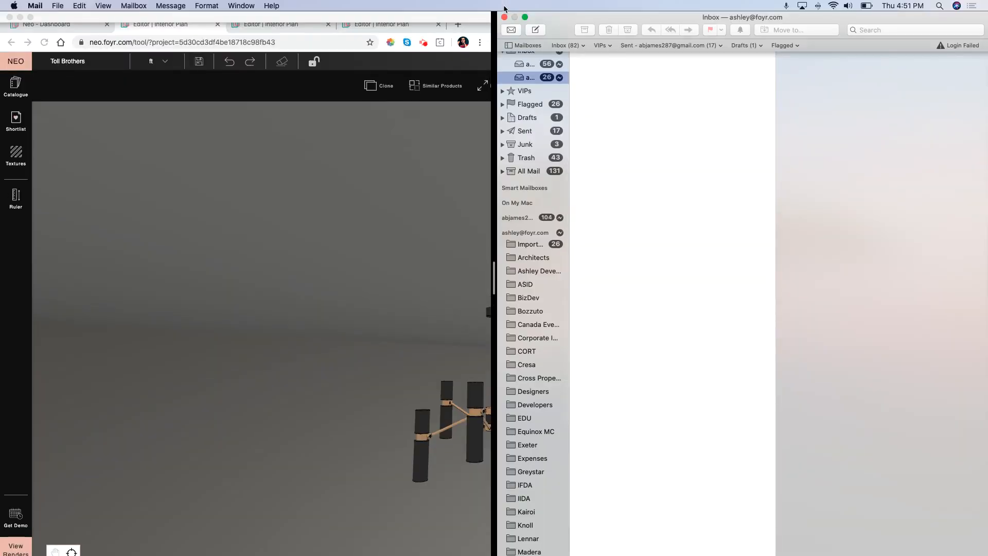
left_click(510, 17)
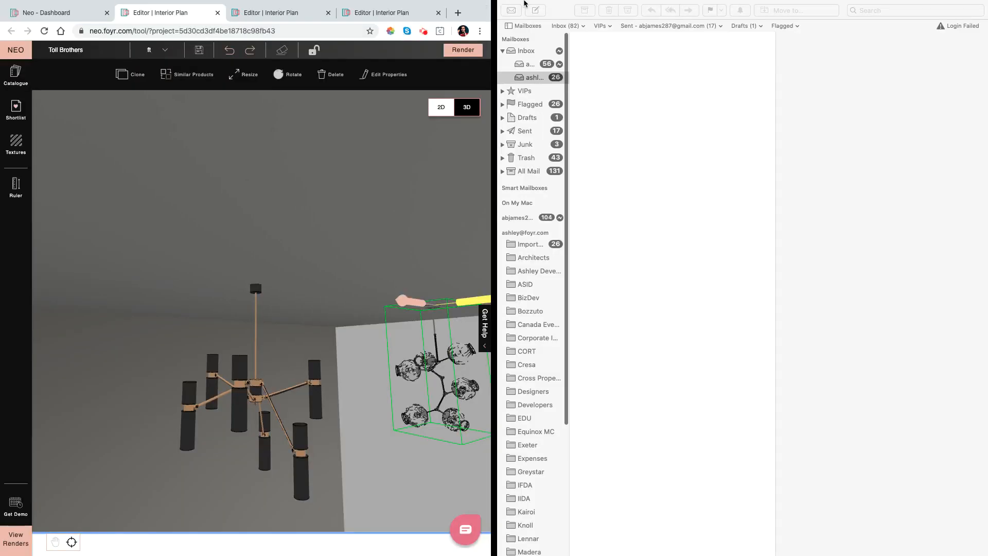
mouse_move(504, 8)
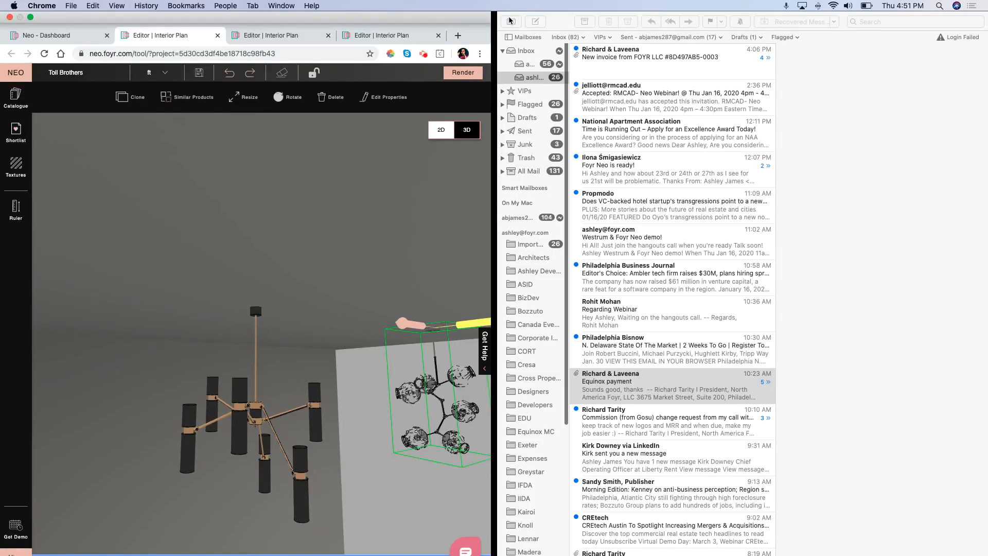
left_click(511, 25)
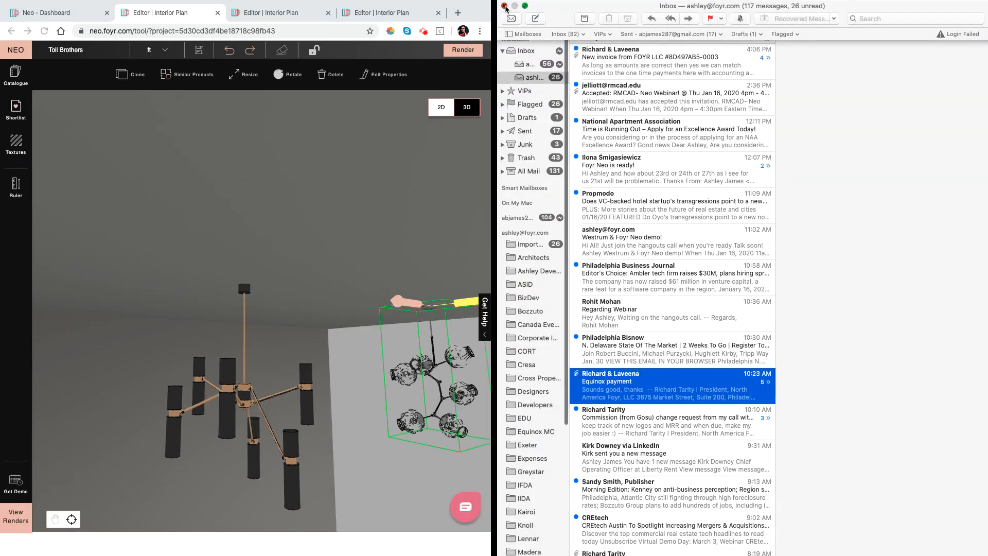
left_click(505, 7)
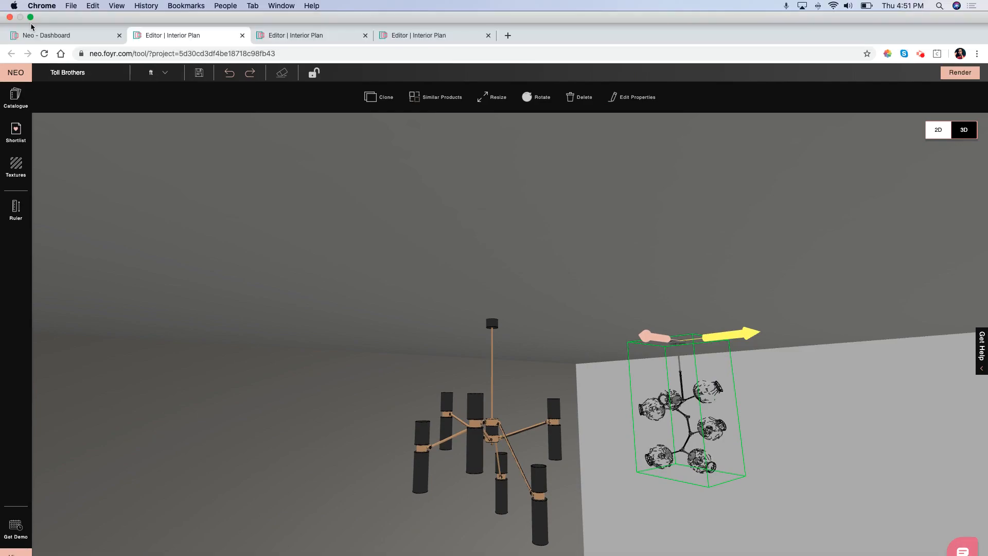
left_click(31, 18)
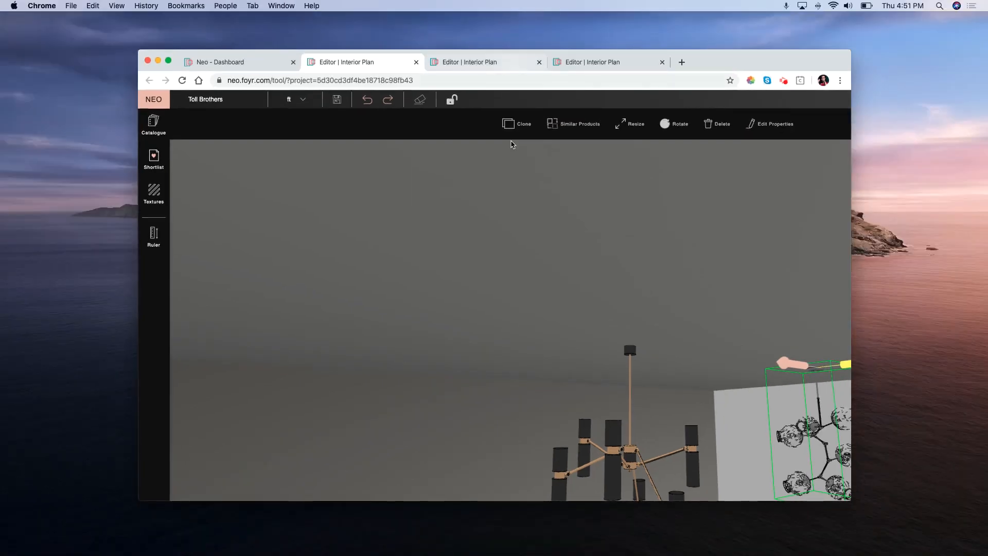
Examine the hanging lamps, open ceiling and brick exterior wall of the house from outside
scroll(522, 230, "down", 3)
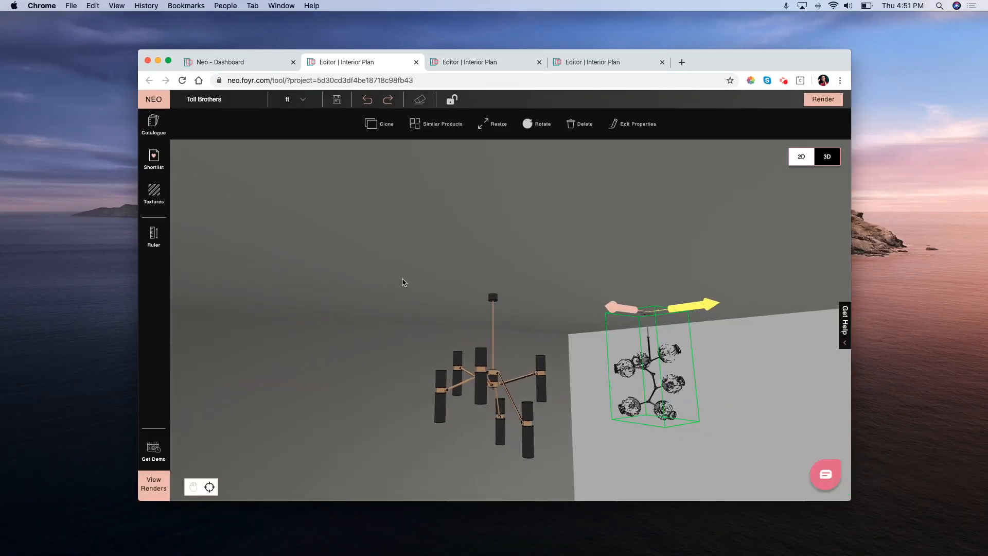
scroll(432, 303, "down", 5)
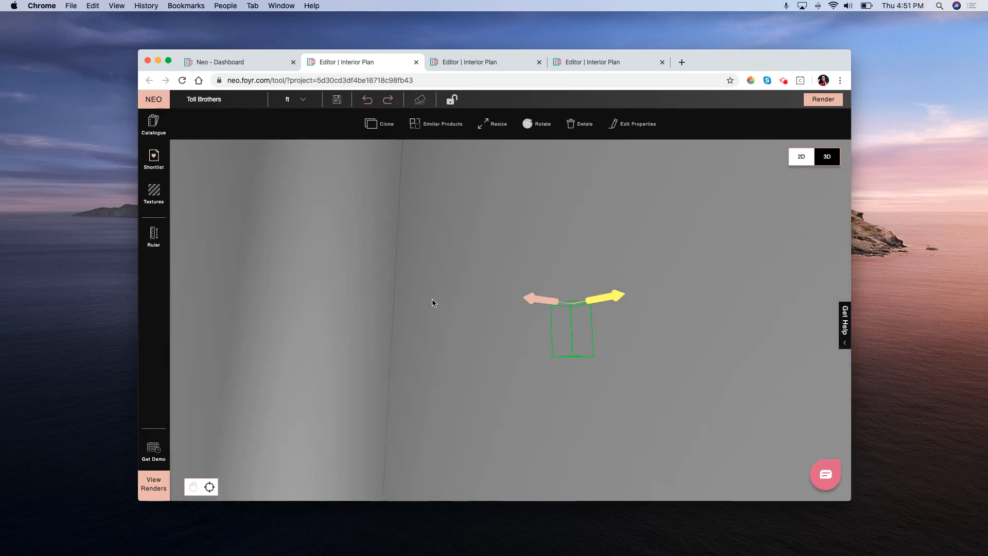
left_click_drag(499, 263, 446, 301)
mouse_move(456, 265)
left_mouse_down()
mouse_move(505, 222)
mouse_move(595, 236)
mouse_move(602, 216)
mouse_move(617, 245)
mouse_move(653, 258)
mouse_move(611, 291)
left_mouse_up()
left_click_drag(352, 401, 423, 401)
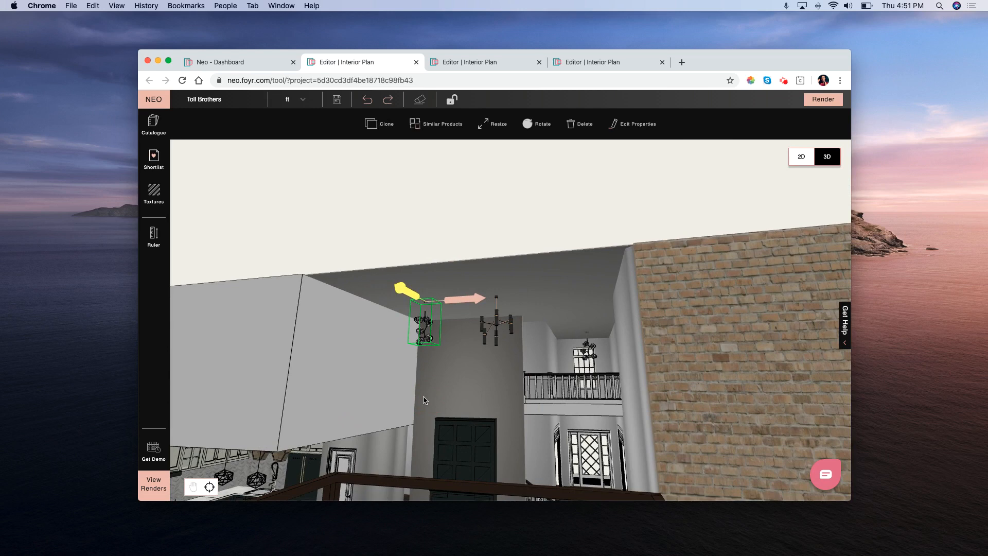
mouse_move(652, 366)
left_mouse_down()
mouse_move(591, 363)
mouse_move(622, 369)
left_mouse_up()
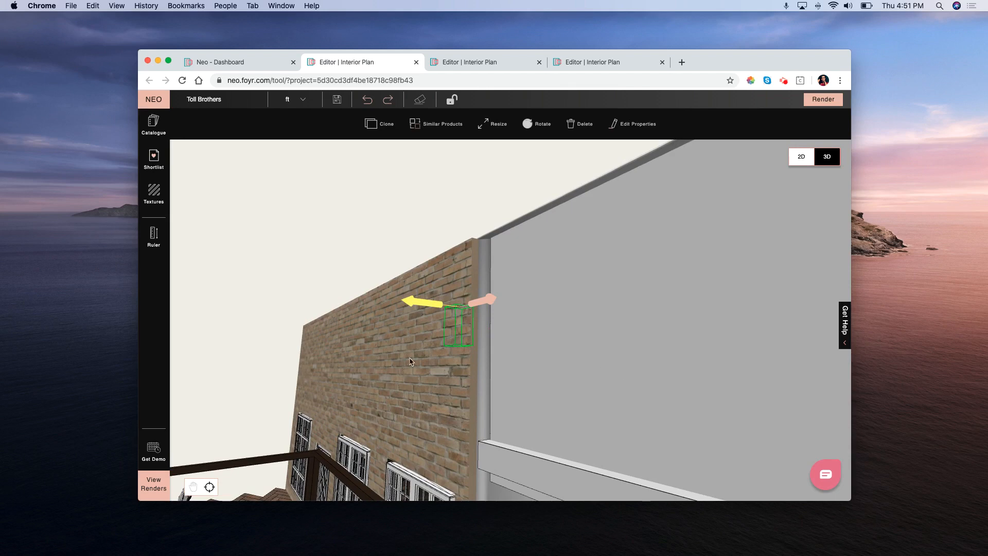
mouse_move(411, 362)
left_mouse_down()
mouse_move(357, 403)
mouse_move(364, 375)
mouse_move(341, 357)
mouse_move(303, 362)
left_mouse_up()
Search the product catalogue for "Dog", add the Dog Legged Staircase to the favourites, and close the catalogue
left_click(150, 121)
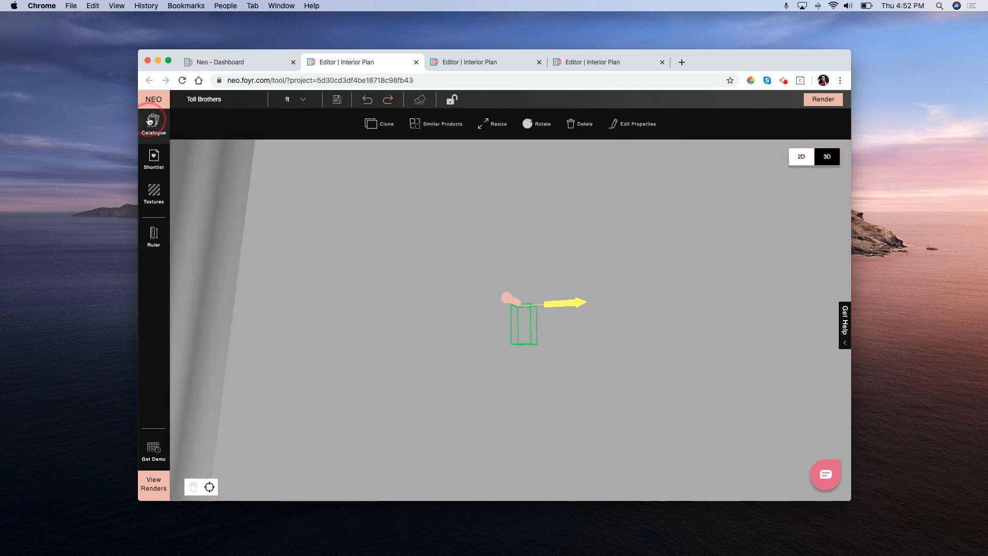
left_click(197, 127)
left_click(232, 127)
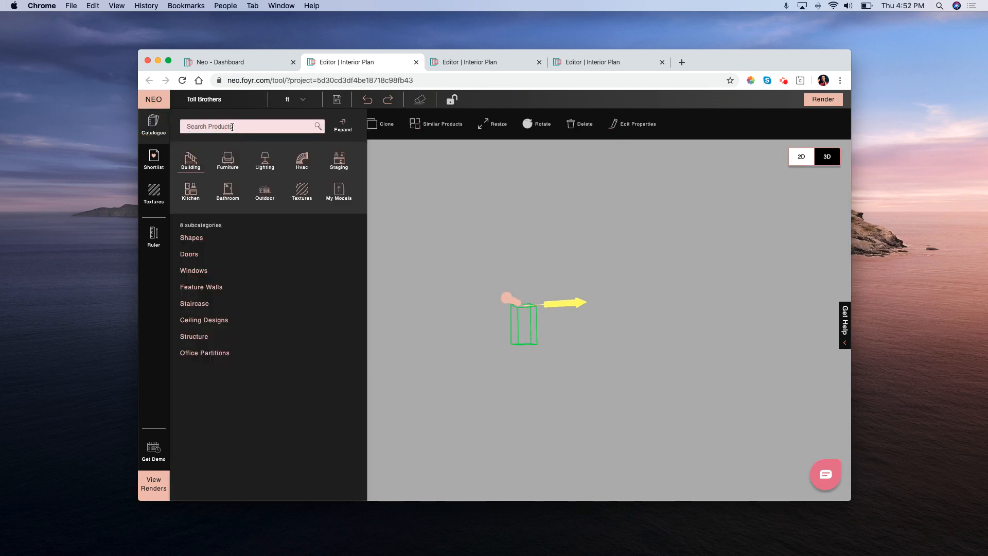
type("Dog")
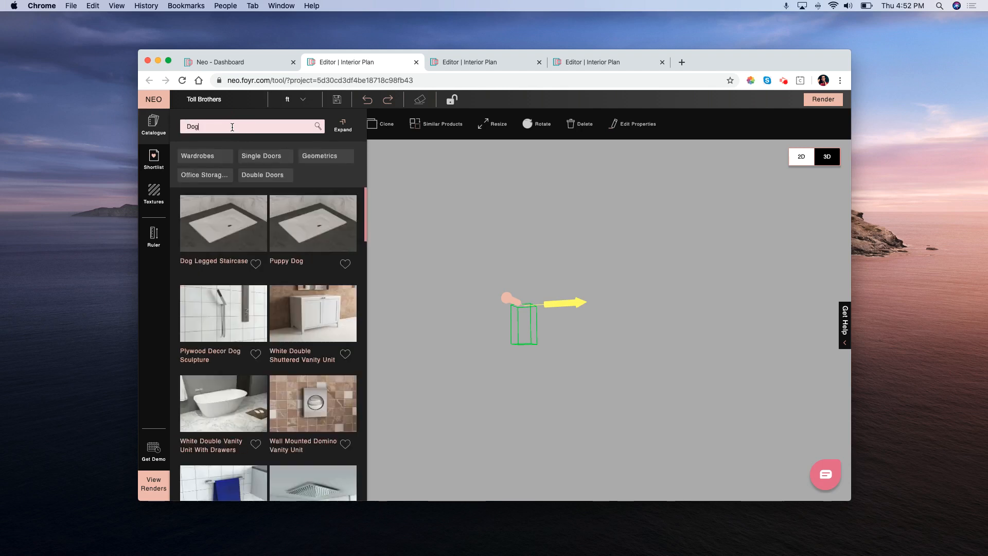
left_click(255, 263)
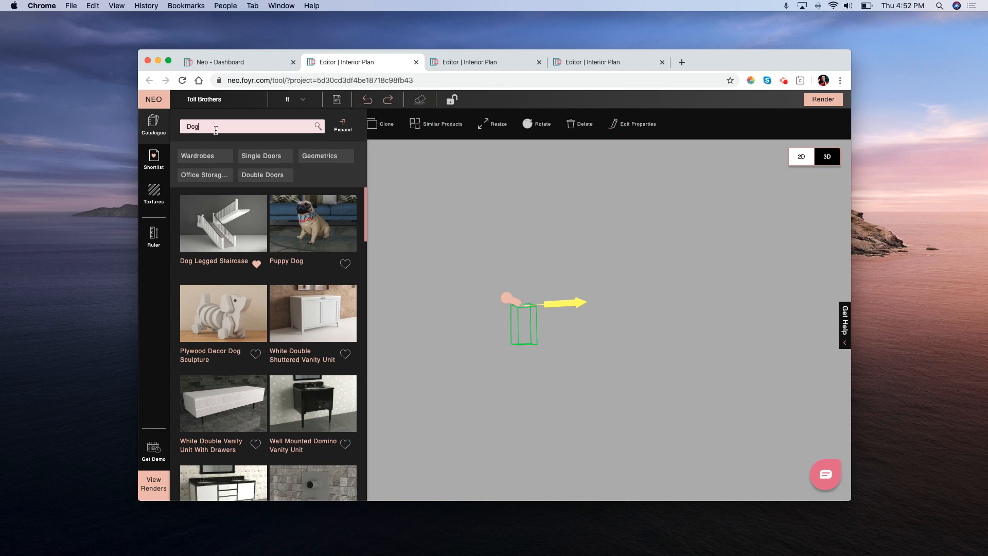
left_click(468, 218)
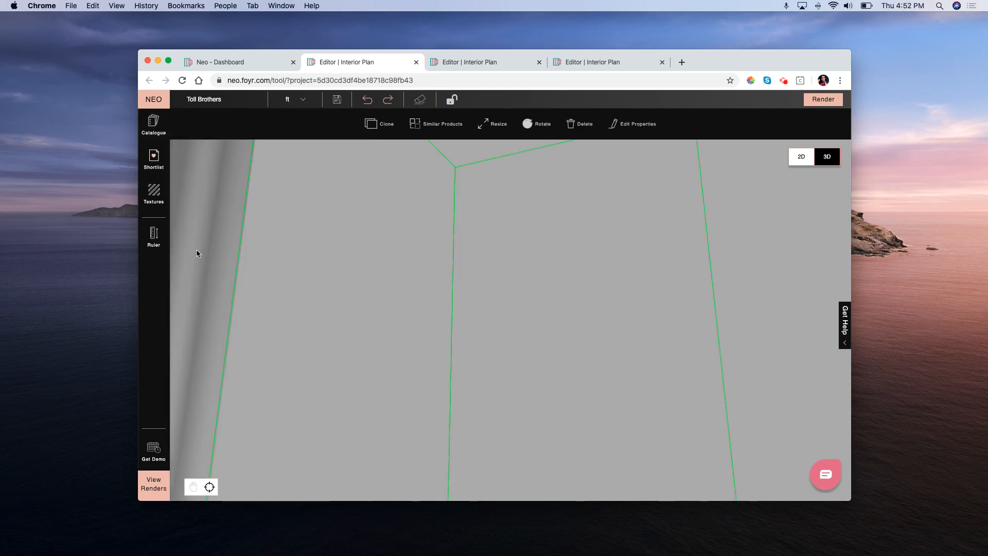
Open the Lamps subcategory of Lighting in the product catalogue
left_click_drag(198, 239, 394, 178)
left_click(152, 123)
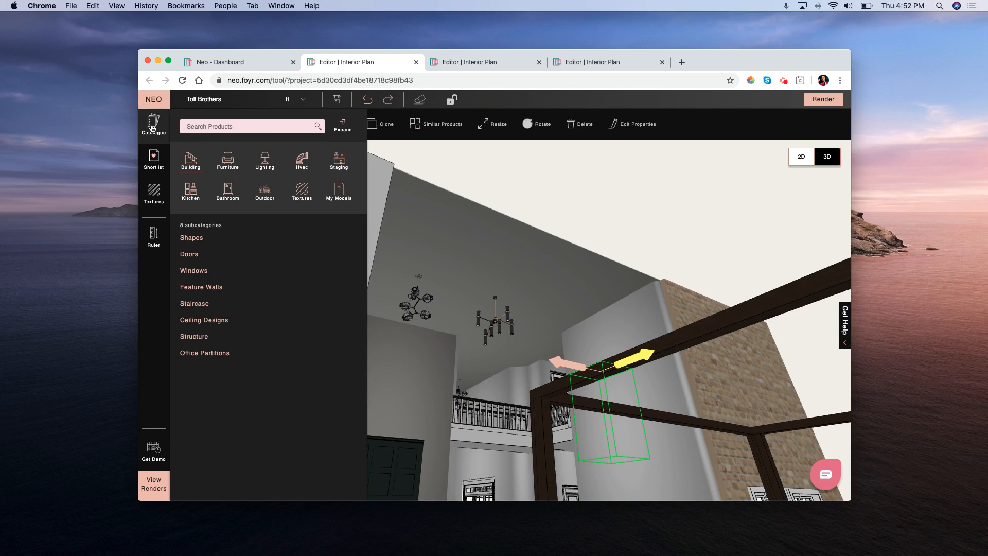
left_click(266, 163)
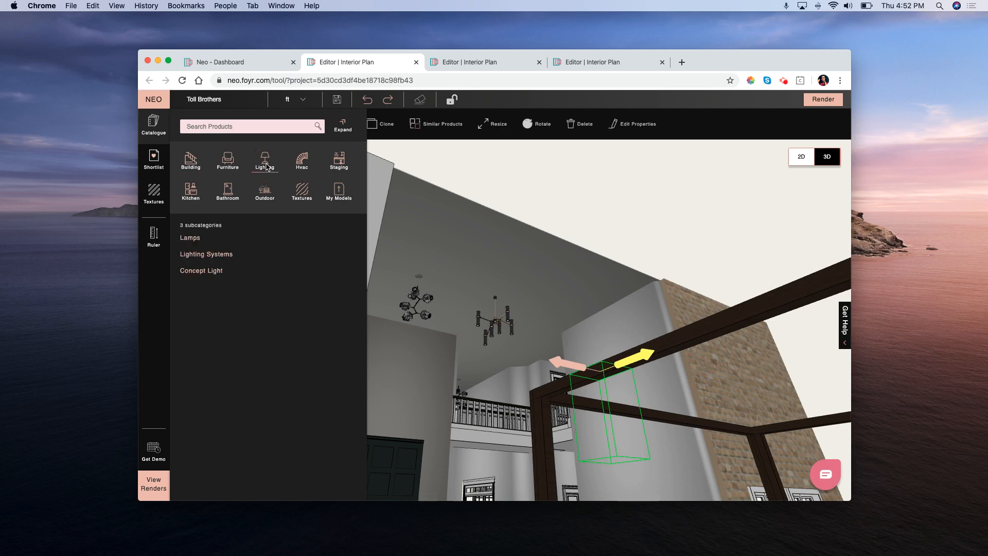
left_click(192, 238)
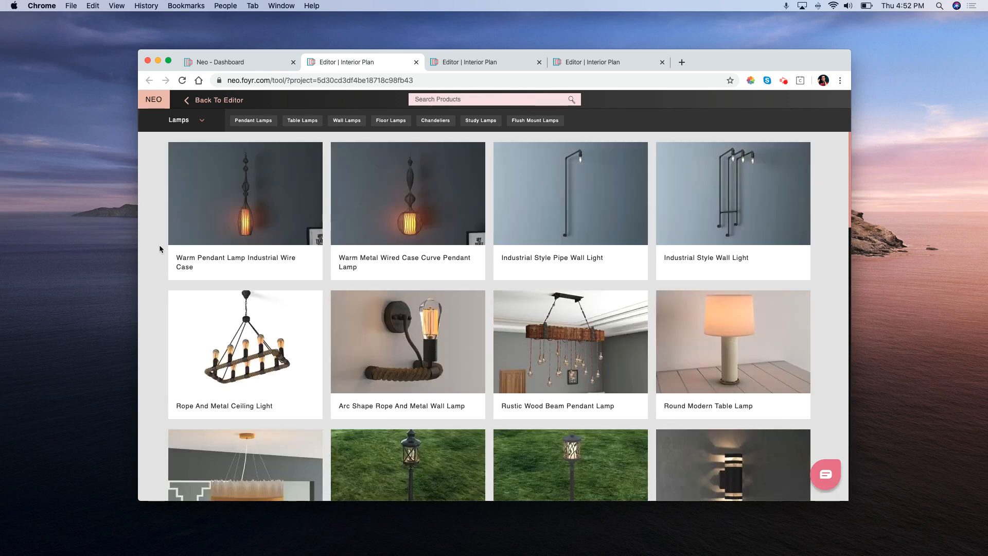
Look through the pendant lamps, wall lamps, floor lamps and chandeliers in the Lamps collection, and return to the editor
scroll(158, 244, "down", 2)
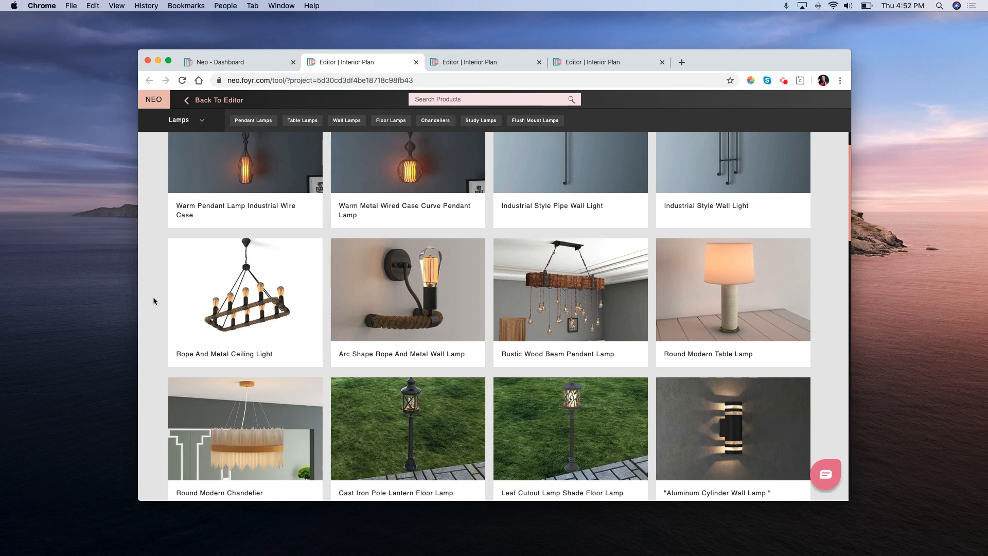
scroll(153, 298, "down", 7)
scroll(153, 298, "up", 5)
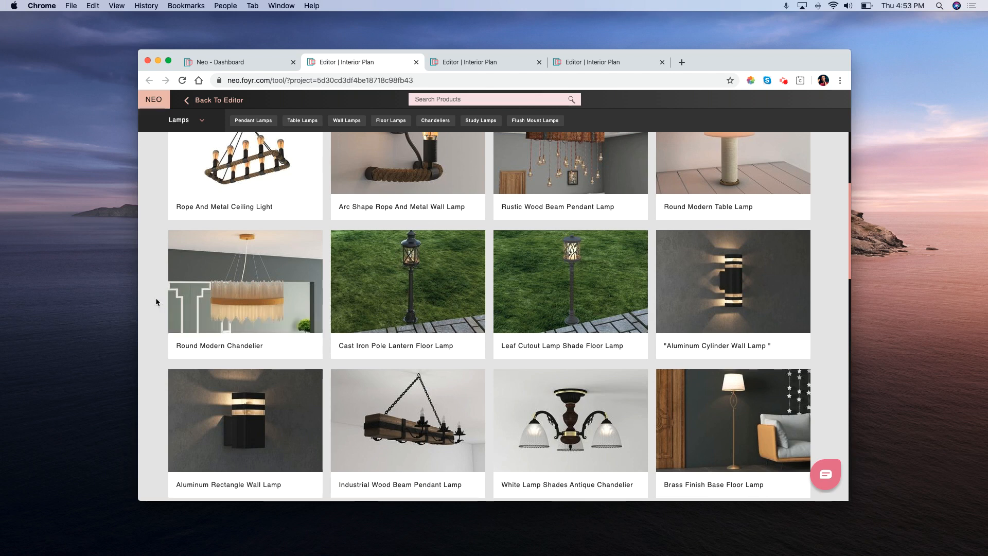
mouse_move(253, 317)
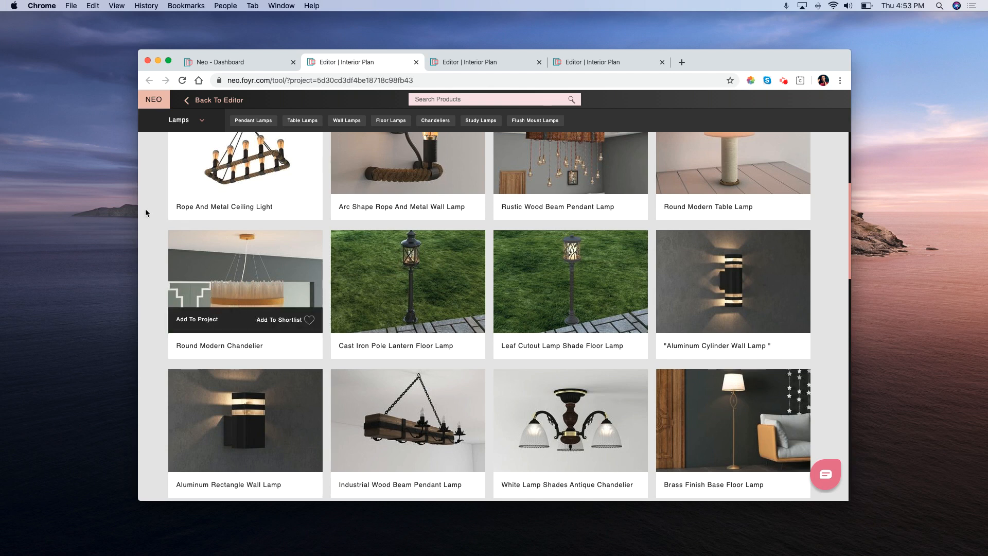
scroll(147, 224, "down", 10)
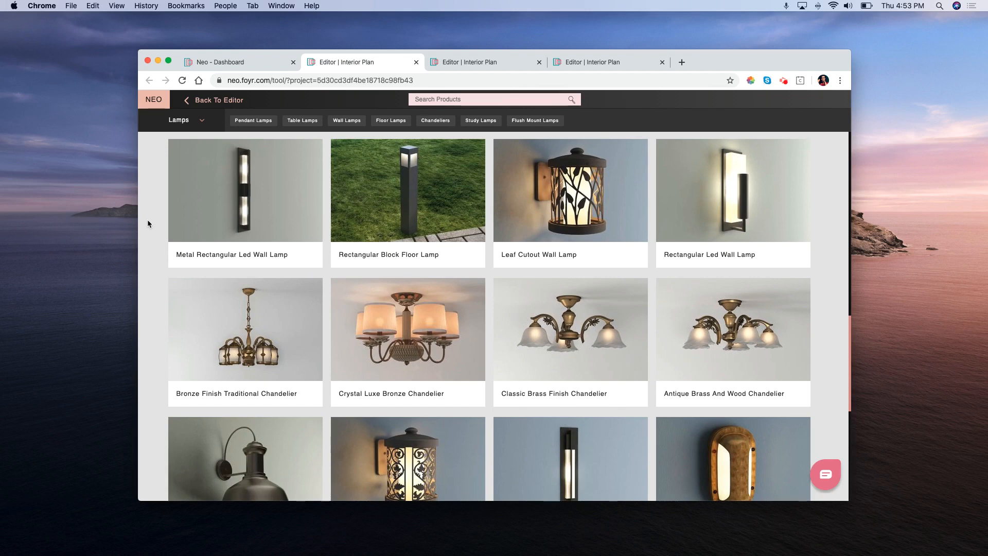
scroll(148, 224, "down", 6)
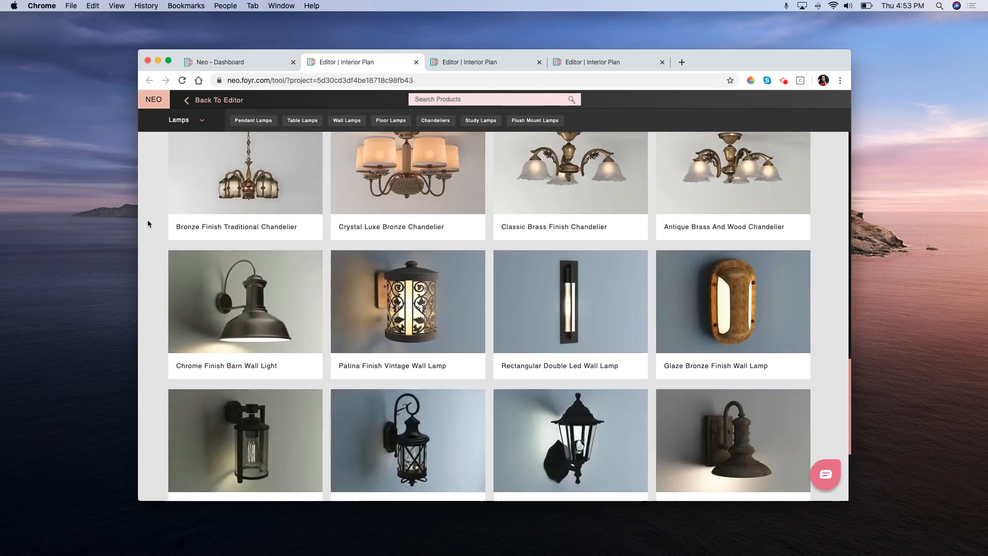
scroll(148, 223, "down", 1)
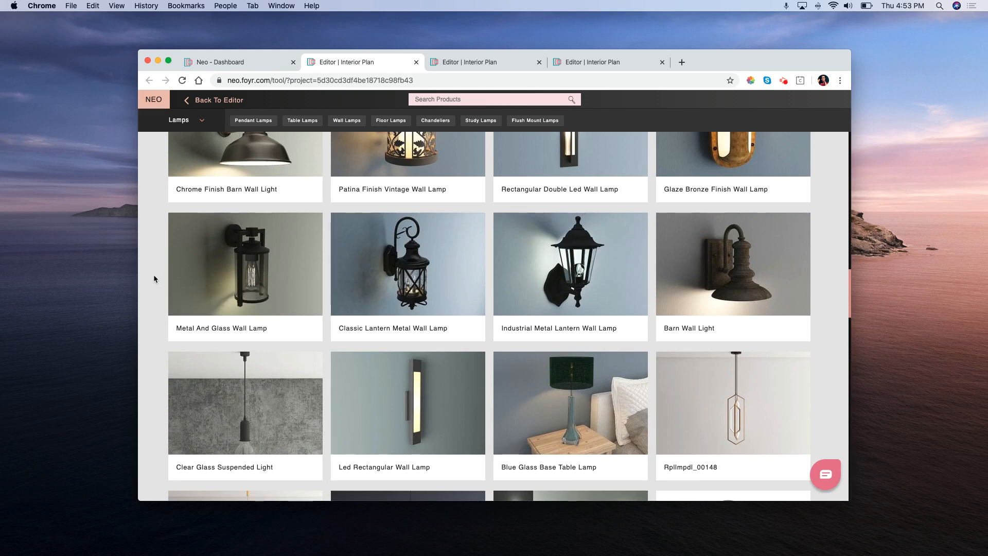
scroll(154, 279, "down", 5)
scroll(154, 278, "down", 1)
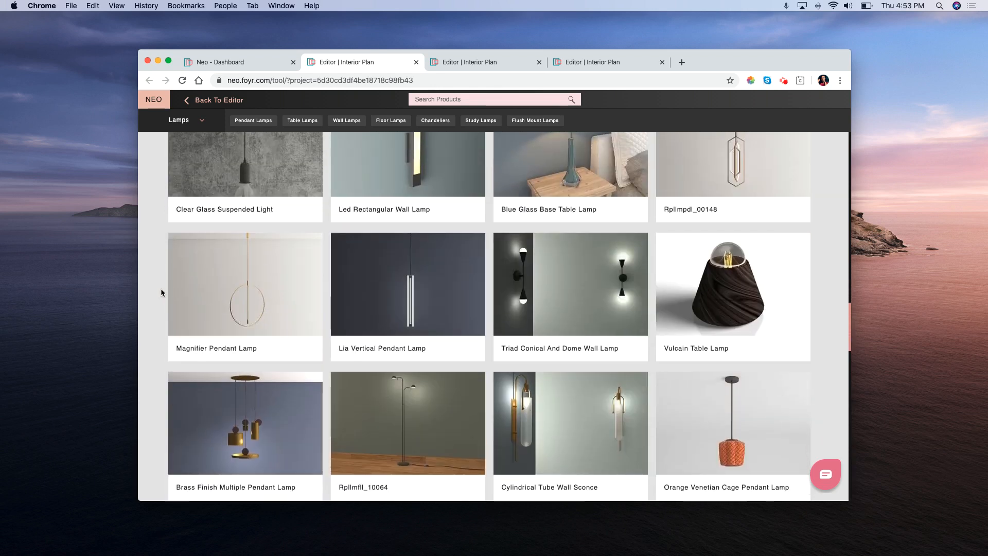
scroll(160, 292, "down", 5)
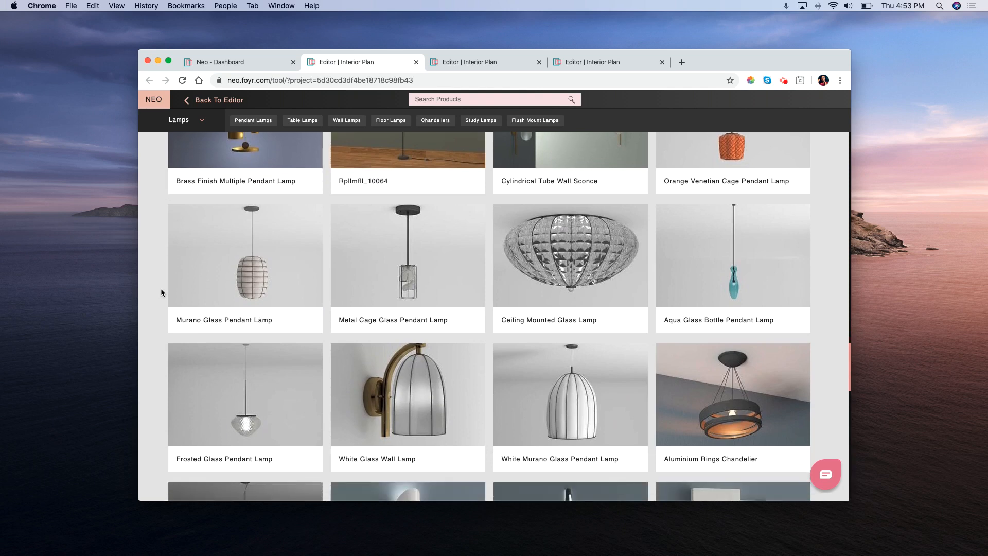
scroll(161, 288, "up", 8)
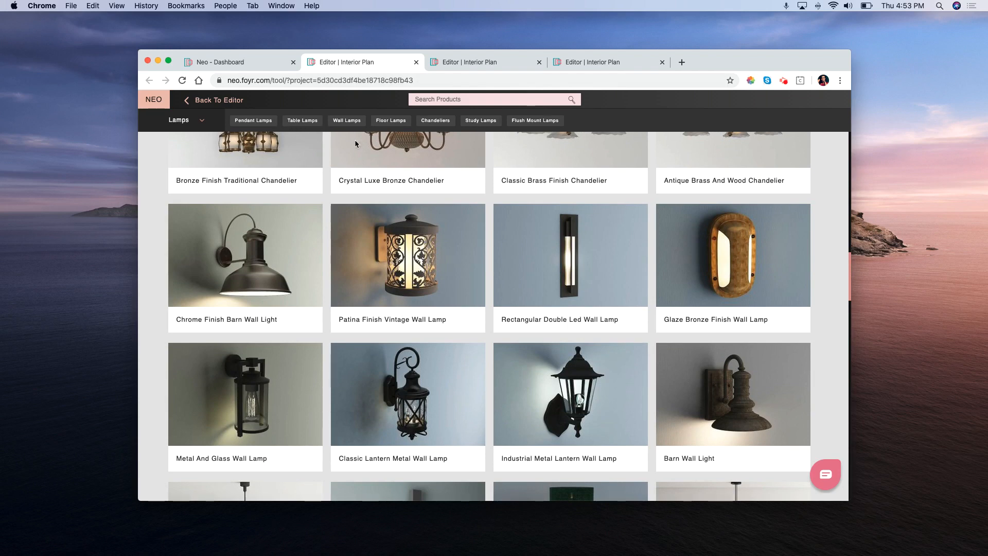
left_click(190, 102)
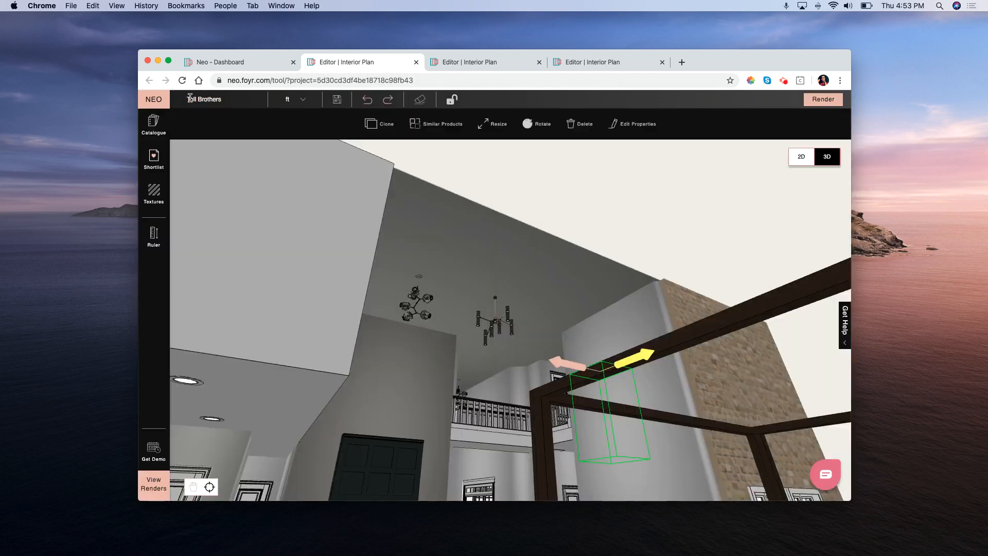
Examine the house from outside, turning it to the open kitchen and patio side, and select the dark panelled fireplace unit for a closer look
left_click_drag(320, 239, 415, 412)
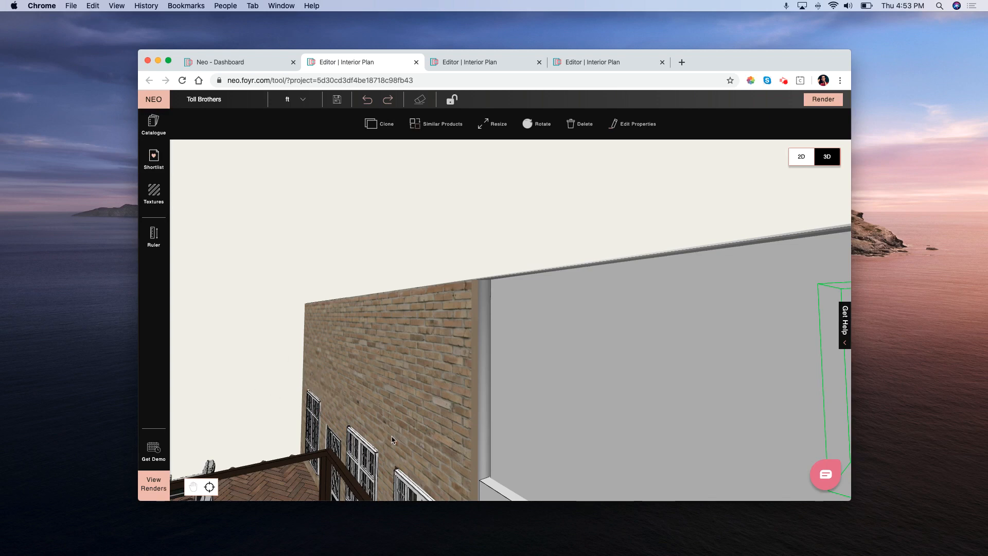
scroll(392, 440, "down", 10)
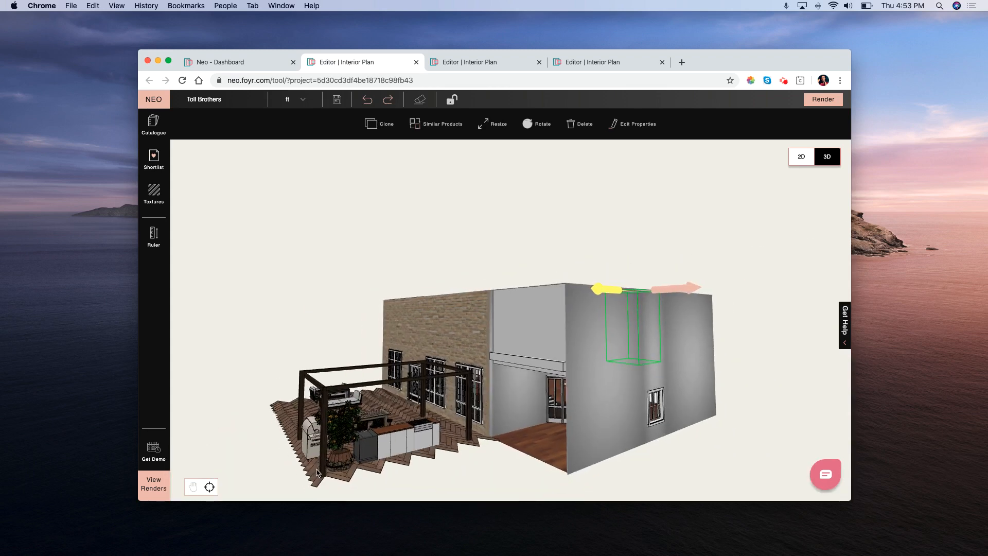
left_click_drag(317, 469, 411, 479)
left_click_drag(441, 478, 458, 475)
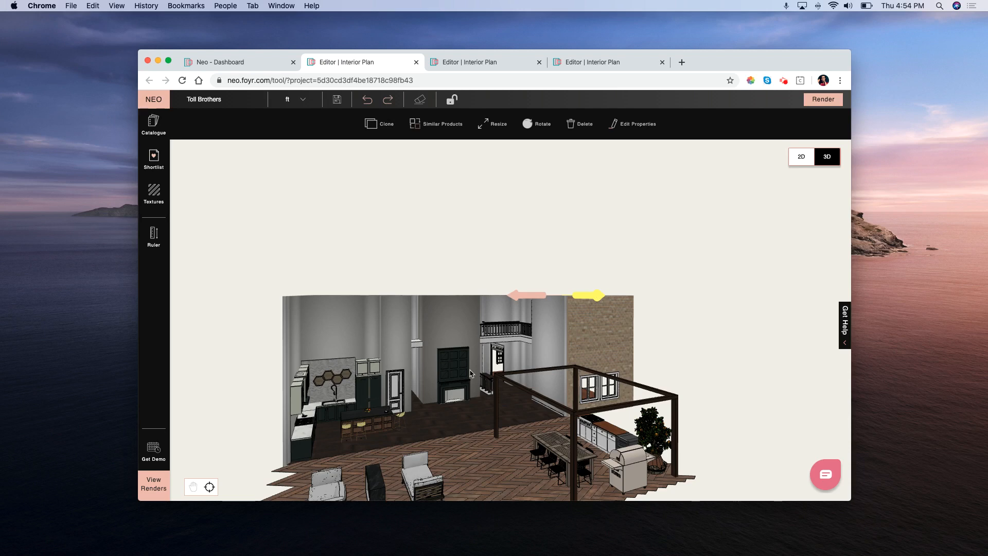
left_click_drag(484, 475, 475, 471)
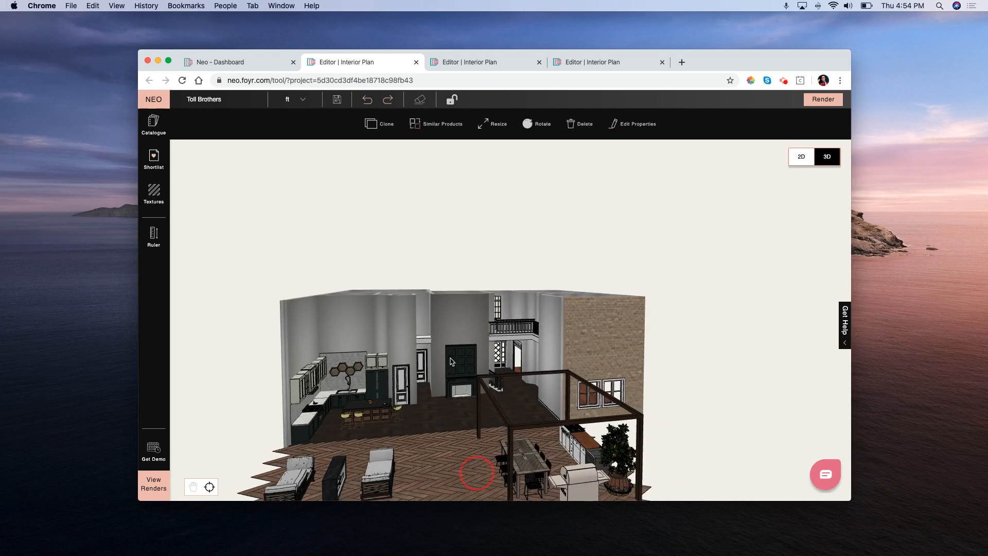
left_click(453, 362)
scroll(453, 361, "up", 10)
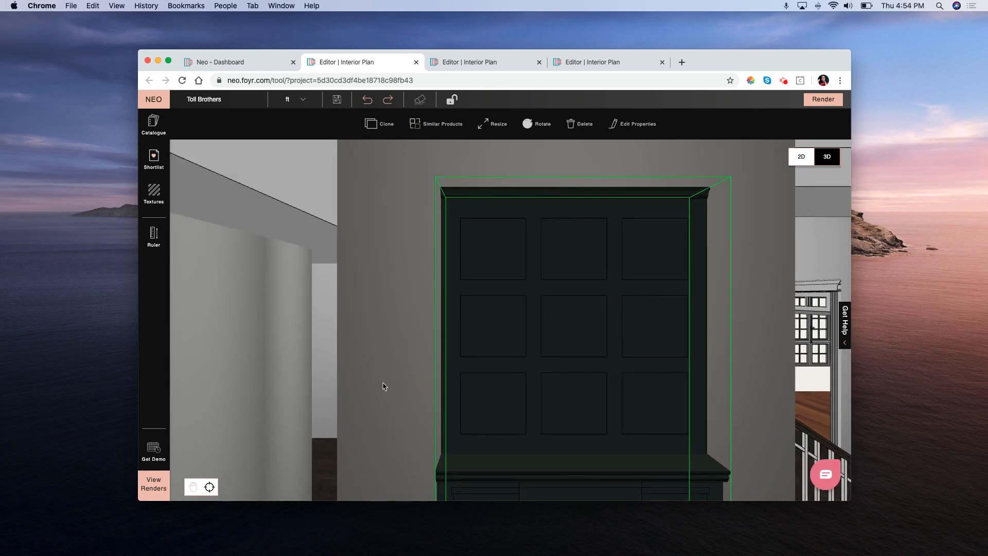
scroll(385, 386, "down", 2)
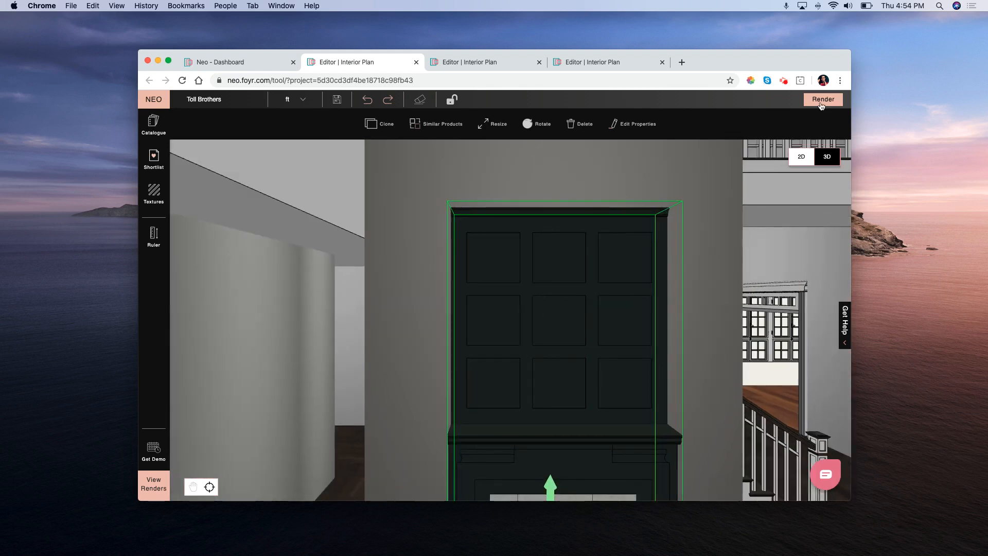
Enter render setup and frame the kitchen with its island, window and patio door at a camera height of 4.4 ft
left_click(822, 101)
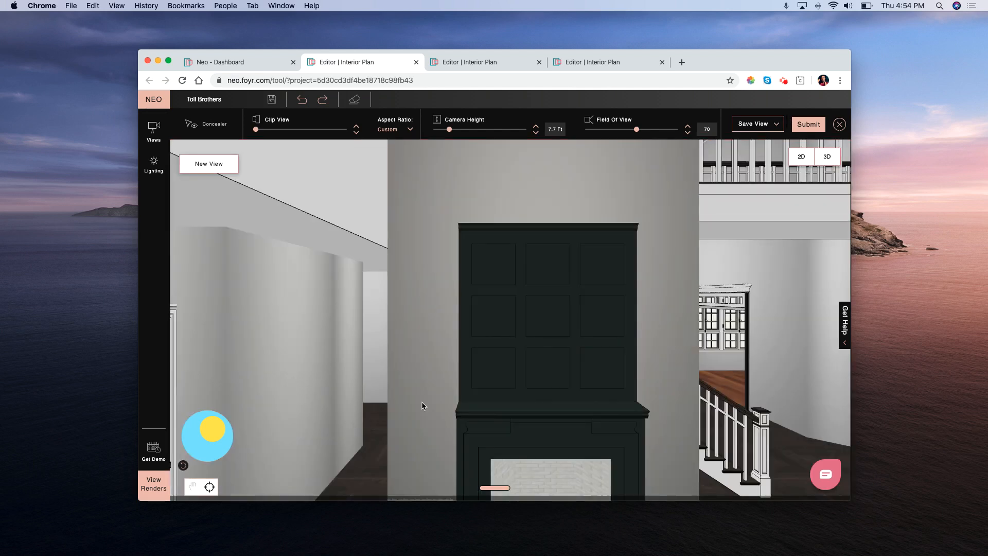
left_click_drag(419, 403, 332, 406)
left_click_drag(257, 402, 294, 389)
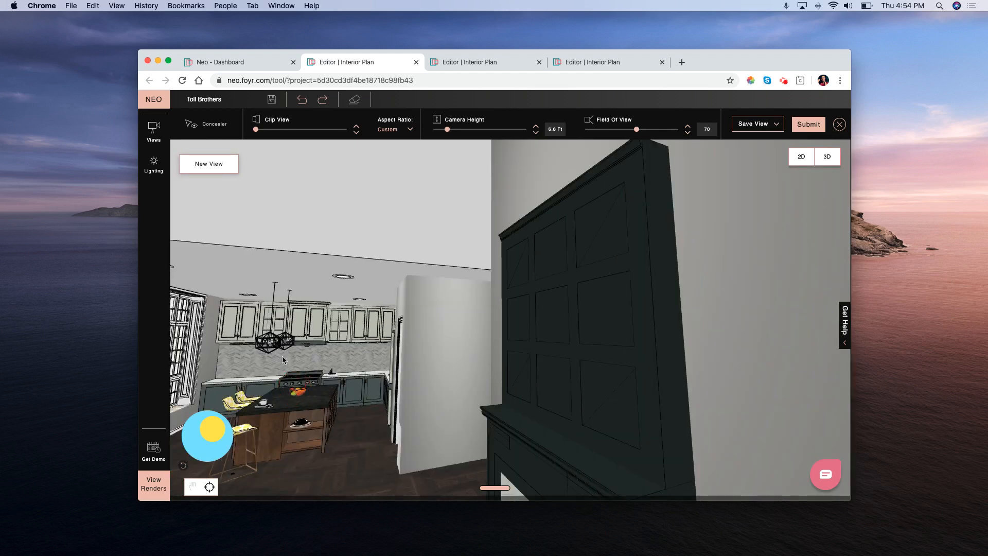
double_click(283, 359)
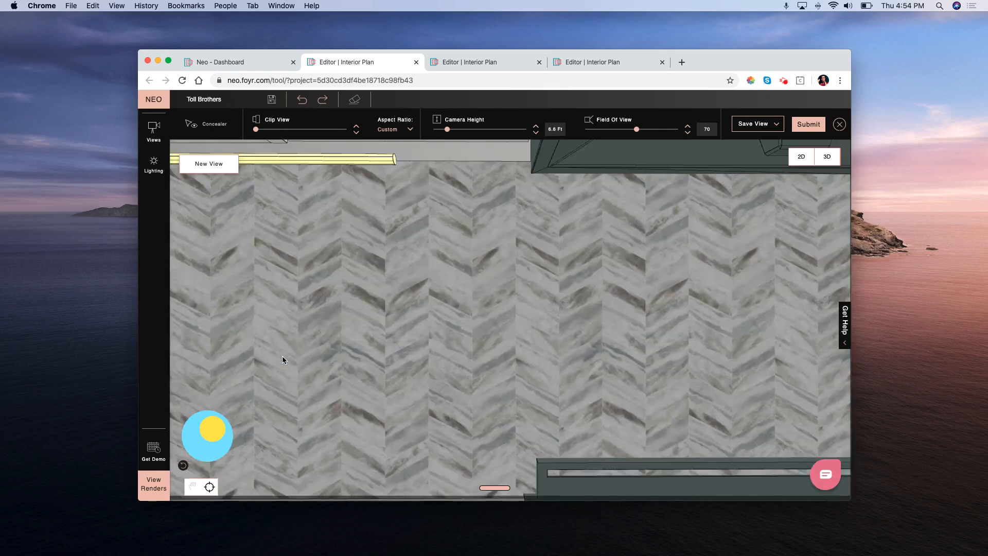
scroll(516, 370, "down", 5)
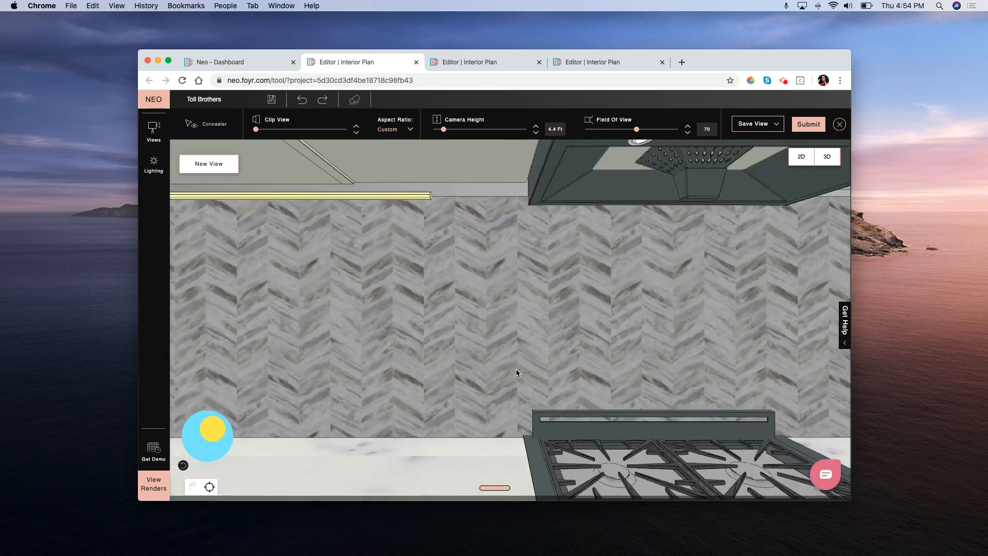
scroll(516, 371, "down", 5)
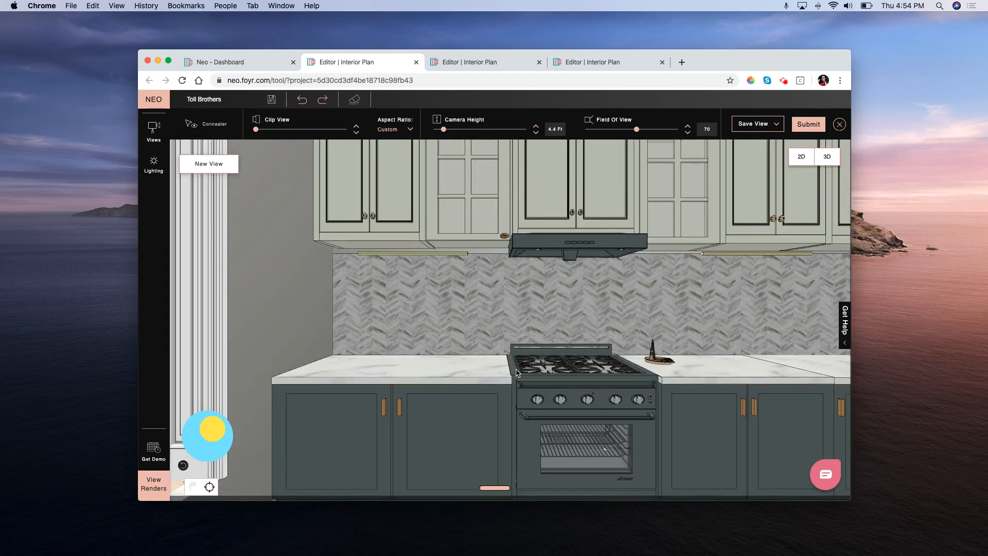
scroll(516, 370, "down", 5)
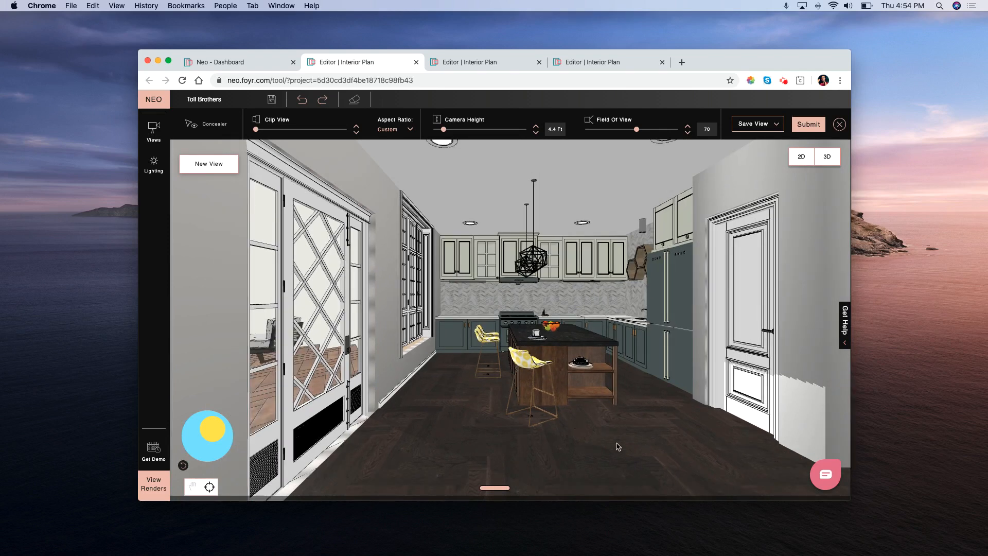
left_click_drag(604, 447, 591, 446)
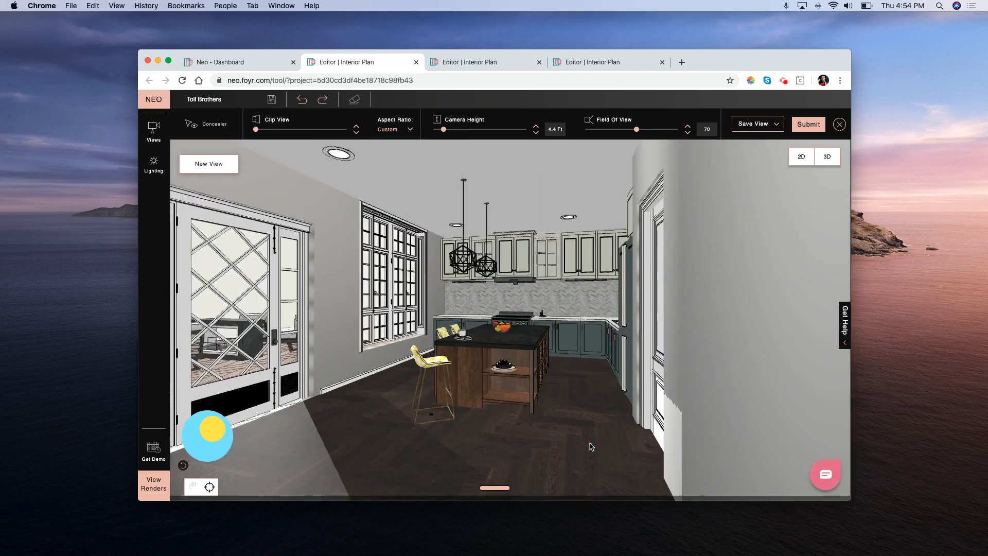
left_click(591, 444)
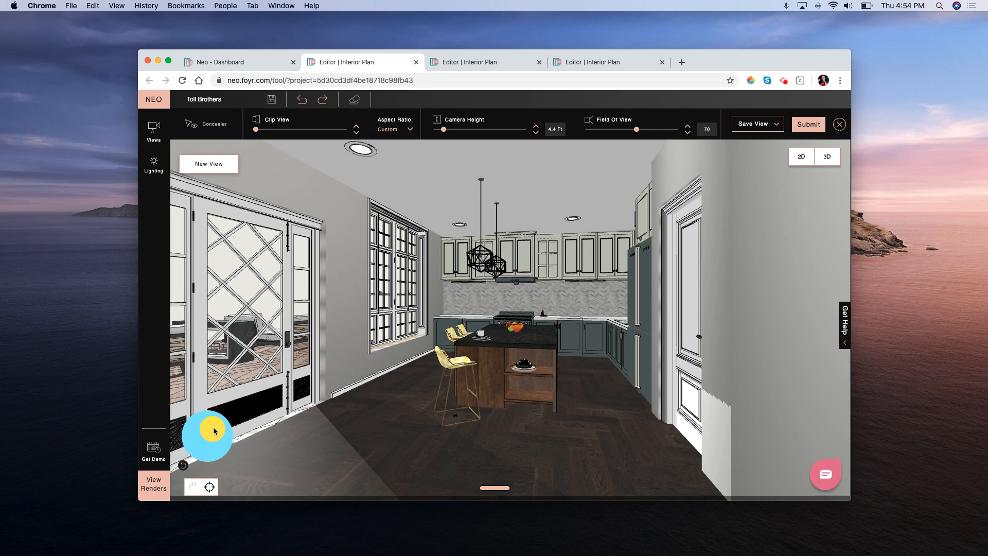
Reposition the sun at the upper edge of its dial, and review the interior lighting and external environment presets
mouse_move(215, 431)
left_mouse_down()
mouse_move(209, 445)
mouse_move(190, 445)
mouse_move(223, 444)
mouse_move(232, 419)
mouse_move(215, 411)
left_mouse_up()
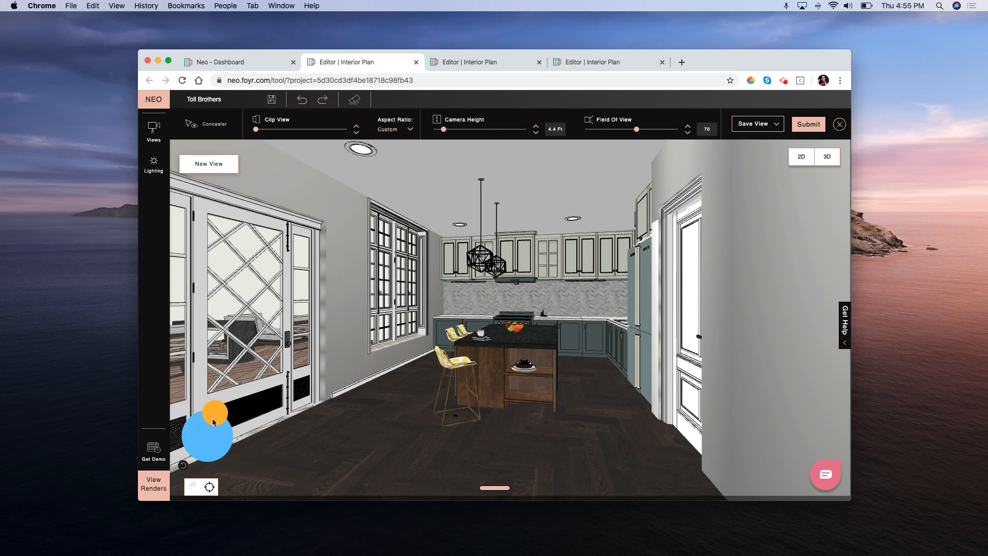
mouse_move(215, 420)
left_mouse_down()
mouse_move(210, 432)
mouse_move(204, 425)
left_mouse_up()
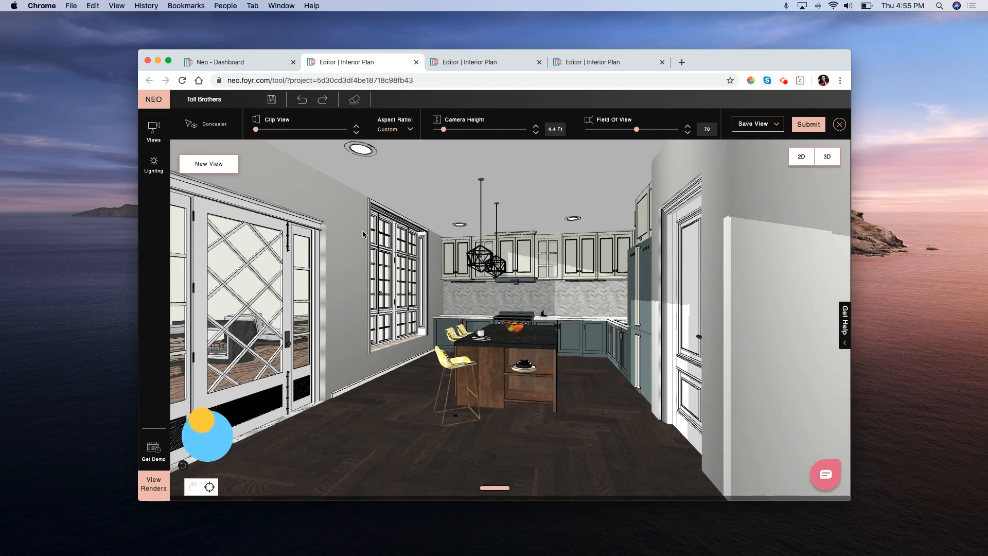
left_click(154, 165)
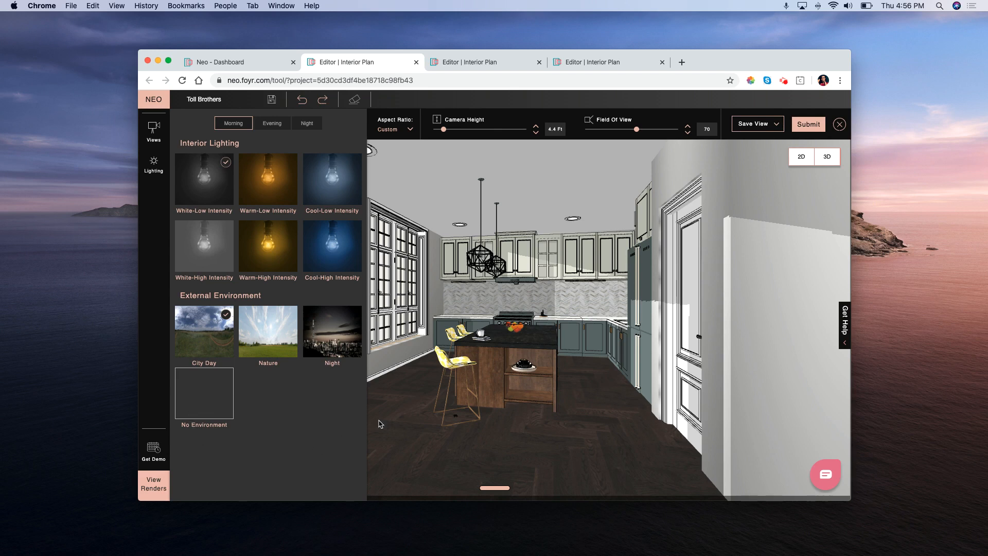
left_click(397, 410)
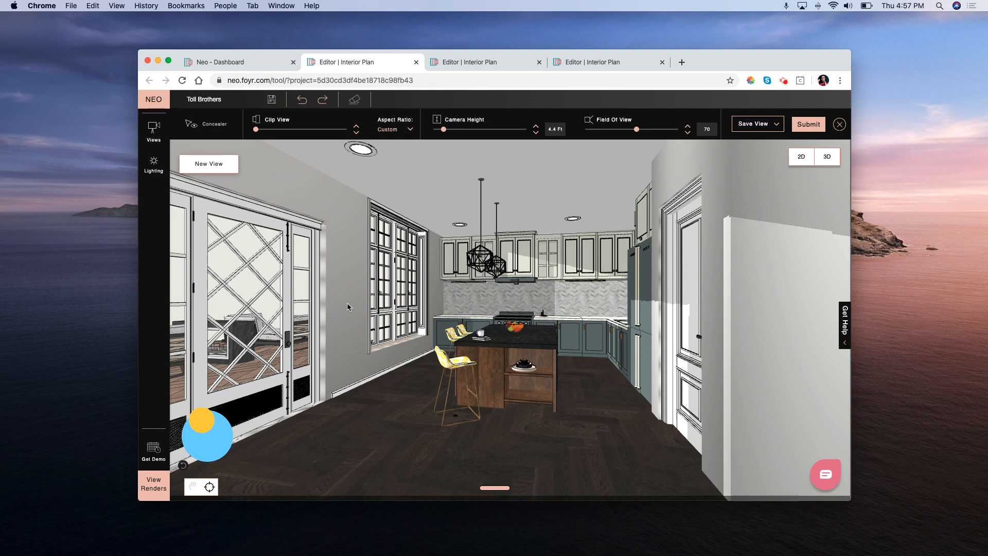
Open the render settings for a slightly wider kitchen view, choose 4K resolution, and exit without rendering
scroll(348, 305, "down", 2)
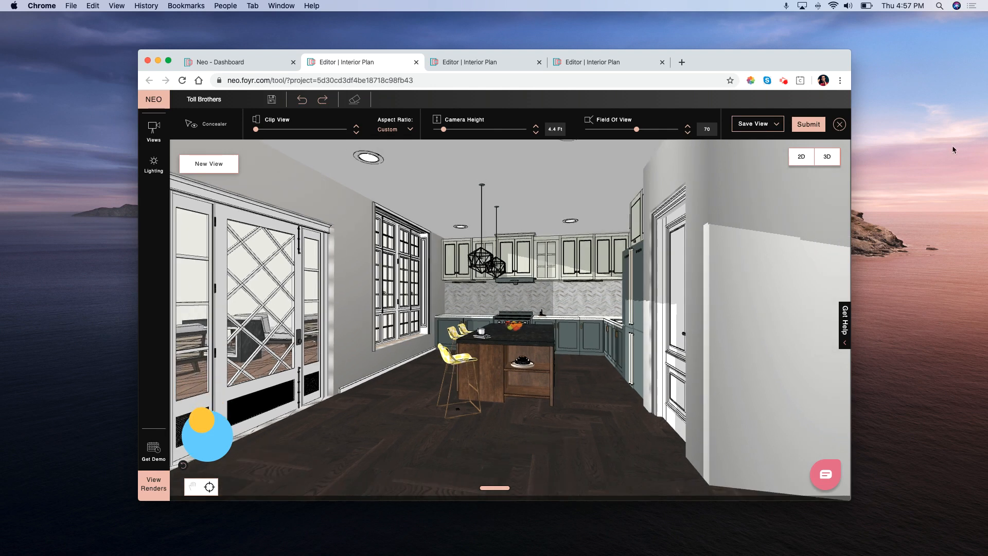
left_click(811, 128)
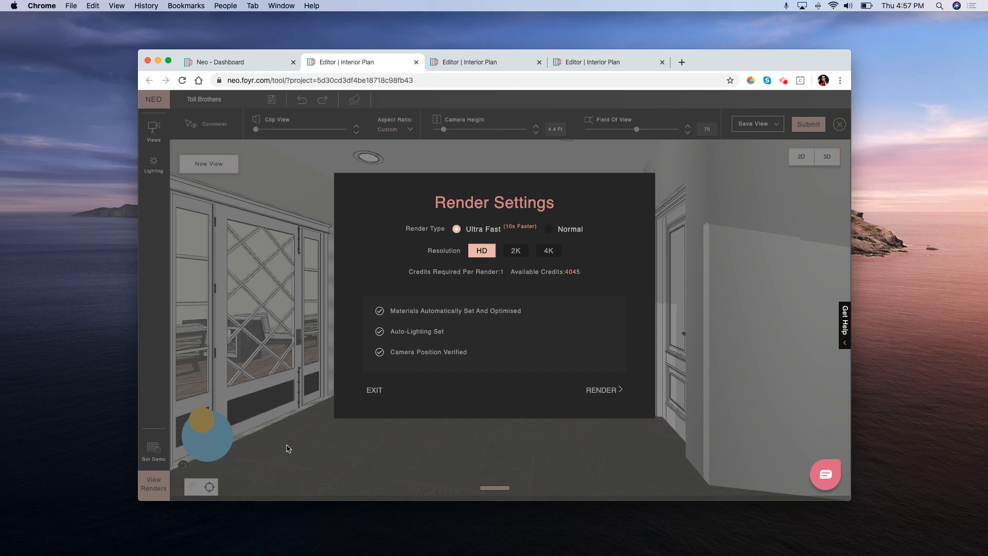
left_click(556, 253)
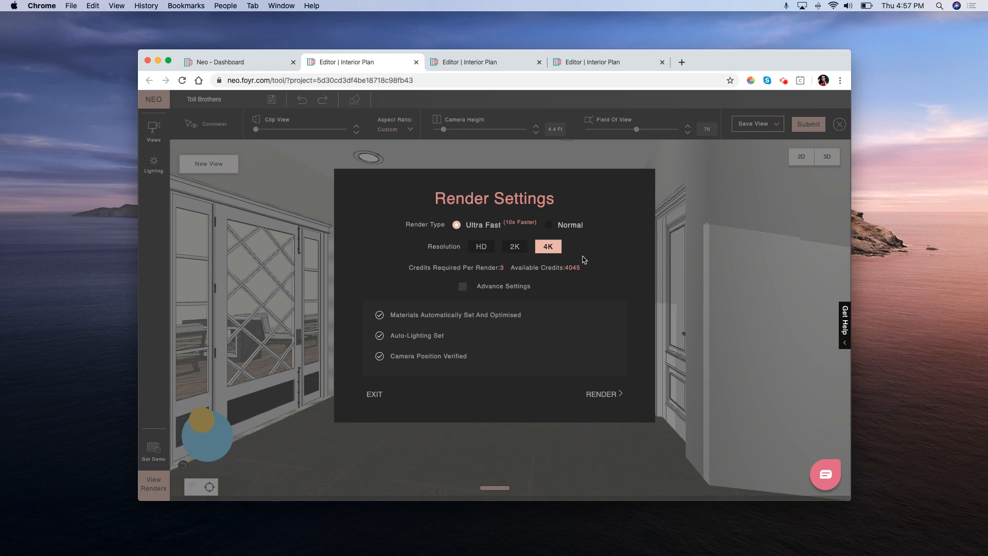
left_click(375, 394)
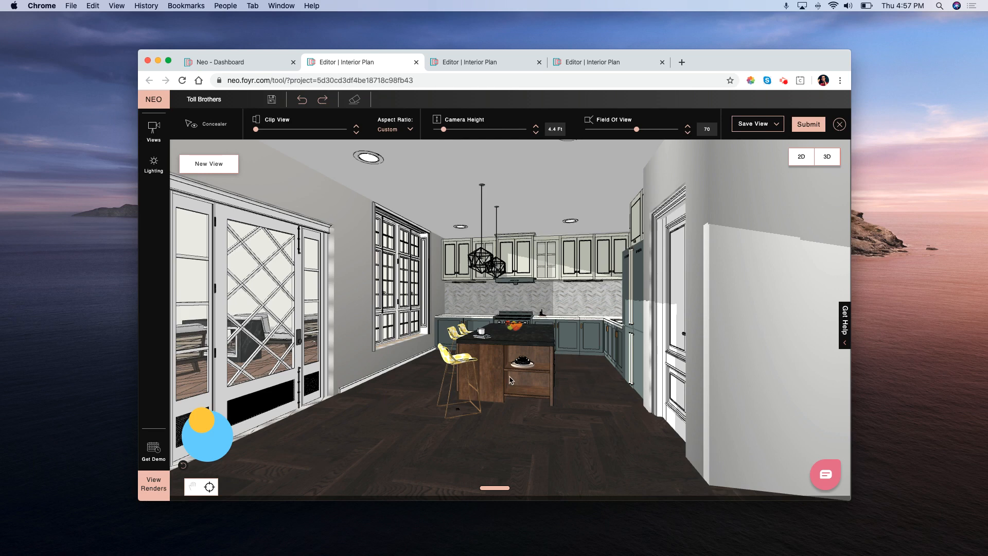
Download the View 19 project render to the Downloads folder as toll_brothers_view_18.effectsResult.jpg in JPEG format
left_click(153, 487)
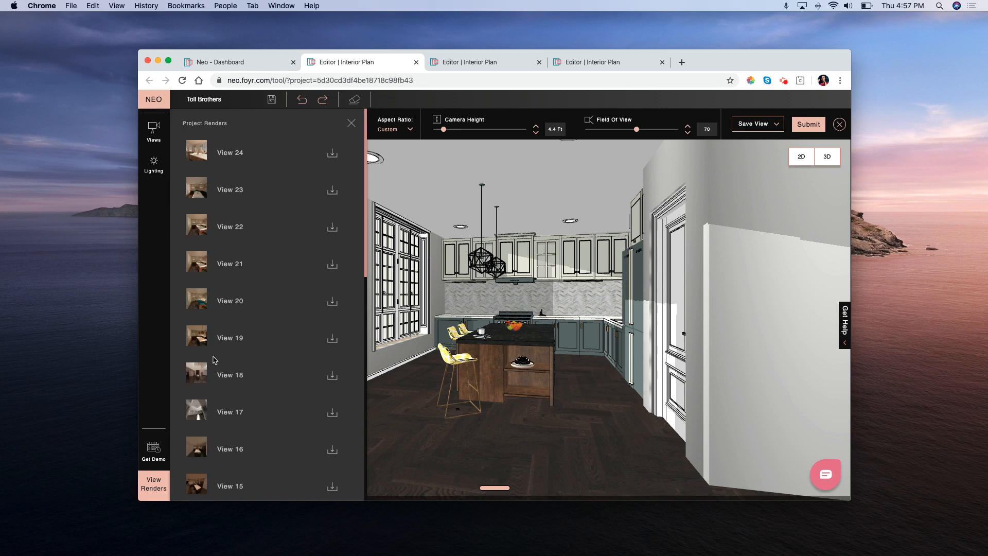
left_click(332, 340)
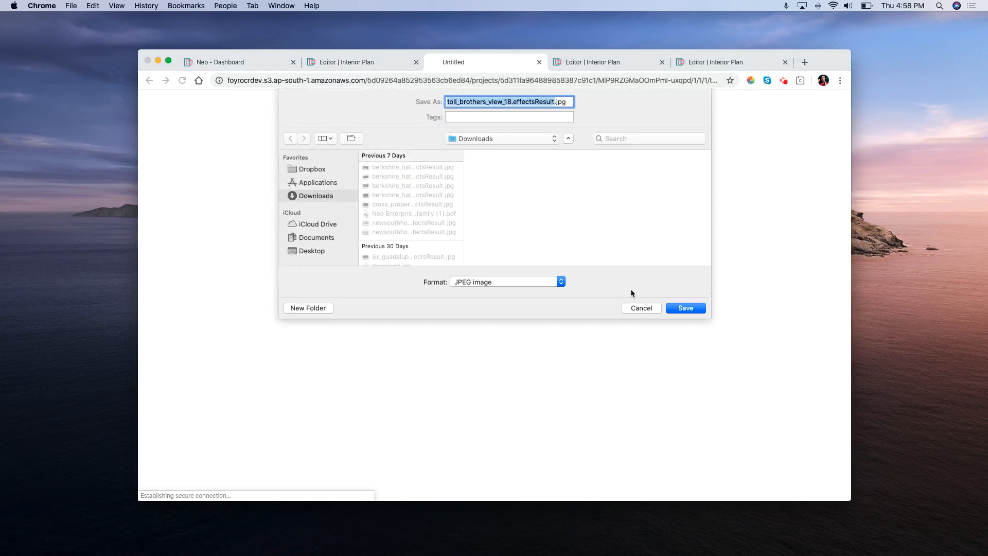
left_click(685, 307)
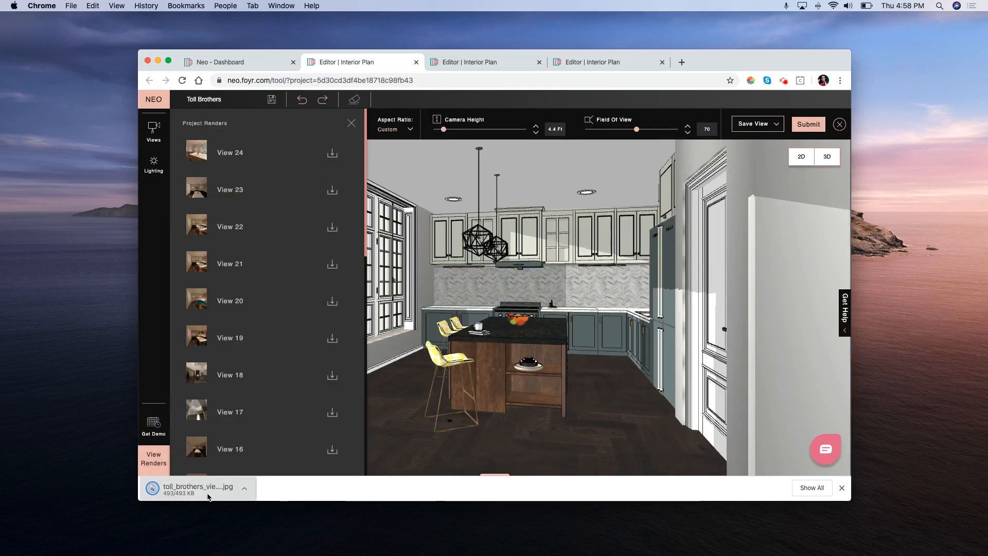
Open the downloaded kitchen render in Preview, move its window lower on the desktop, and return to the browser editor
left_click(198, 489)
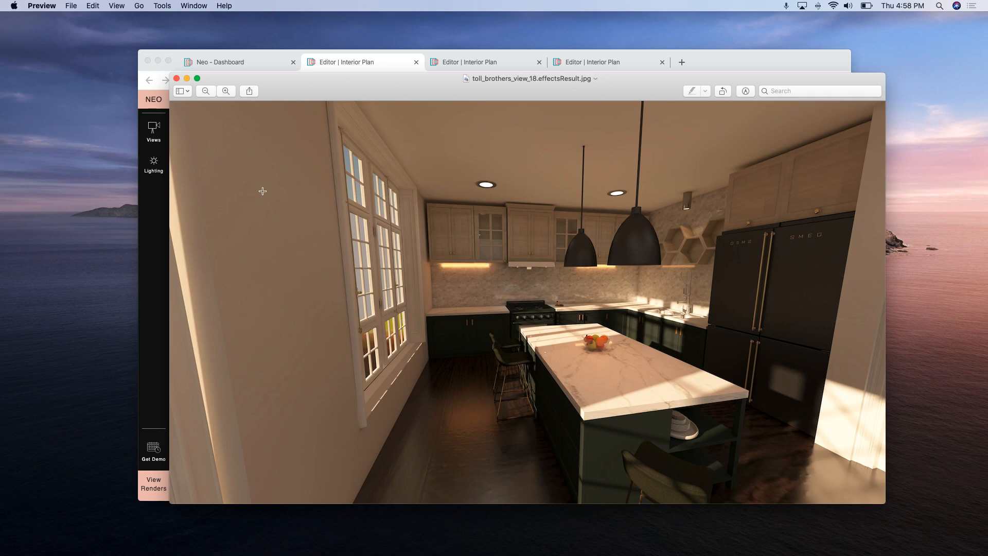
left_click_drag(628, 74, 623, 191)
left_click(850, 170)
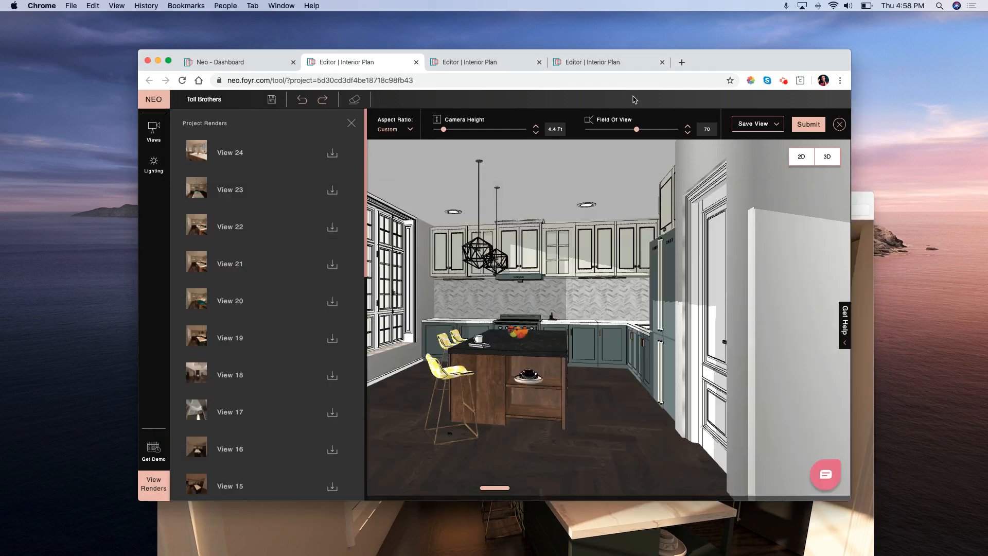
Return to 3D editing and browse the shortlisted lighting products down to the warm strip light, then close the list
left_click(826, 156)
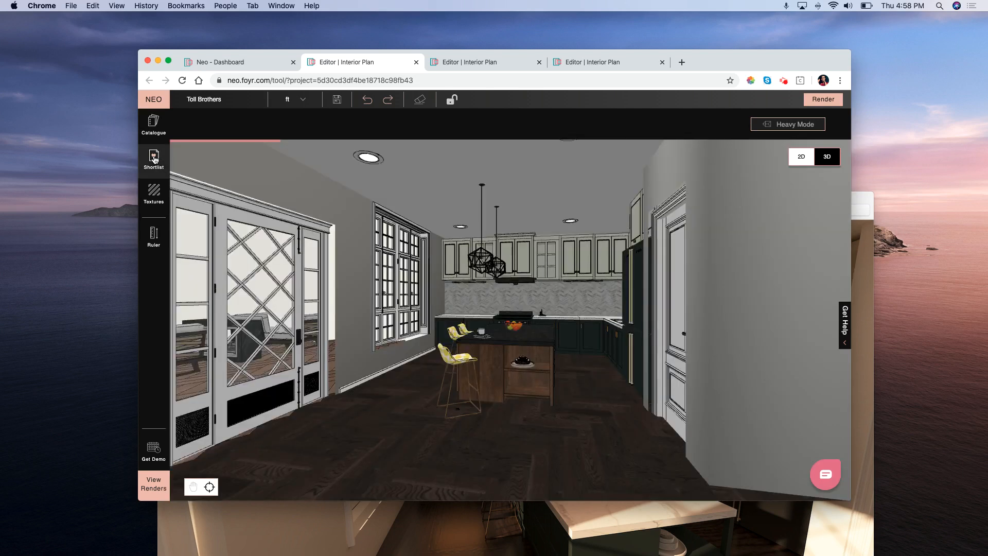
left_click(155, 160)
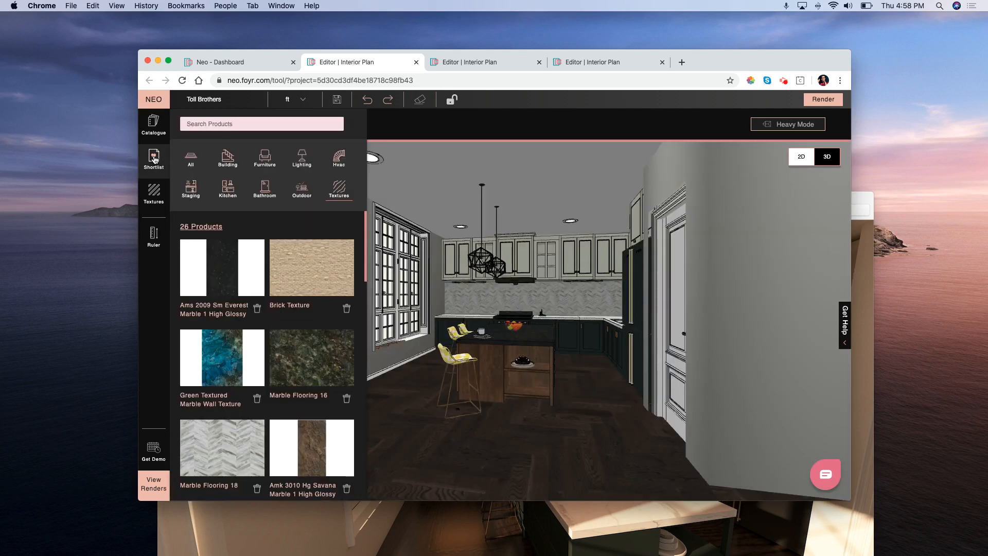
left_click(155, 159)
left_click(155, 159)
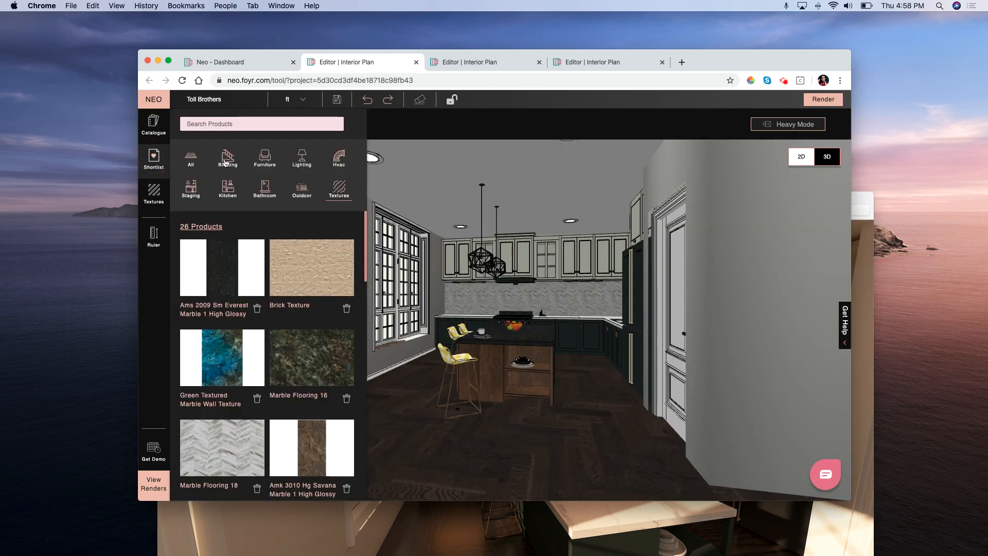
left_click(226, 161)
left_click(302, 163)
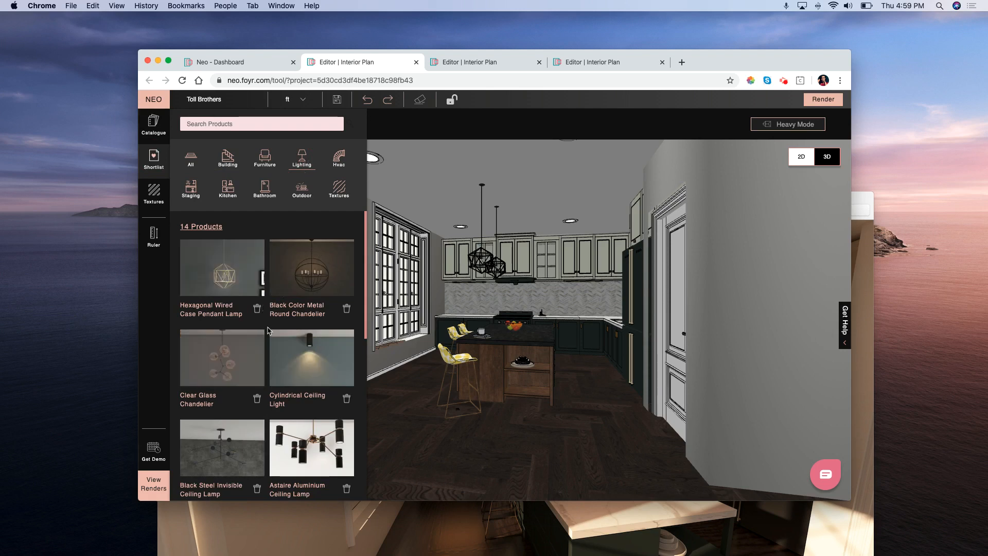
scroll(267, 330, "down", 7)
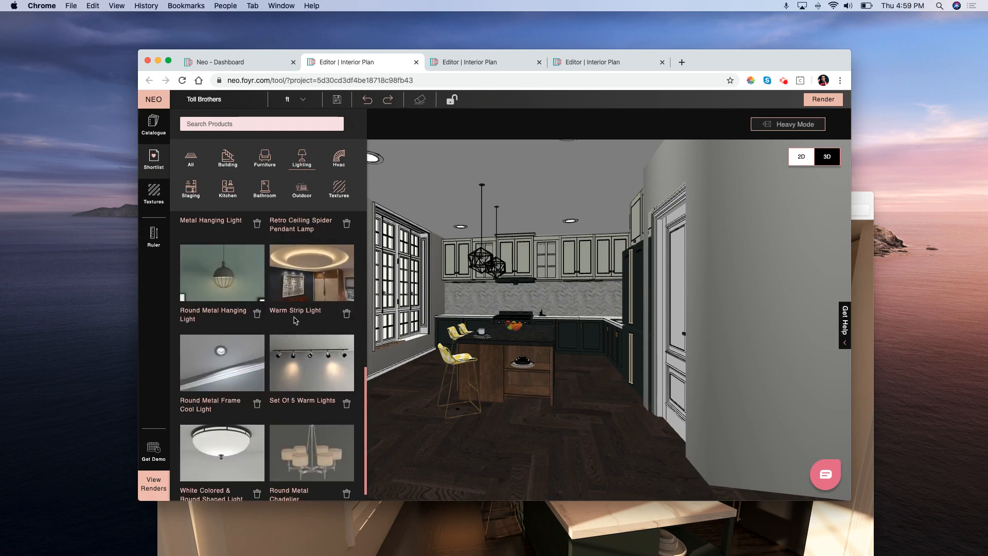
left_click(466, 286)
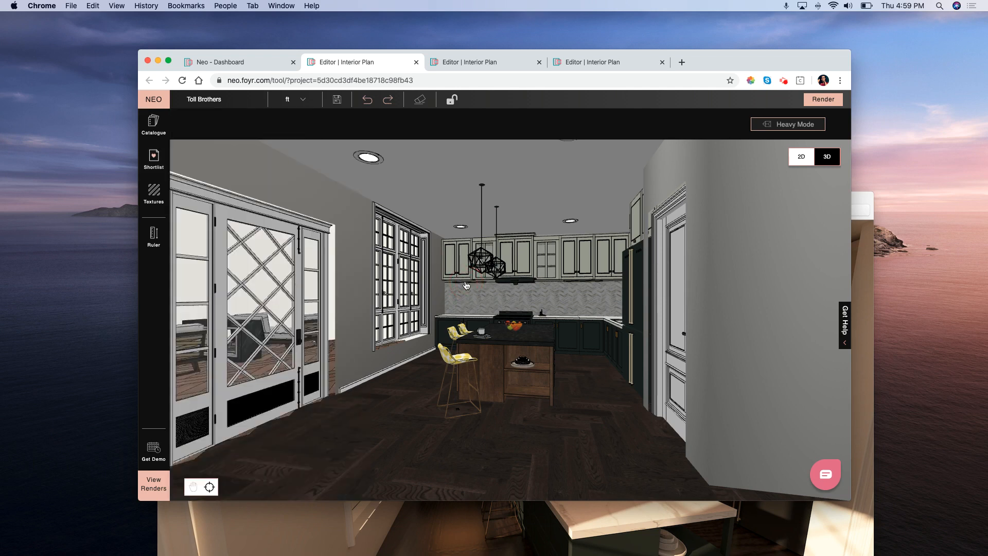
Select the yellow strip light beneath the upper cabinets beside the range hood and examine its placement up close and from below
scroll(466, 285, "up", 5)
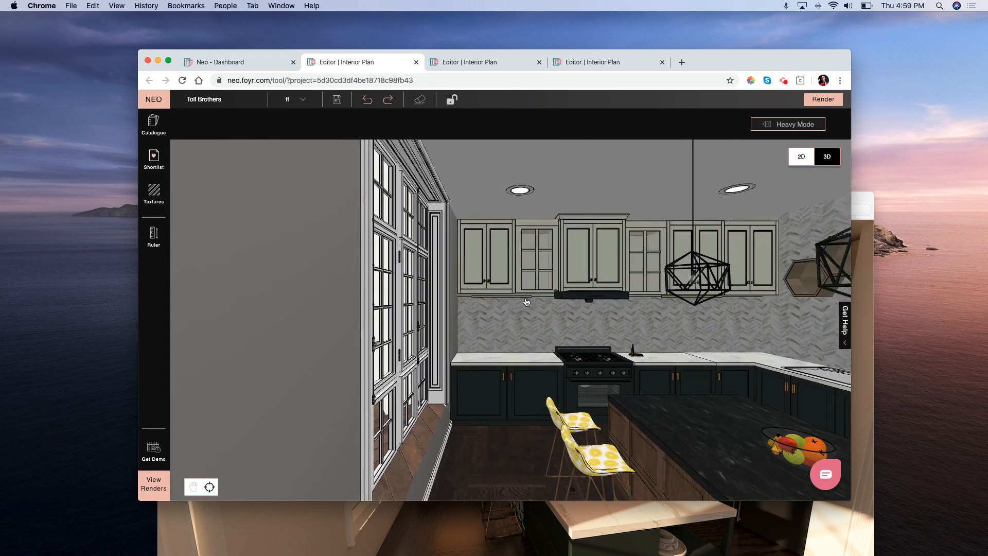
left_click(526, 301)
scroll(525, 301, "up", 10)
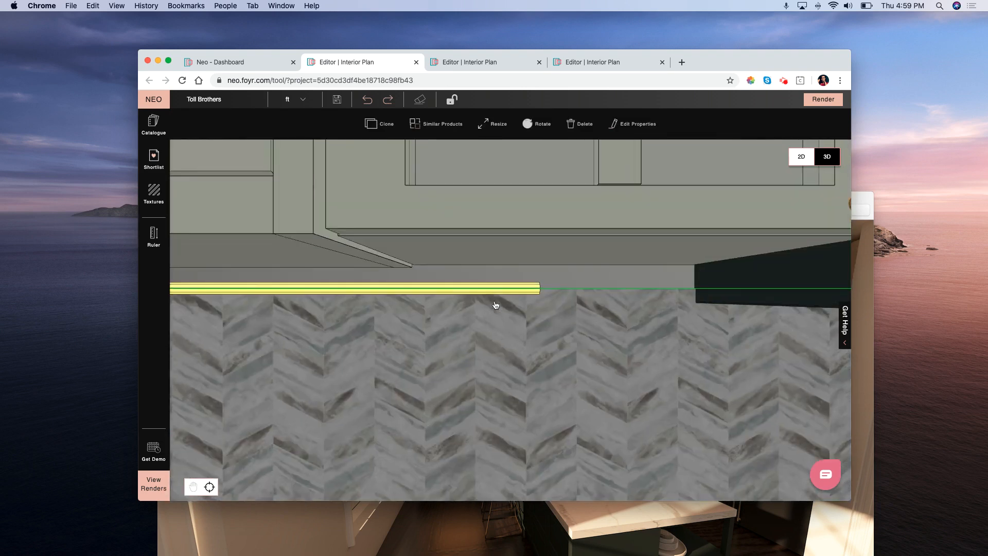
left_click(413, 289)
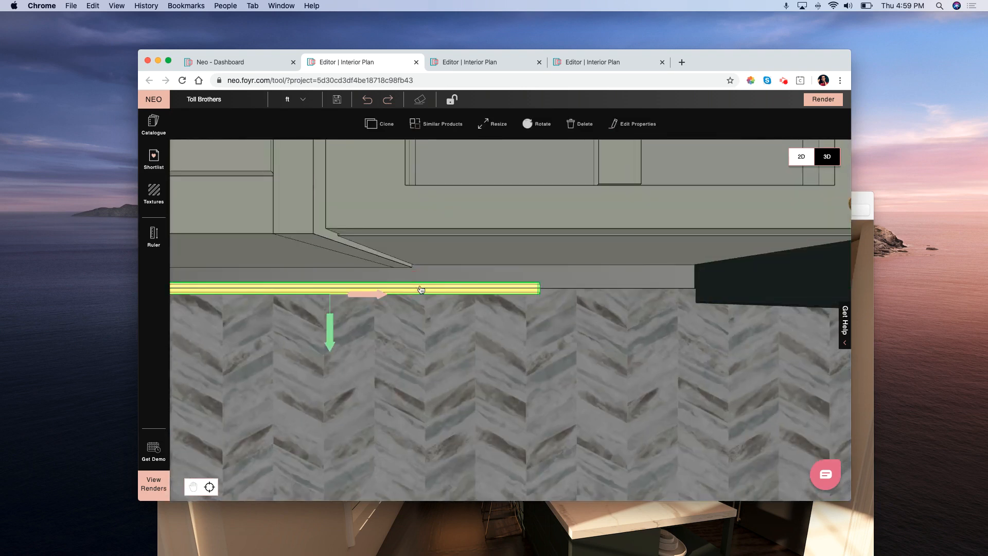
left_click_drag(421, 286, 334, 282)
left_click(332, 286)
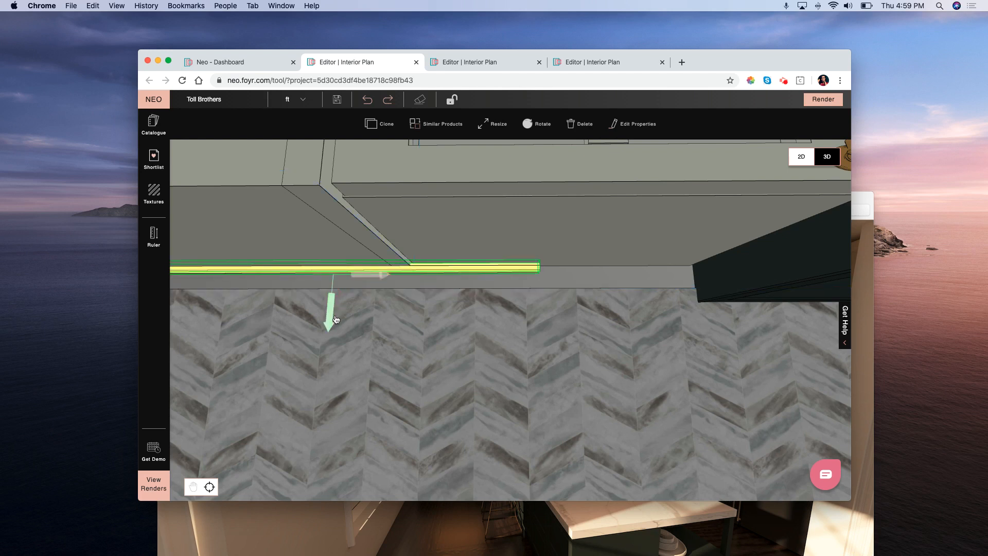
scroll(335, 319, "down", 1)
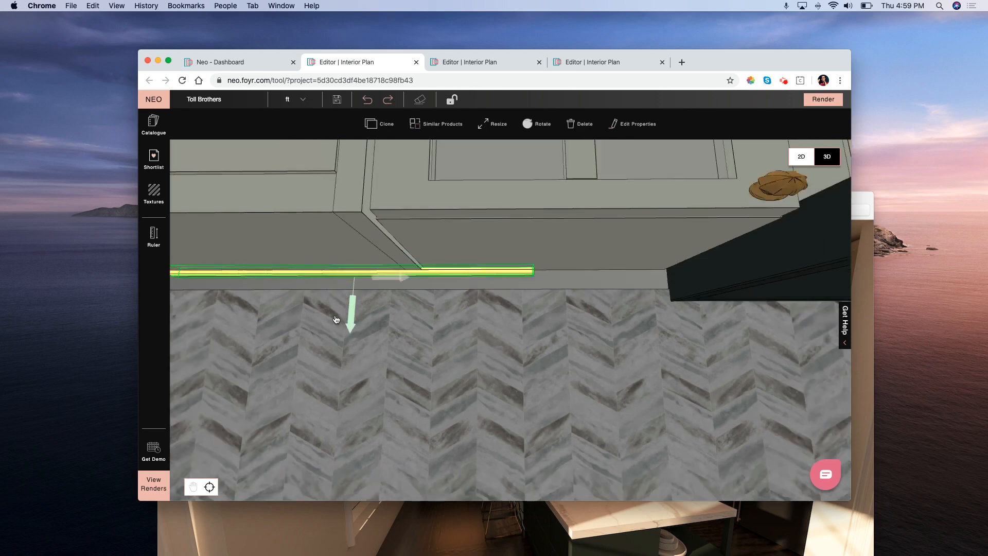
scroll(336, 320, "down", 1)
scroll(335, 320, "down", 2)
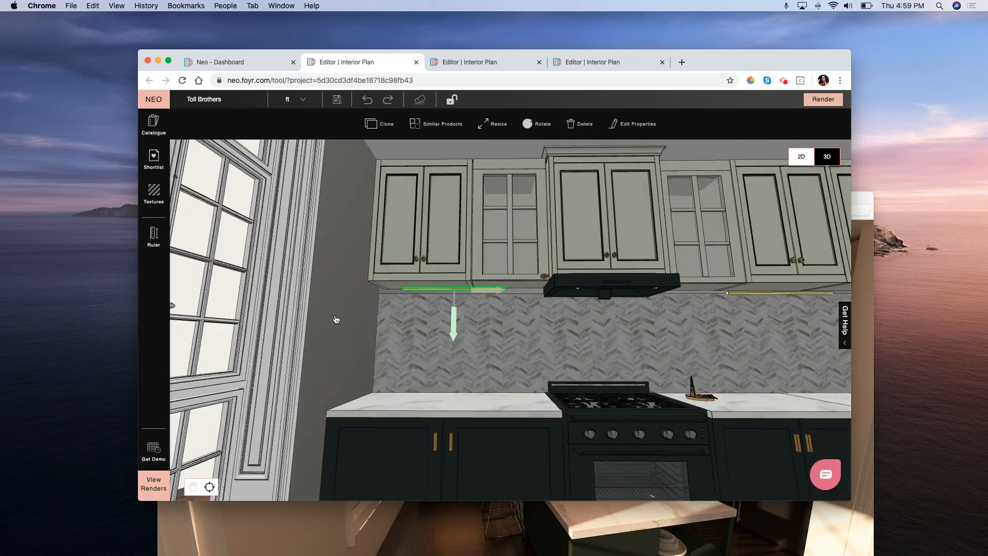
scroll(336, 320, "down", 2)
Examine the kitchen from several angles, backing away past the patio door to the living area with the dark fireplace
left_click_drag(247, 236, 248, 246)
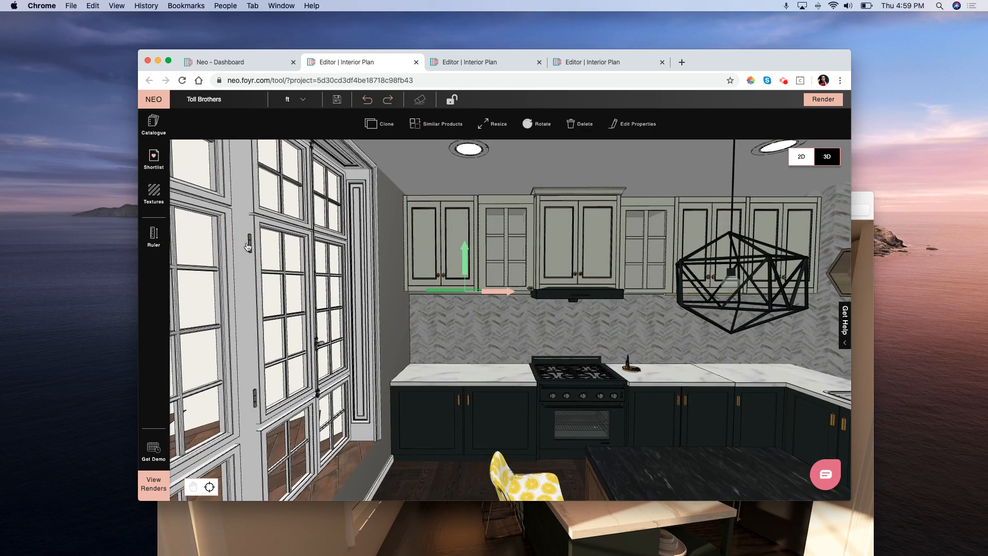
scroll(247, 247, "down", 5)
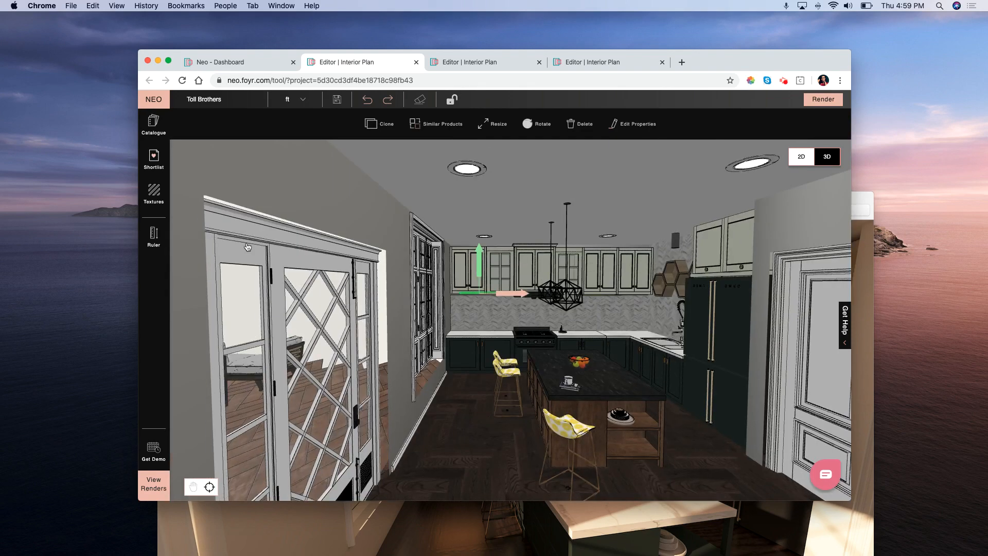
left_click_drag(475, 446, 466, 440)
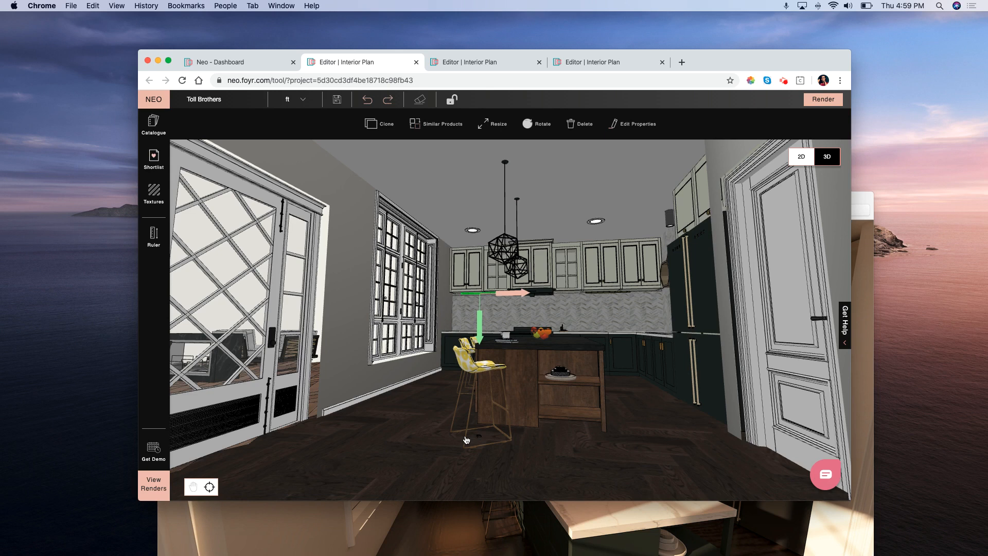
mouse_move(395, 457)
left_mouse_down()
mouse_move(400, 468)
mouse_move(393, 464)
left_mouse_up()
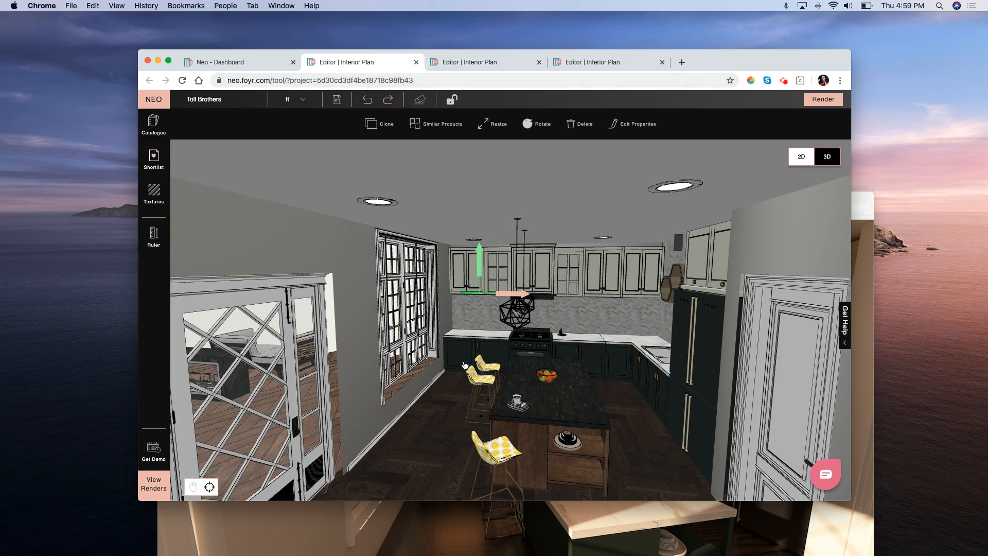
scroll(433, 426, "down", 5)
scroll(433, 425, "down", 2)
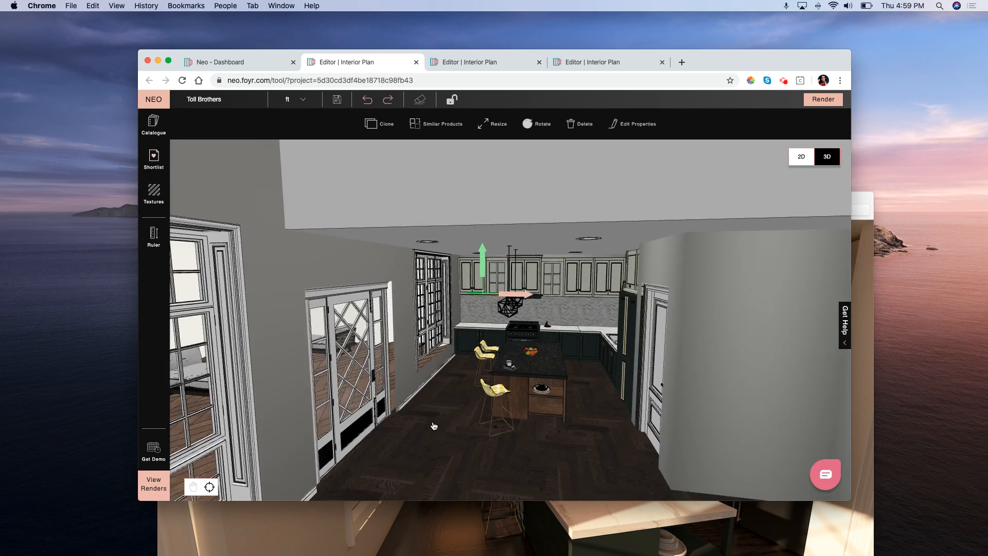
scroll(434, 425, "down", 5)
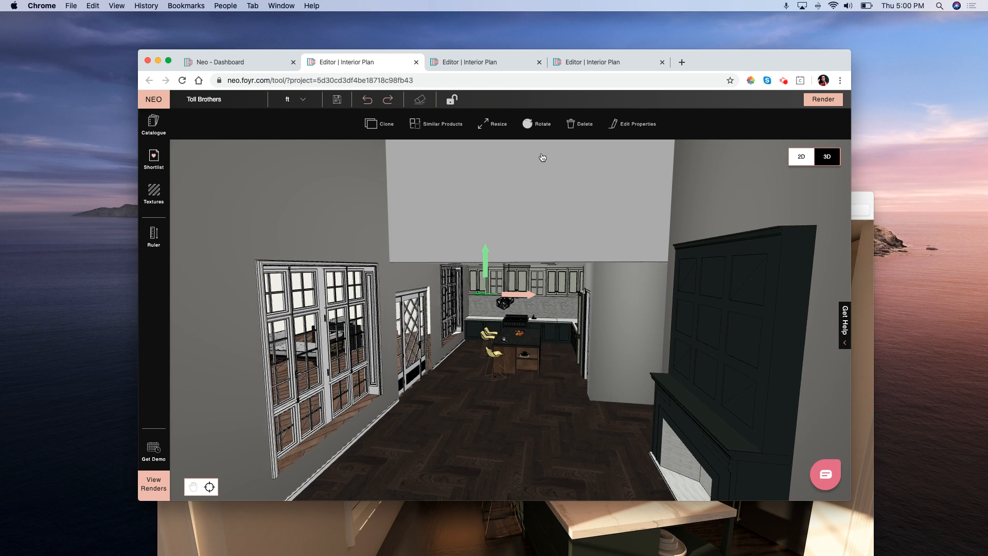
Switch to Preview for another look at the downloaded kitchen render, then return to the editor in the browser
left_click(832, 159)
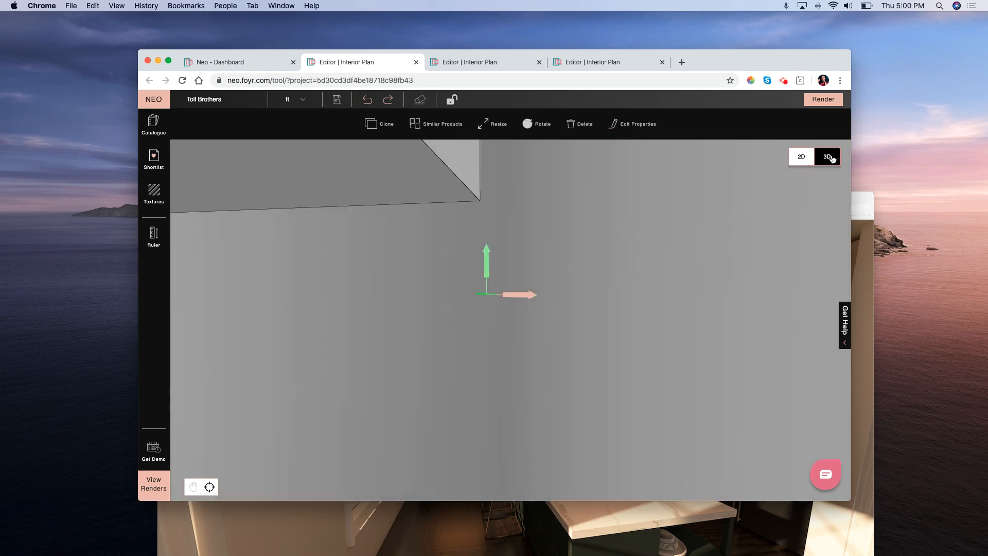
left_click(344, 534)
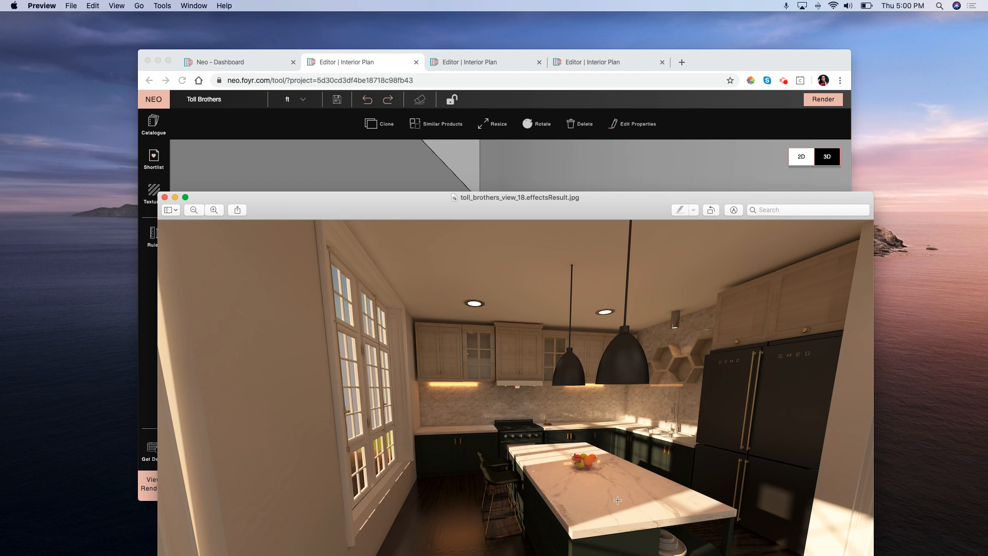
left_click(585, 169)
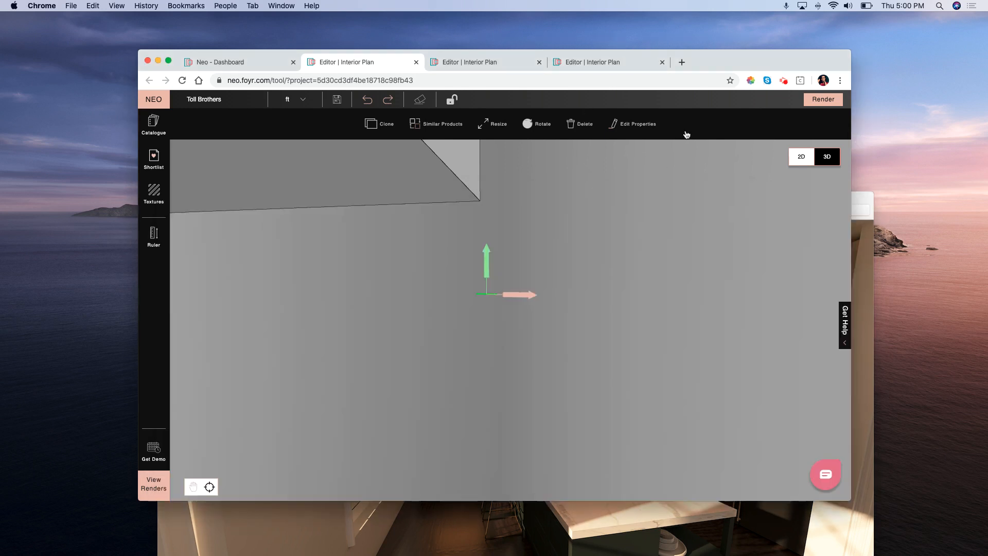
left_click(696, 105)
left_click(691, 140)
left_click(330, 374)
Review the list of project renders from View 24 down to the earliest views, then close it
left_click(159, 494)
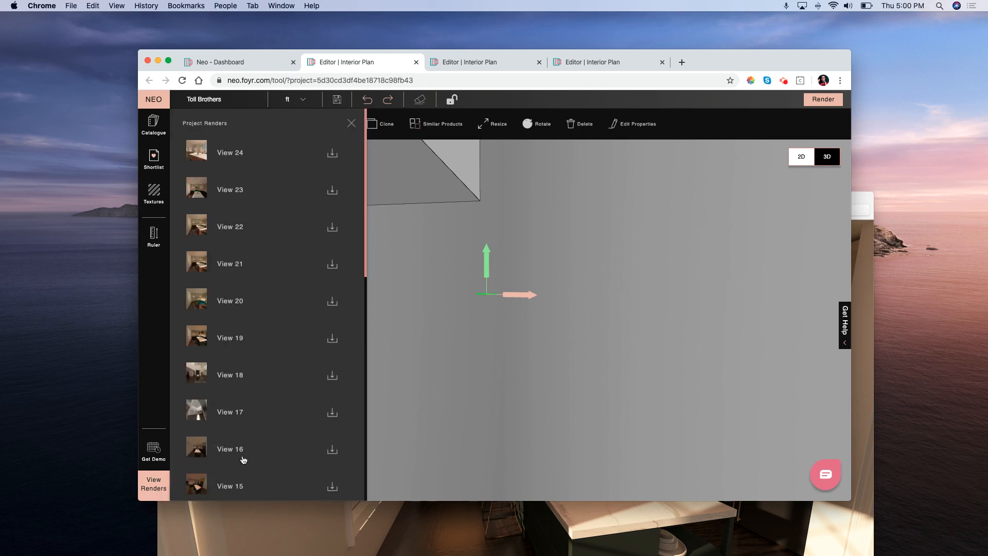
scroll(244, 459, "down", 10)
scroll(244, 459, "up", 1)
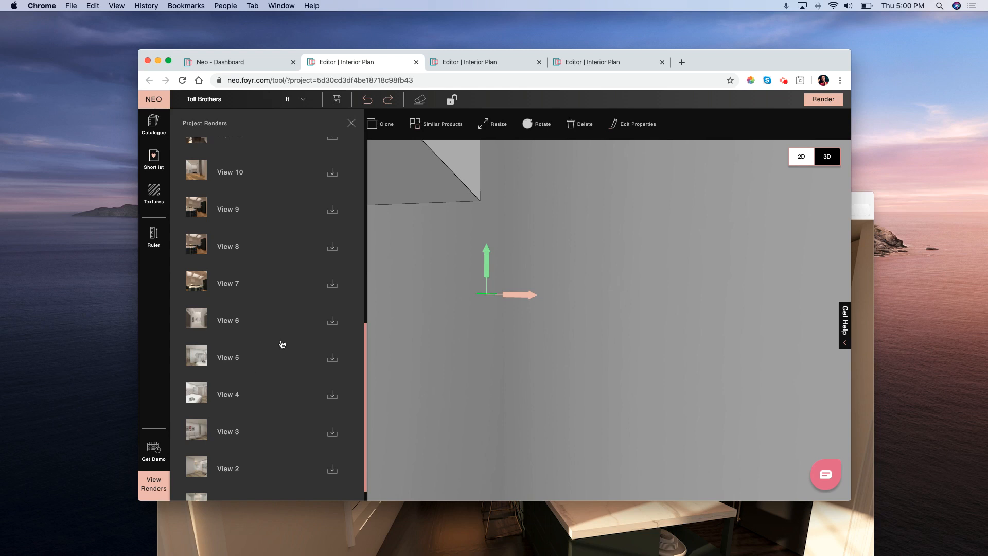
scroll(281, 343, "up", 8)
scroll(281, 344, "up", 6)
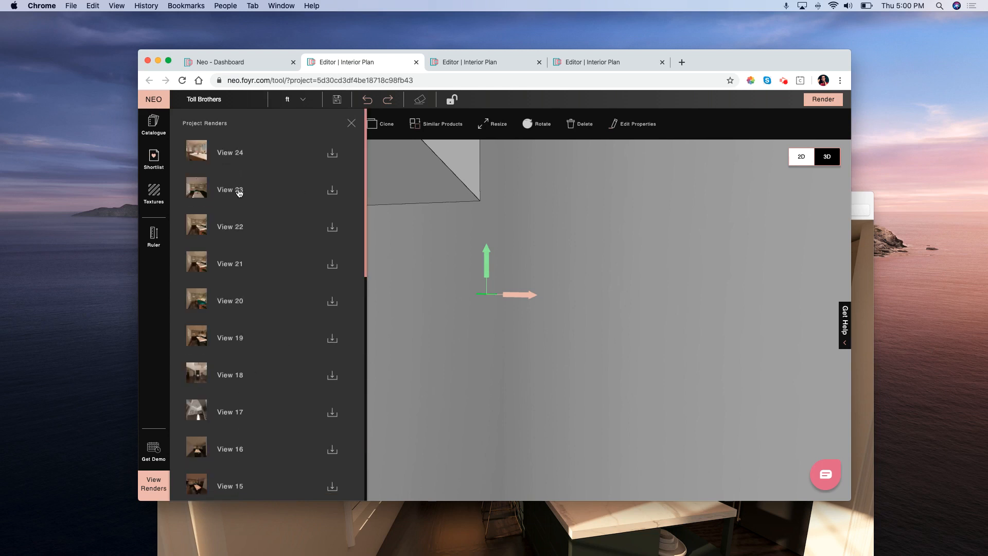
left_click(351, 124)
Deselect the strip light, frame the whole house with its patio from above, and open the render settings for that view
scroll(429, 332, "down", 3)
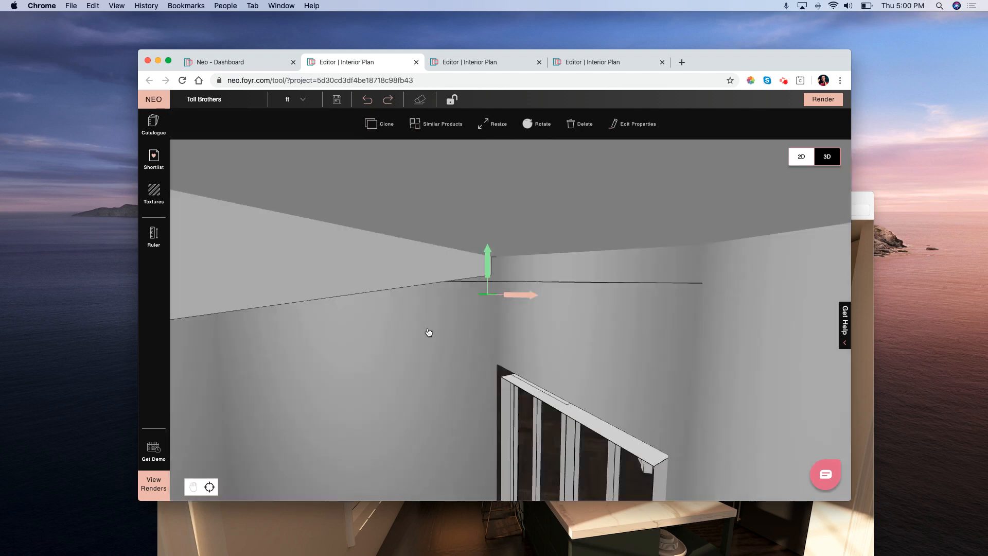
scroll(429, 332, "down", 3)
scroll(429, 332, "down", 5)
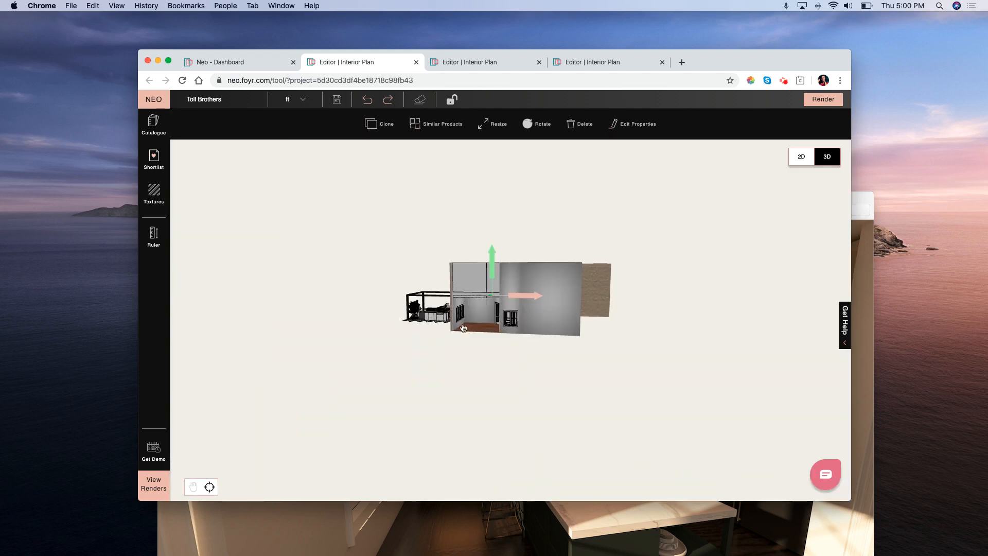
scroll(463, 327, "down", 2)
left_click(465, 327)
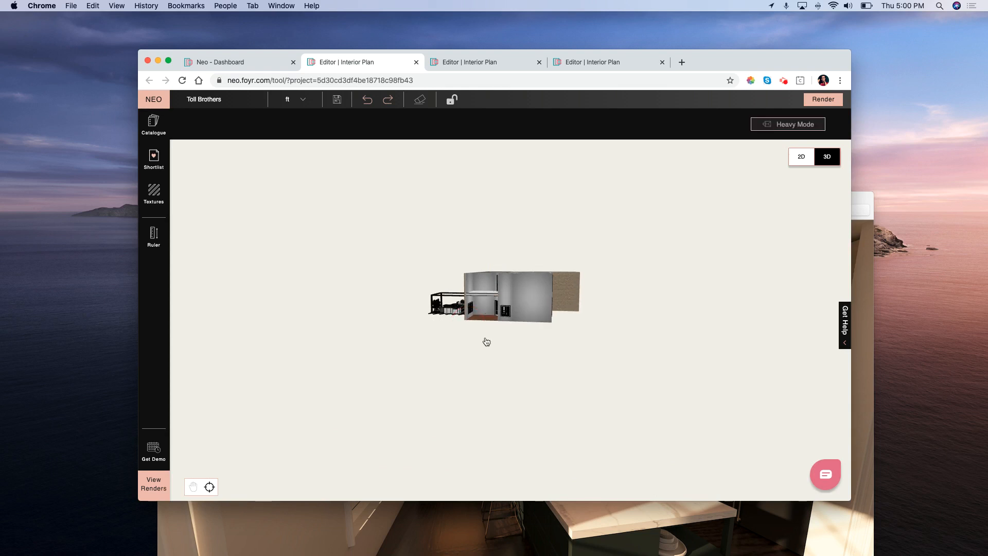
left_click_drag(486, 342, 483, 399)
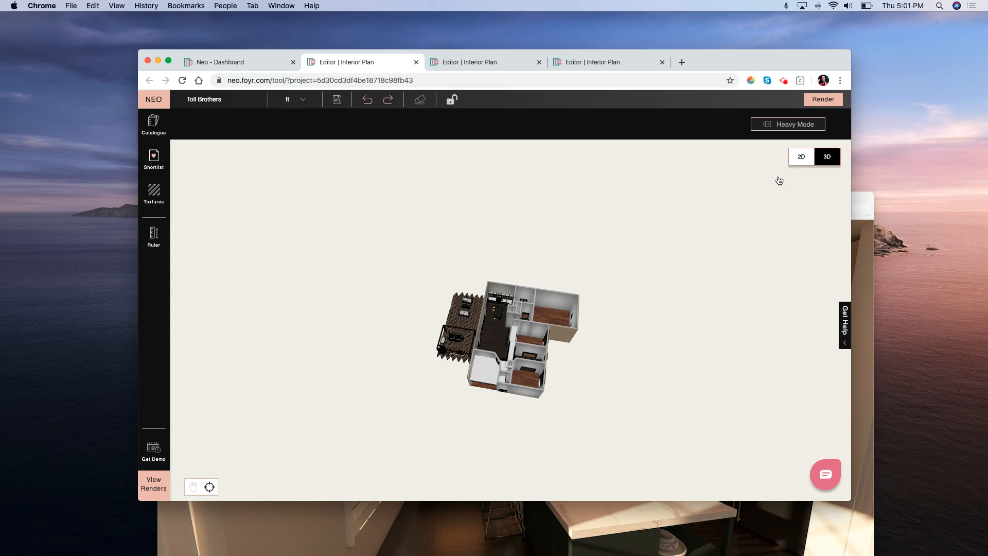
left_click(823, 99)
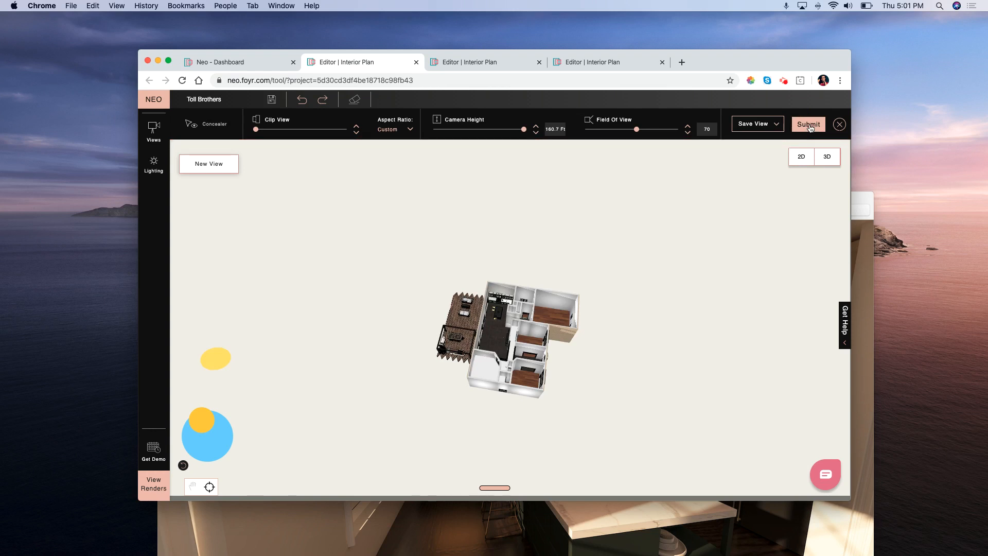
left_click(809, 125)
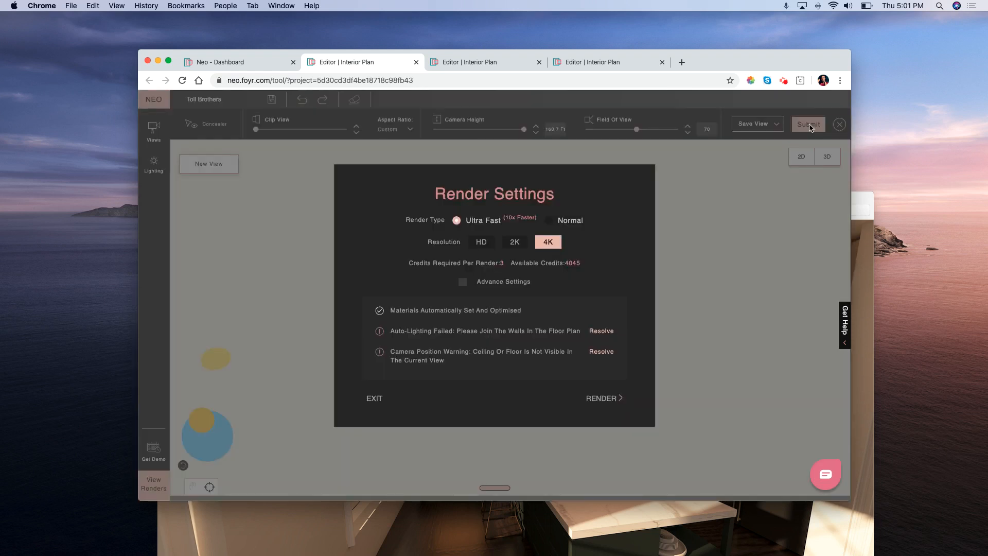
Choose HD as the render resolution, review the render settings for the overhead view again, and exit without rendering
left_click(480, 245)
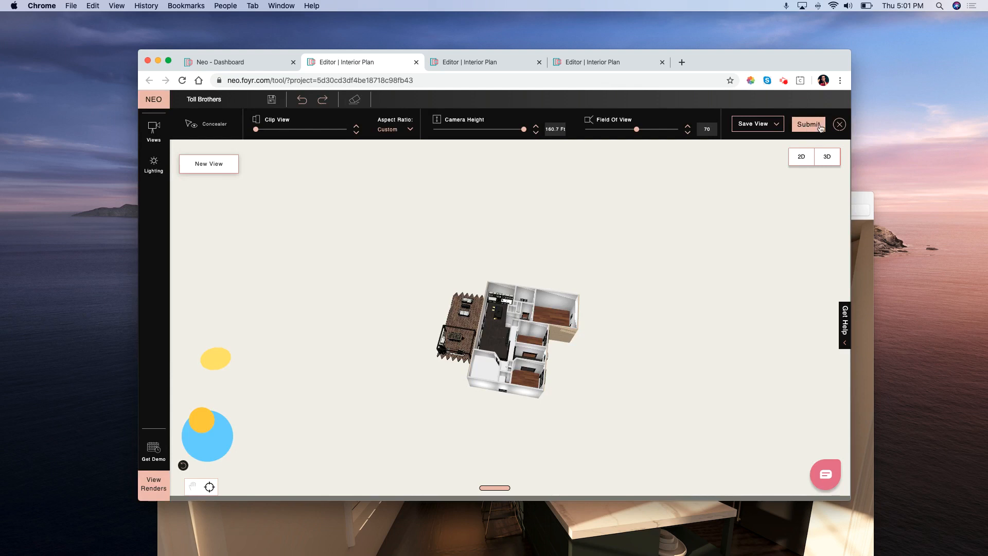
left_click(802, 126)
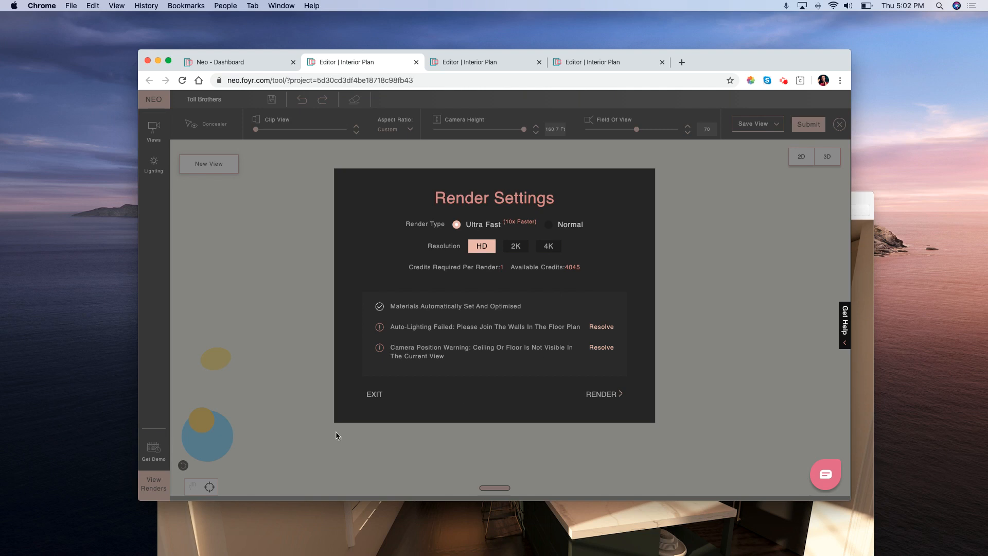
left_click(374, 396)
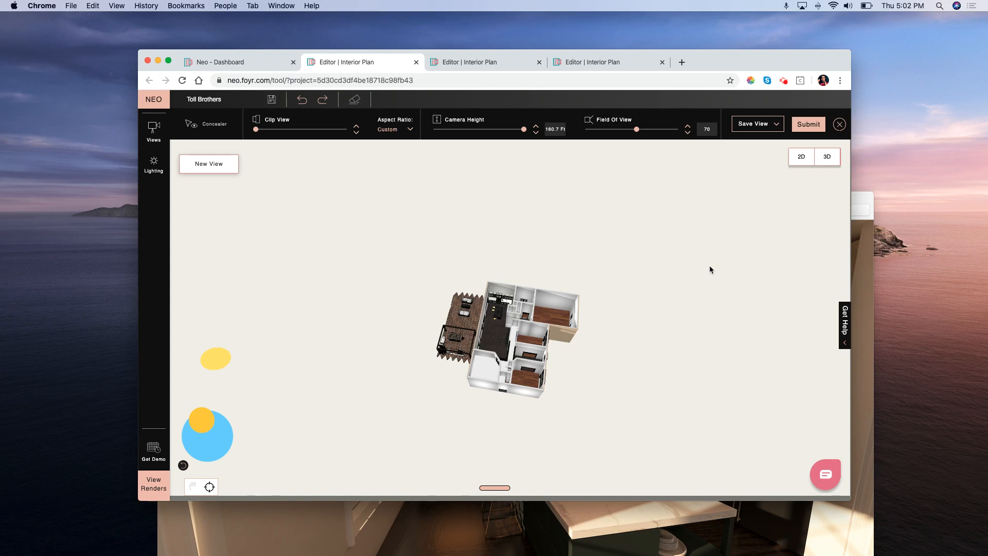
Bring the camera from the overhead view of the house down into the kitchen, facing the range across the island
scroll(788, 176, "down", 1)
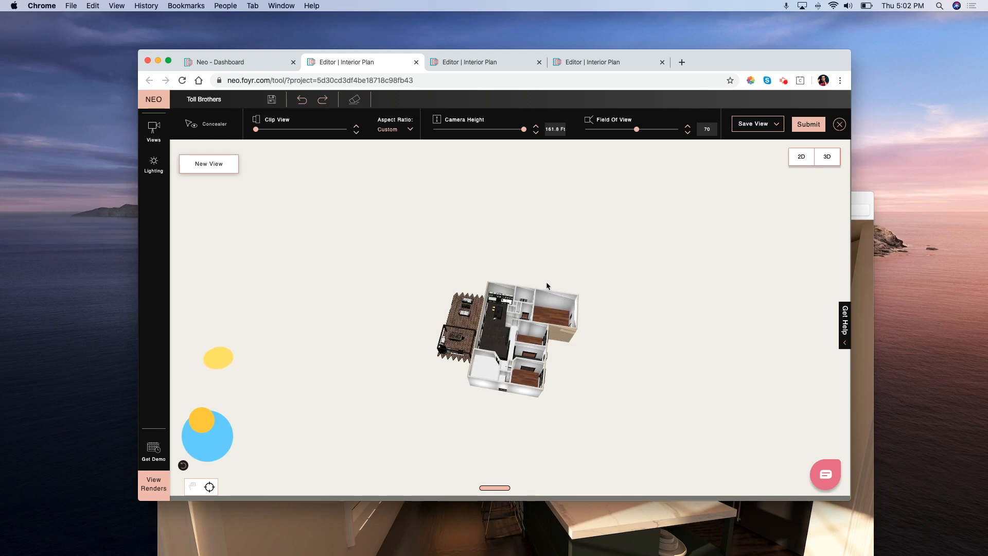
scroll(510, 360, "up", 10)
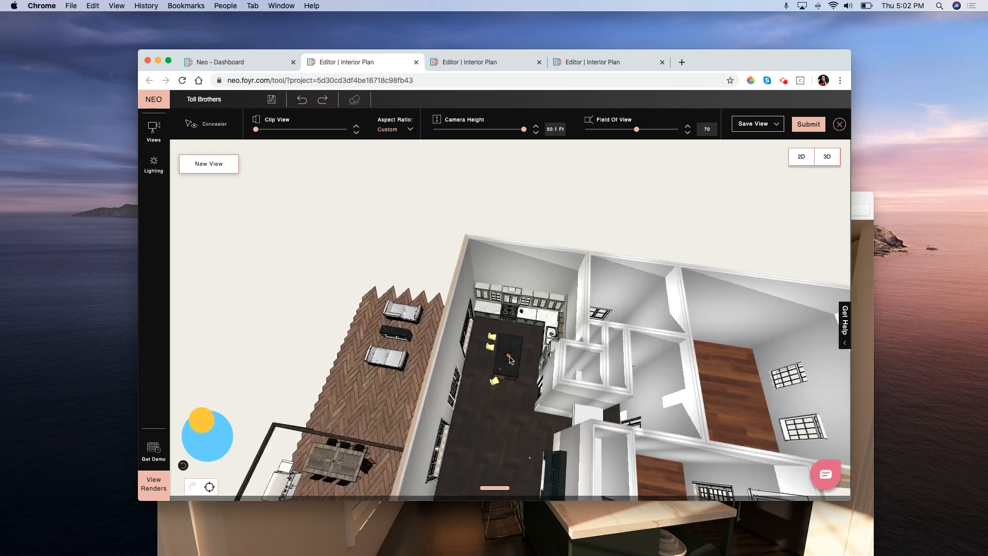
left_click(492, 416)
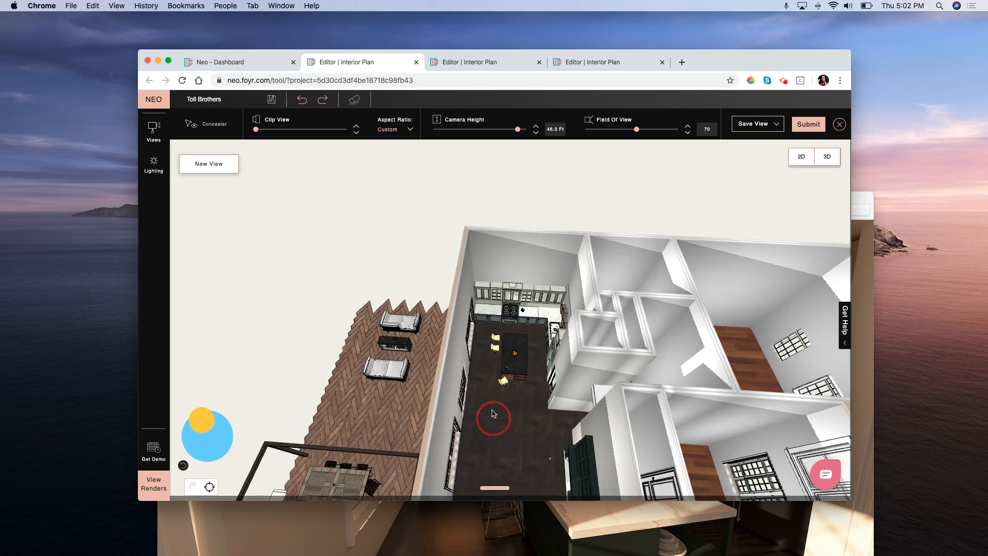
left_click(484, 398)
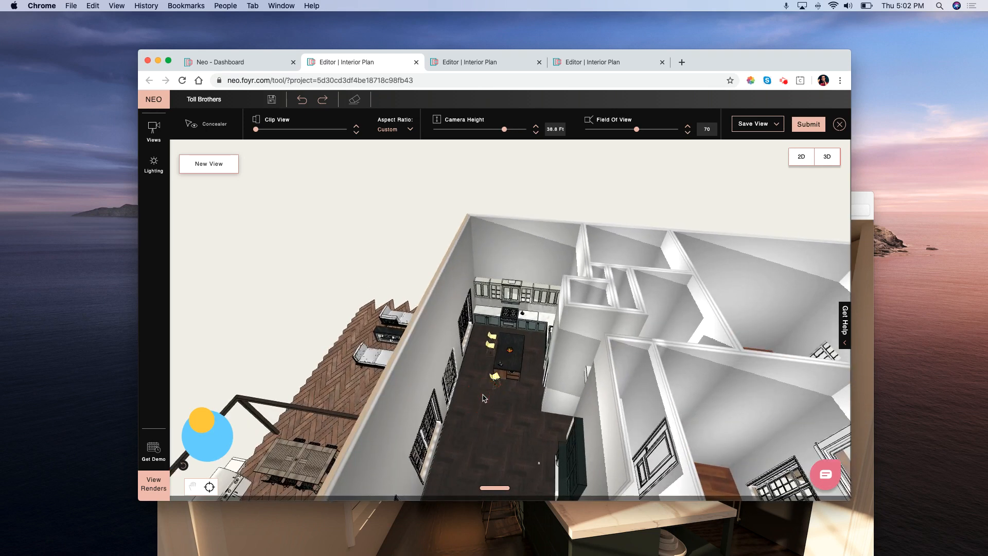
left_click(485, 397)
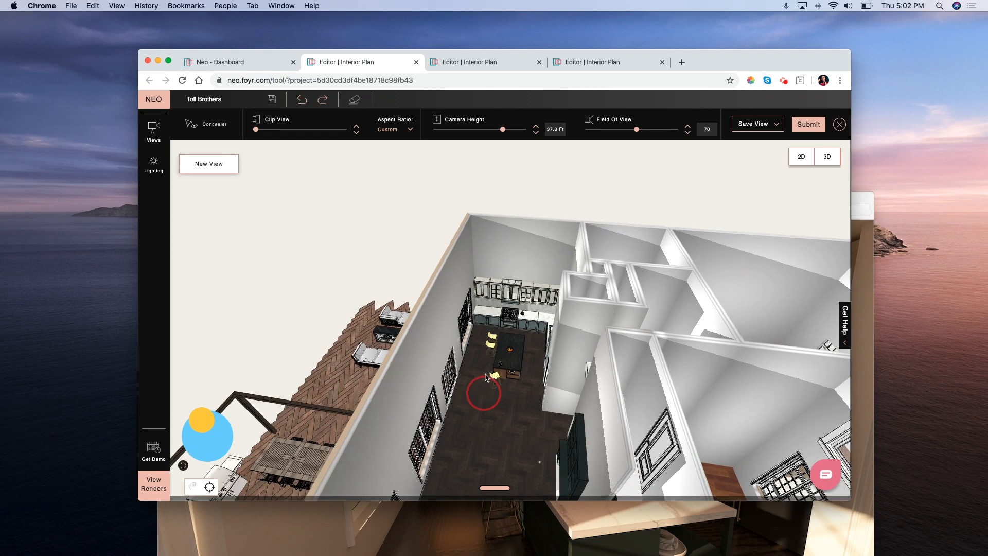
left_click(486, 377)
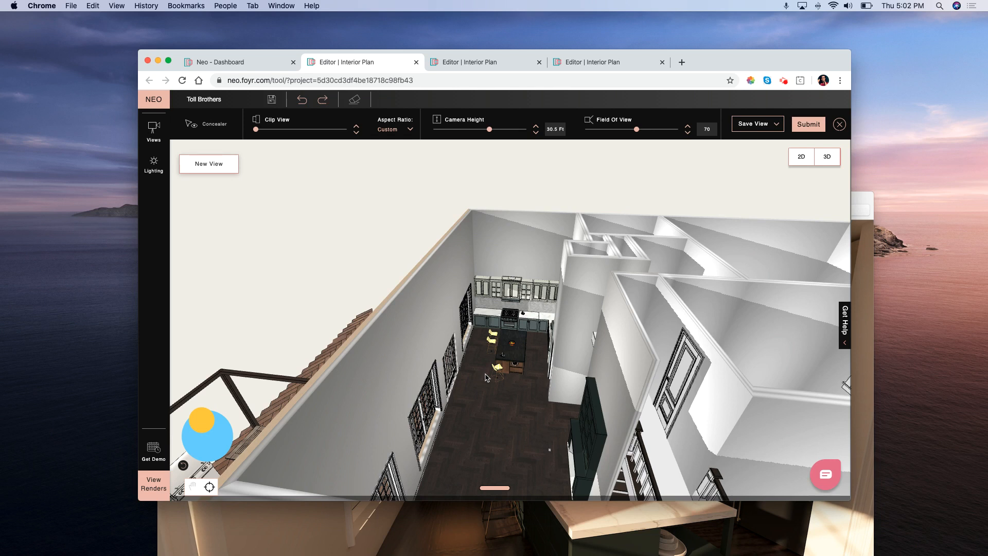
double_click(517, 307)
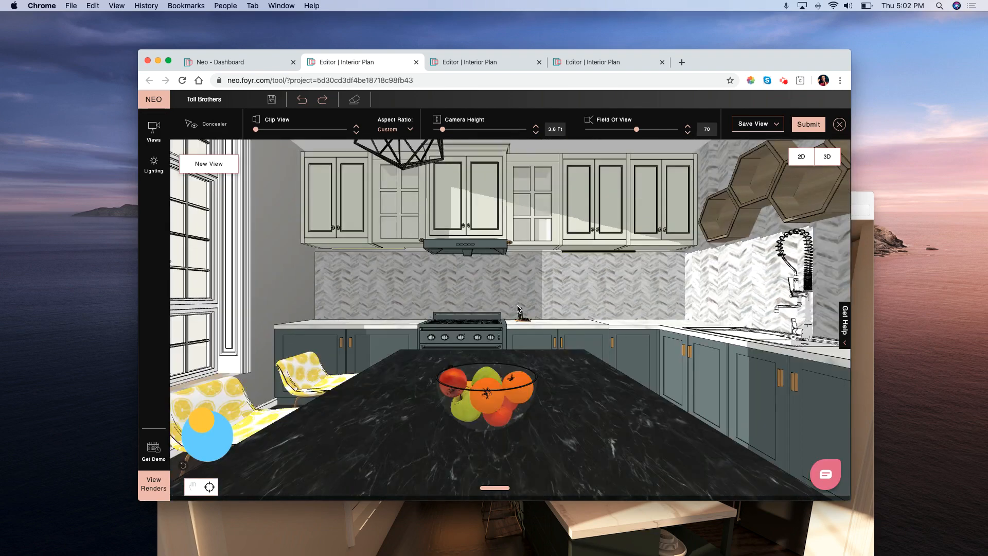
Examine the kitchen at an angle past the island stools, backing away until the patio door and the interior door are both in frame
left_click(488, 214)
left_click_drag(489, 232, 389, 437)
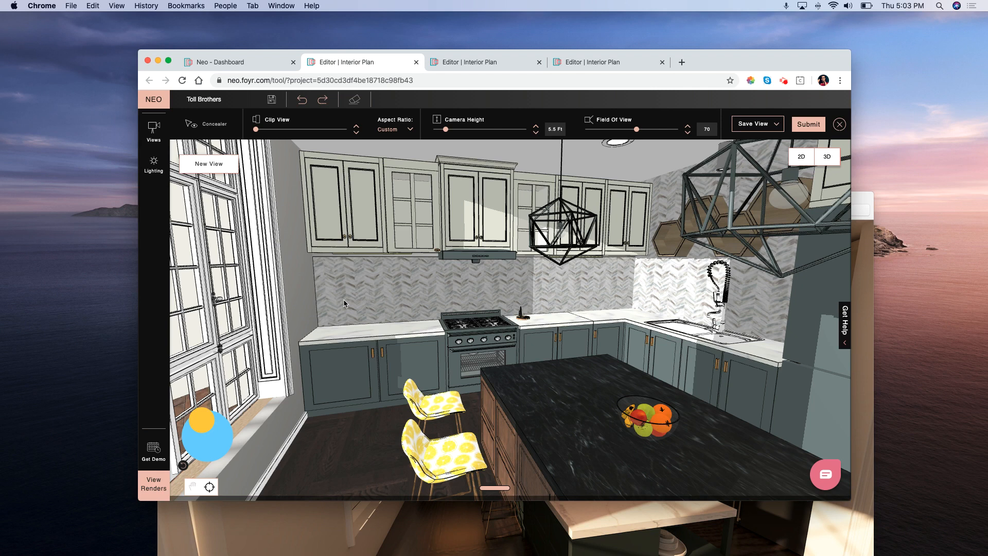
scroll(343, 303, "up", 1)
scroll(414, 310, "up", 1)
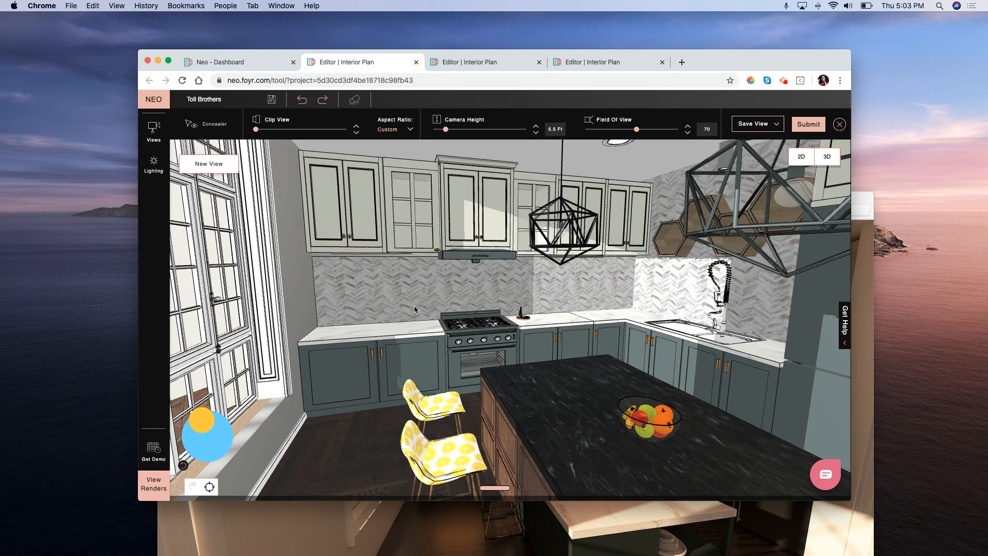
scroll(414, 309, "down", 5)
scroll(414, 309, "down", 5)
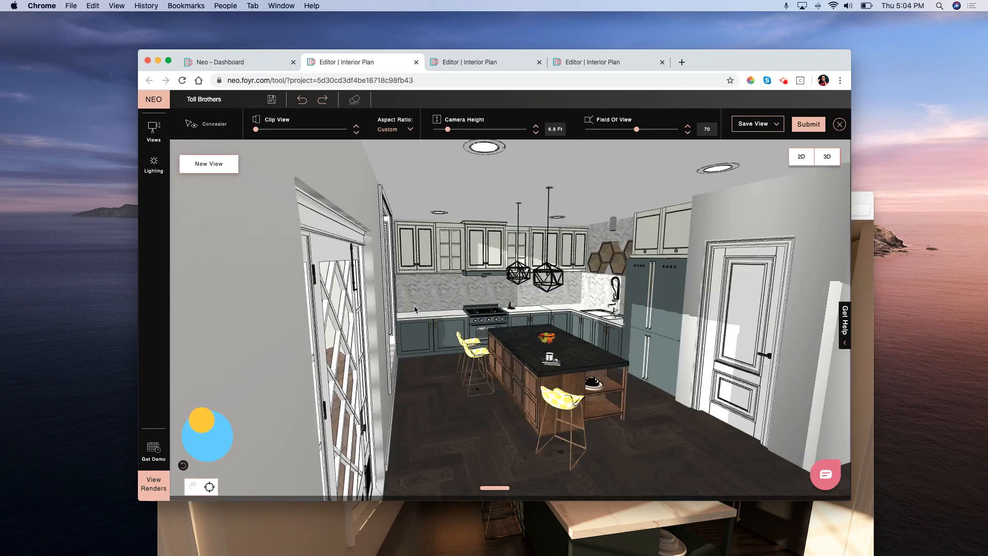
mouse_move(663, 433)
left_mouse_down()
mouse_move(634, 433)
mouse_move(644, 434)
left_mouse_up()
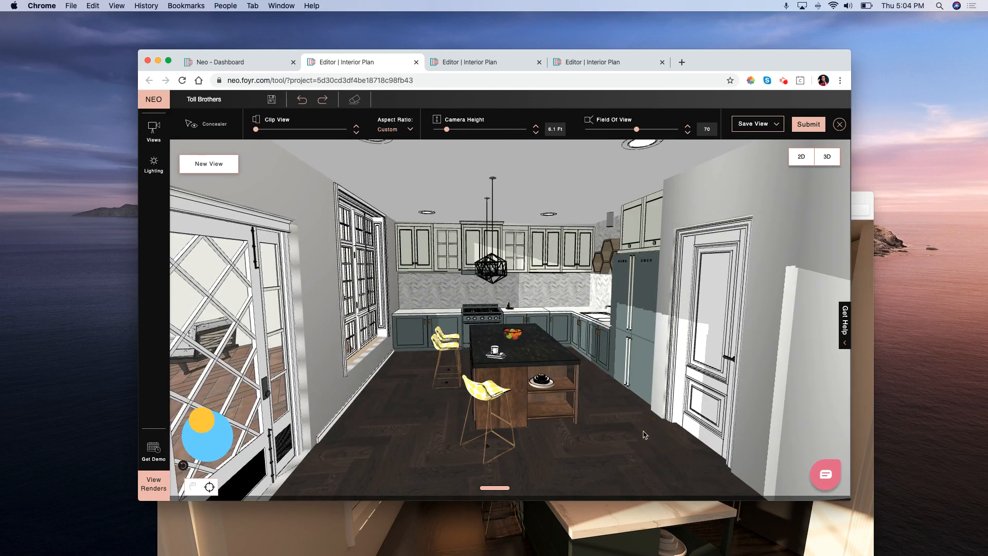